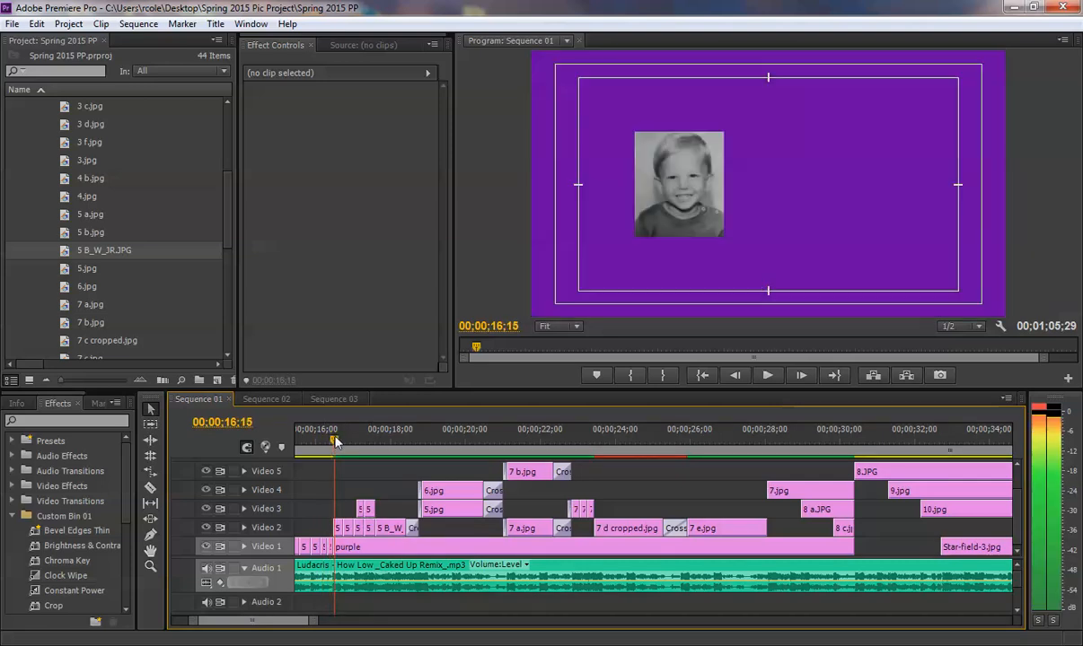
Play Sequence 01 from 00;00;16;00 to review the photo section over the purple background
left_click_drag(316, 626, 357, 602)
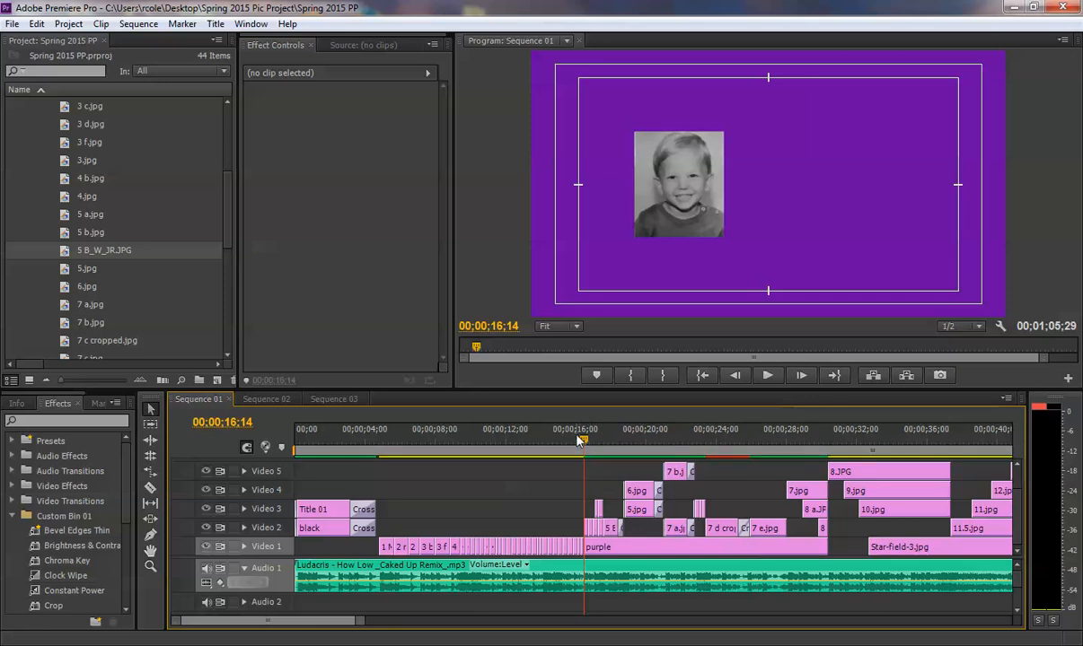
scroll(284, 621, "down", 3)
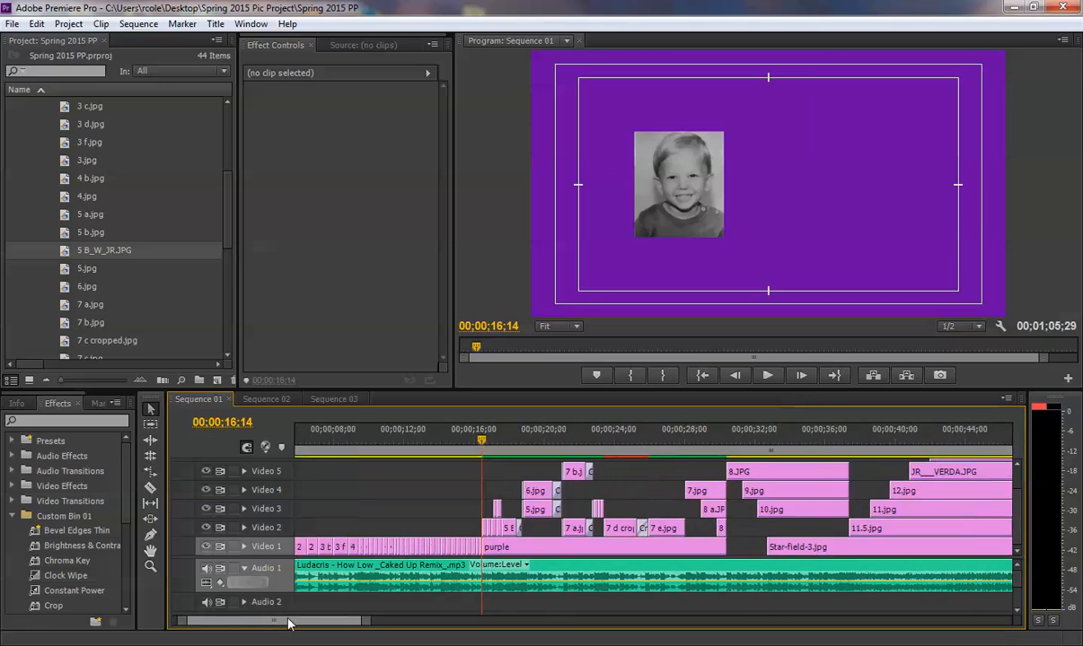
left_click_drag(367, 622, 340, 620)
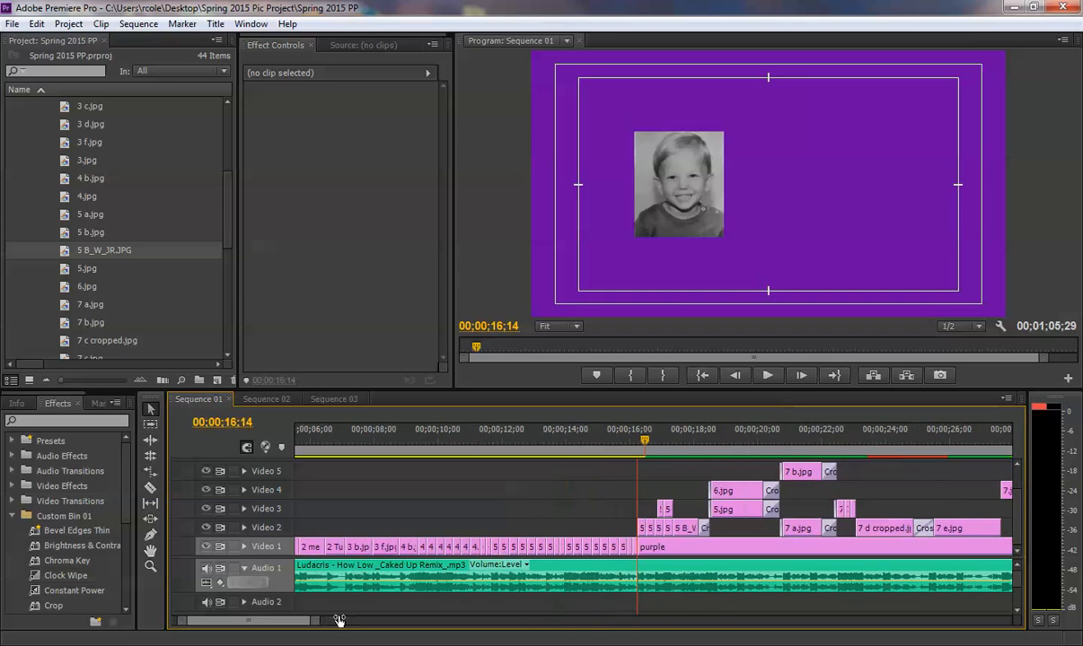
scroll(303, 622, "down", 3)
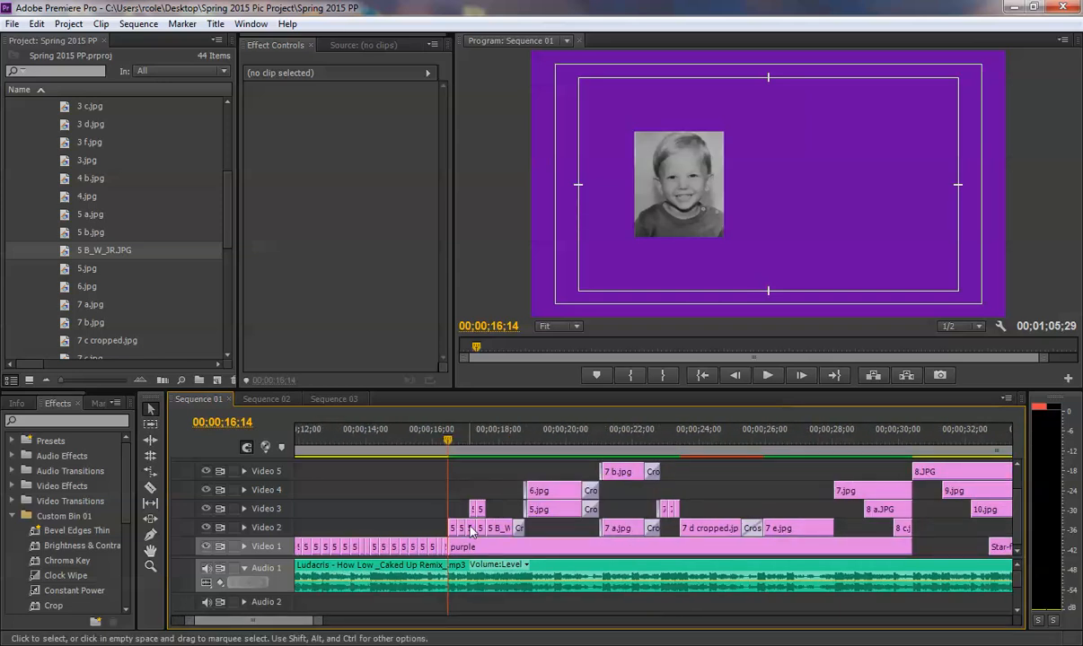
left_click(441, 439)
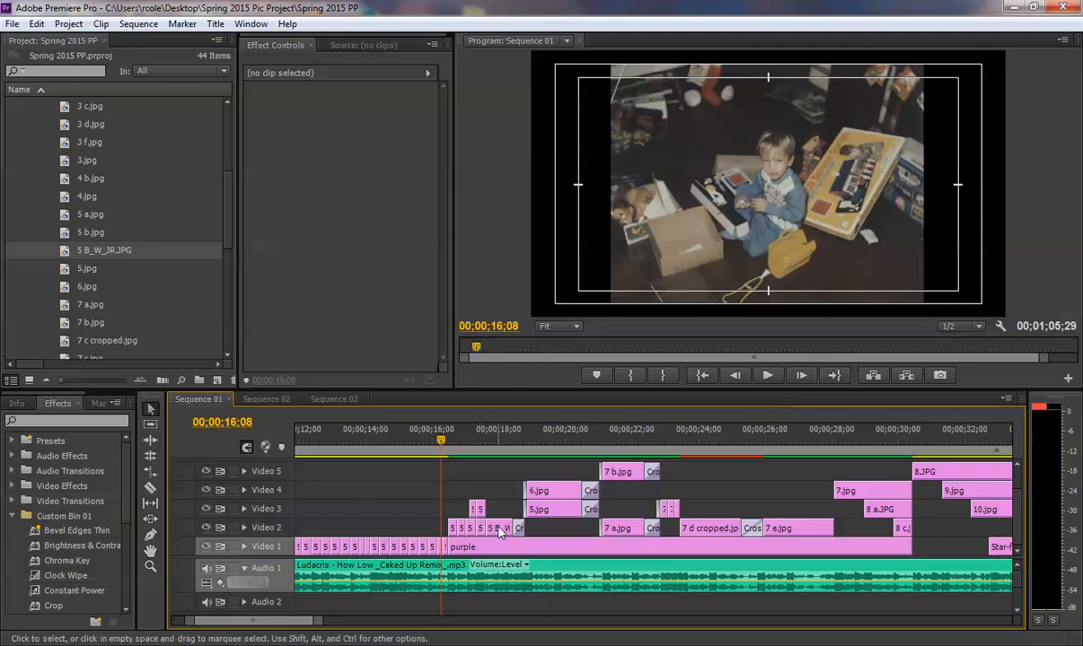
left_click(439, 443)
left_click_drag(439, 442, 432, 443)
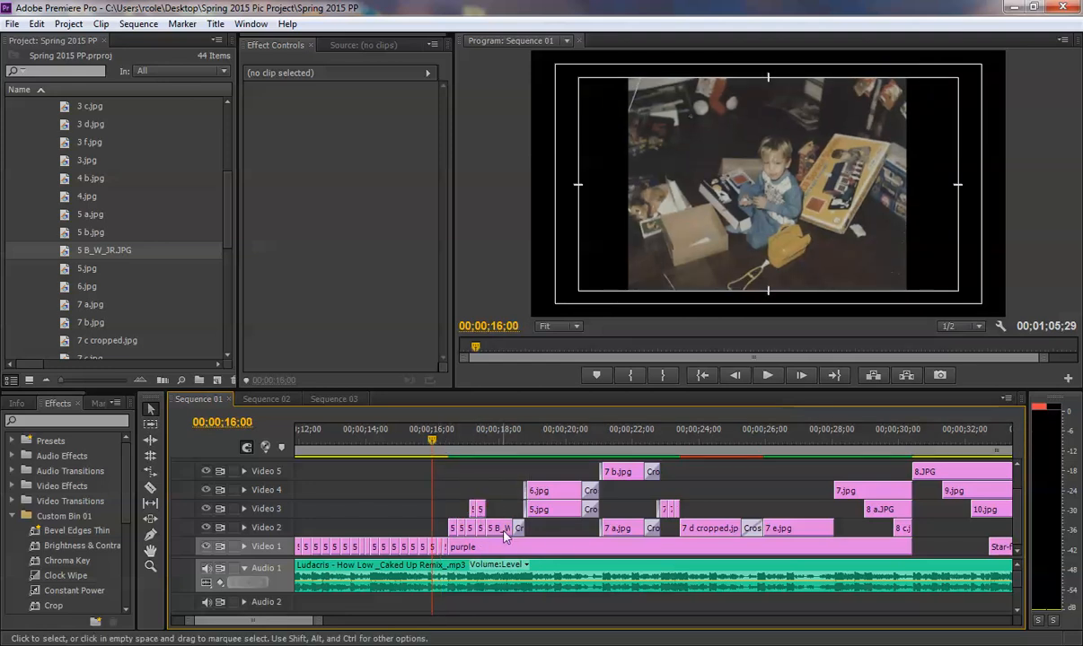
key("space")
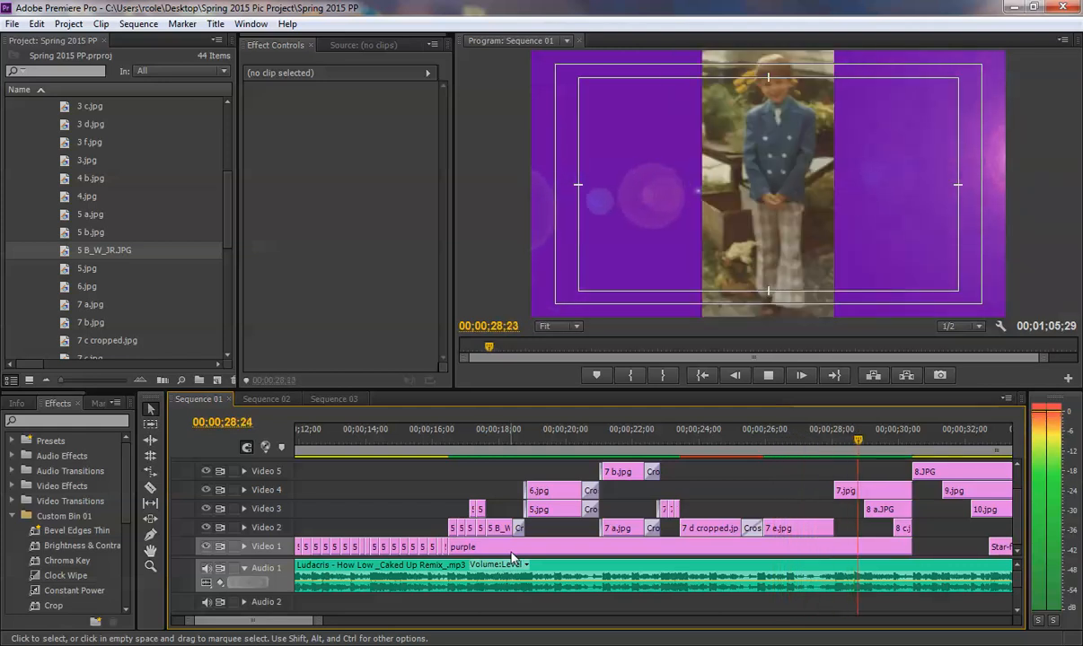
key("space")
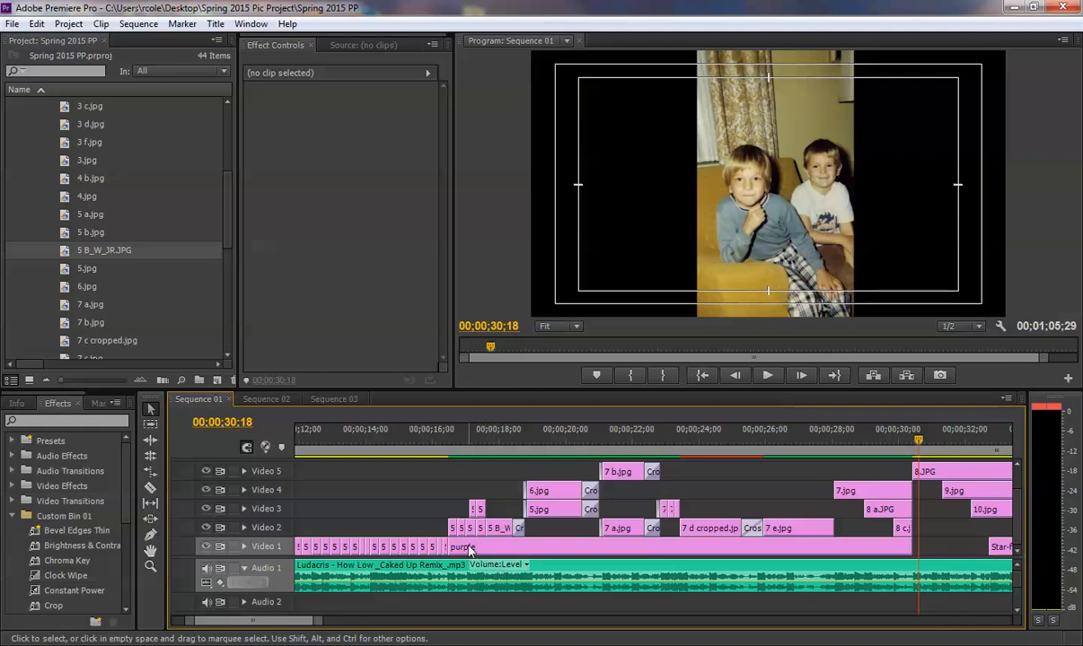
Examine the flare background and photo layouts in Sequence 01 between about 00;00;17;28 and 00;00;25;29
left_click(765, 441)
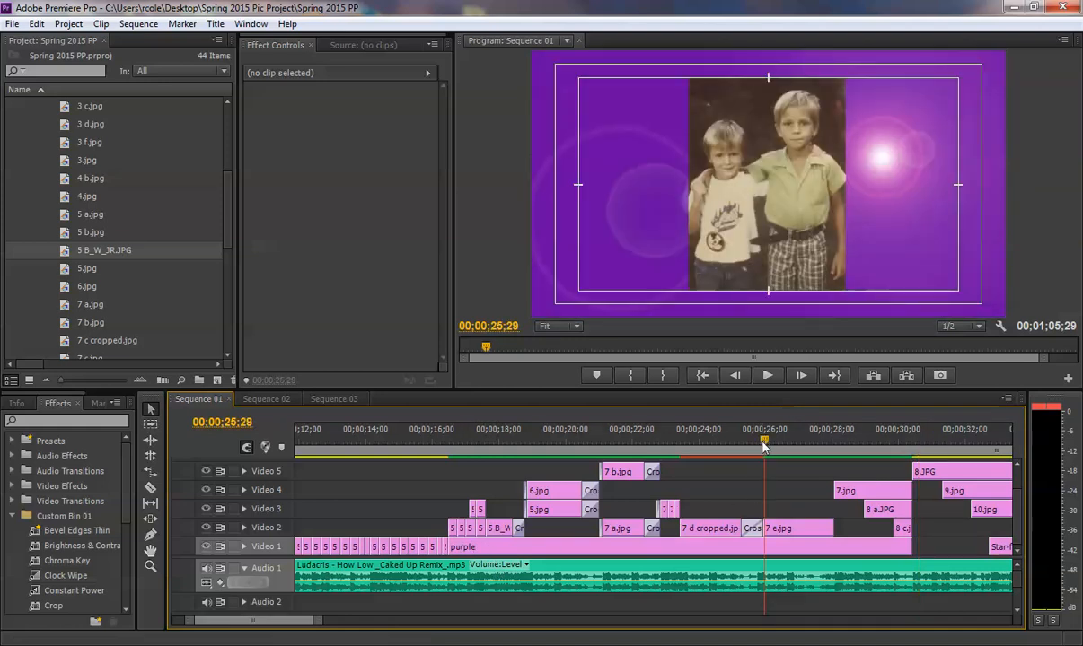
left_click_drag(713, 431, 628, 429)
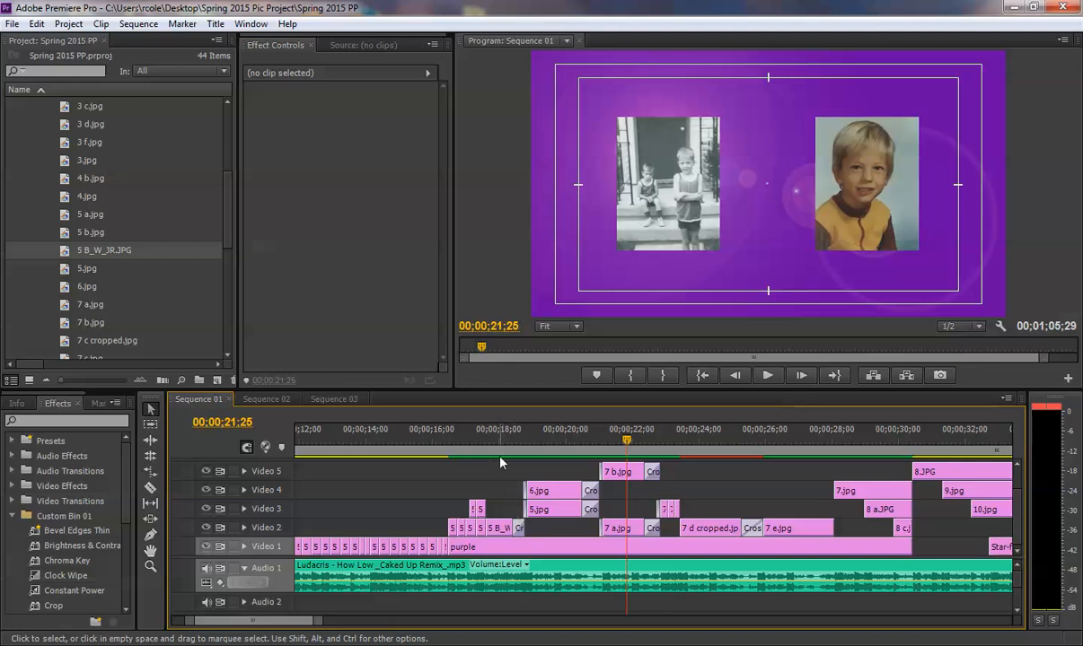
left_click_drag(467, 432, 498, 437)
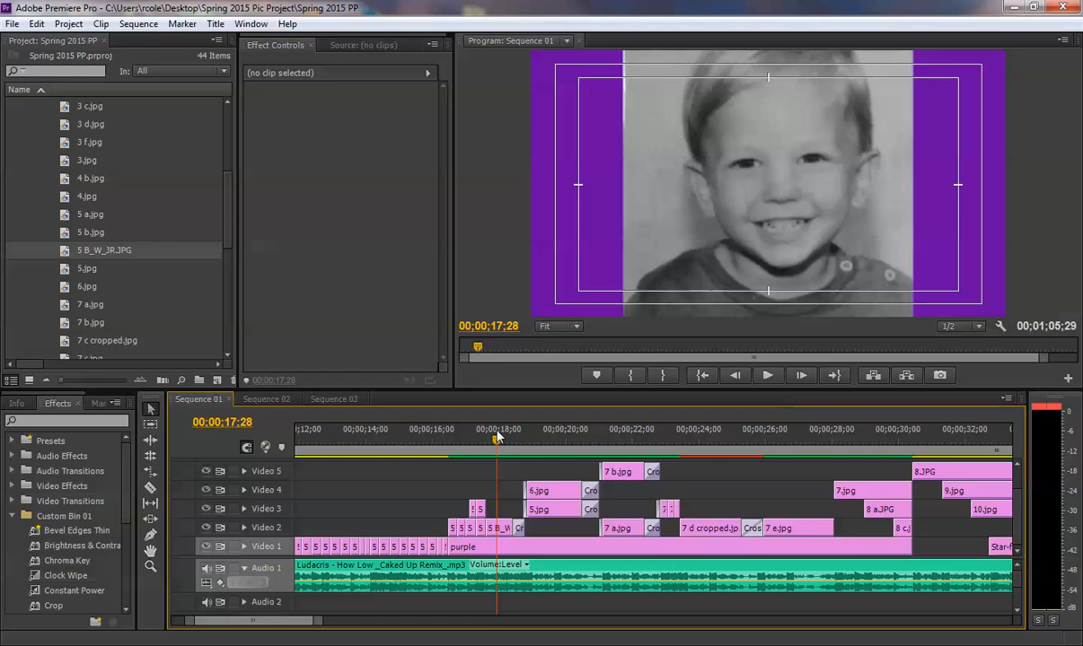
left_click(562, 437)
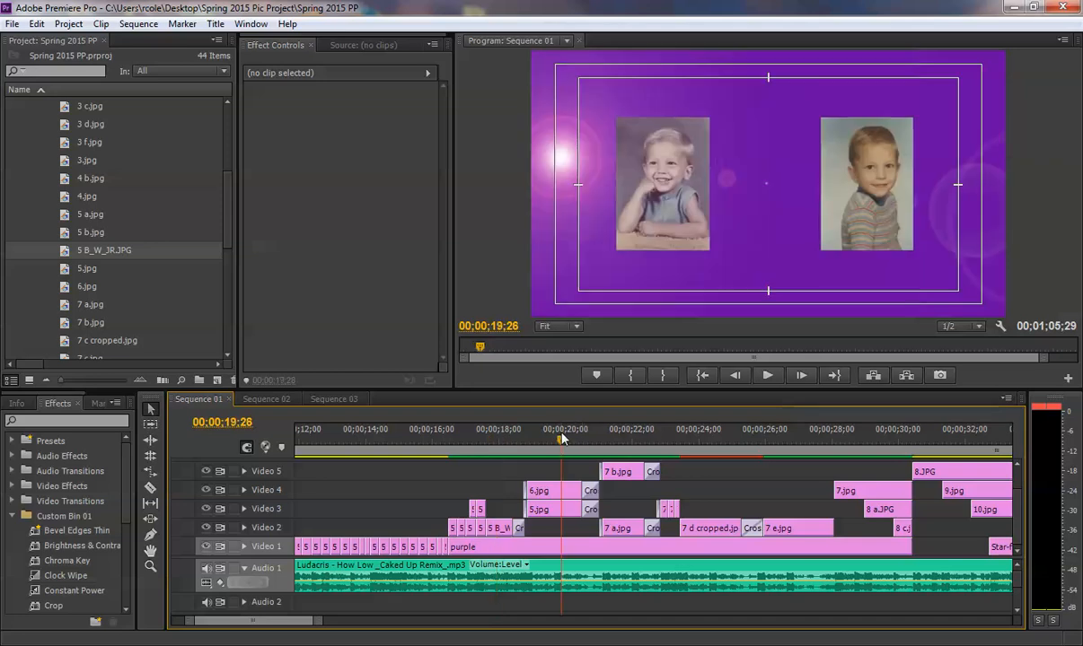
left_click(619, 439)
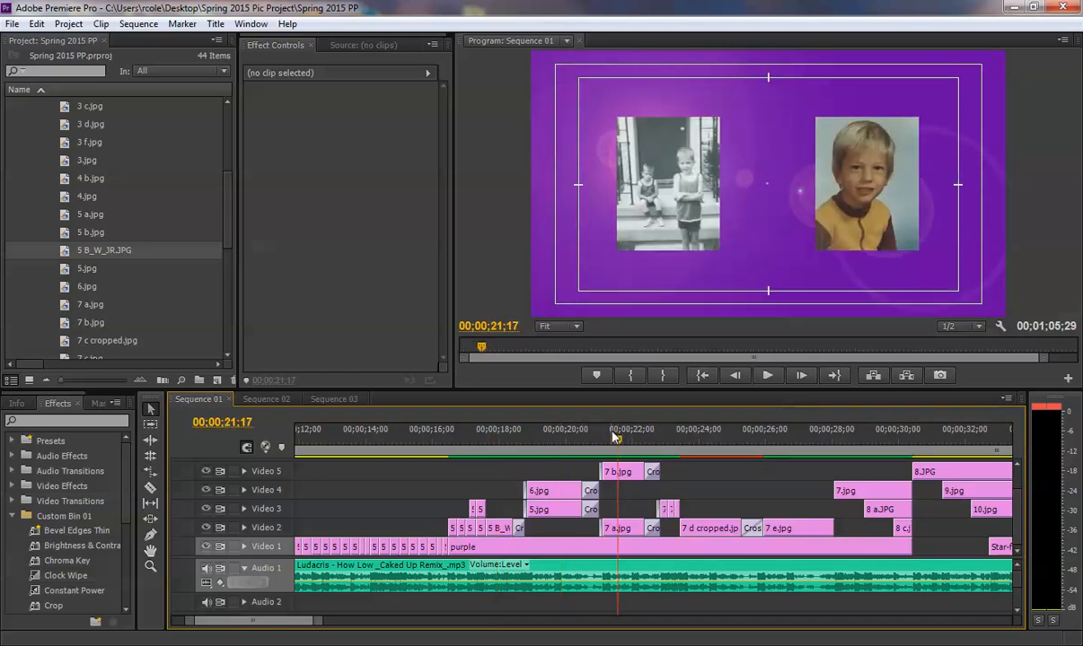
left_click(606, 438)
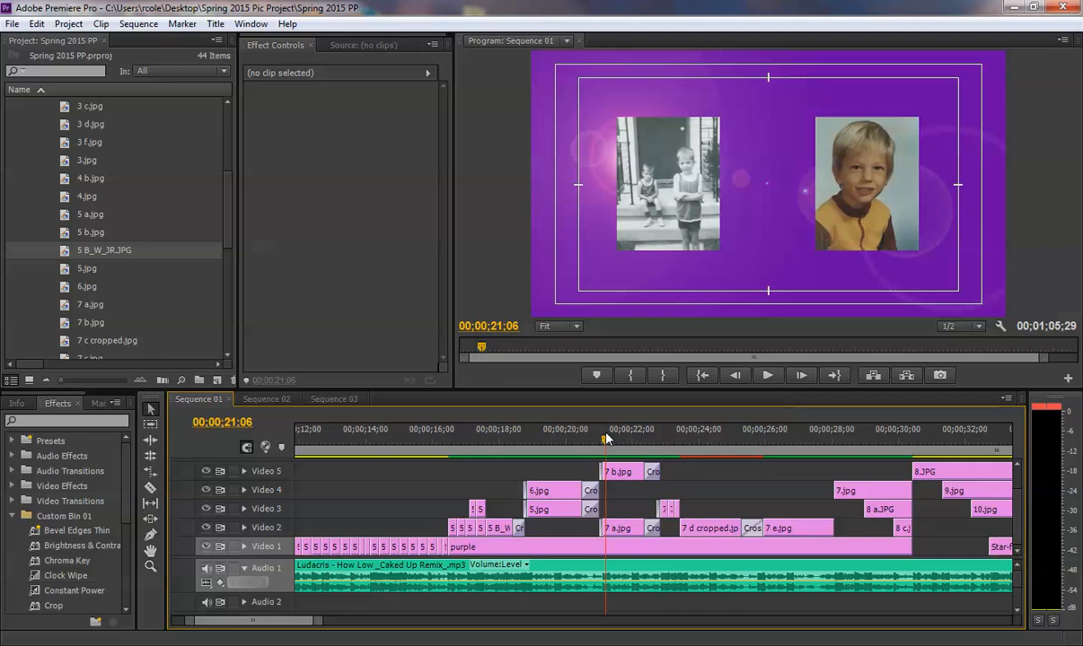
key("space")
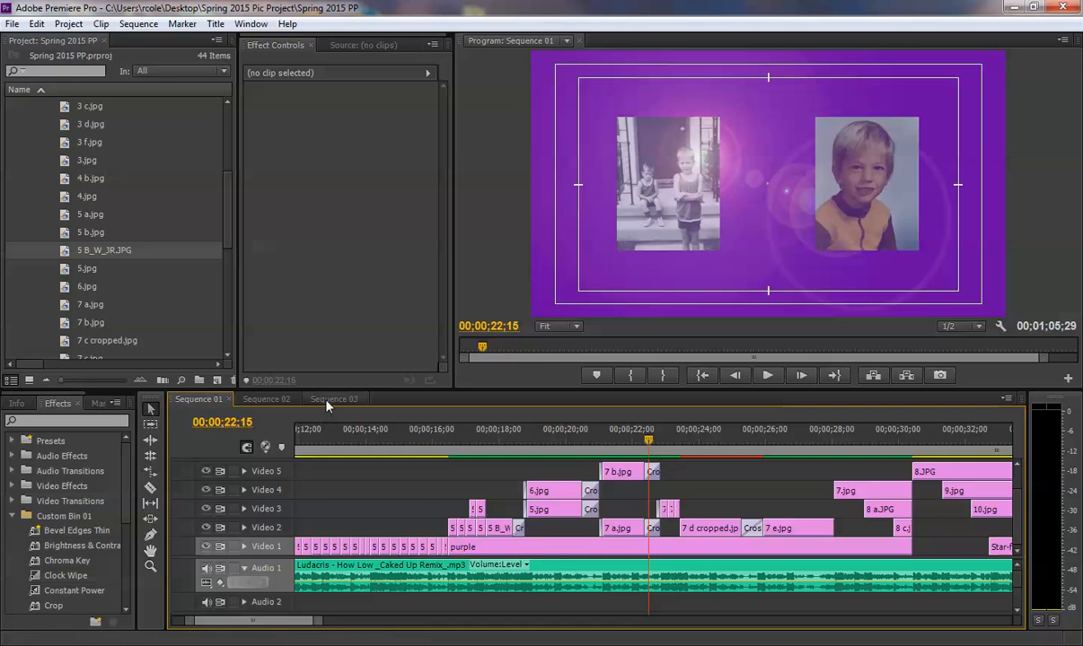
Switch to Sequence 03 and place the playhead at the end of the last photo clip, at 00;00;16;14
left_click(332, 400)
left_click(437, 442)
left_click_drag(437, 442, 436, 443)
left_click_drag(454, 621, 338, 625)
left_click(624, 437)
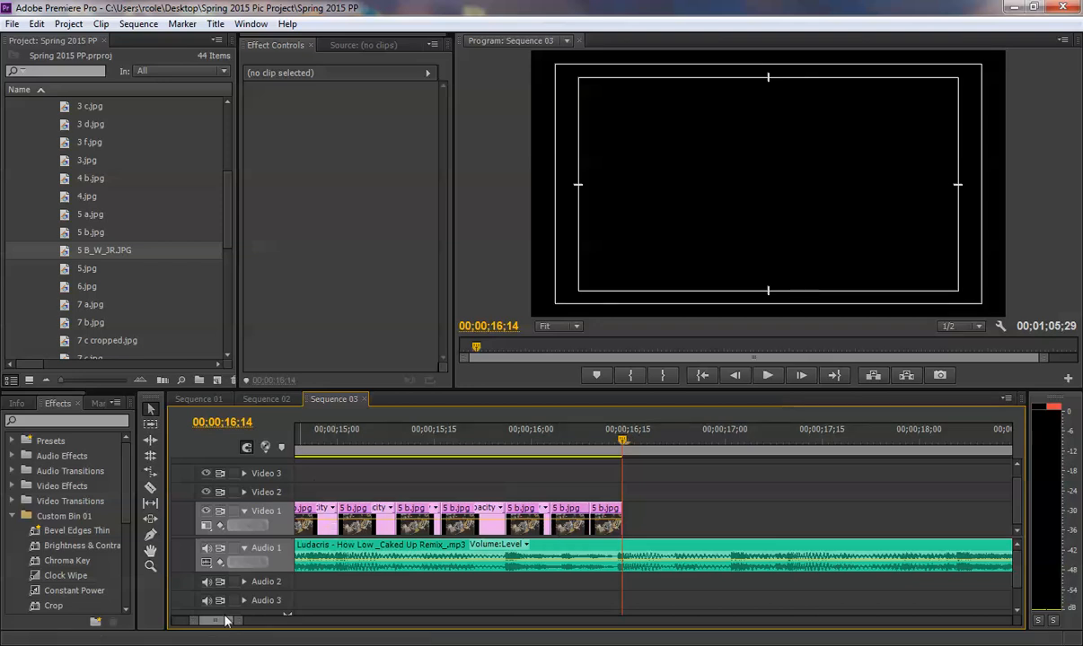
left_click_drag(230, 623, 277, 623)
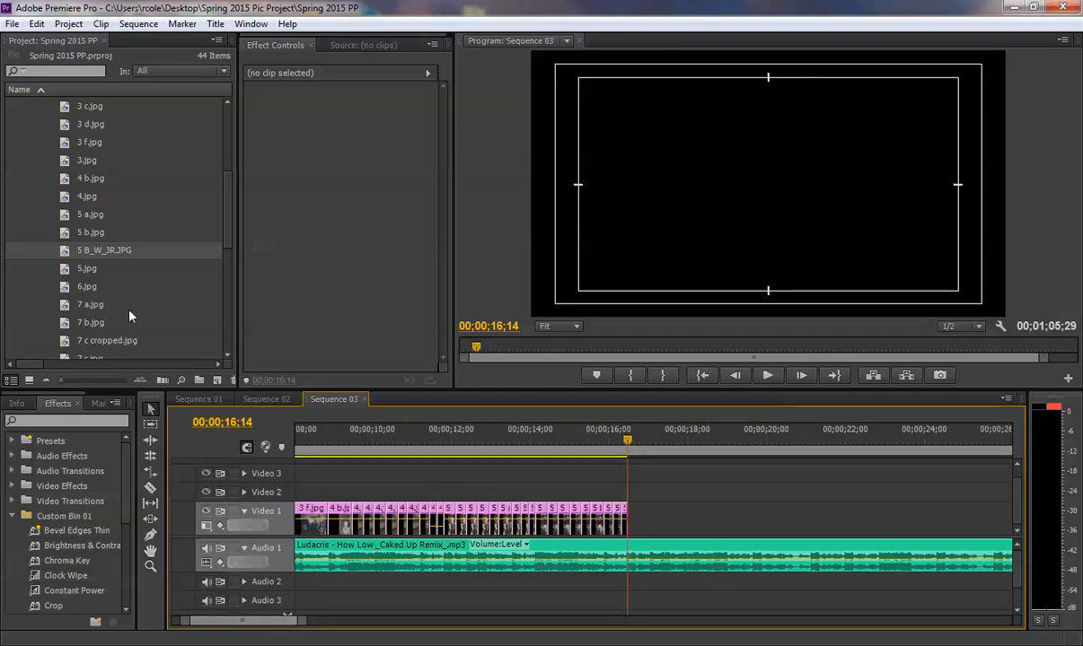
Create a 1440 × 1080 color matte in purple 690A95 and name it Purple
scroll(126, 269, "up", 4)
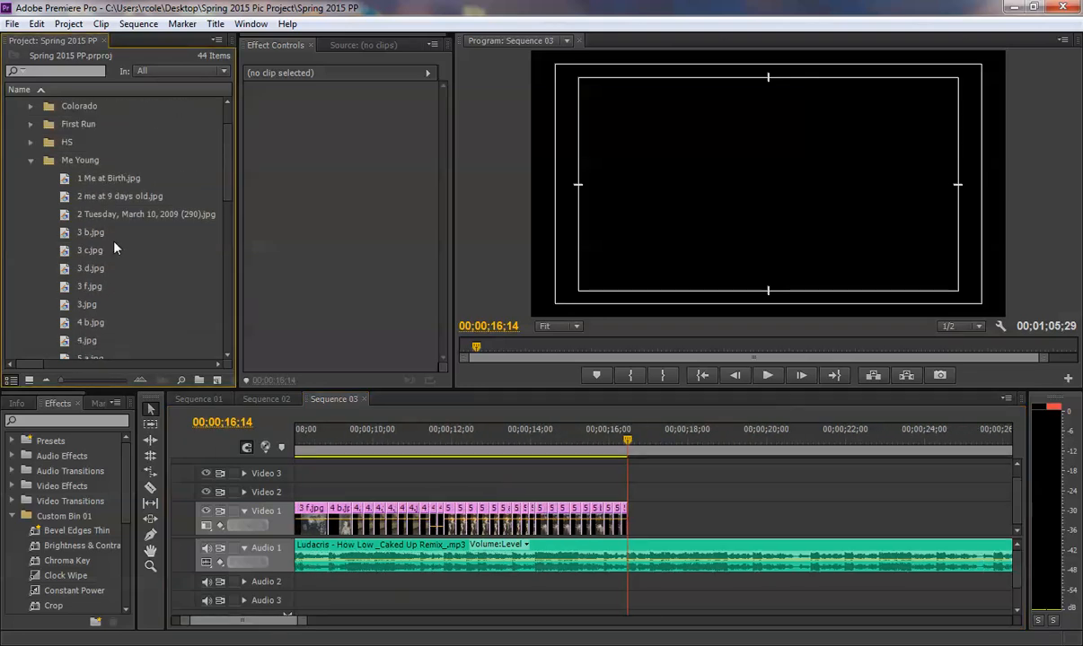
scroll(140, 249, "down", 6)
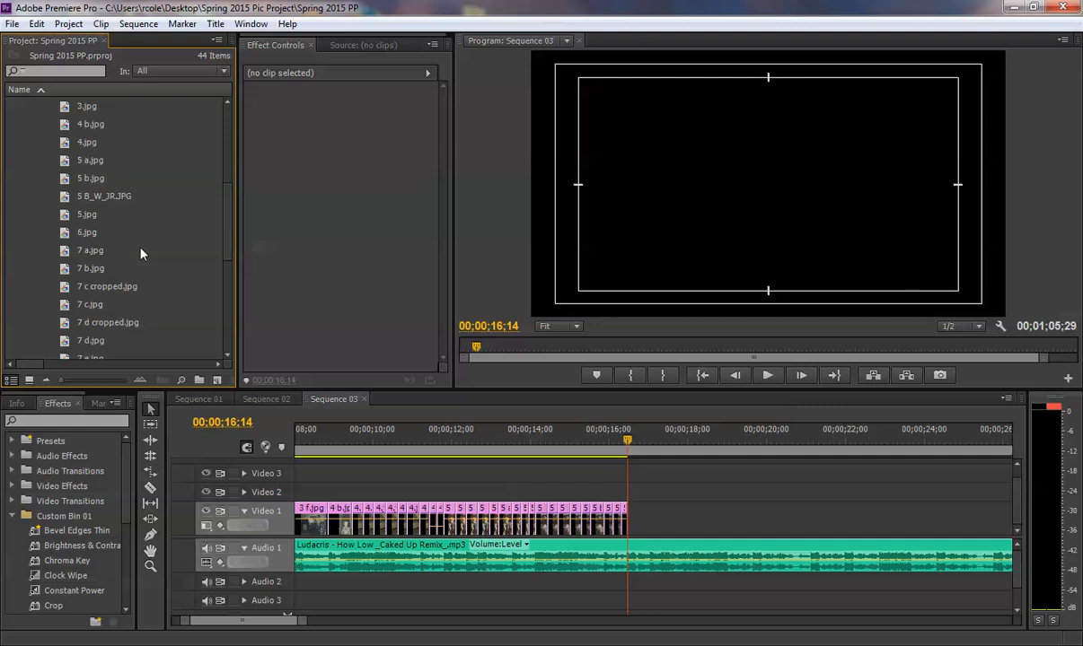
left_click(219, 383)
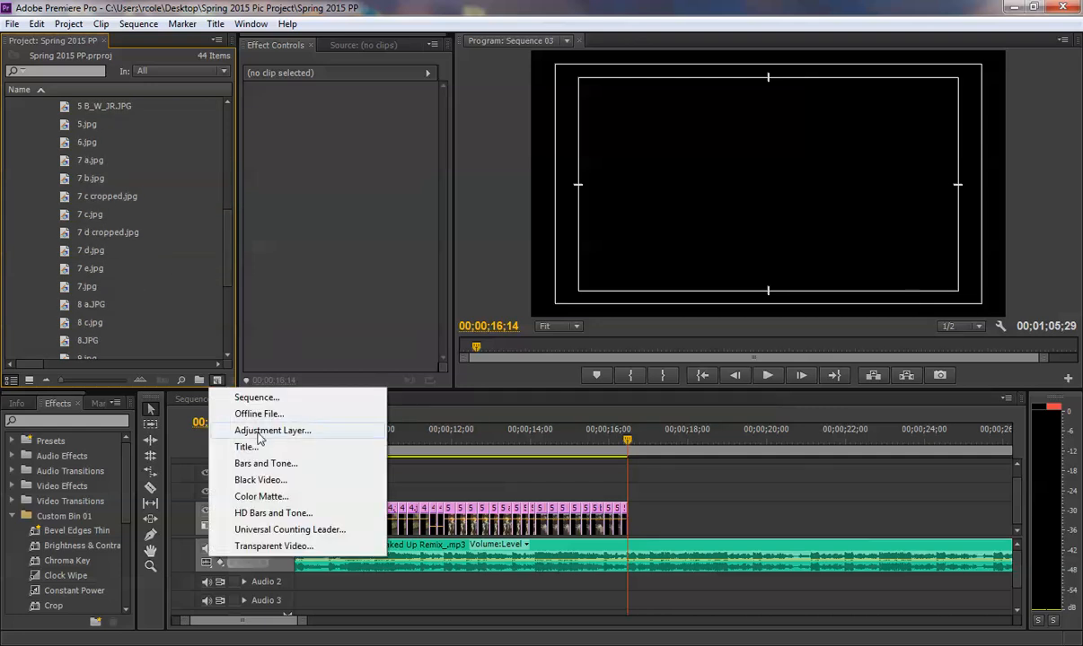
left_click(268, 499)
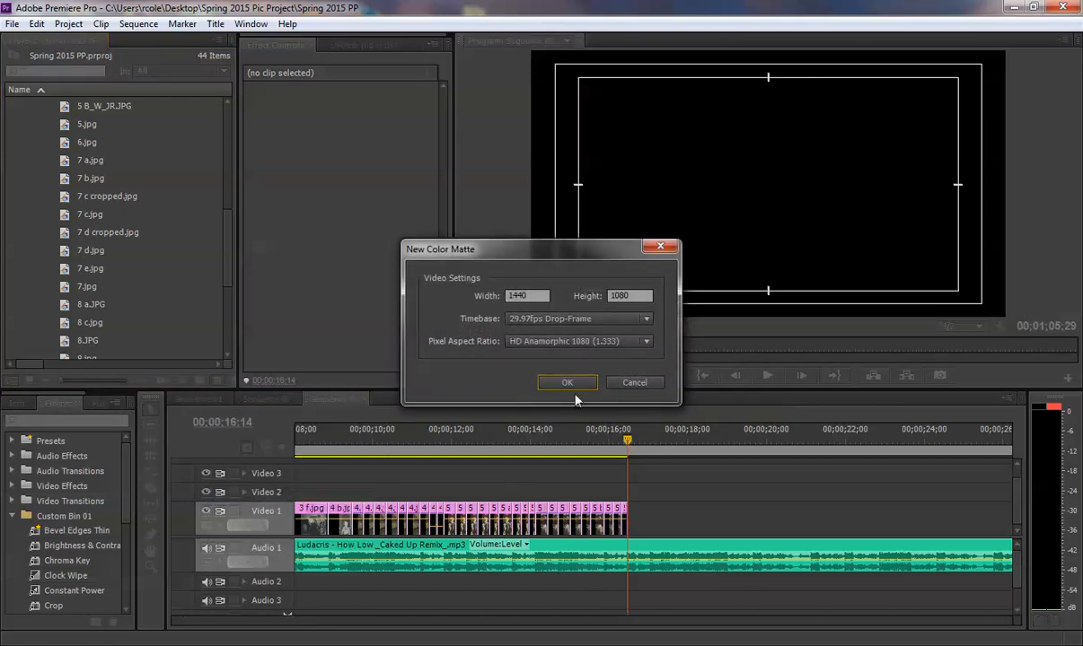
left_click(578, 383)
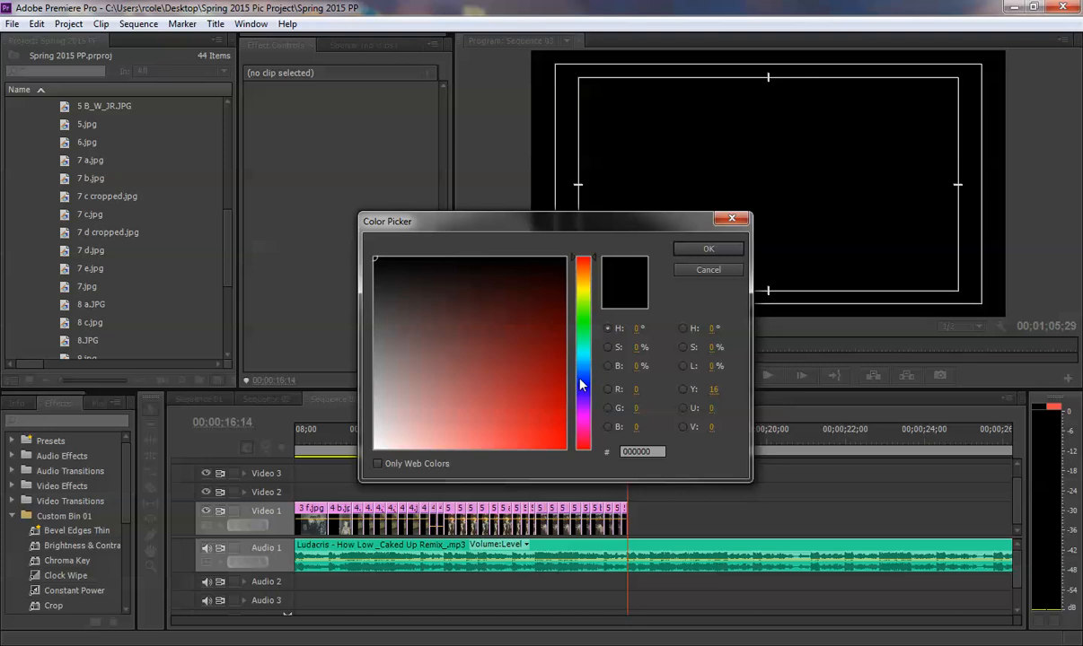
left_click_drag(581, 386, 581, 411)
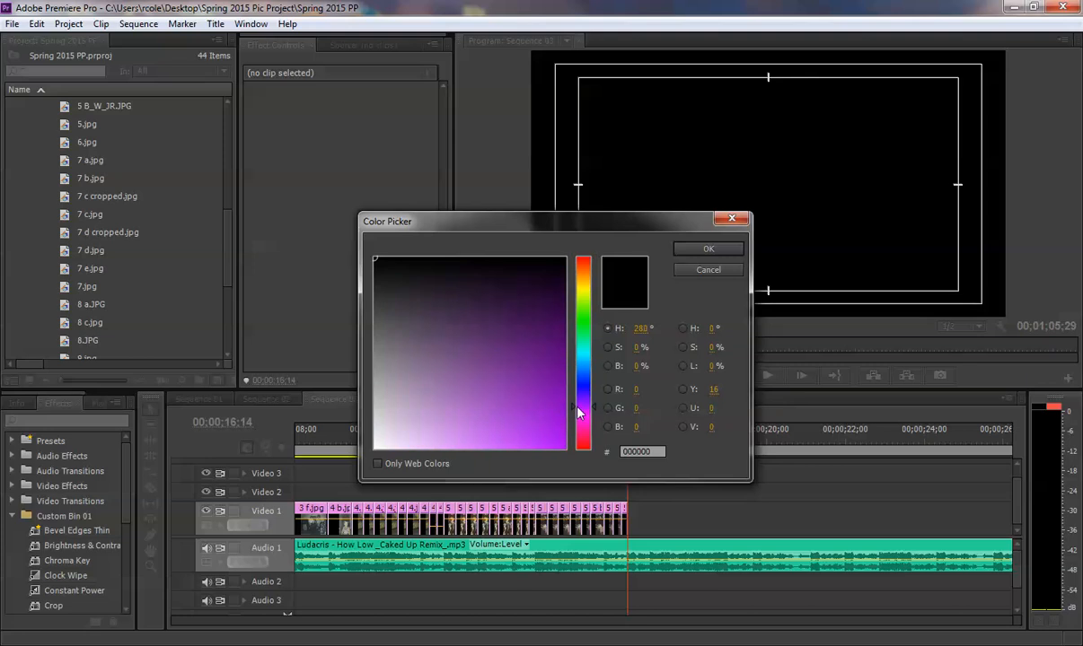
mouse_move(528, 398)
left_mouse_down()
mouse_move(530, 380)
mouse_move(554, 382)
mouse_move(552, 369)
left_mouse_up()
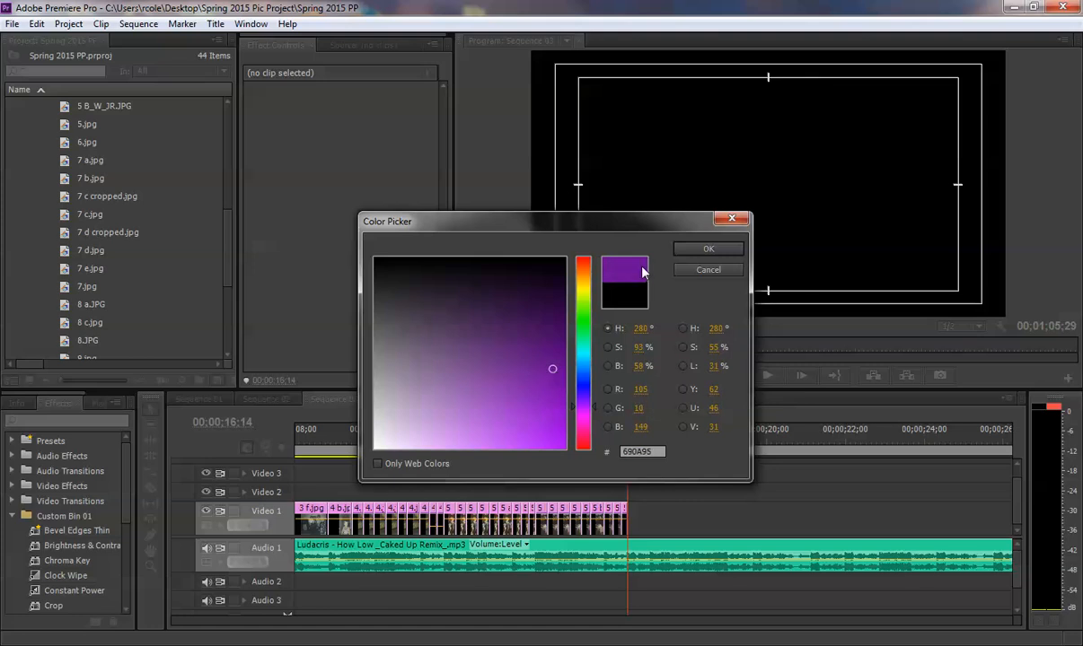
left_click(698, 250)
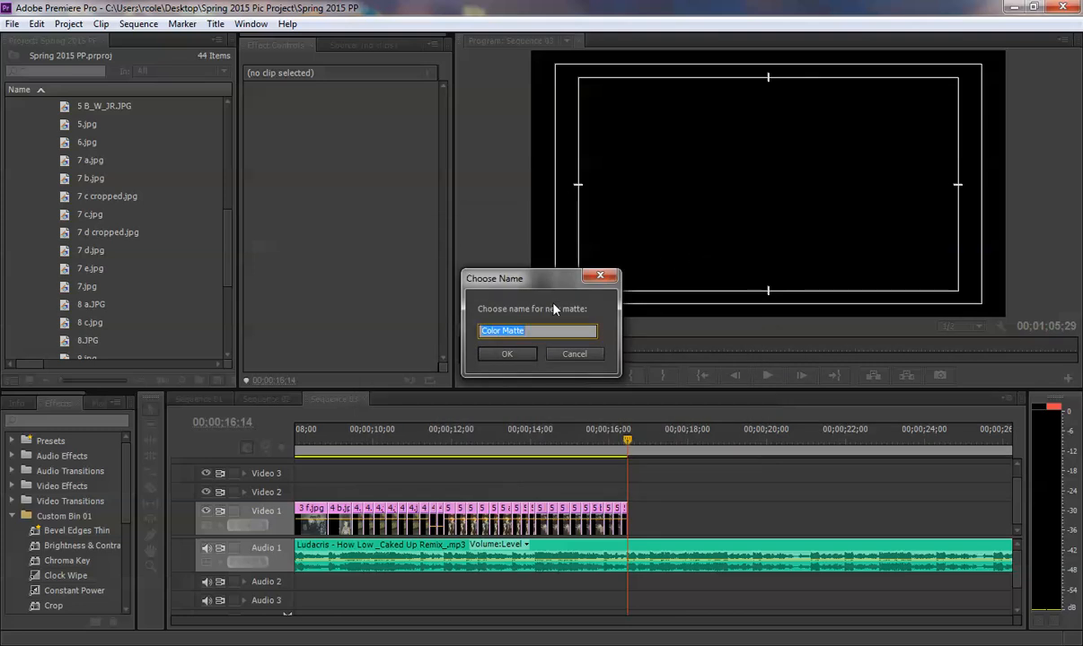
type("Purple")
key("Return")
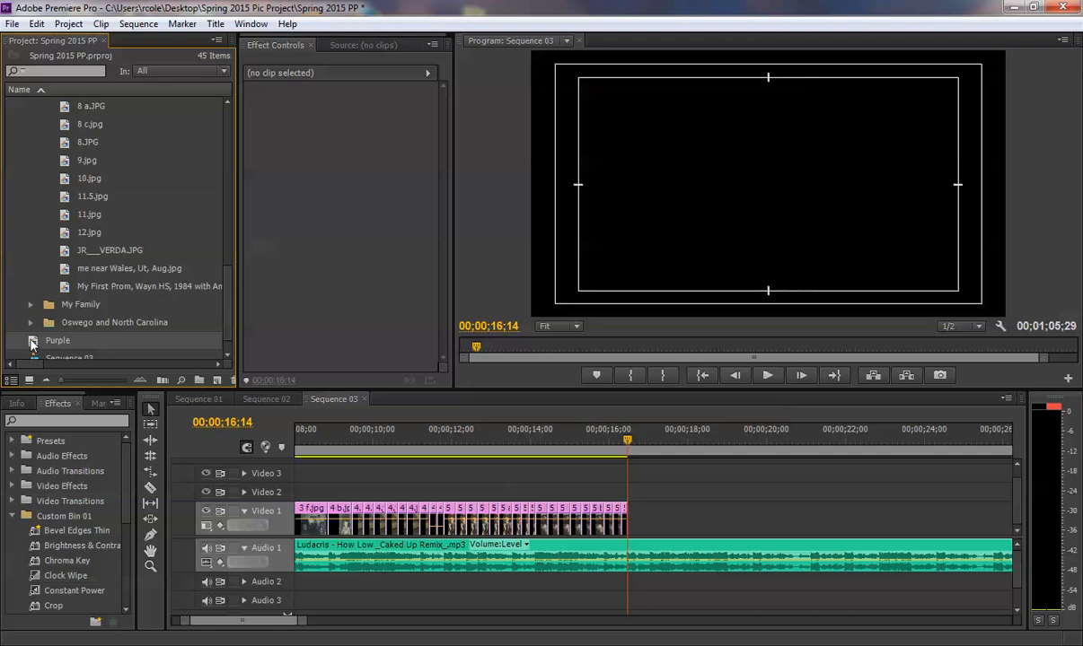
Place the Purple matte on Video 1 at 00;00;16;14, directly after the last photo, and extend its end to about 00;00;30;03
left_click_drag(33, 344, 629, 510)
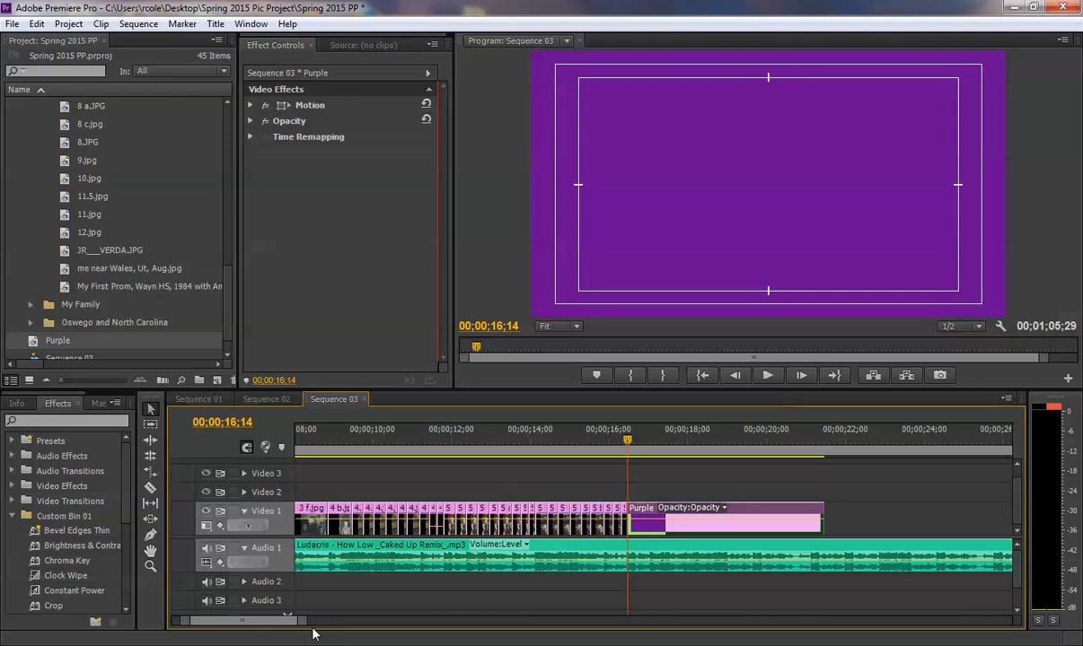
mouse_move(305, 622)
left_mouse_down()
mouse_move(343, 621)
mouse_move(308, 626)
left_mouse_up()
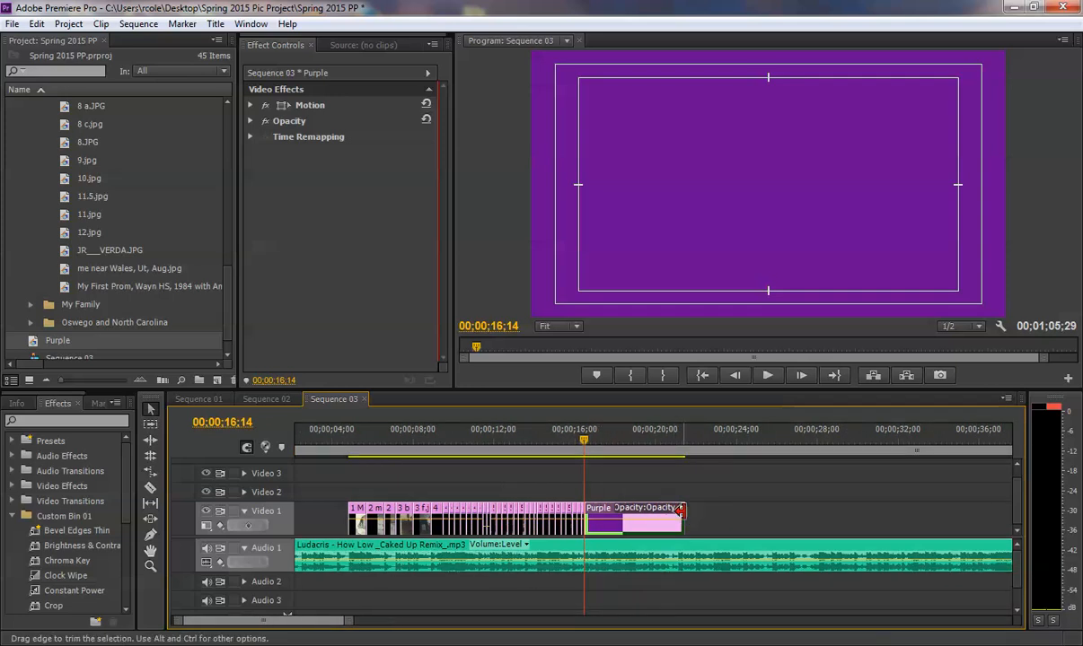
left_click_drag(681, 509, 720, 509)
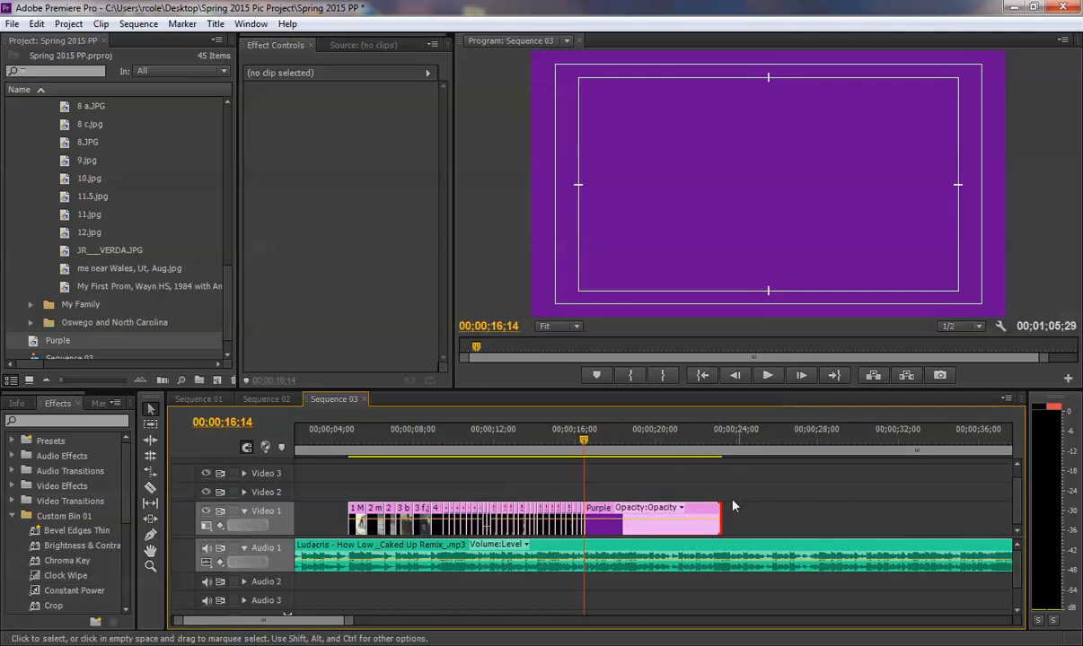
left_click_drag(720, 509, 859, 493)
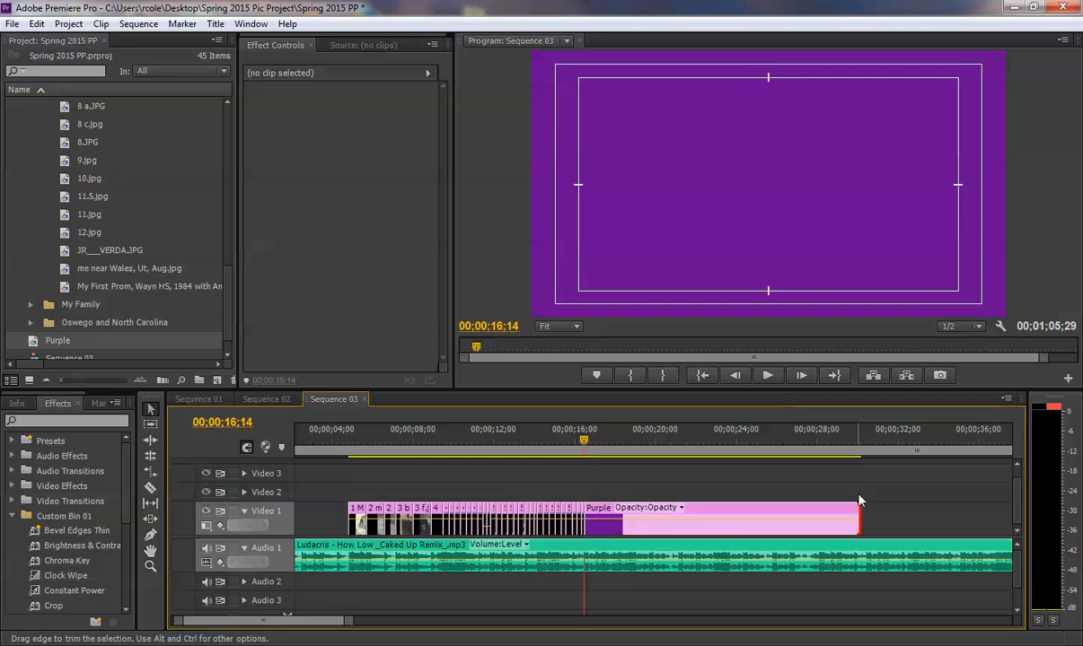
left_click(861, 437)
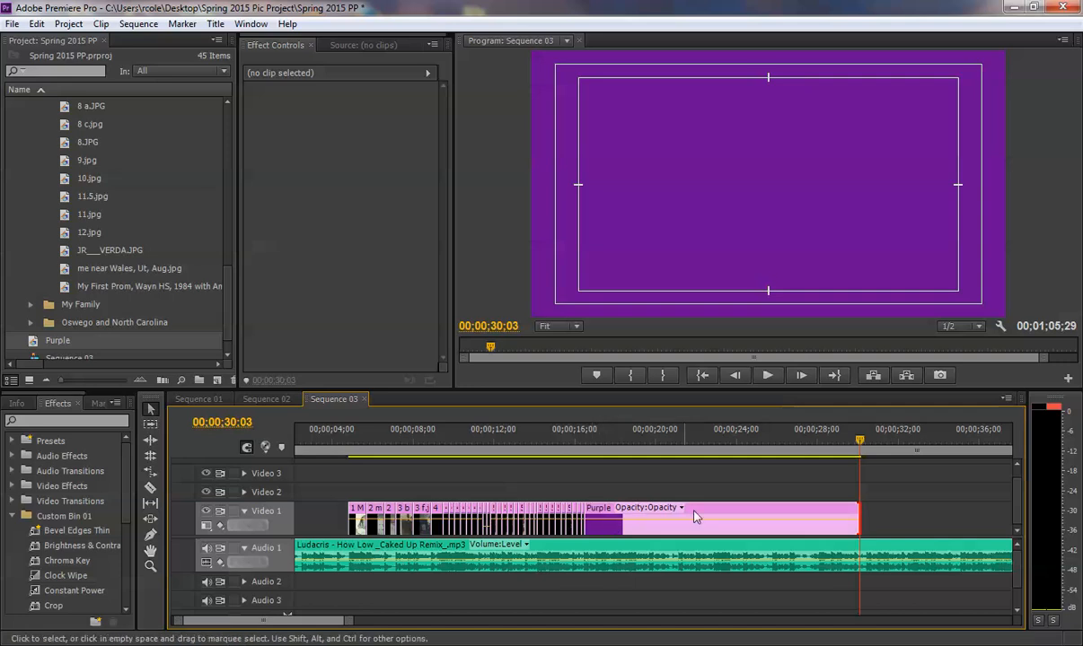
Find the Lens Flare video effect and apply it to the Purple matte clip on Video 1
left_click_drag(643, 435, 632, 435)
left_click(602, 440)
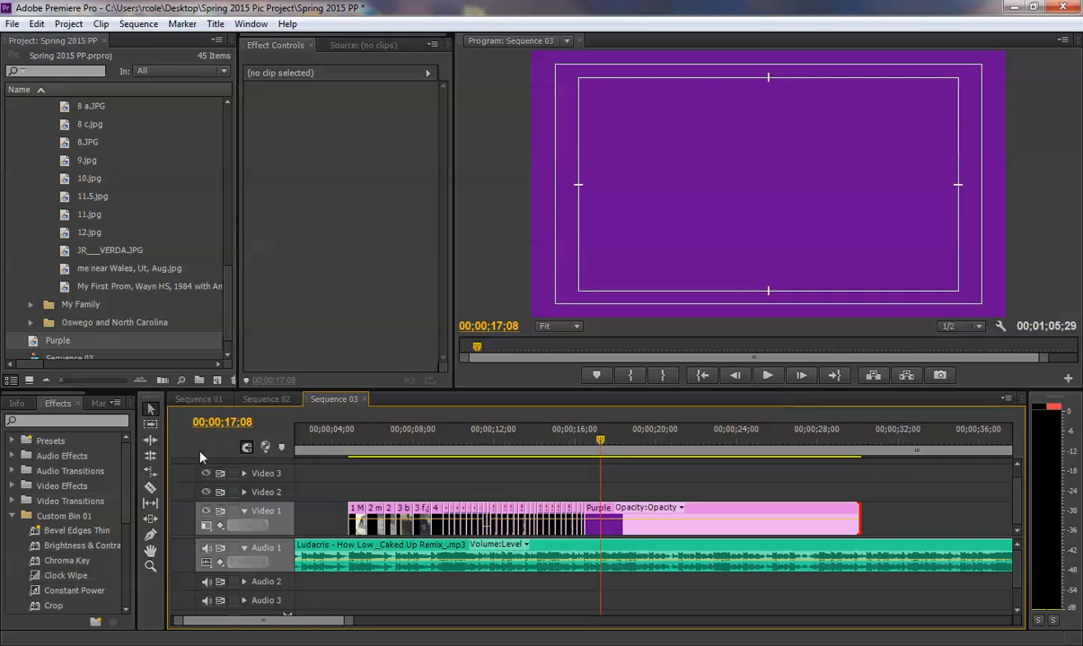
left_click(60, 405)
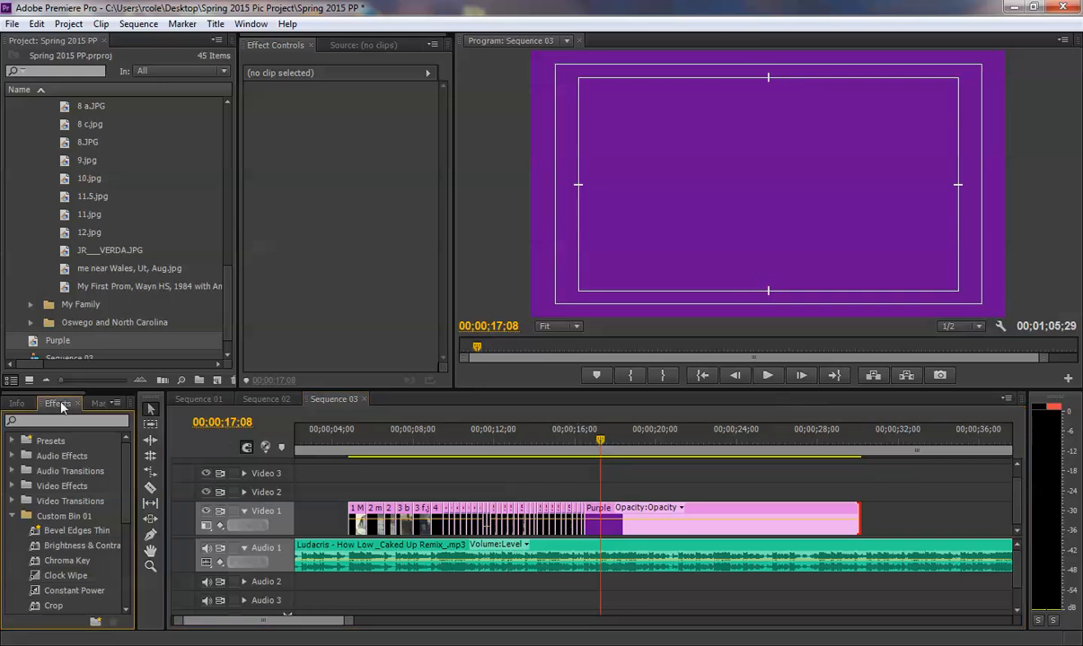
left_click(12, 517)
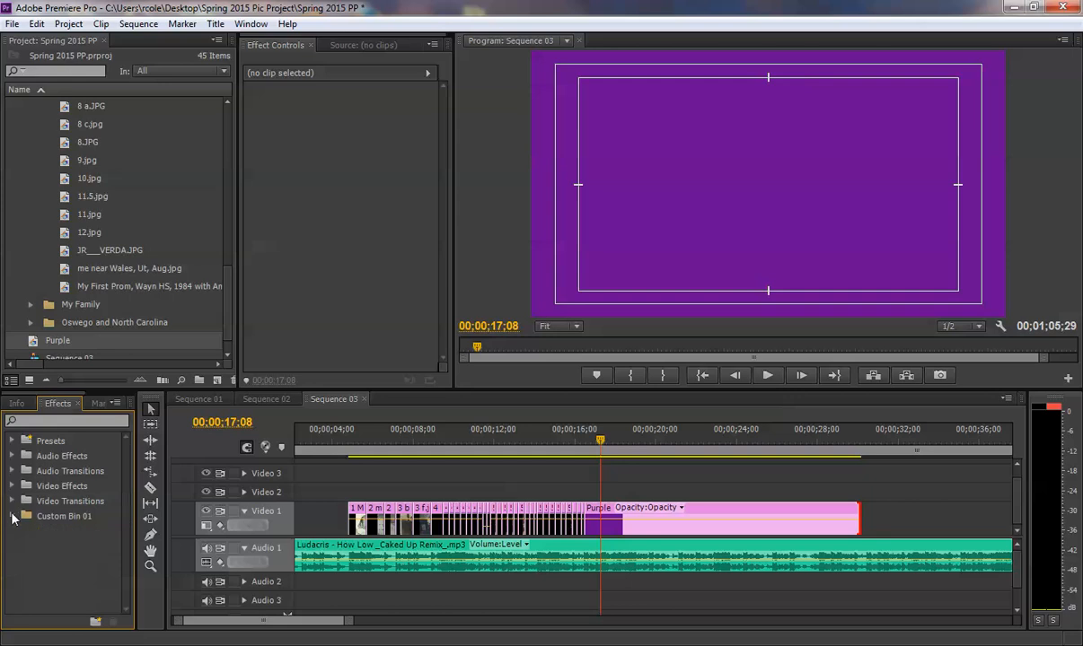
left_click(12, 487)
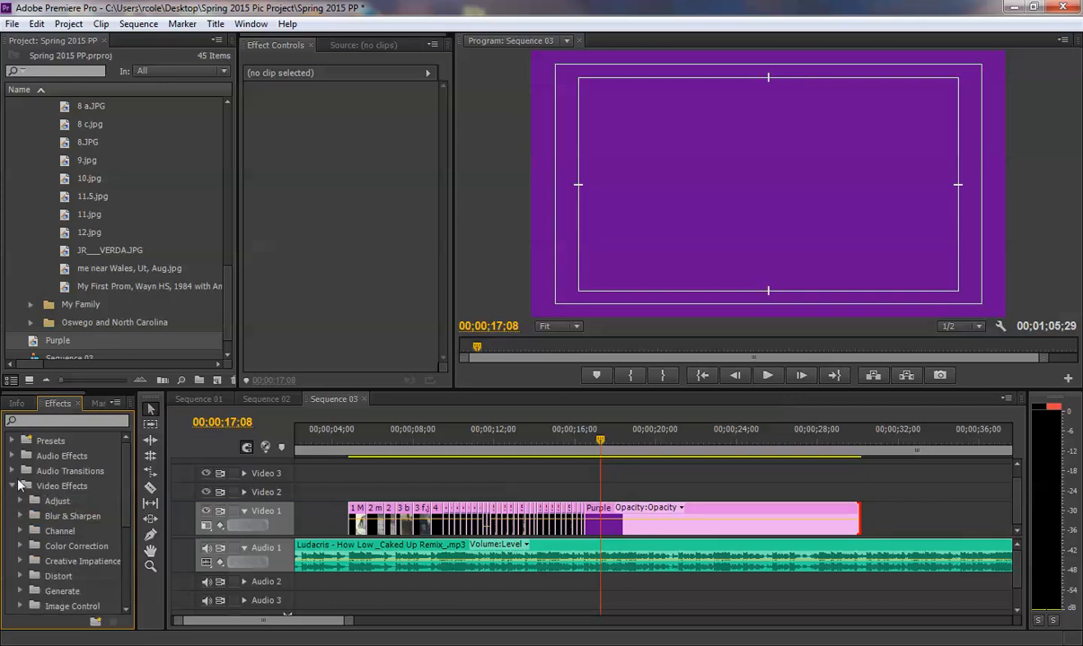
left_click(11, 487)
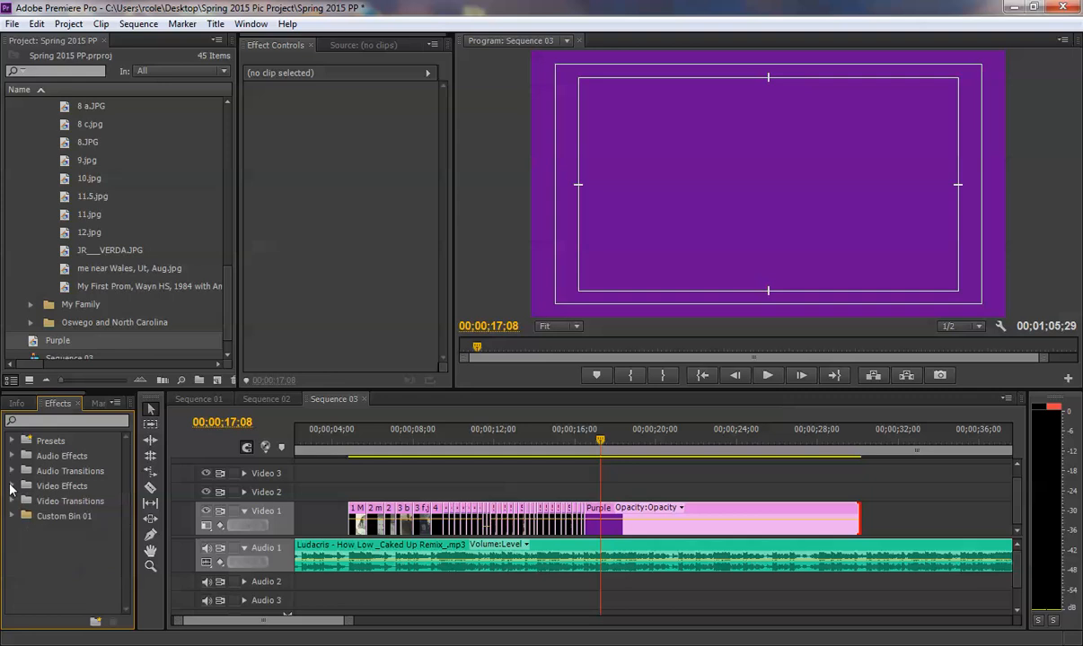
left_click(43, 422)
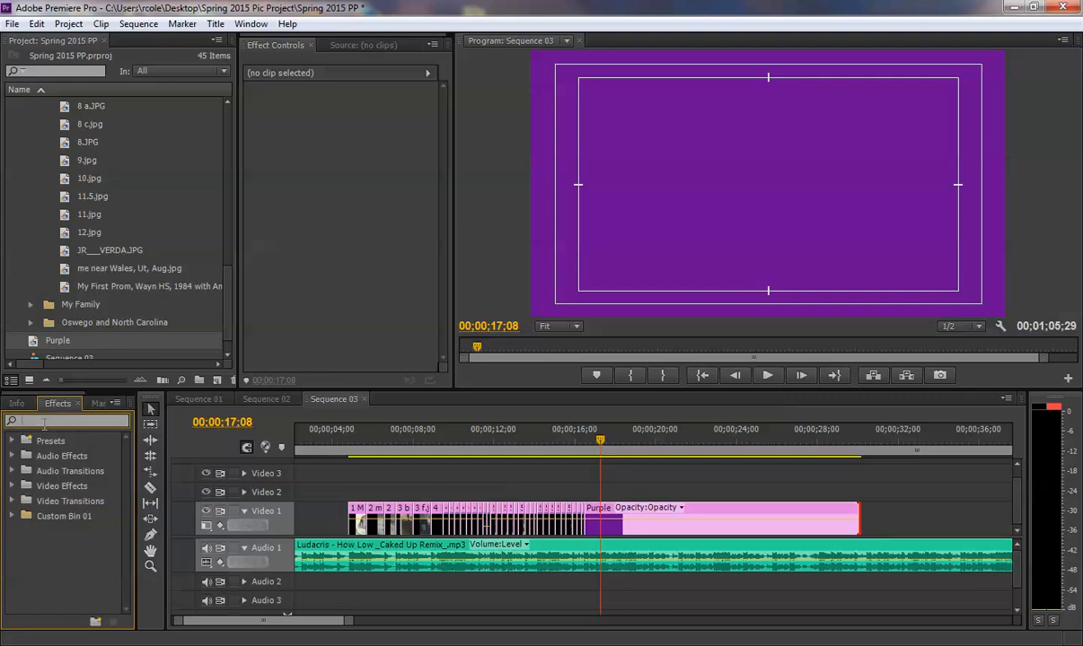
type("lens flare")
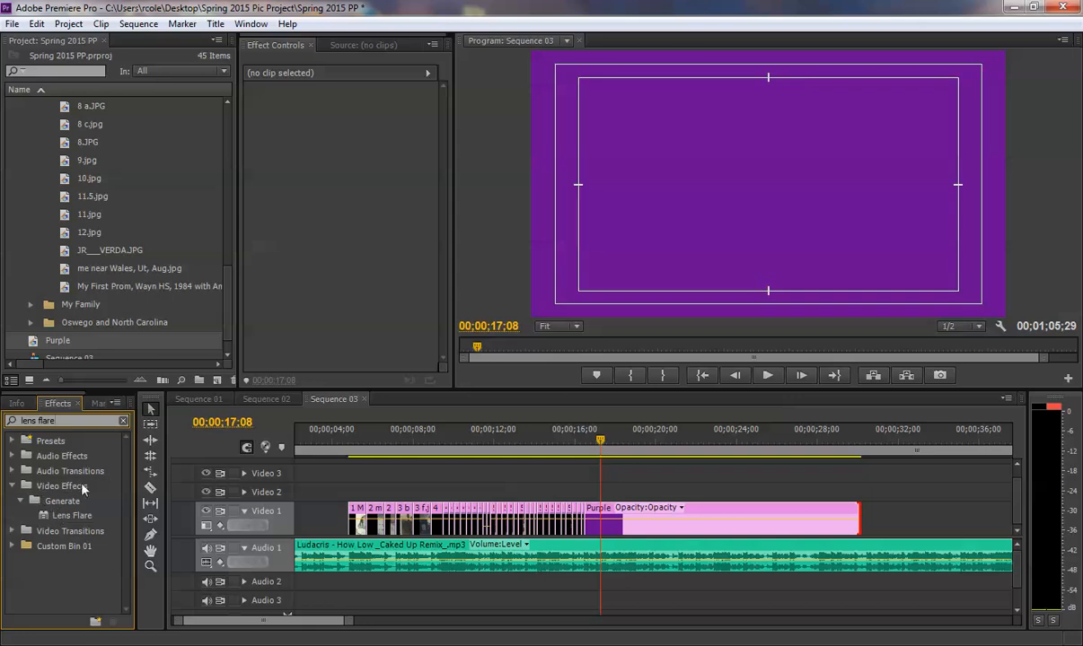
left_click_drag(43, 517, 736, 520)
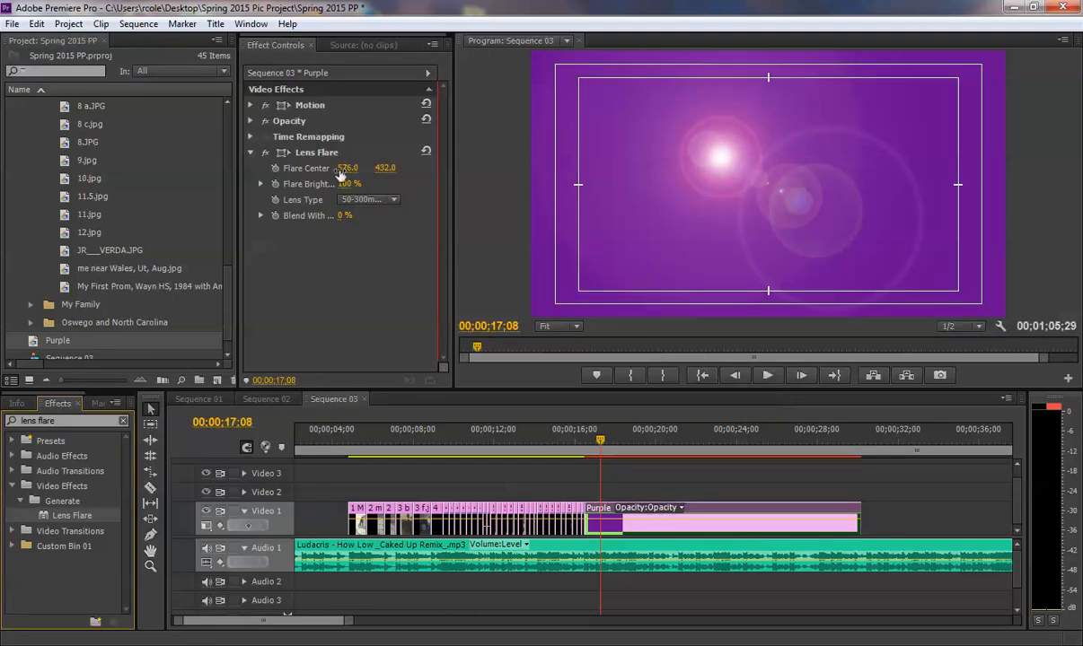
left_click(252, 49)
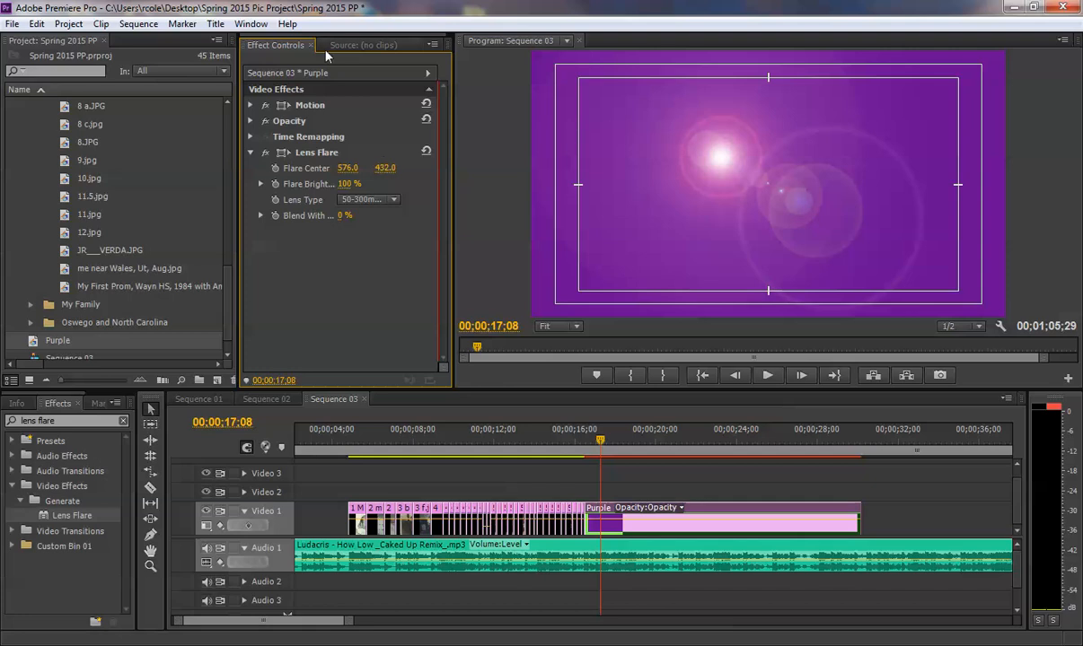
left_click(250, 24)
mouse_move(288, 45)
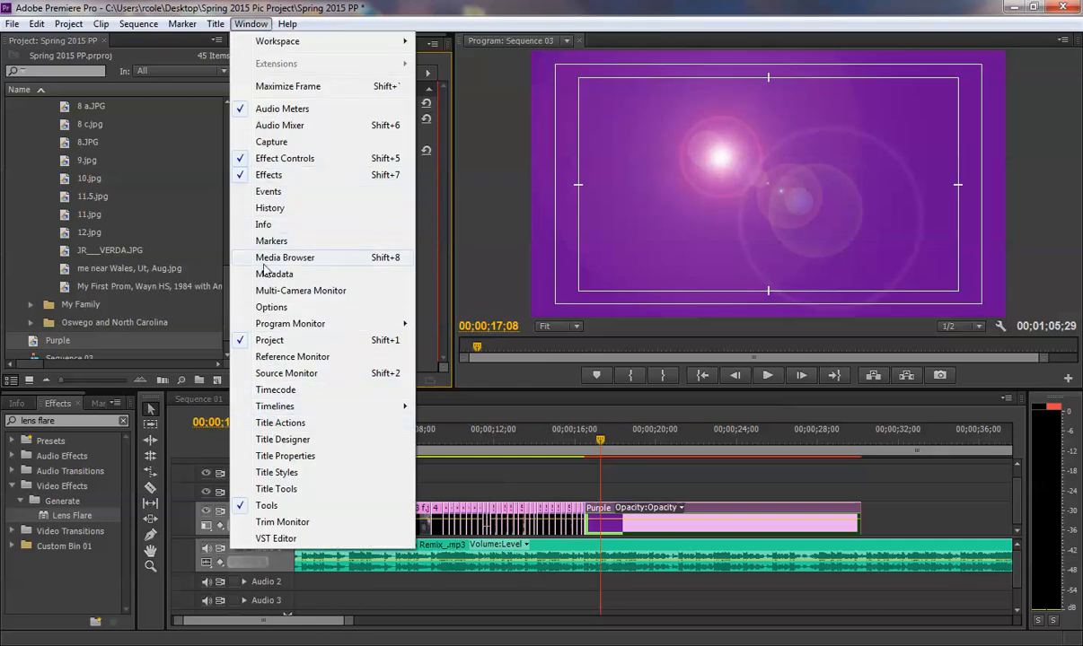
left_click(180, 226)
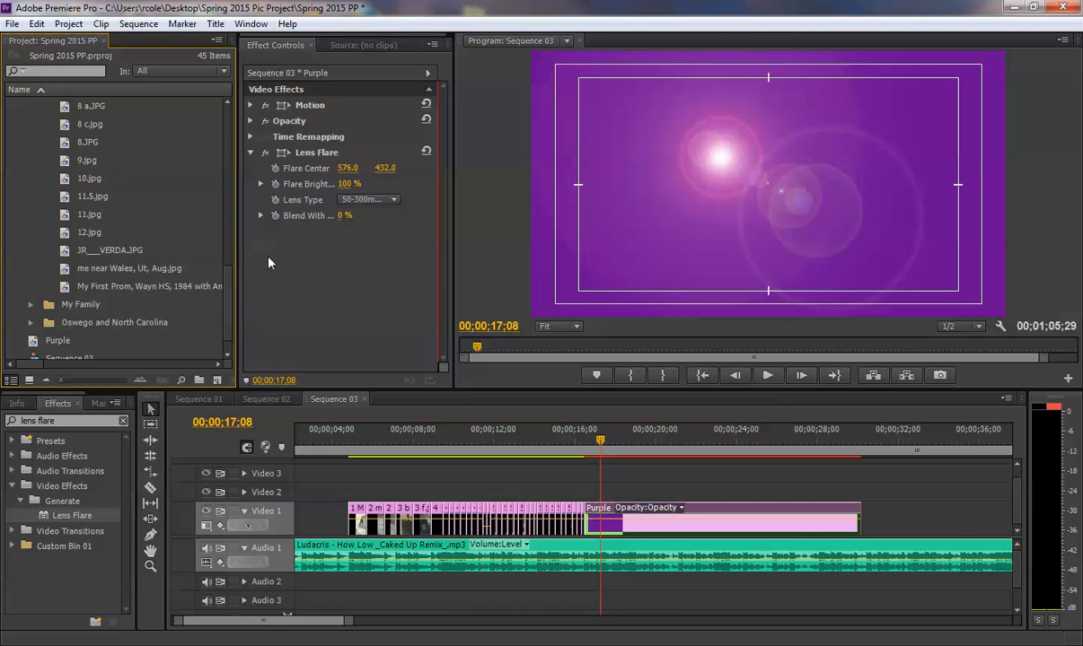
Move the Purple clip's flare center to about 219.1, 471.5 and set the flare brightness to 110%
left_click(309, 154)
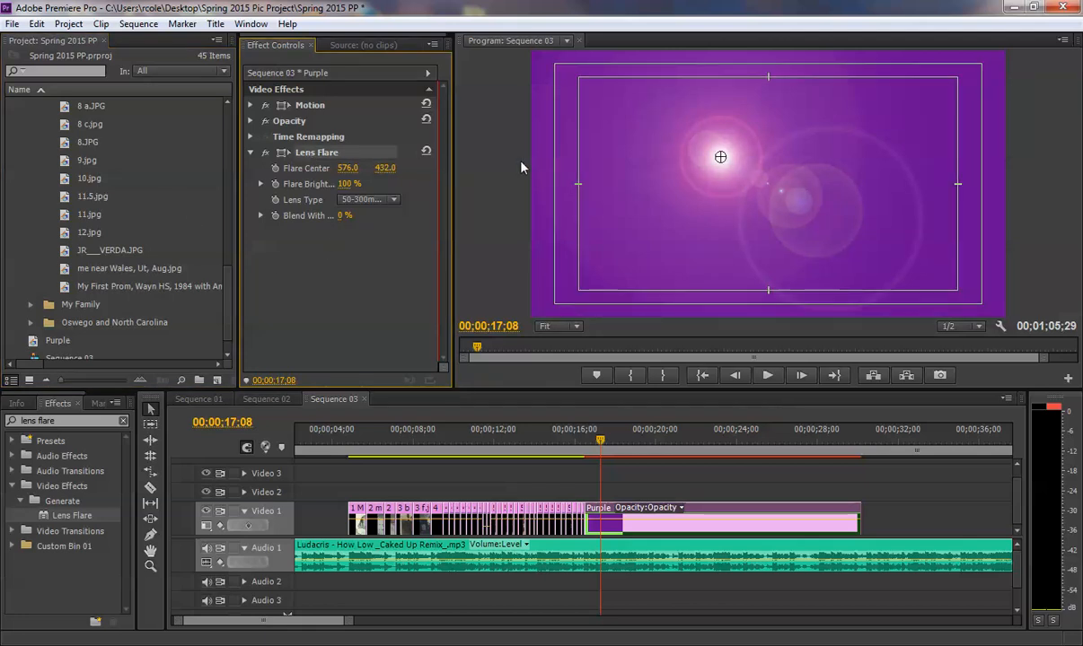
left_click_drag(720, 157, 597, 170)
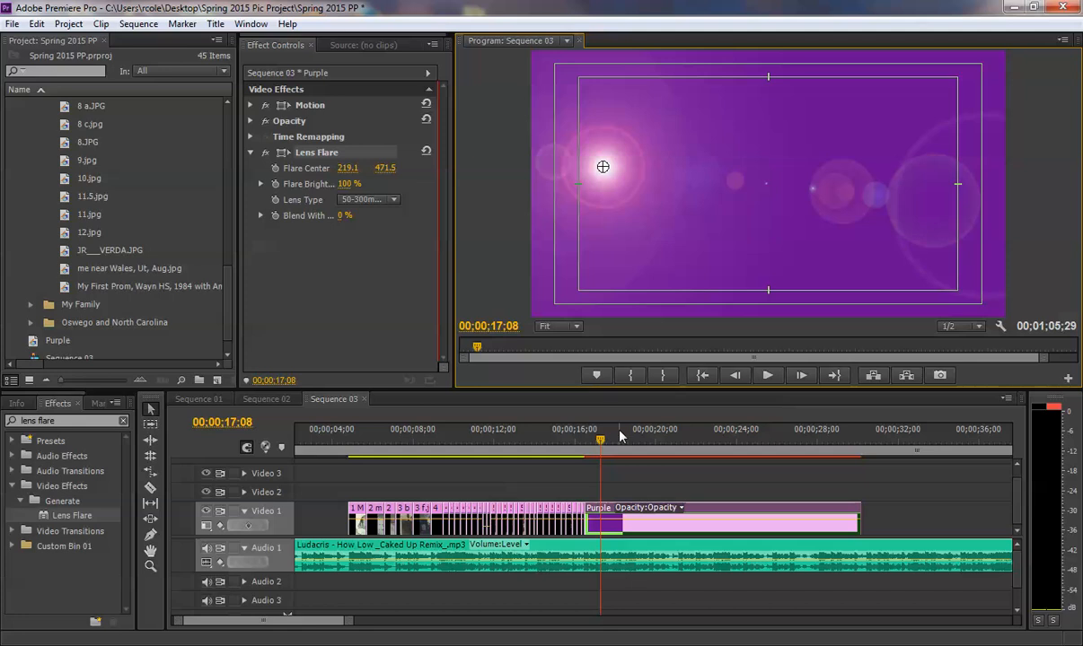
left_click_drag(604, 449, 666, 446)
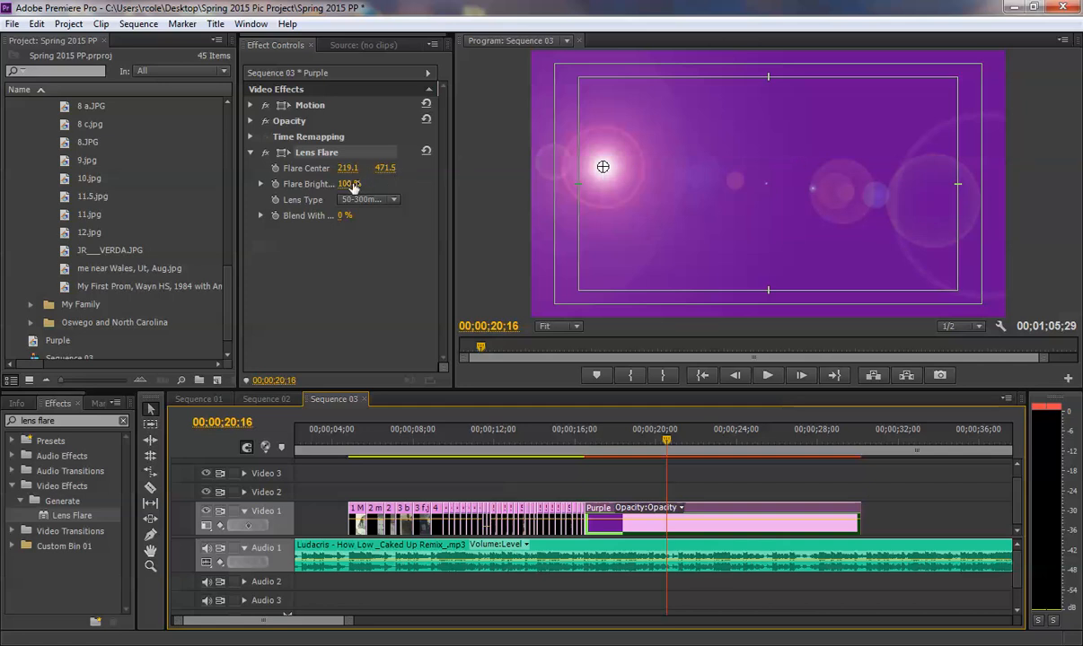
left_click_drag(350, 184, 277, 183)
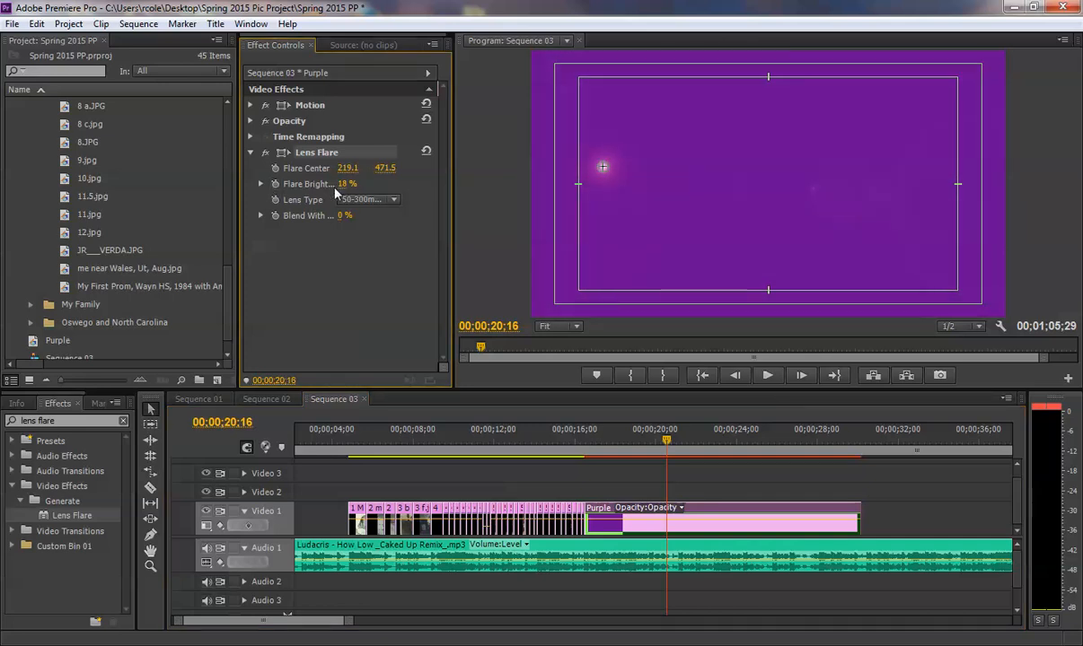
mouse_move(346, 183)
left_mouse_down()
mouse_move(389, 184)
mouse_move(337, 184)
left_mouse_up()
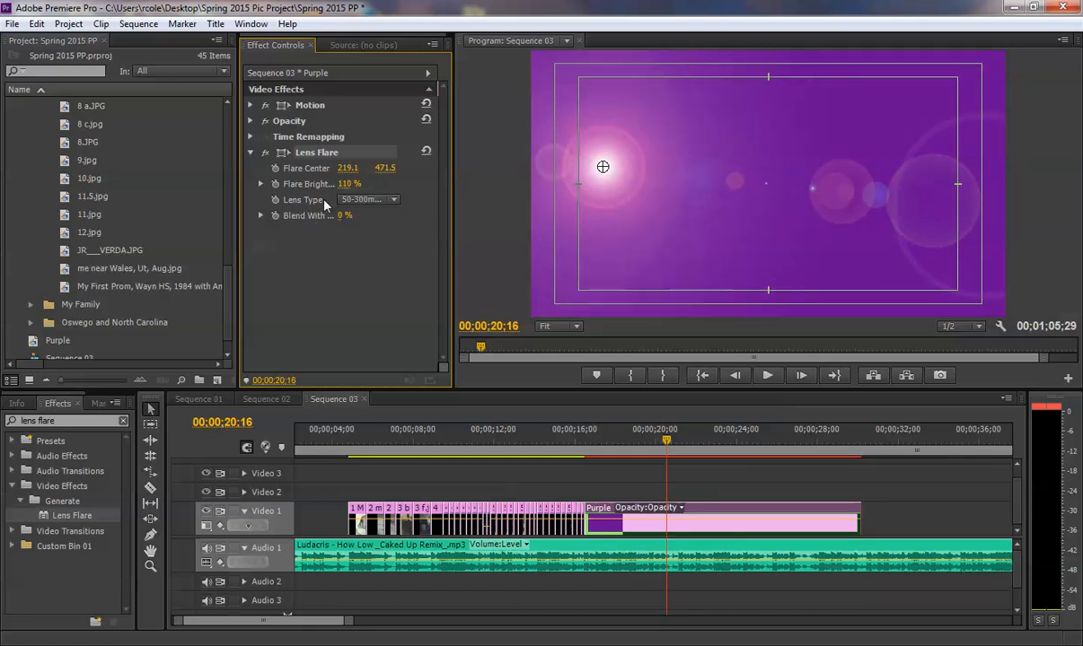
Try the 35mm Prime and 105mm Prime lens types on the flare, then return it to 50-300mm Zoom
left_click(372, 200)
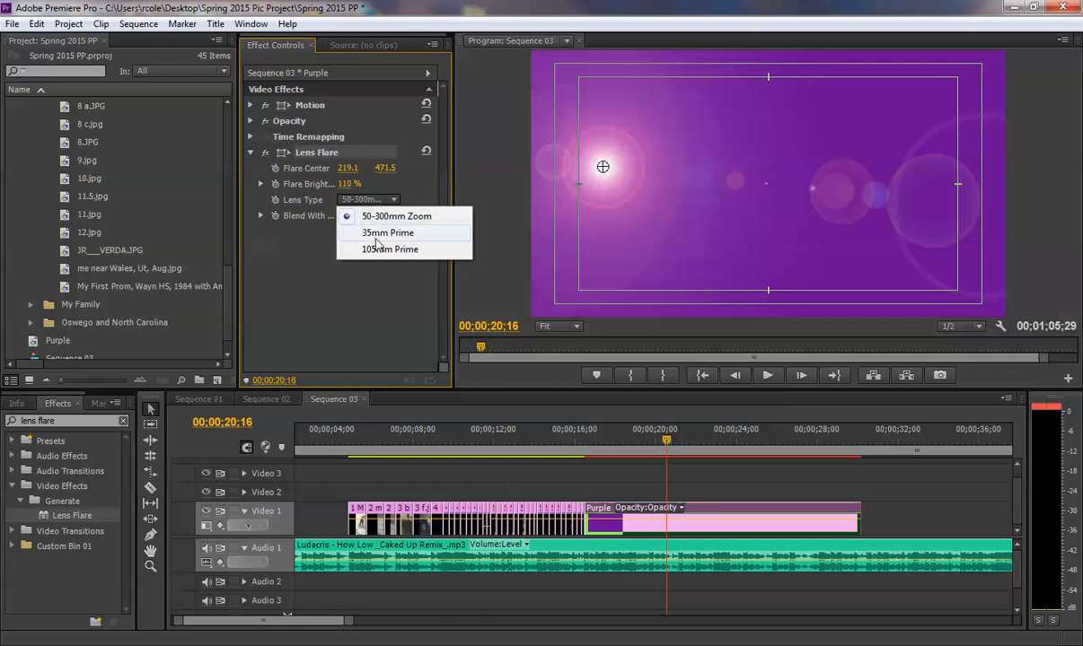
left_click(359, 234)
left_click(372, 200)
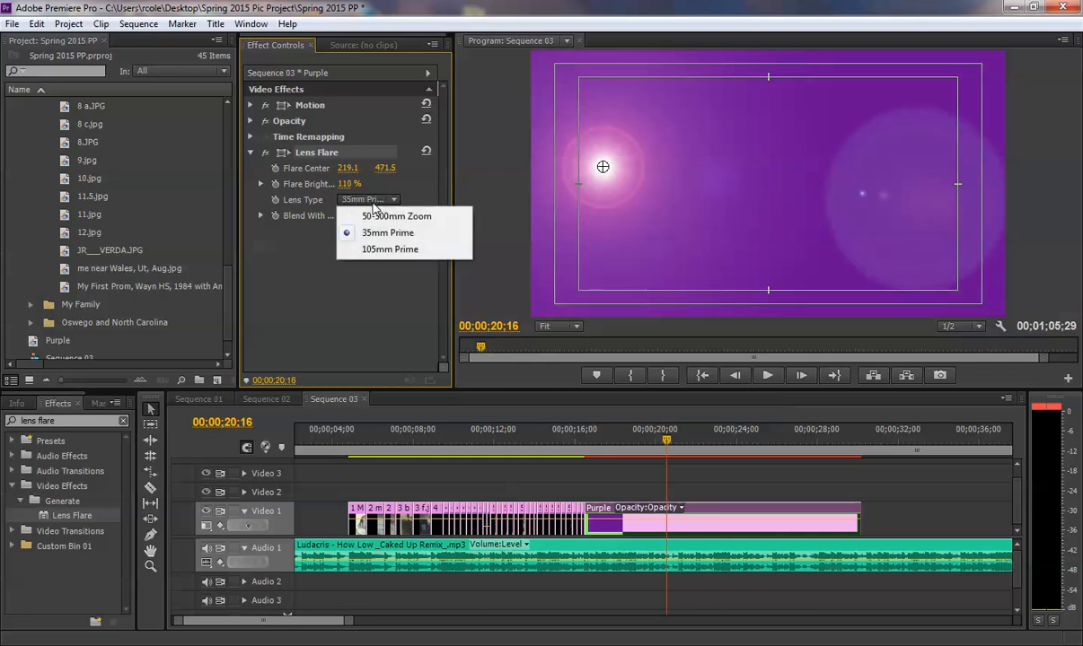
left_click(370, 245)
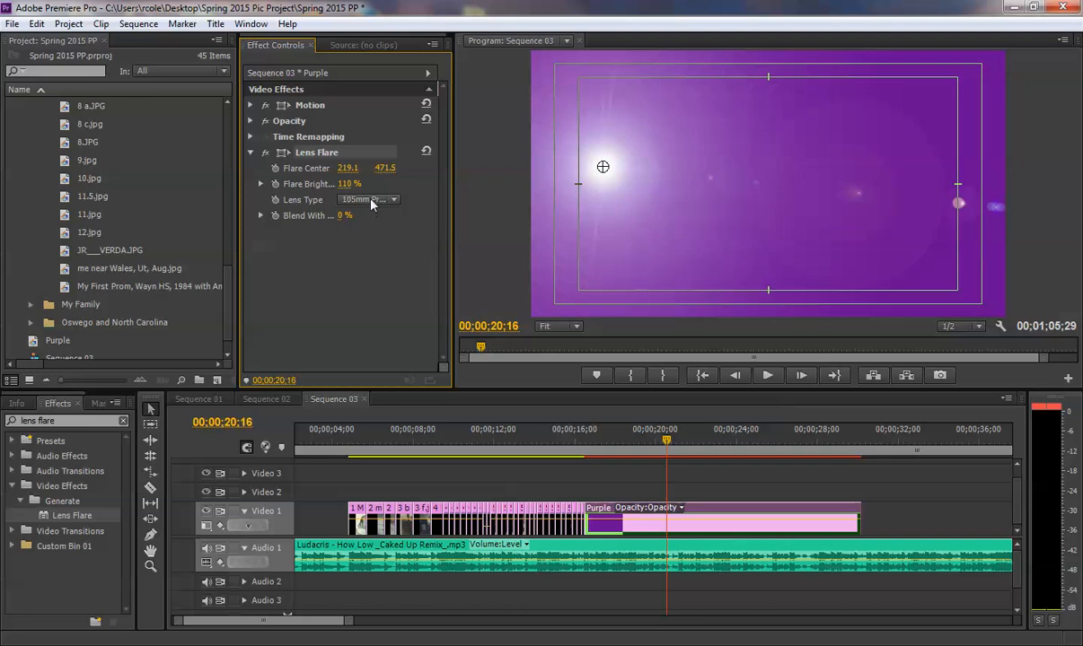
left_click(371, 200)
left_click(375, 218)
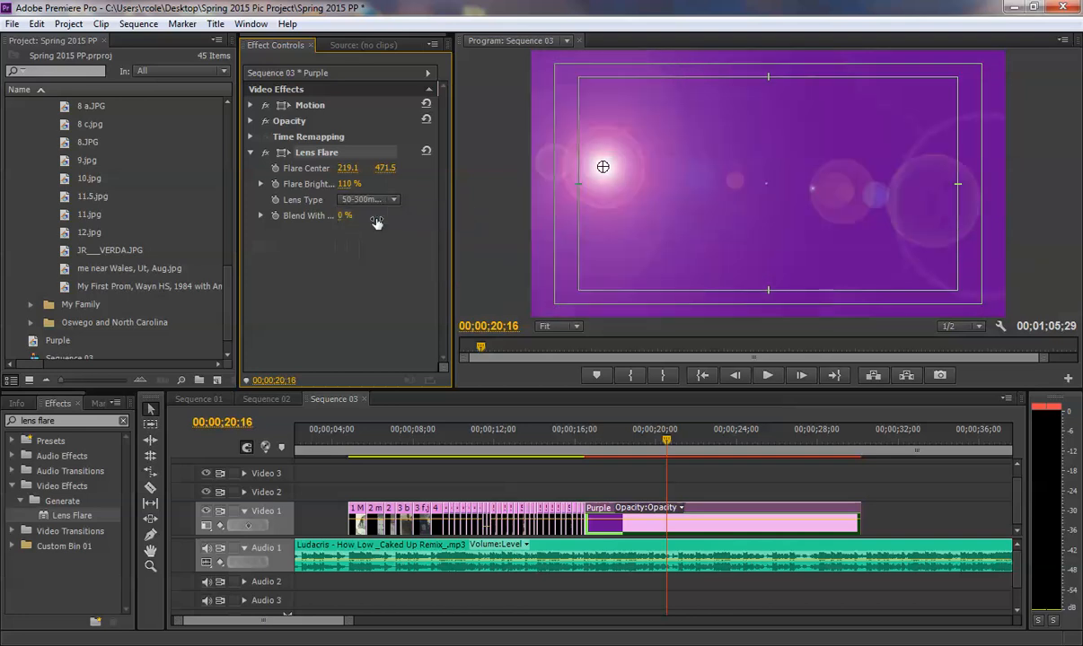
left_click(373, 203)
left_click(374, 218)
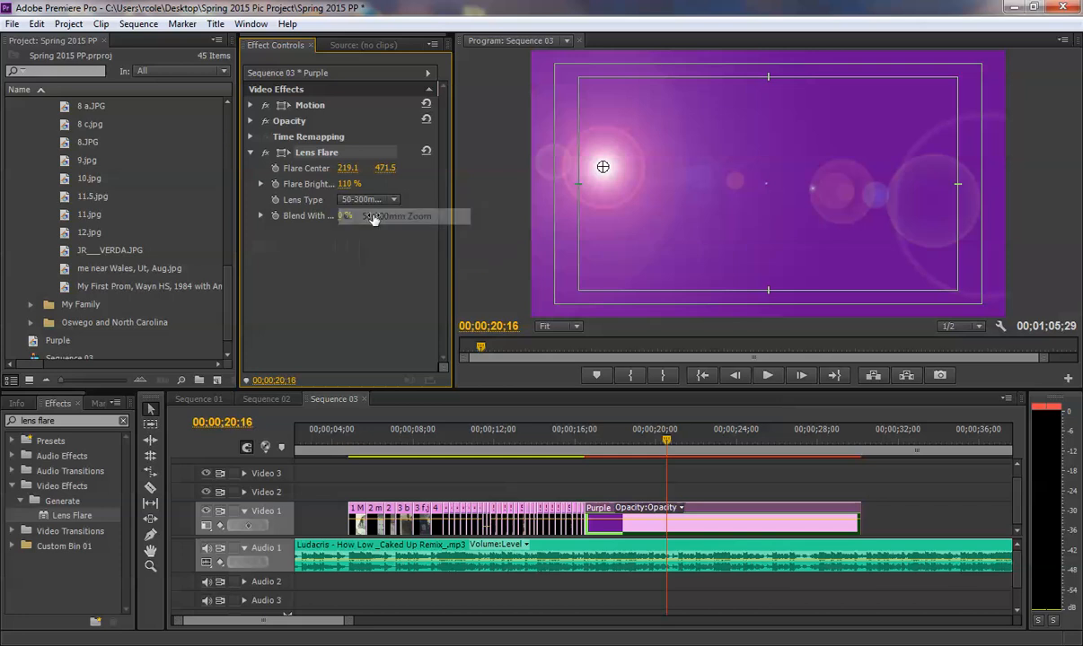
mouse_move(349, 224)
left_mouse_down()
mouse_move(409, 224)
mouse_move(348, 216)
left_mouse_up()
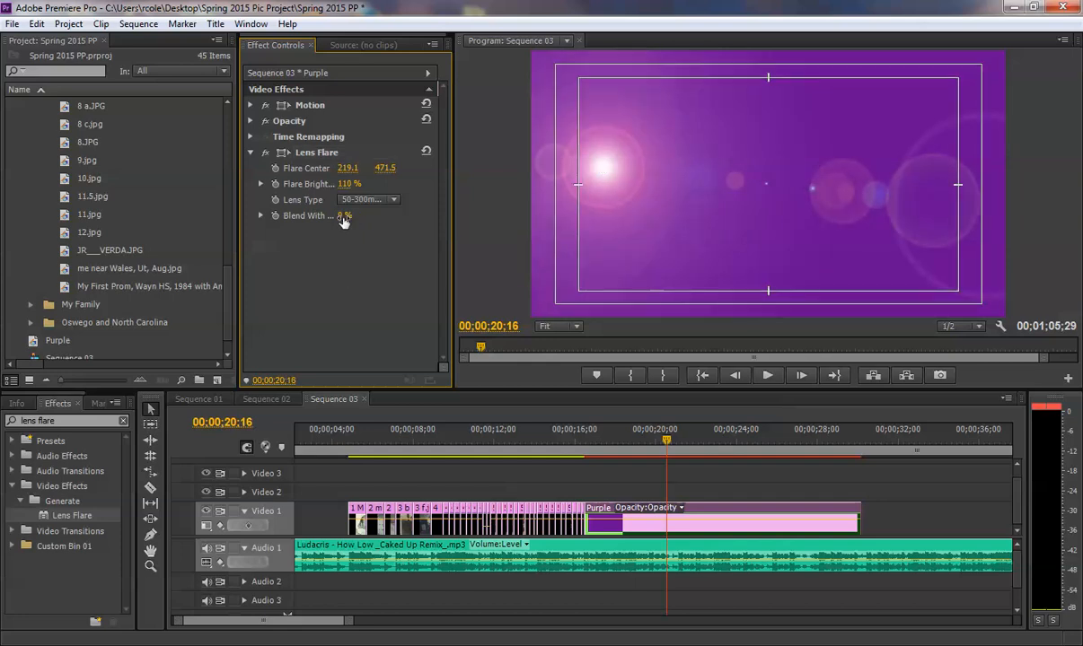
Widen the Purple clip's effect settings and show the keyframe timeline view beside them
left_click_drag(235, 184, 52, 147)
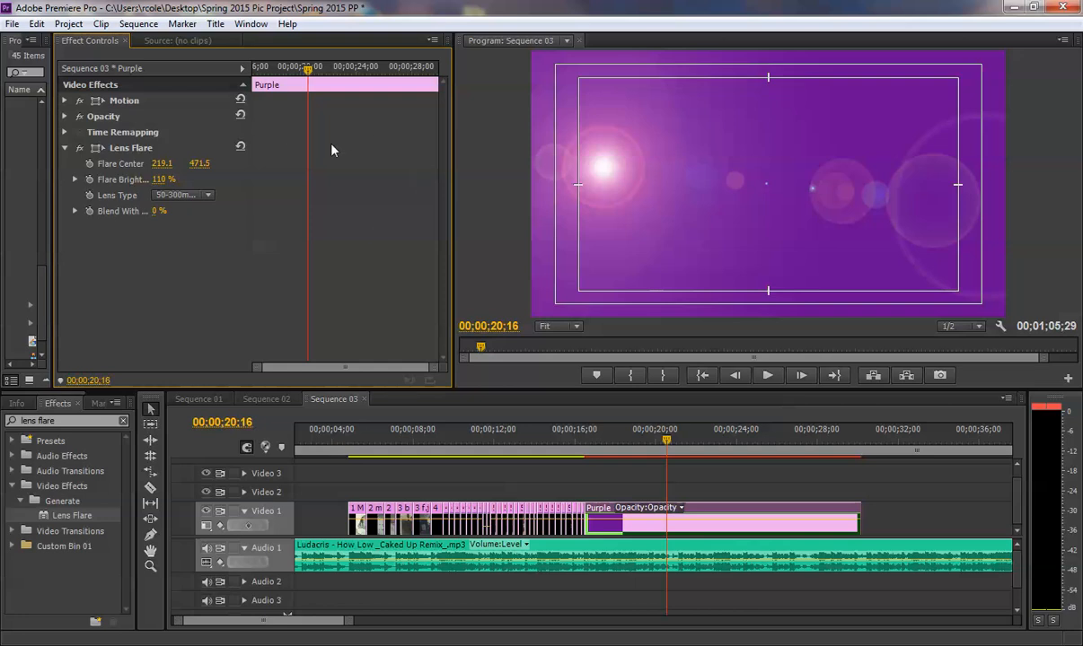
left_click(243, 70)
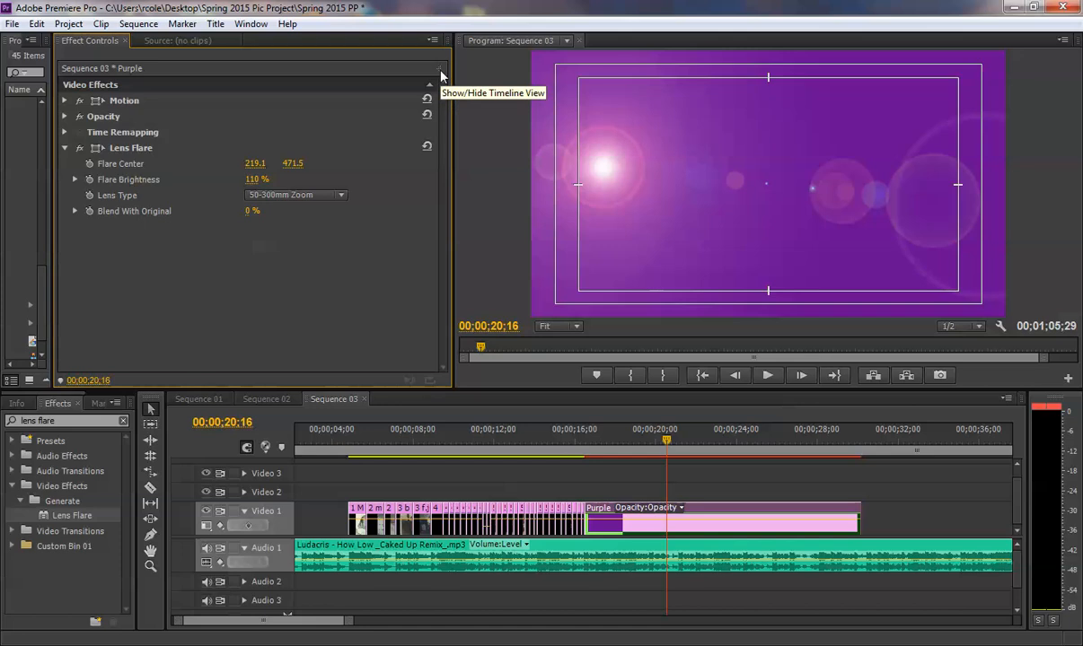
left_click(441, 76)
left_click(241, 71)
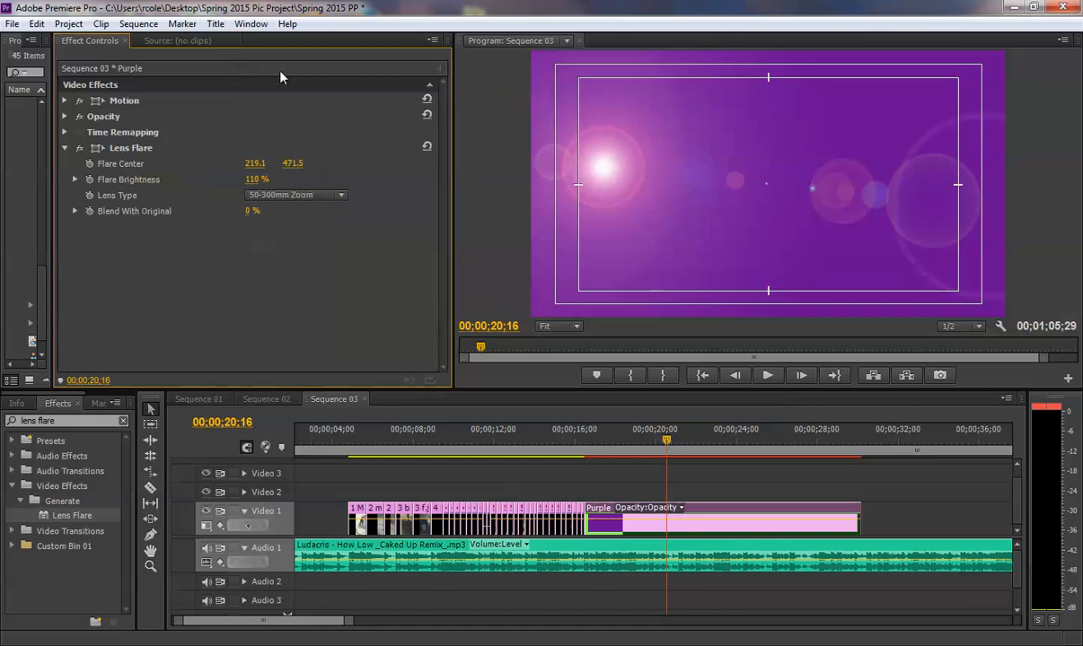
left_click(436, 68)
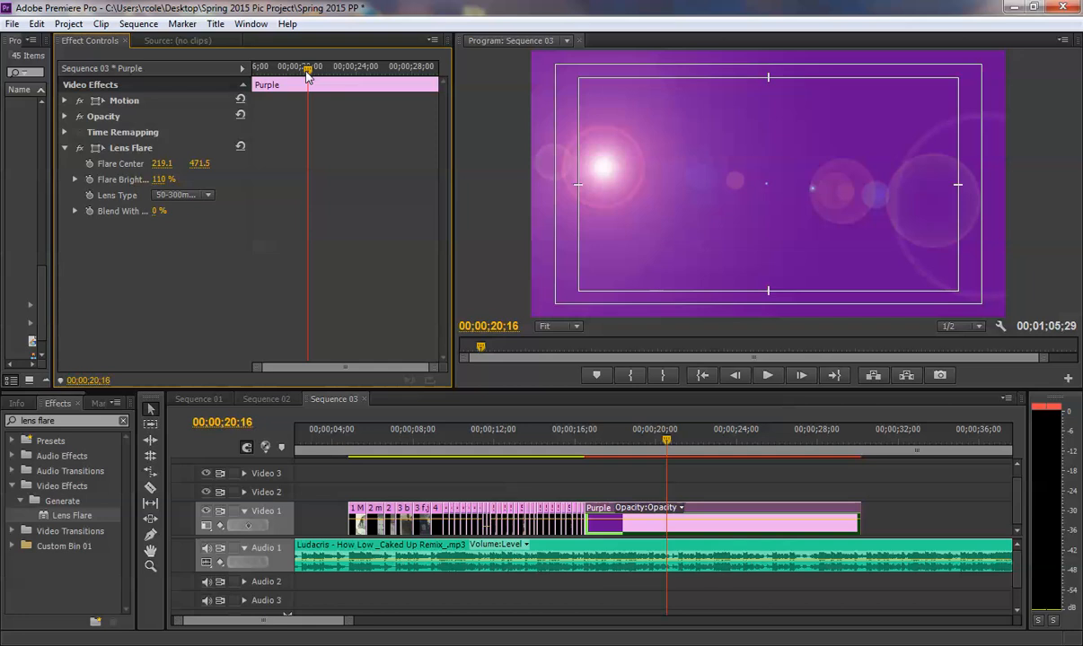
At the Purple clip's start, 00;00;16;14, set Flare Center to about -140.9, 449.5 and turn on its keyframing
left_click_drag(295, 74, 293, 76)
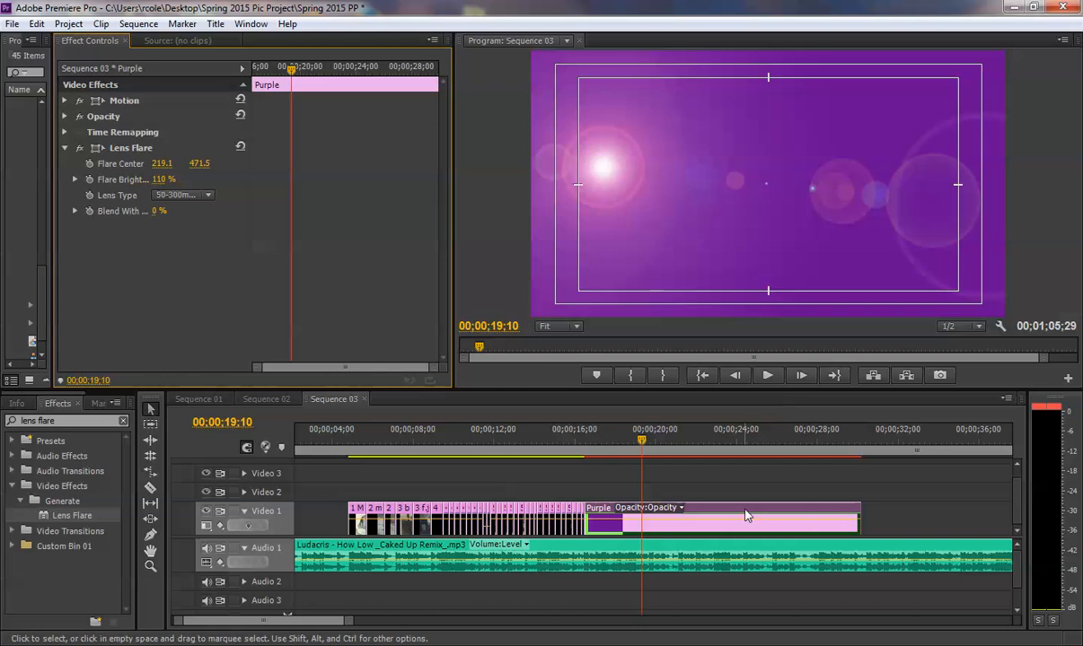
left_click_drag(290, 79, 242, 72)
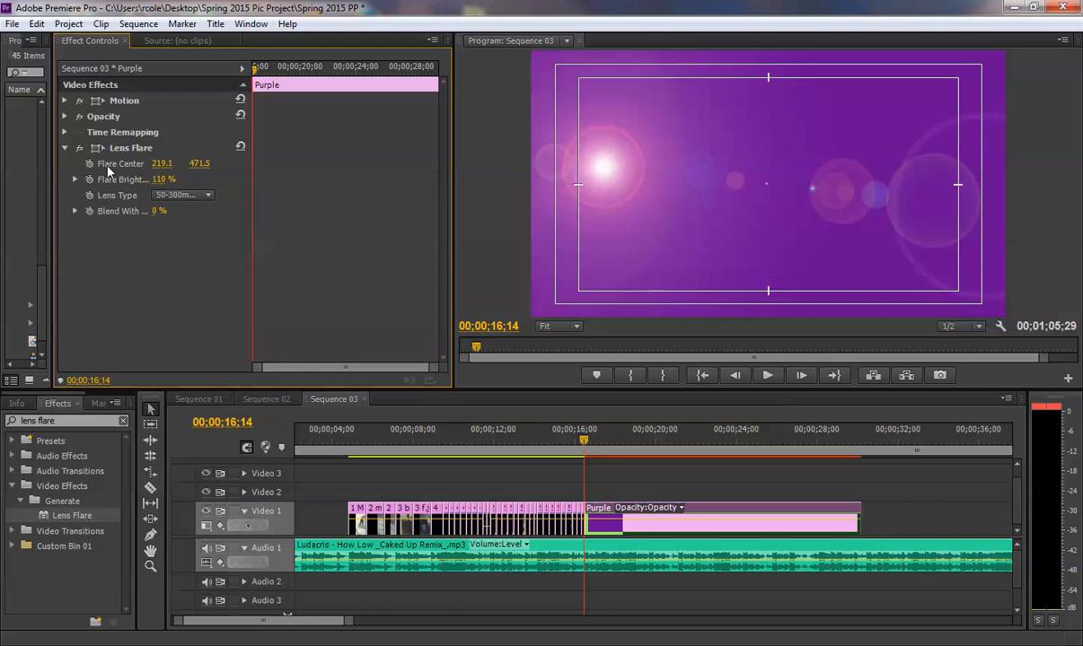
left_click_drag(158, 167, 90, 166)
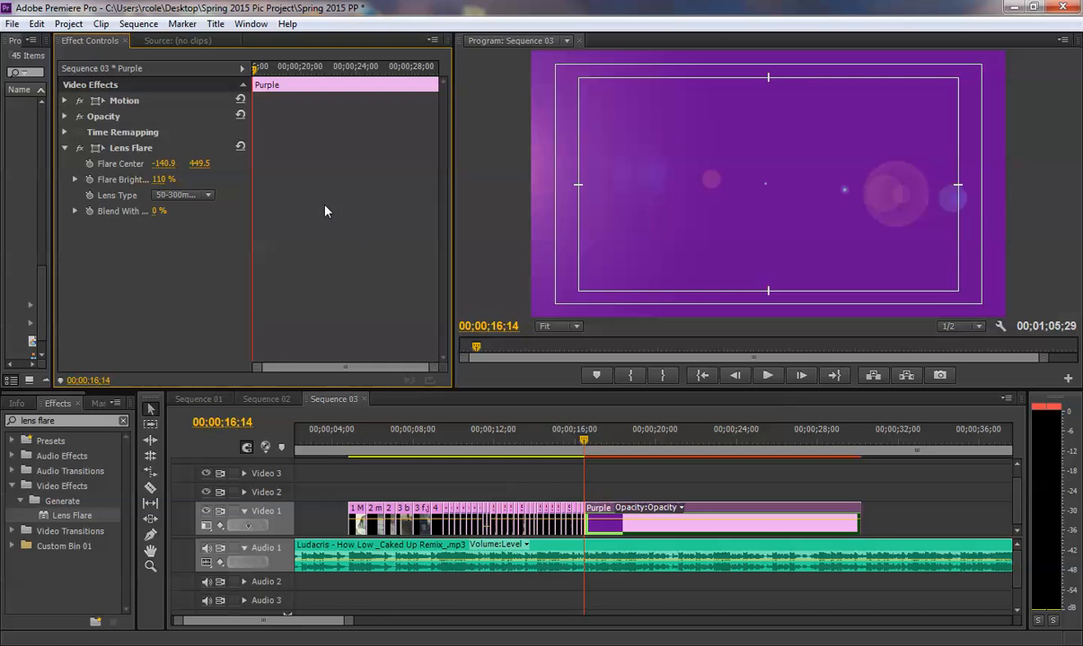
left_click(89, 164)
Add a Flare Center keyframe at 00;00;28;03 with the flare moved horizontally to about 1571.1, past the frame's right edge
left_click_drag(270, 74, 363, 72)
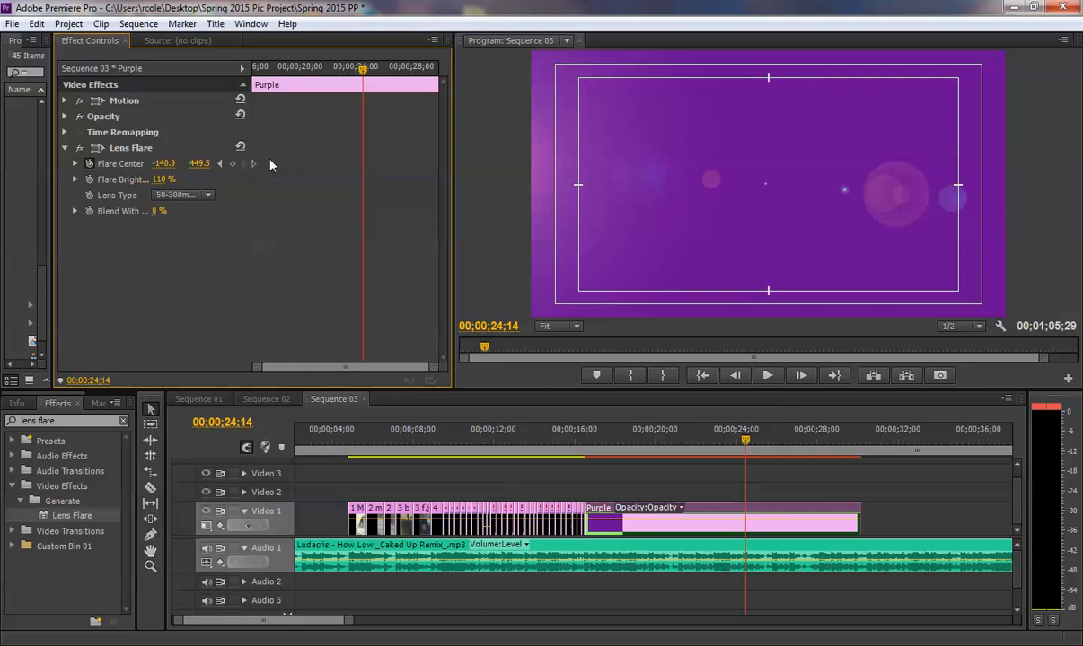
left_click(369, 69)
left_click_drag(373, 78, 399, 91)
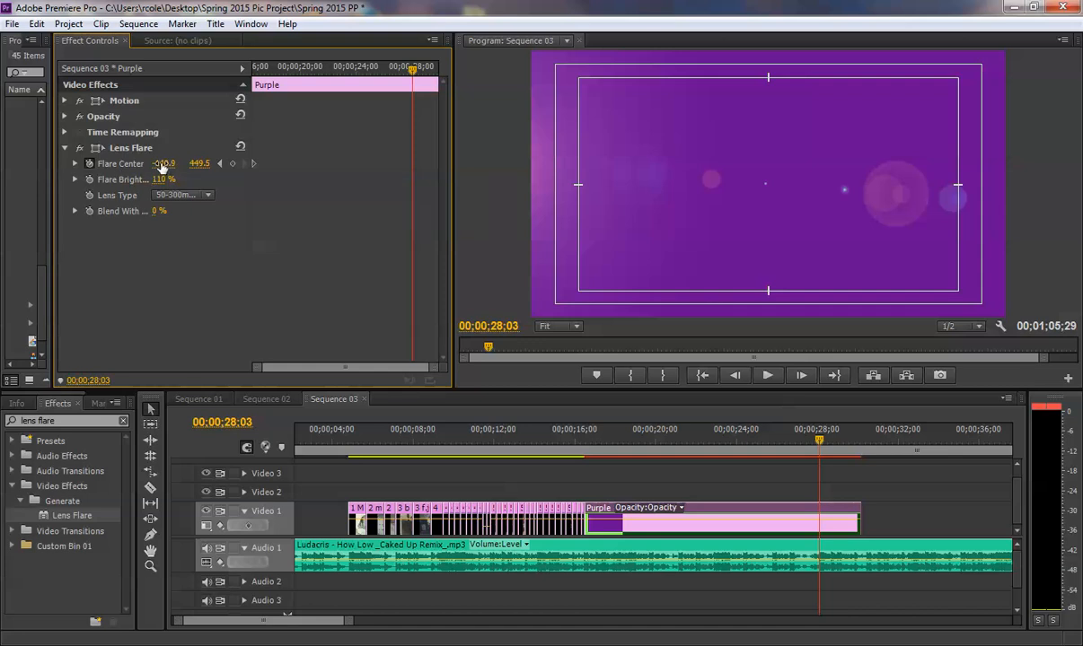
mouse_move(157, 162)
left_mouse_down()
mouse_move(1082, 162)
mouse_move(168, 163)
left_mouse_up()
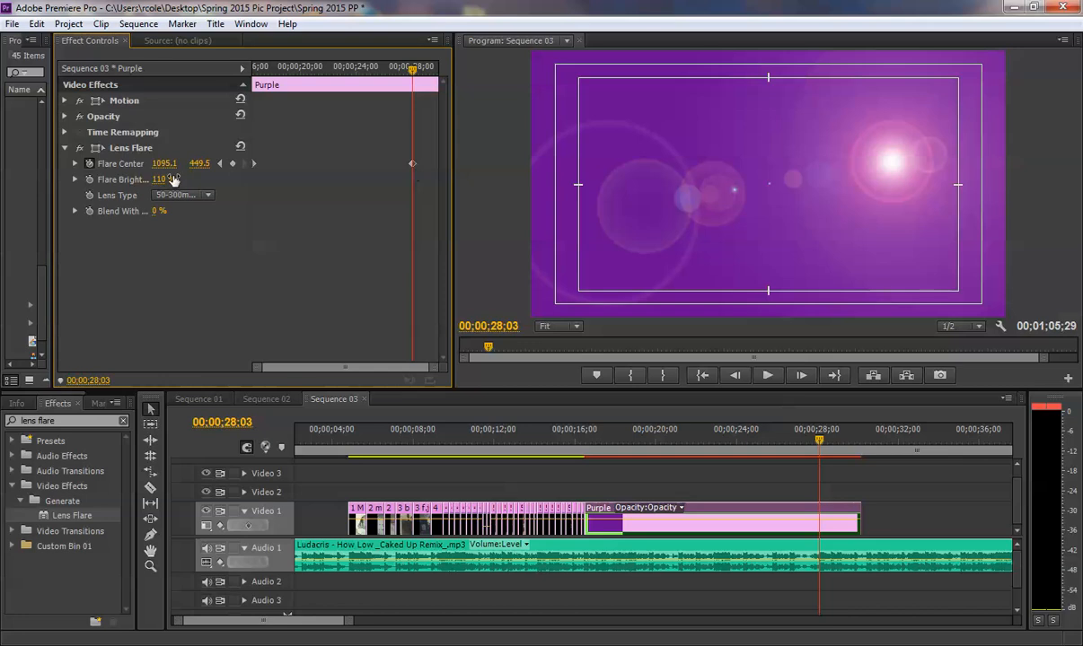
left_click_drag(164, 162, 218, 162)
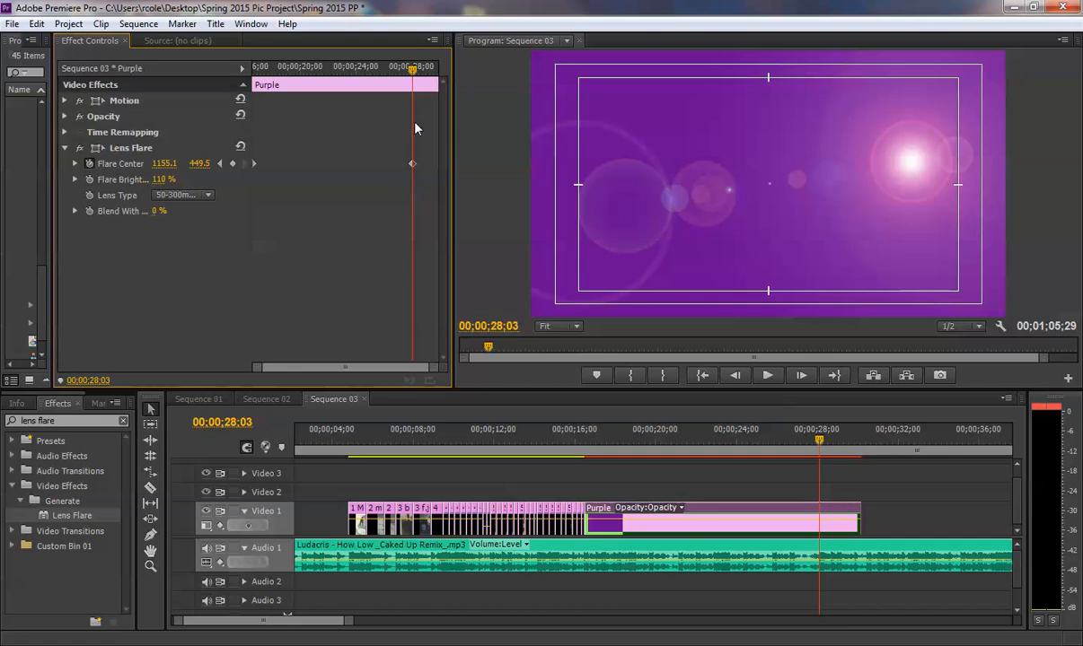
left_click_drag(160, 163, 241, 164)
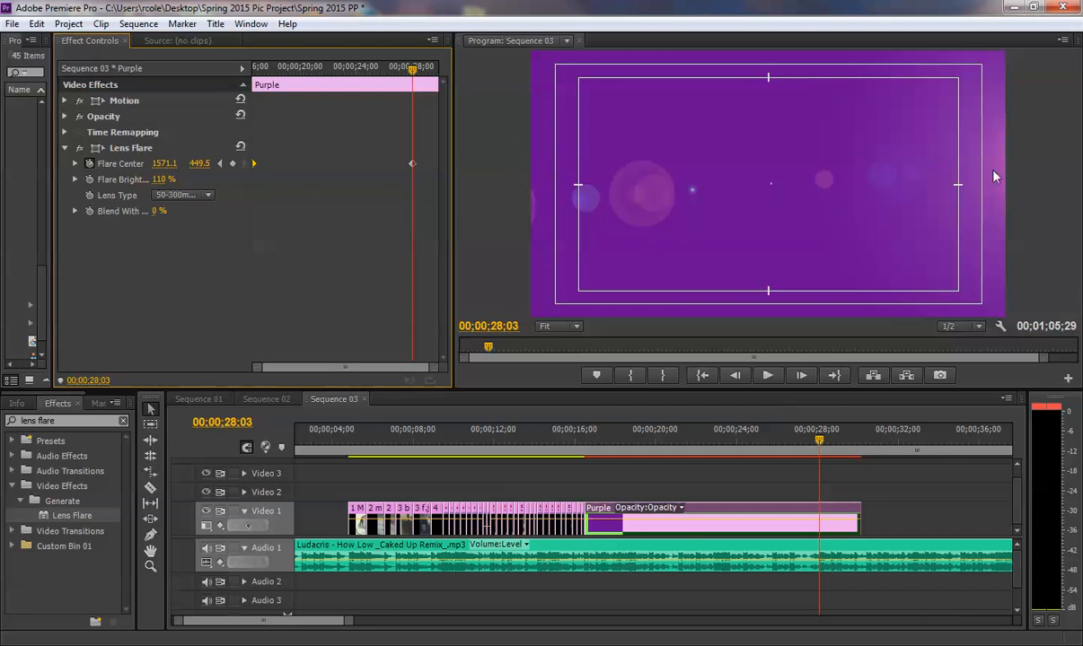
left_click_drag(402, 68, 419, 75)
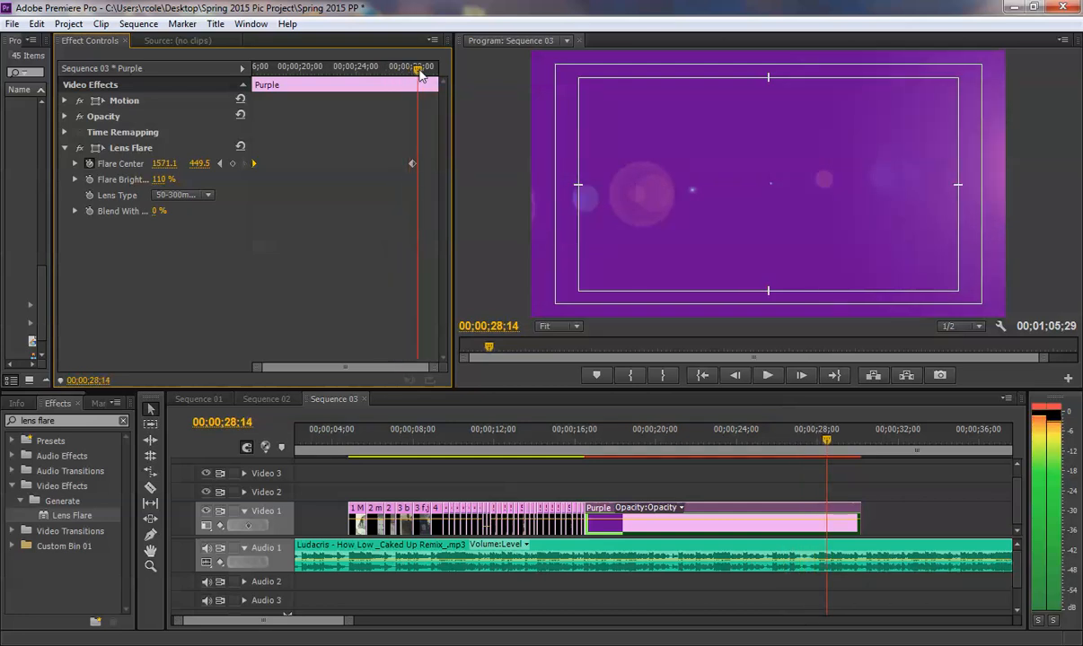
left_click_drag(418, 68, 365, 69)
key("space")
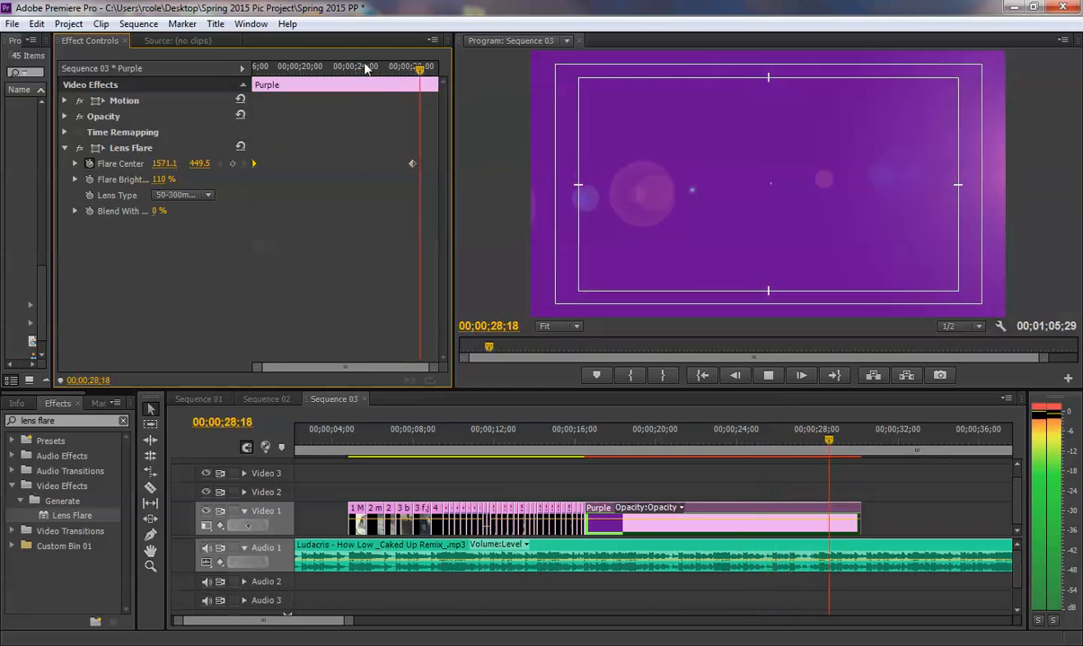
key("space")
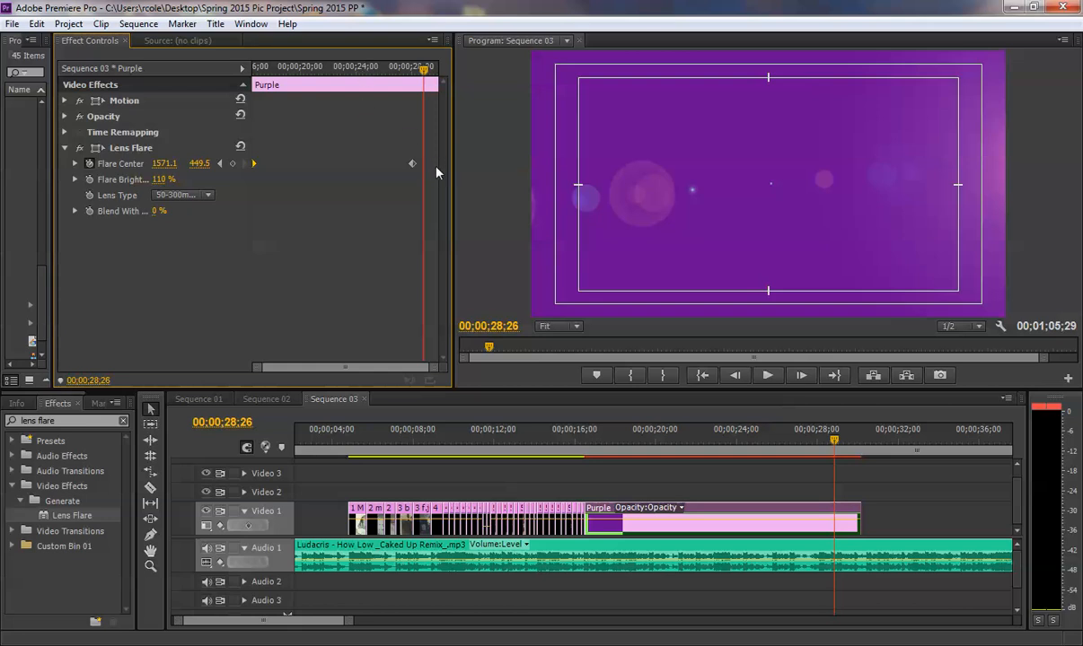
left_click_drag(164, 164, 154, 153)
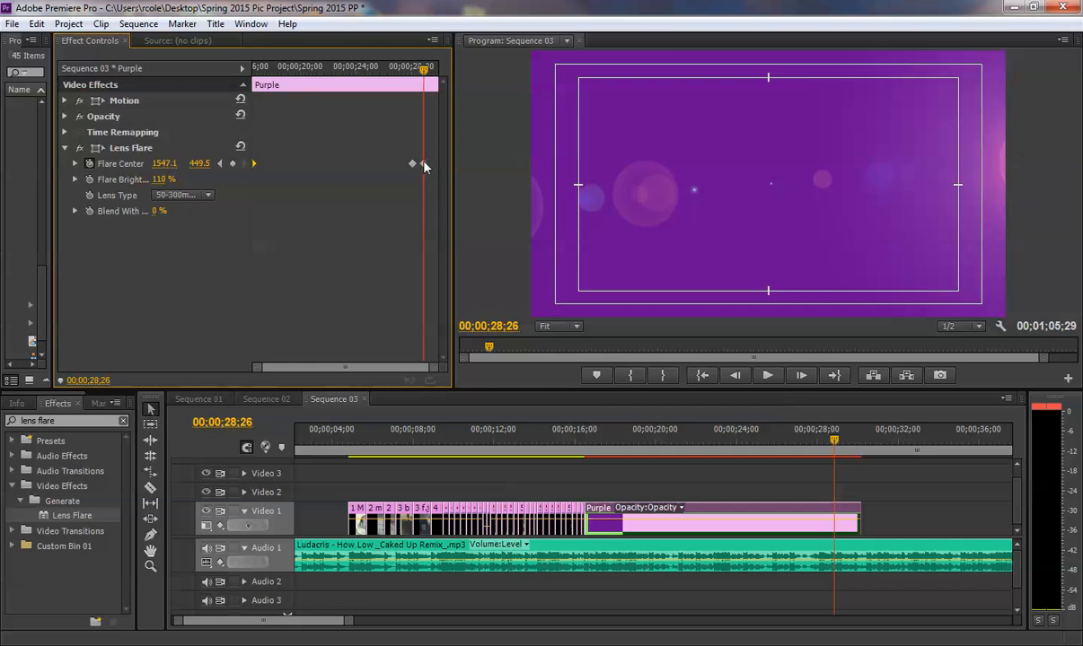
key("Delete")
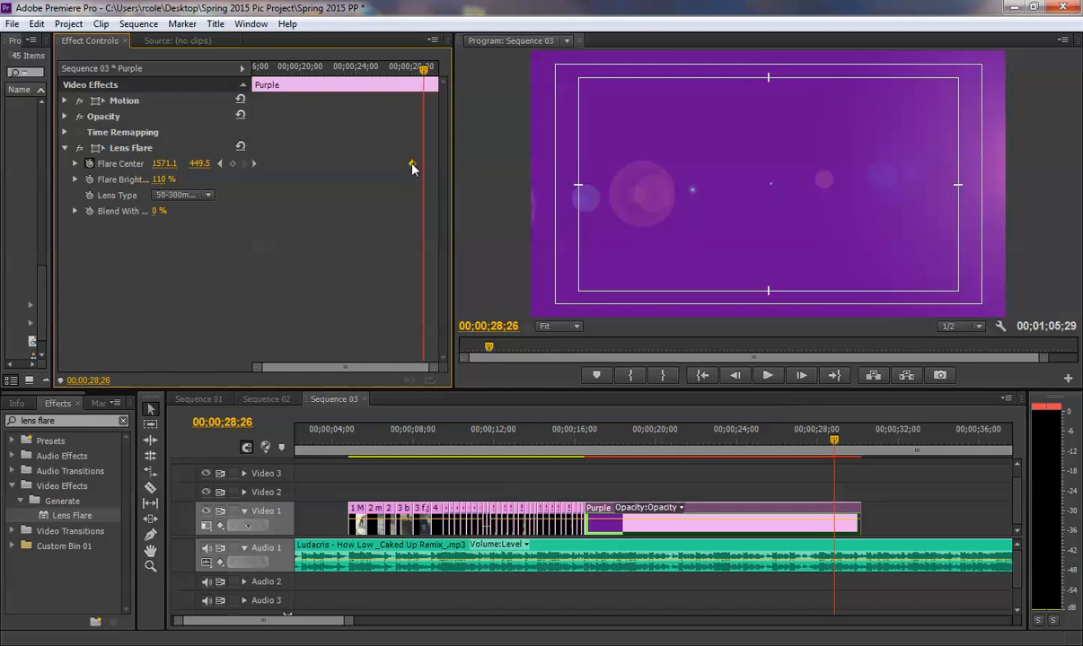
Move the last Flare Center keyframe to the very end of the Purple clip and check the animation at 00;00;30;00
left_click_drag(413, 168, 441, 166)
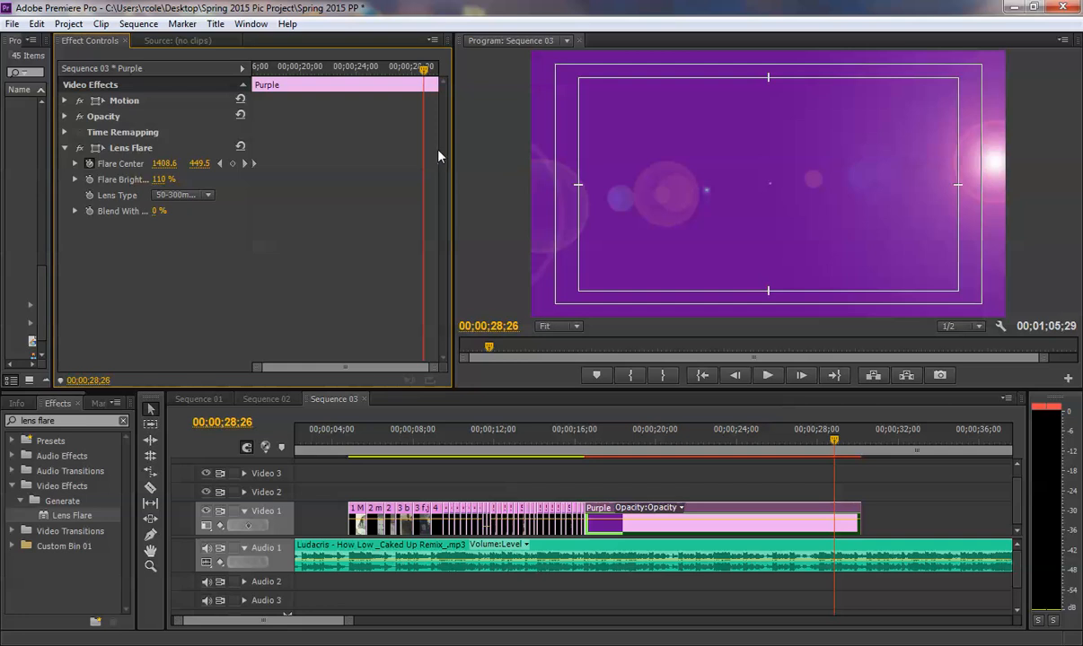
left_click_drag(453, 141, 703, 269)
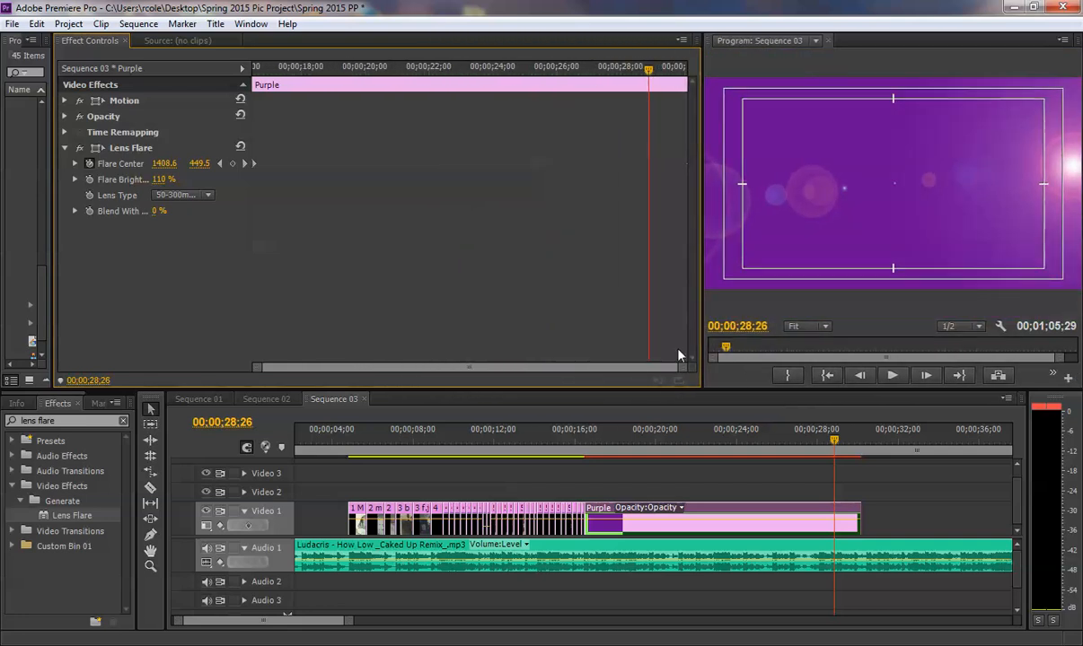
left_click_drag(682, 368, 605, 367)
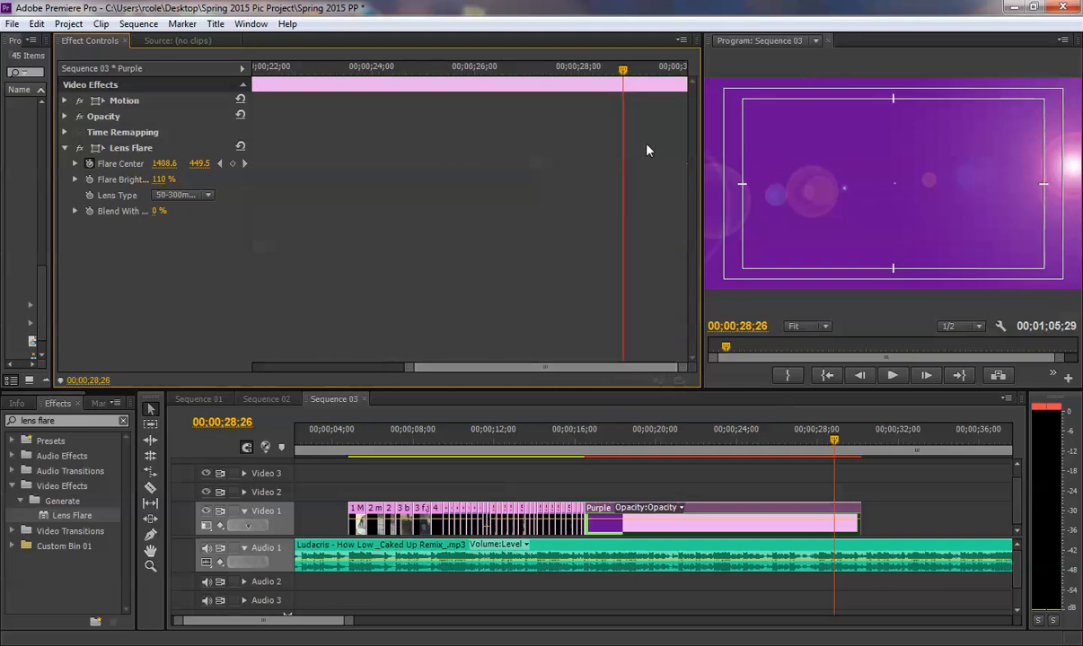
left_click_drag(678, 72, 683, 79)
left_click_drag(684, 369, 729, 345)
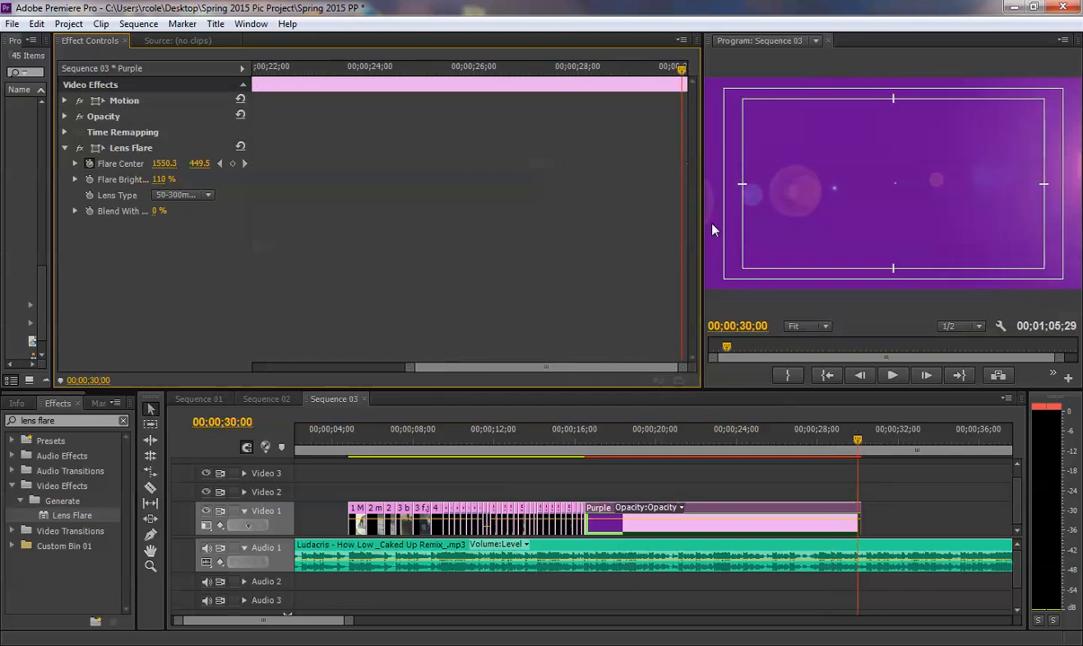
left_click_drag(703, 200, 559, 216)
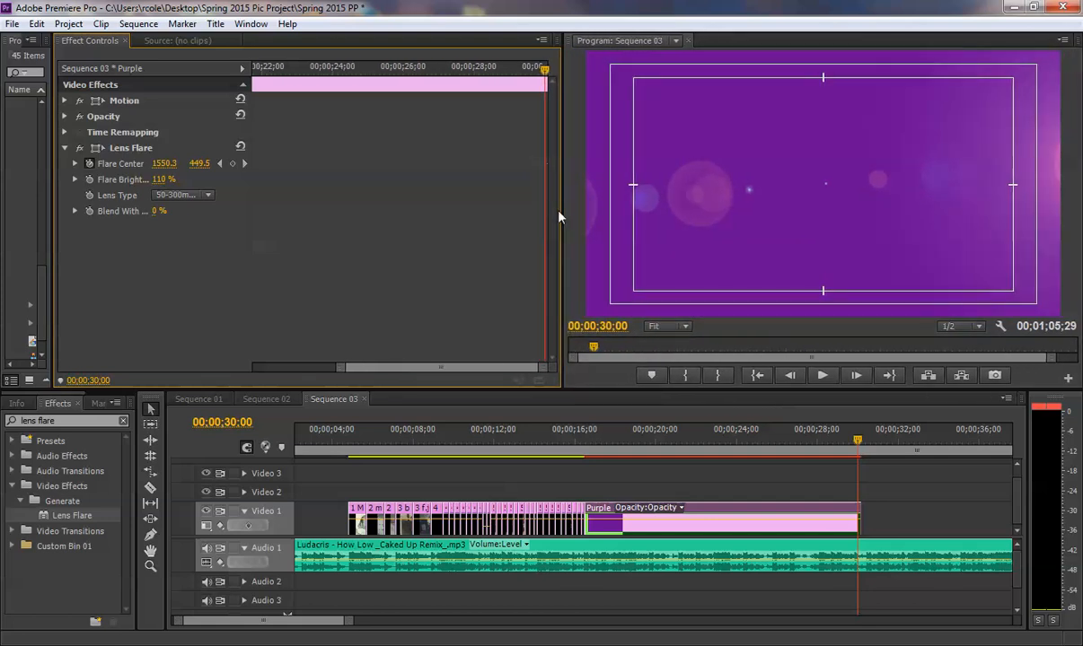
Play back the flare's movement across the Purple clip from its start
left_click(585, 442)
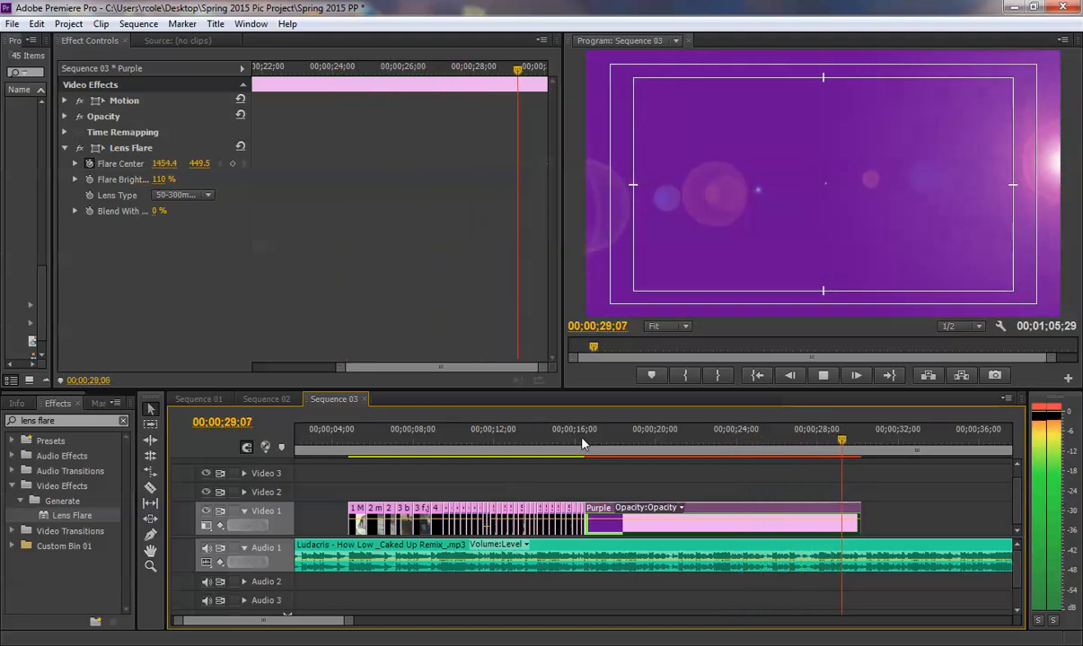
key("space")
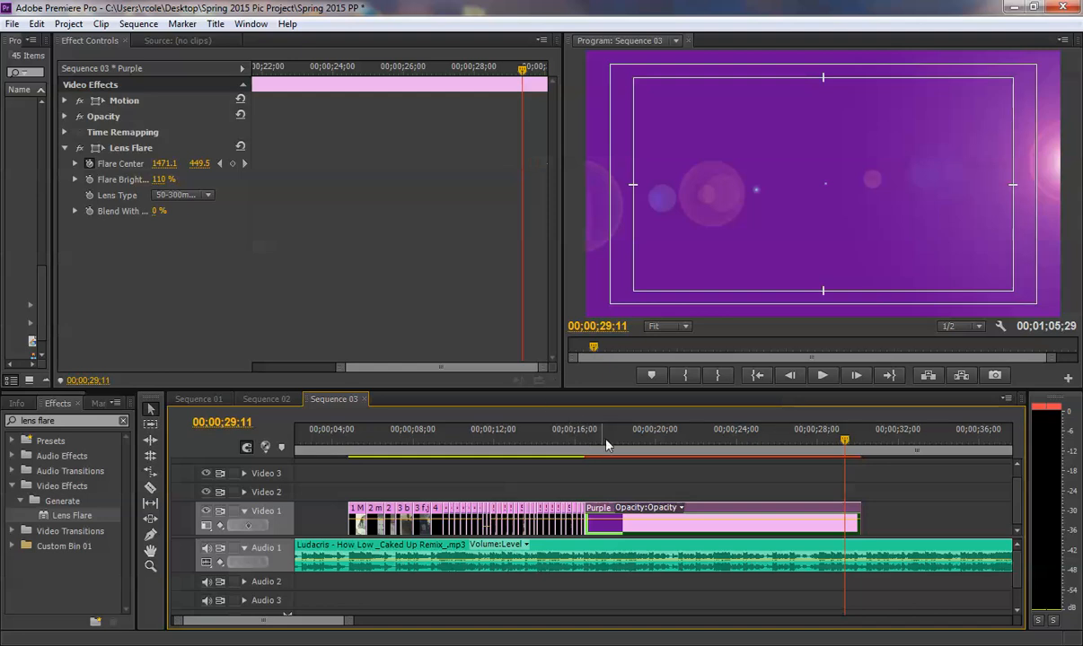
left_click(612, 431)
key("space")
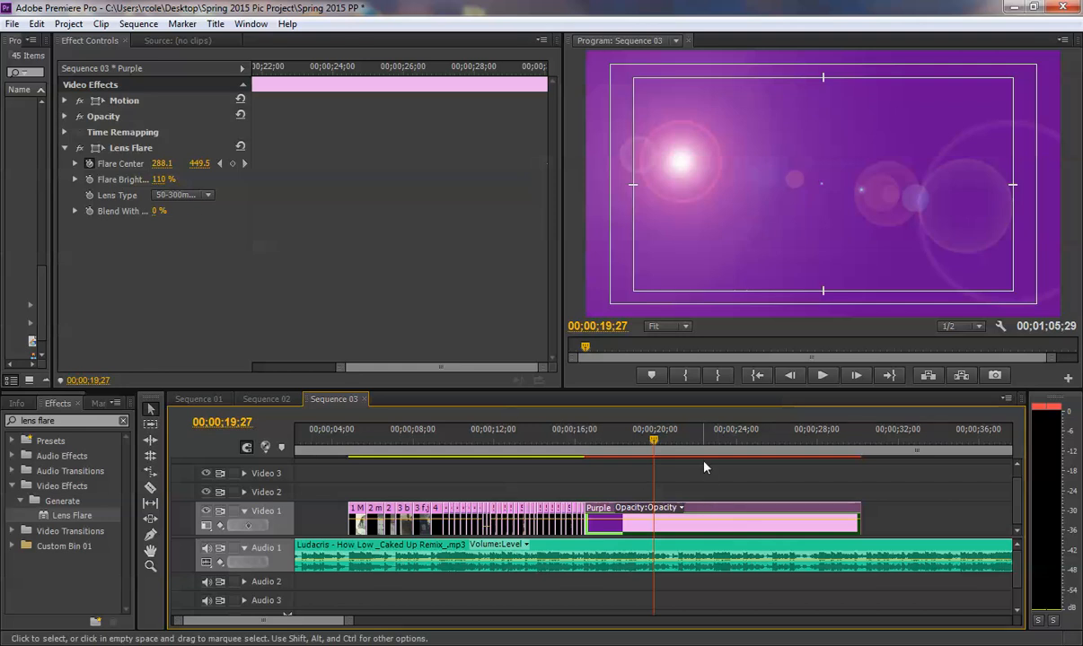
Animate the Purple clip's Flare Brightness from 110% at its start to a 137% keyframe near the middle
left_click(708, 500)
left_click(709, 506)
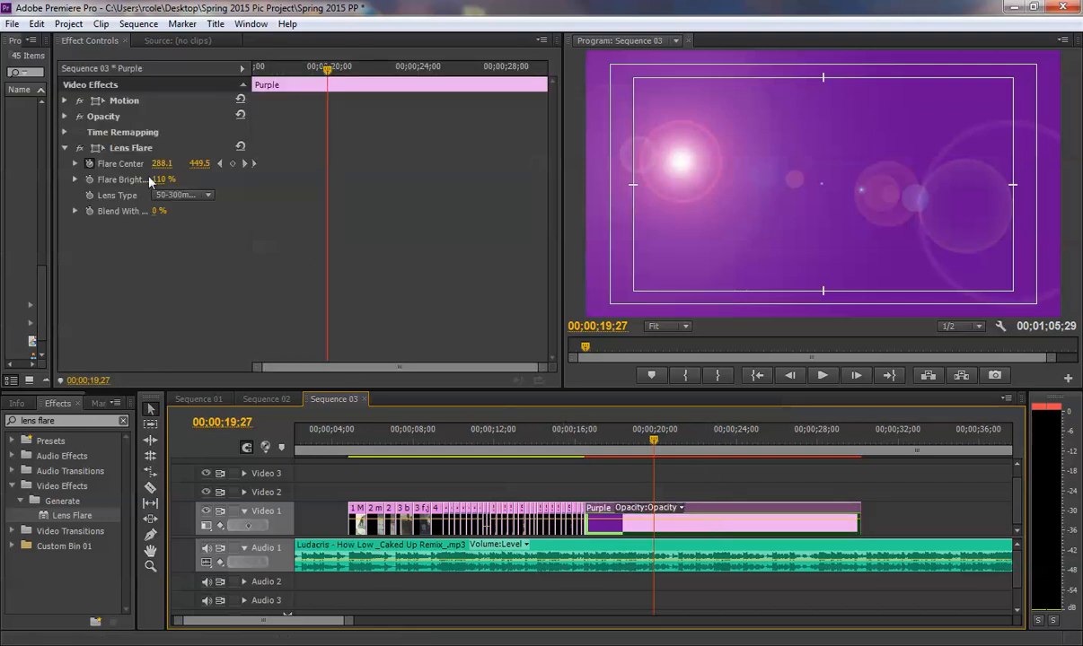
left_click(90, 179)
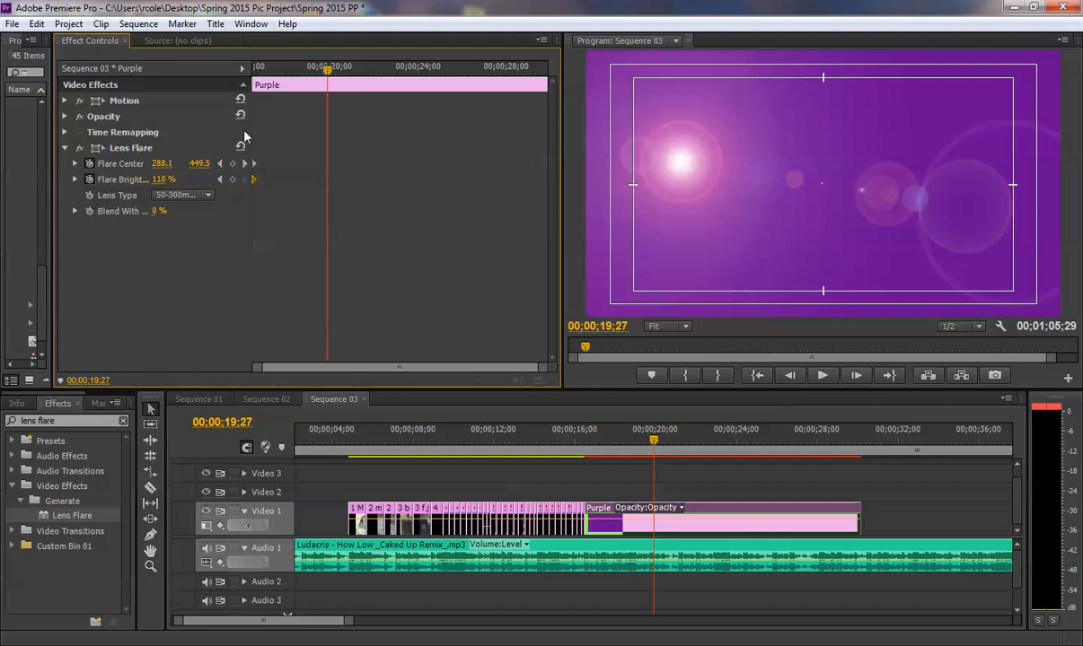
left_click_drag(164, 180, 389, 181)
Add a Flare Brightness keyframe with a value below the 137% peak and place it at the Purple clip's end
left_click_drag(269, 68, 474, 68)
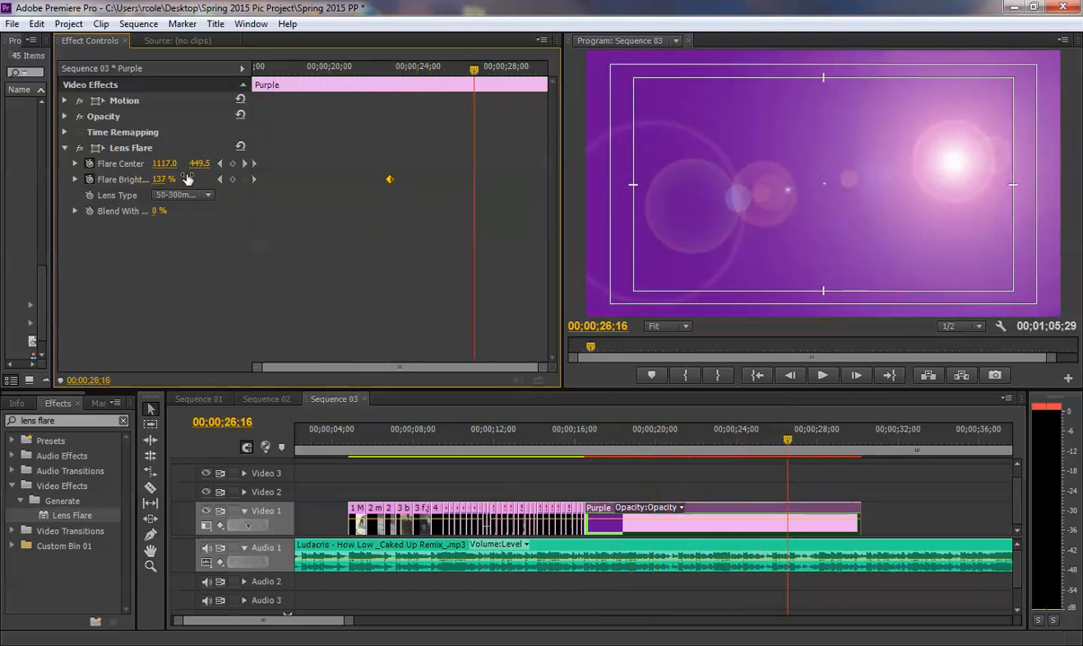
left_click_drag(163, 180, 138, 179)
left_click_drag(471, 184, 545, 182)
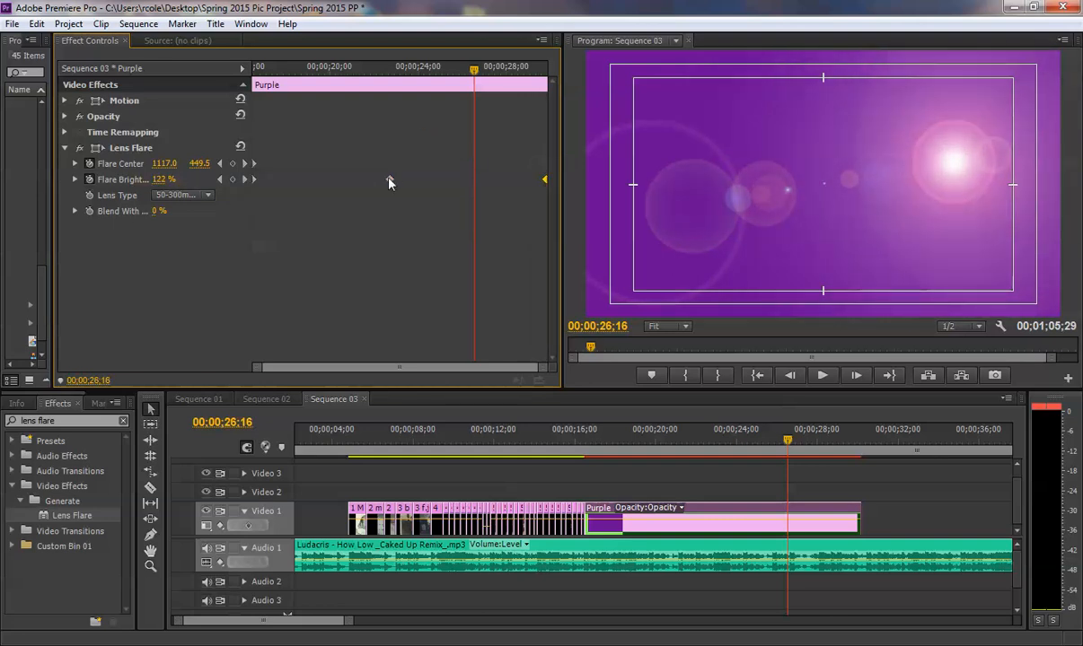
left_click_drag(390, 180, 392, 180)
left_click_drag(256, 72, 530, 75)
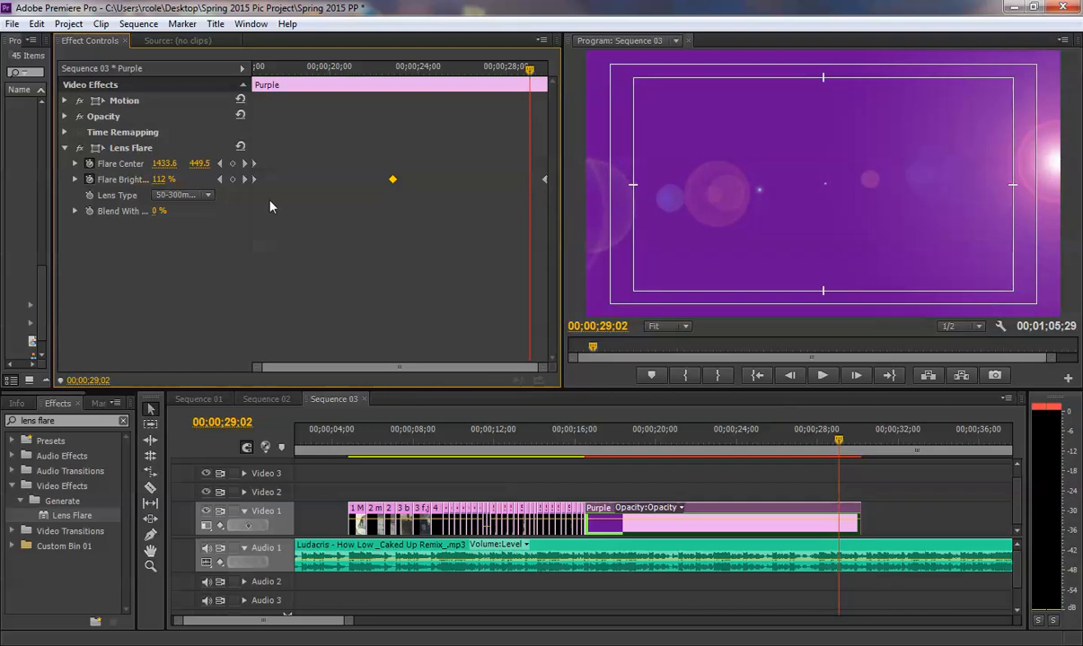
left_click_drag(458, 72, 426, 72)
left_click(709, 501)
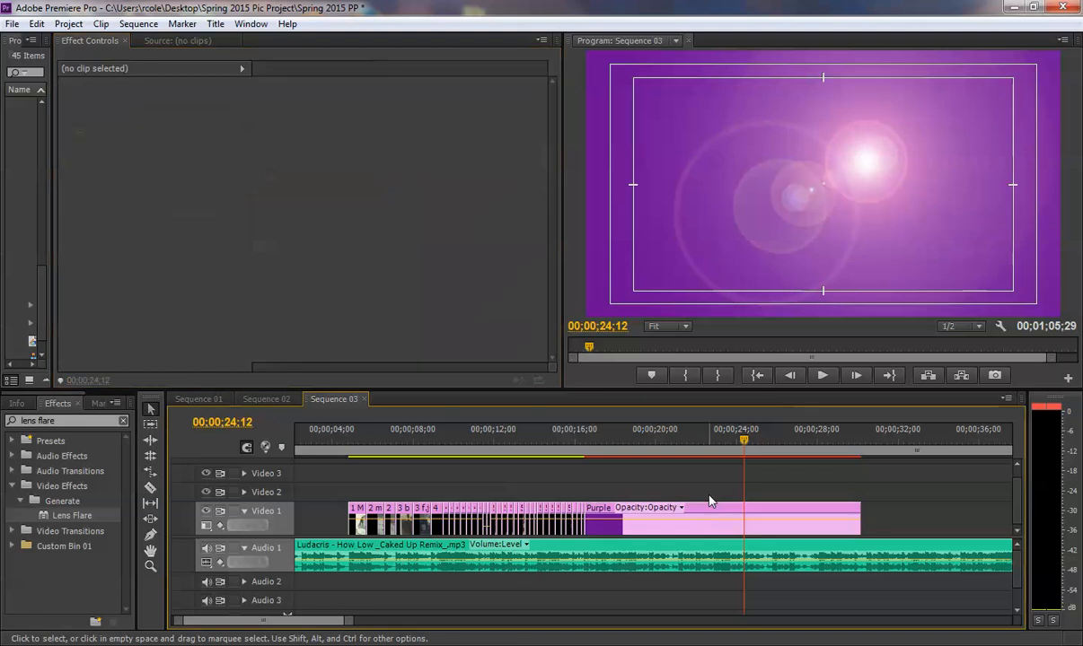
Play back the transition from the last photos into the Purple clip, starting around 00;00;16;04
left_click_drag(583, 444, 578, 444)
left_click_drag(347, 620, 308, 629)
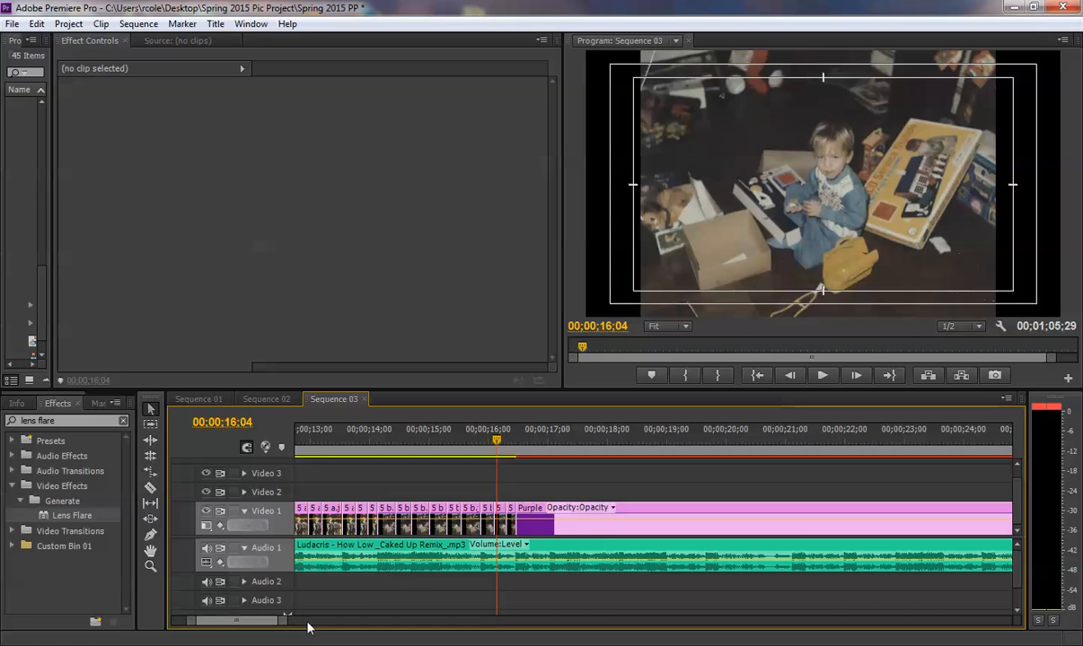
left_click_drag(241, 627, 268, 626)
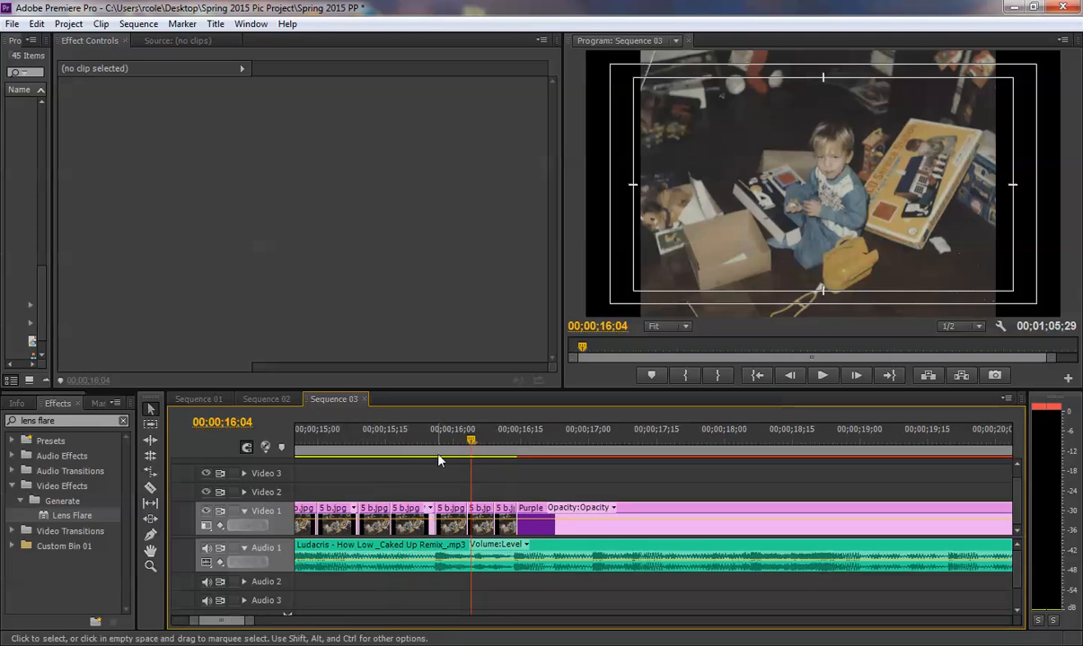
key("space")
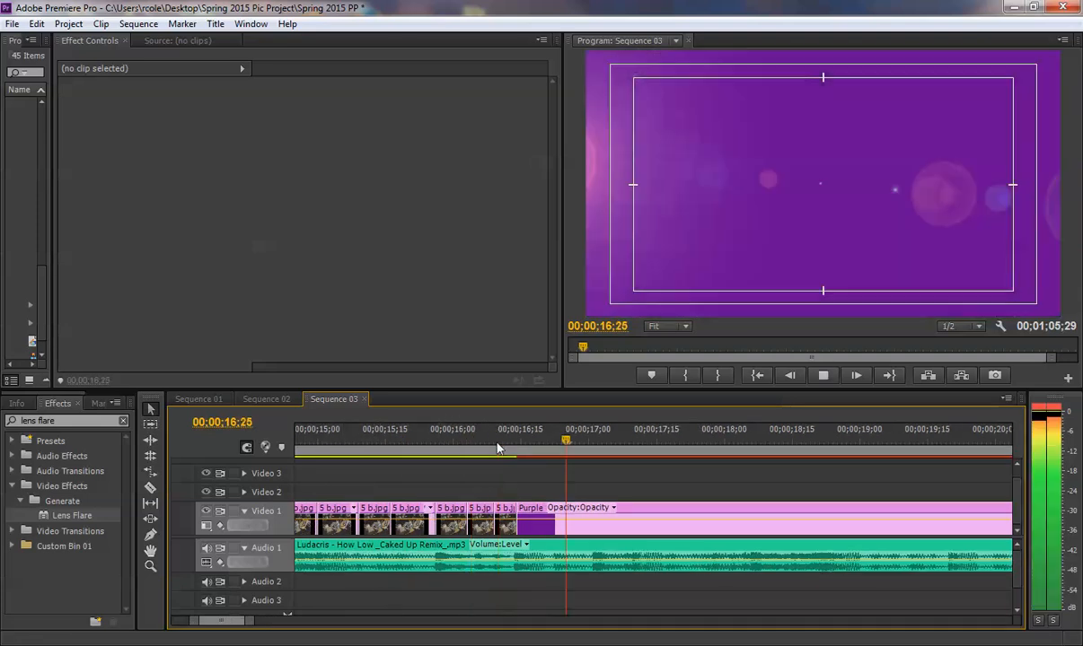
key("space")
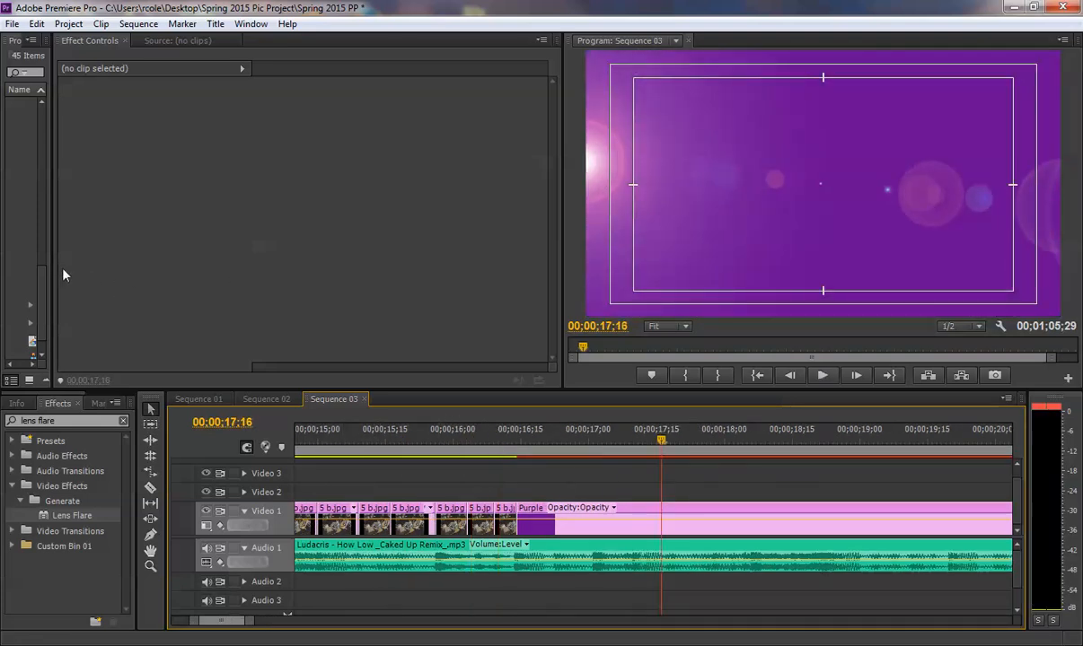
Place 5 B_W_JR.JPG from the project files on Video 2, aligned with the start of the Purple clip
left_click_drag(50, 274, 272, 265)
scroll(254, 238, "up", 5)
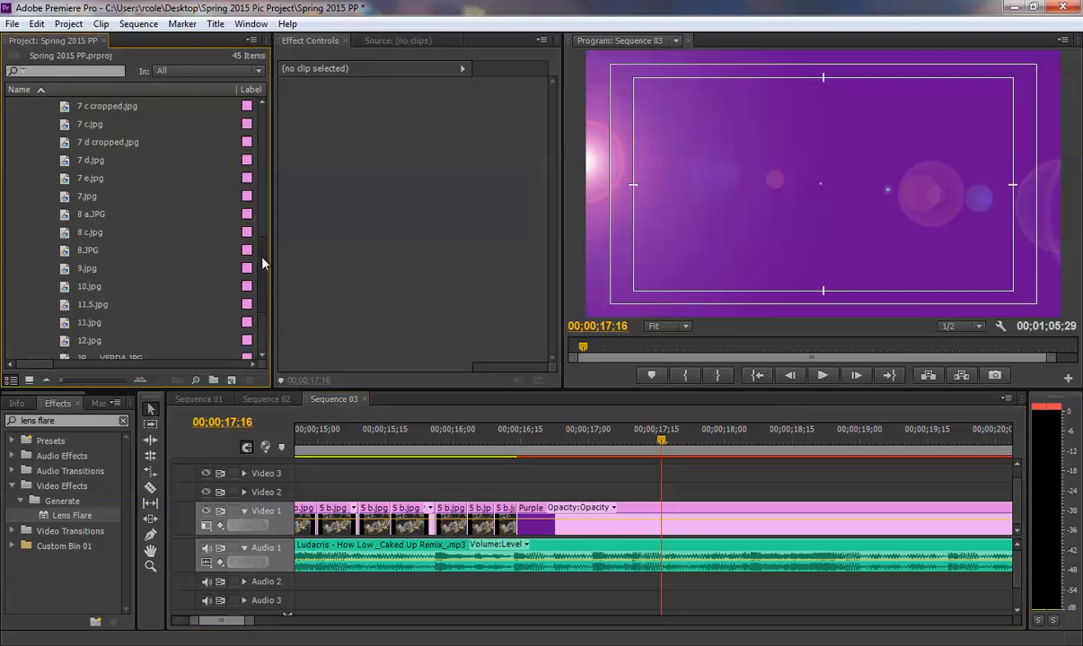
scroll(261, 235, "up", 2)
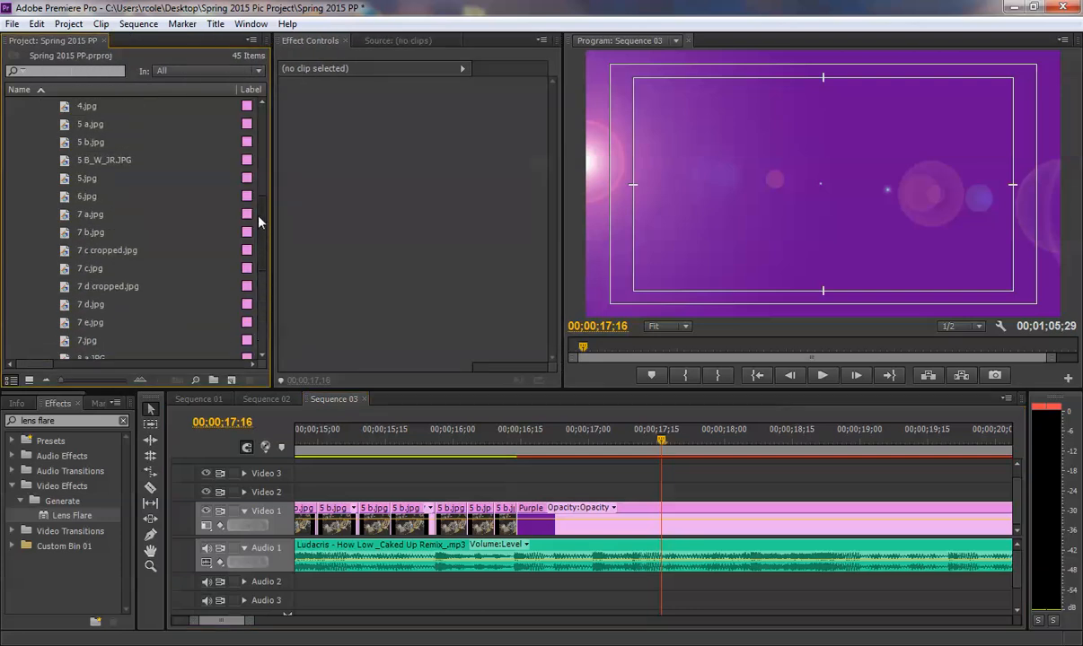
left_click(136, 167)
left_click_drag(138, 175, 526, 488)
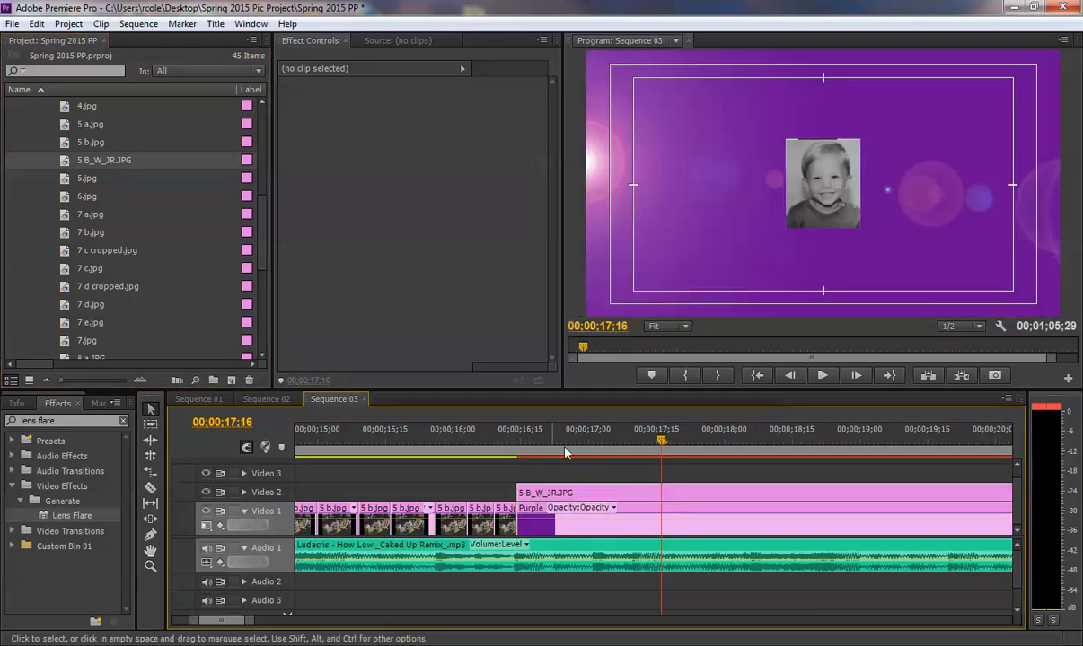
Scale the 5 B_W_JR.JPG photo up to 196
left_click(811, 200)
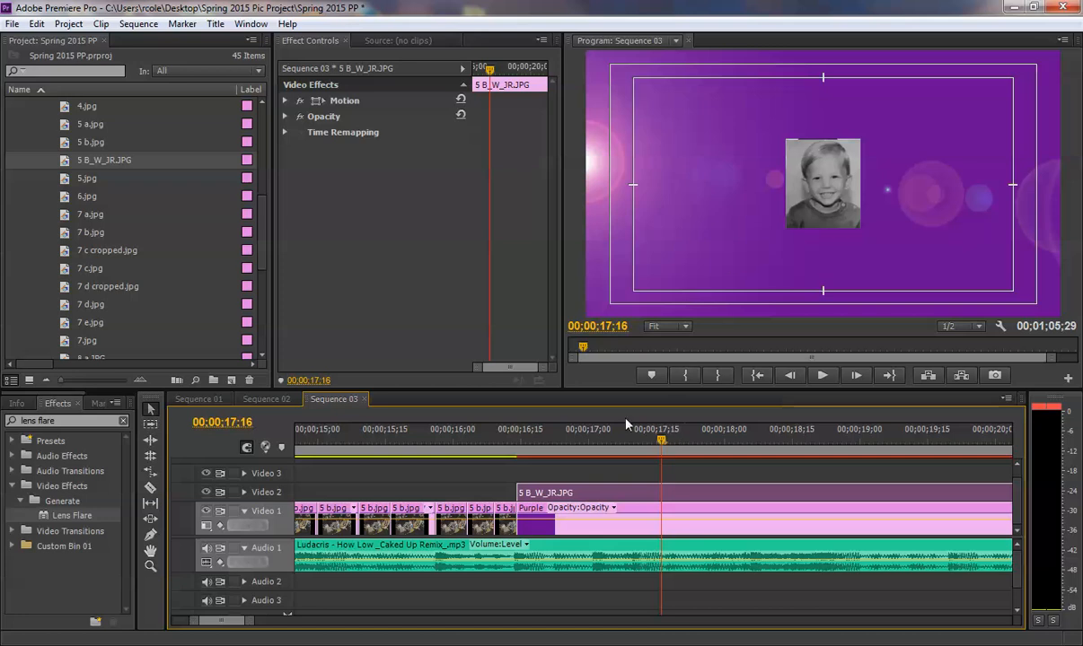
left_click(285, 100)
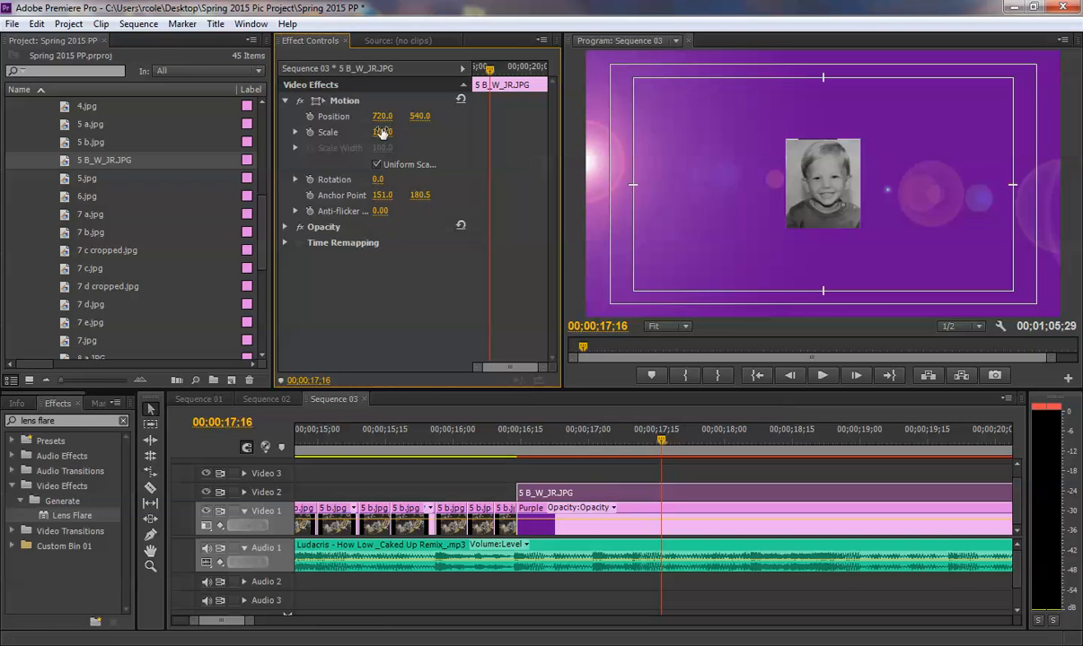
left_click_drag(383, 132, 706, 85)
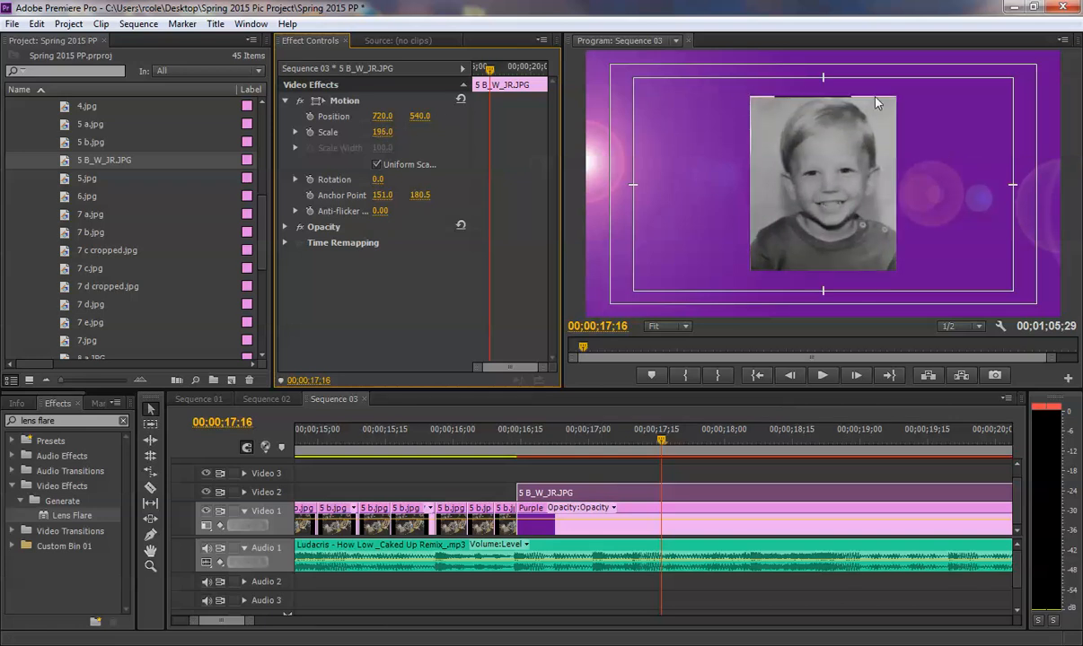
Apply the Crop effect from Transform to 5 B_W_JR.JPG and crop 1.2% off its top edge
left_click_drag(97, 421, 3, 427)
type("crop")
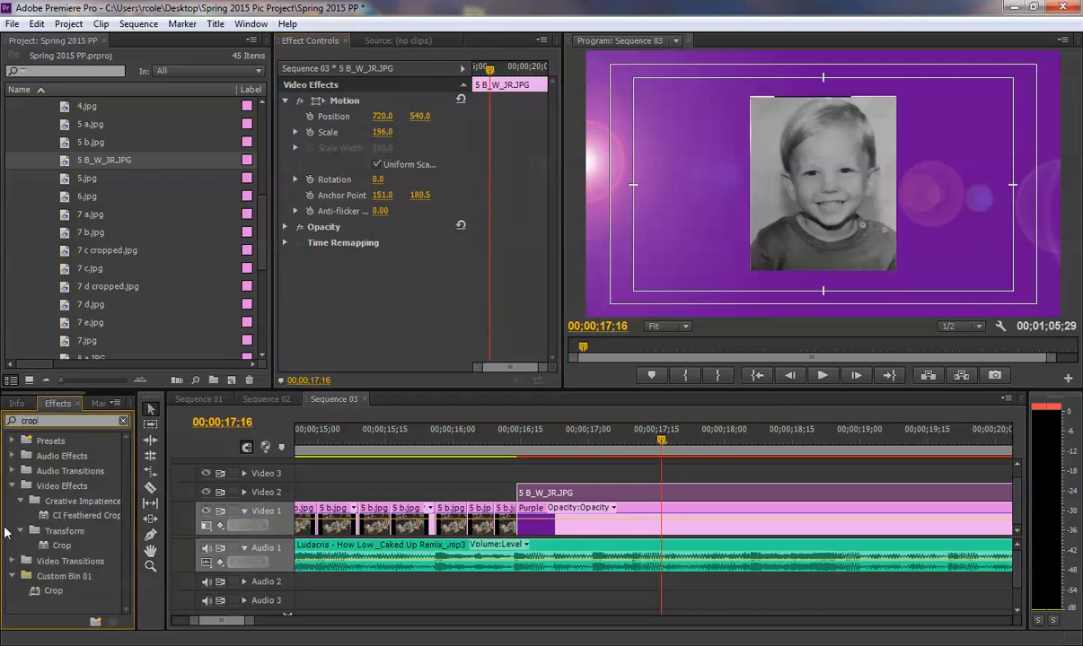
left_click_drag(61, 543, 579, 493)
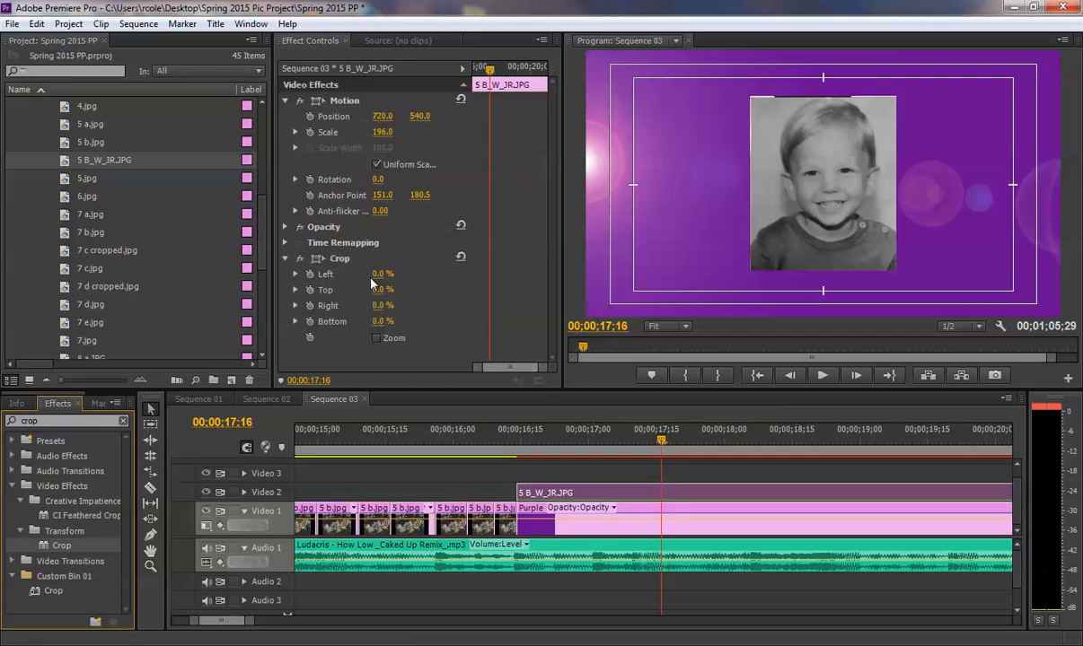
left_click_drag(378, 291, 390, 291)
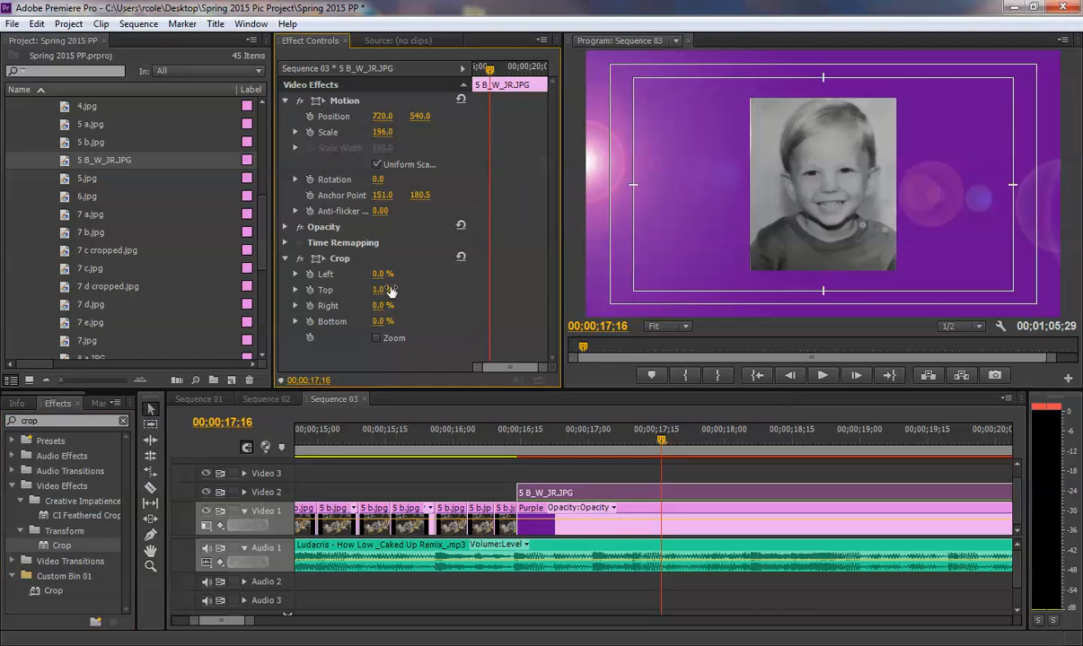
left_click(332, 258)
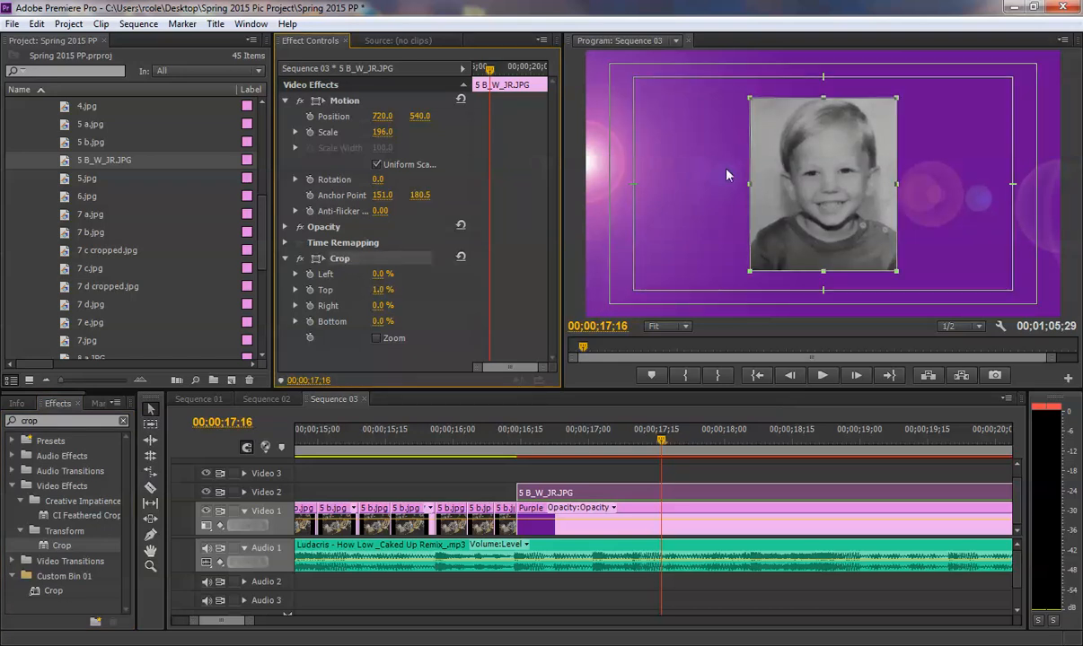
left_click_drag(834, 99, 827, 99)
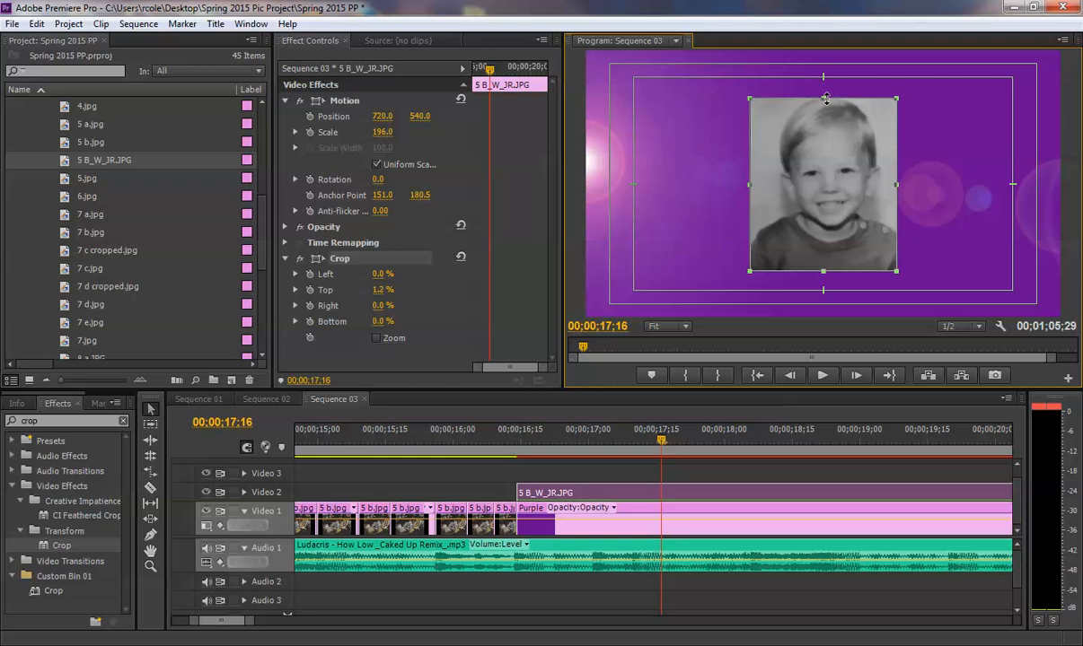
Crop 0.9% off the left edge of the 5 B_W_JR.JPG photo with the Crop effect
left_click(453, 360)
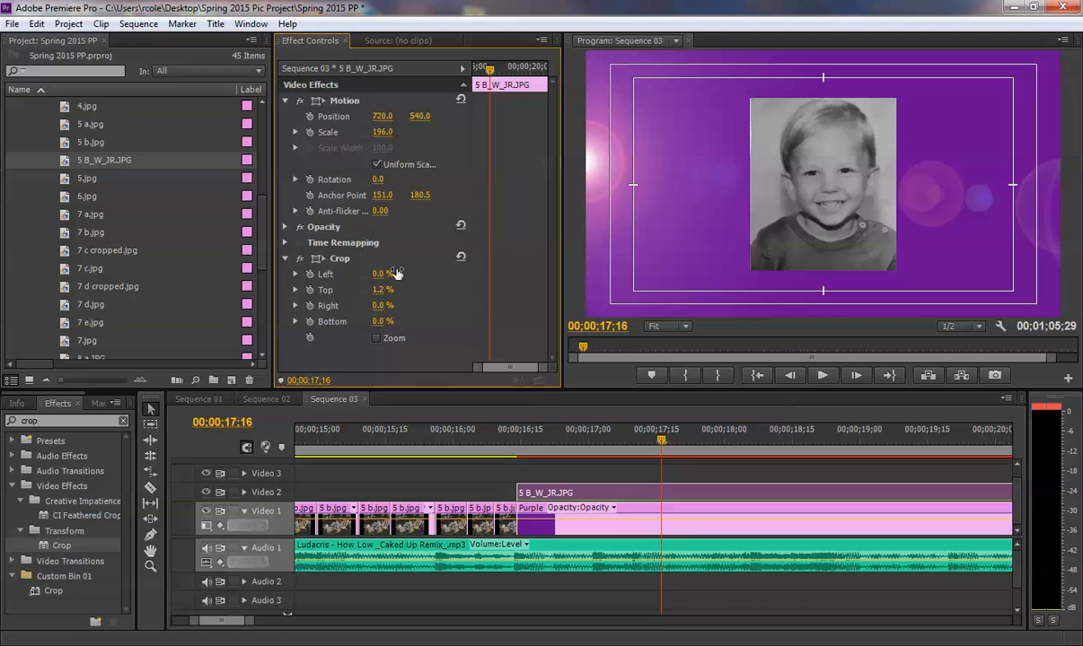
left_click(340, 258)
left_click(749, 183)
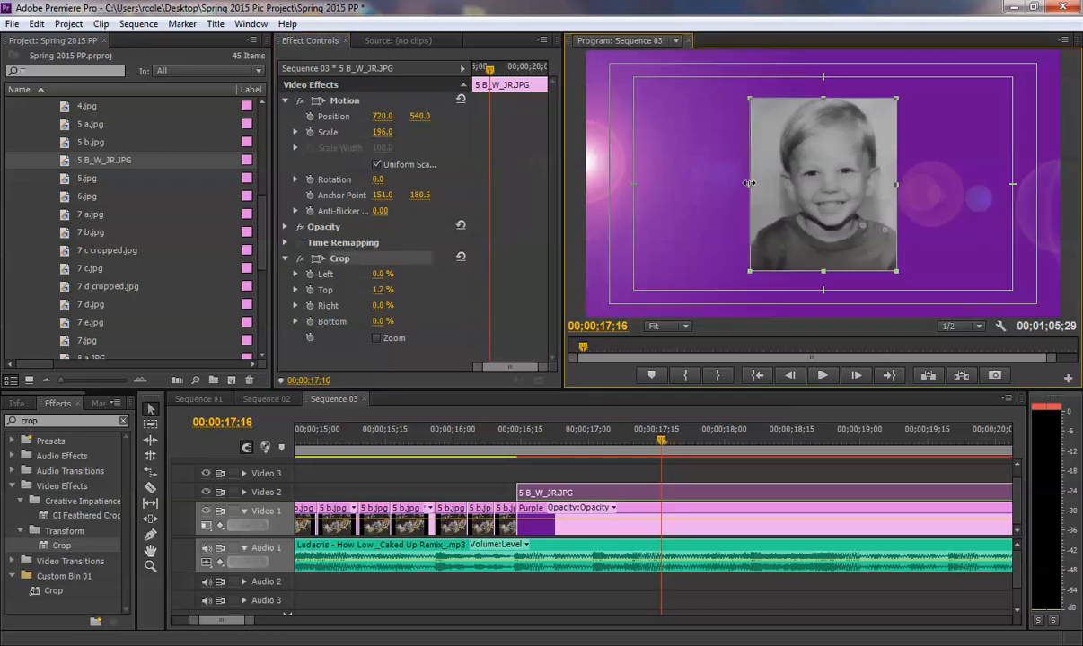
left_click_drag(750, 183, 751, 183)
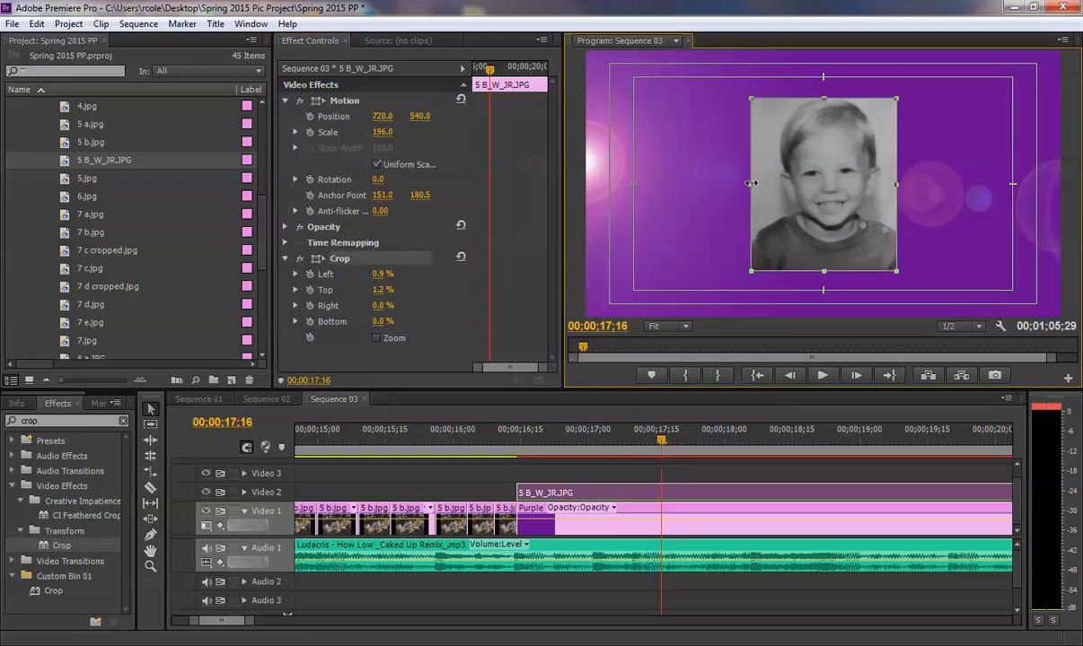
left_click(383, 375)
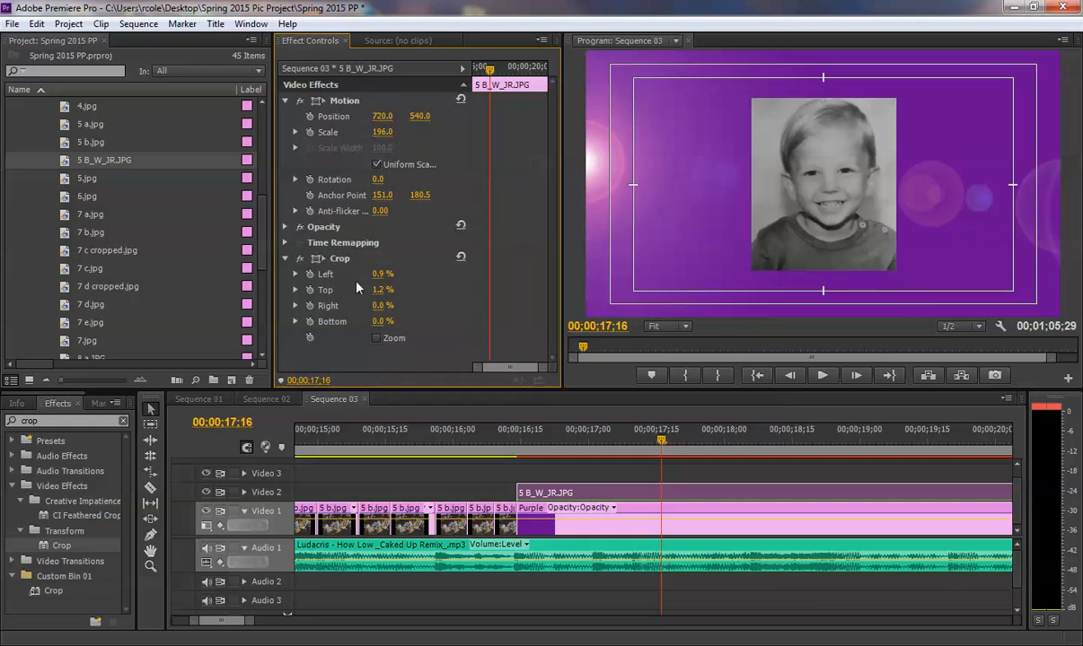
Collapse the Crop effect's settings and reduce the scale of the 5 B_W_JR.JPG photo to 133
left_click(285, 258)
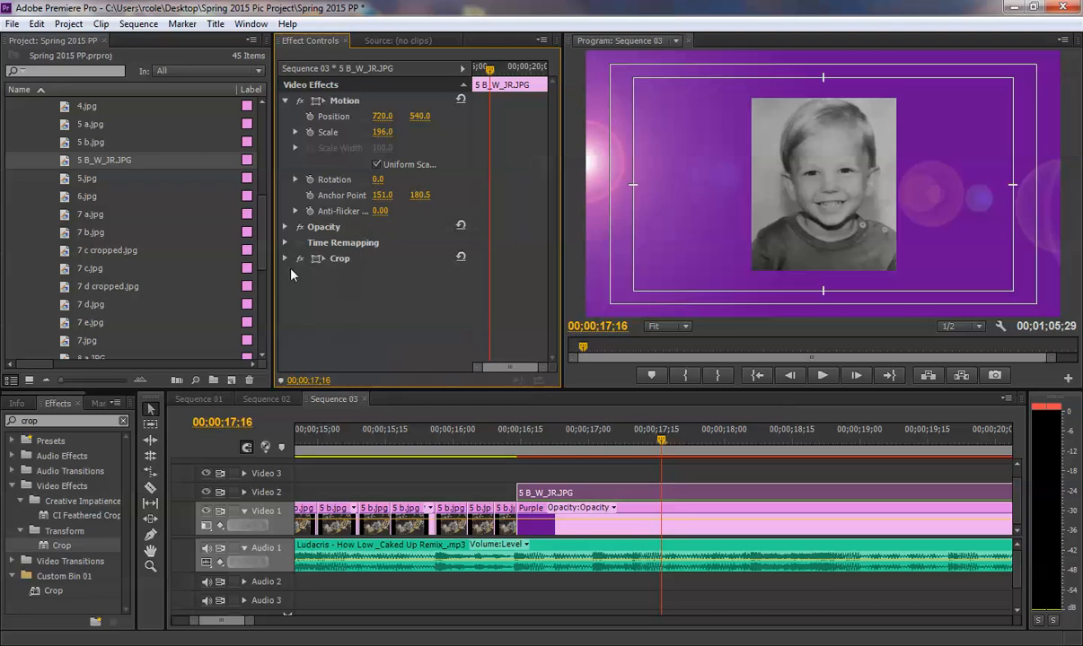
left_click(285, 258)
left_click(286, 259)
left_click(286, 259)
left_click(296, 274)
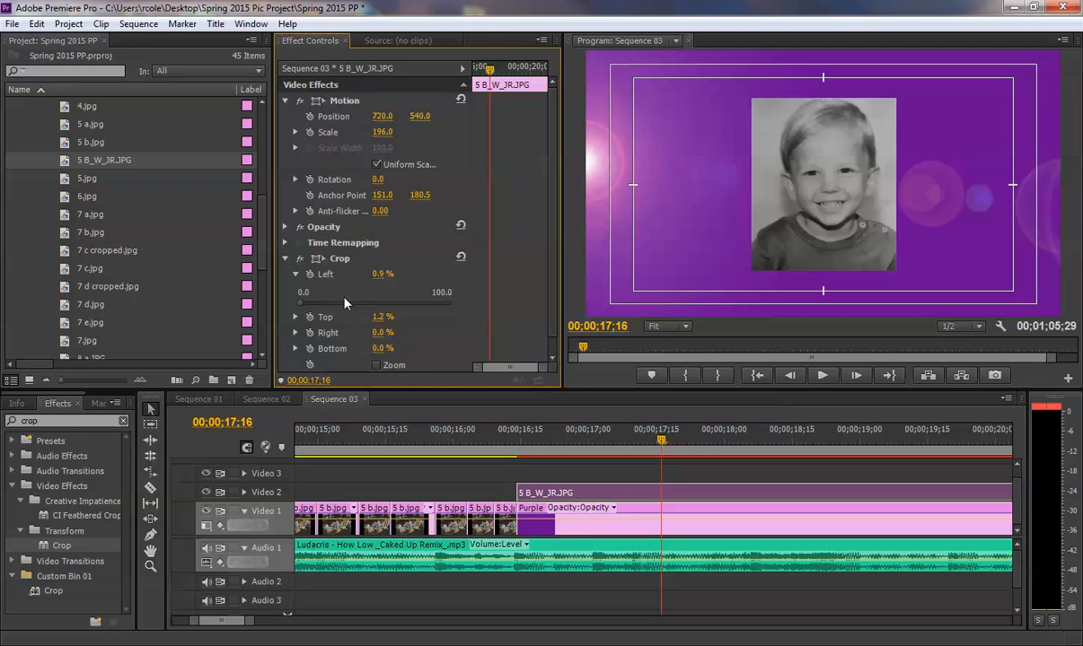
left_click(296, 274)
left_click(285, 259)
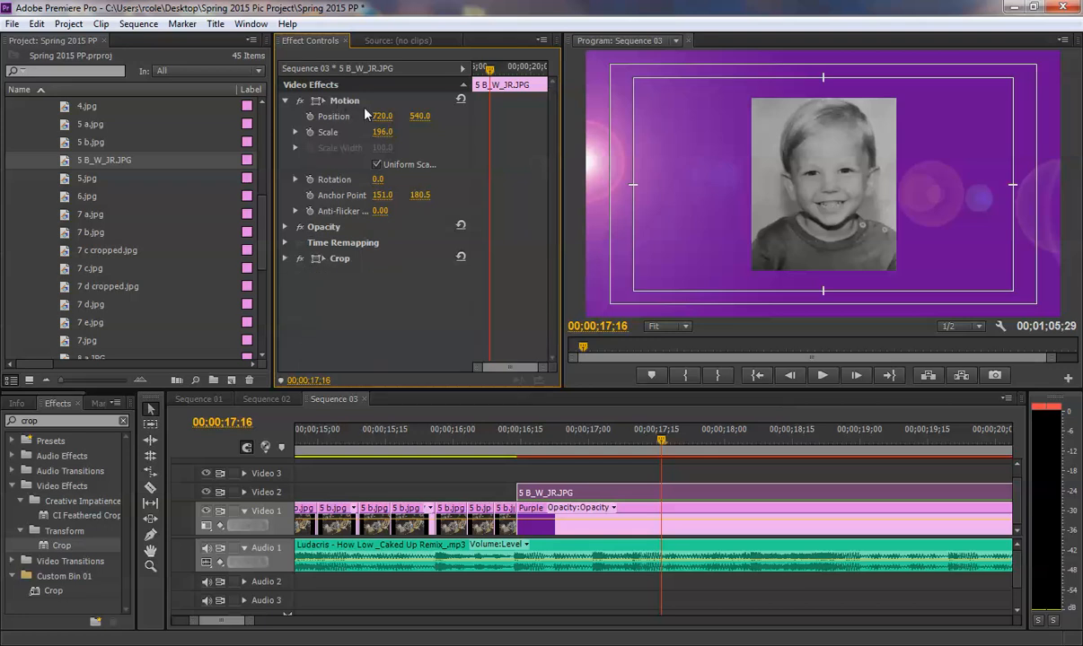
left_click_drag(390, 134, 334, 135)
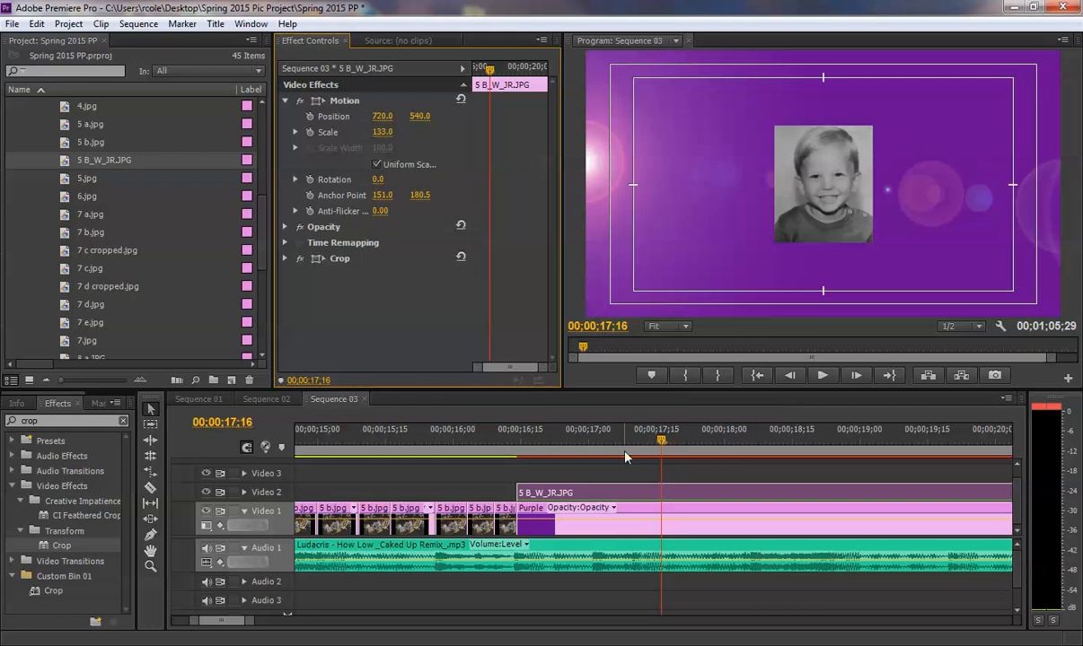
Split the 5 B_W_JR.JPG clip on Video 2 at 00;00;16;22 and again at 00;00;17;01
mouse_move(546, 447)
left_mouse_down()
mouse_move(498, 441)
mouse_move(579, 440)
mouse_move(484, 440)
mouse_move(579, 438)
mouse_move(552, 439)
left_mouse_up()
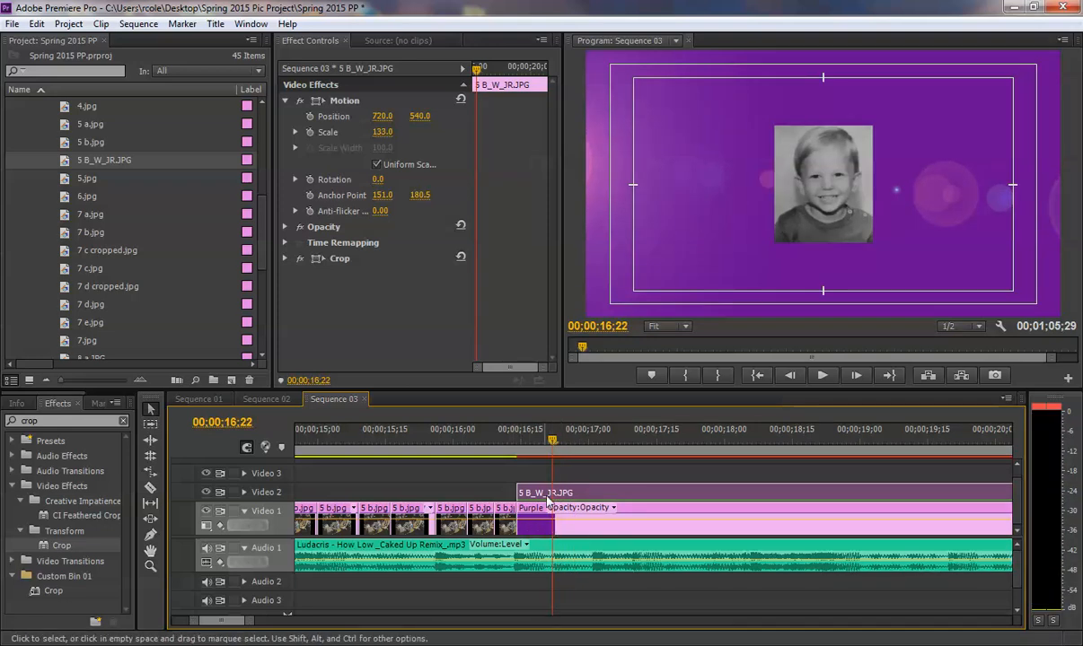
left_click(151, 487)
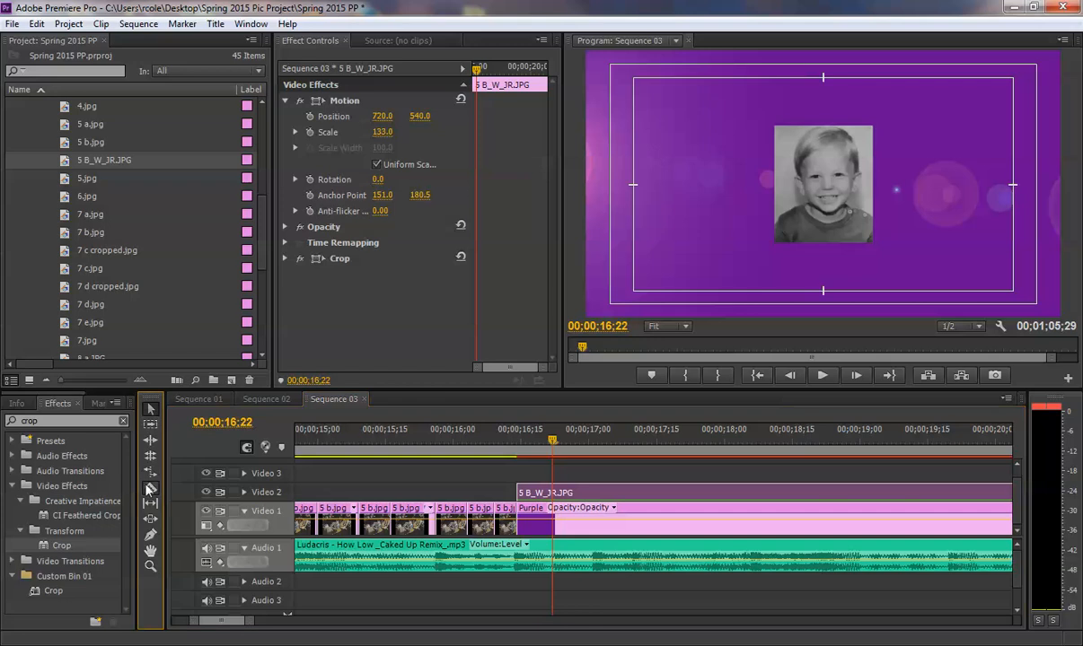
left_click(553, 492)
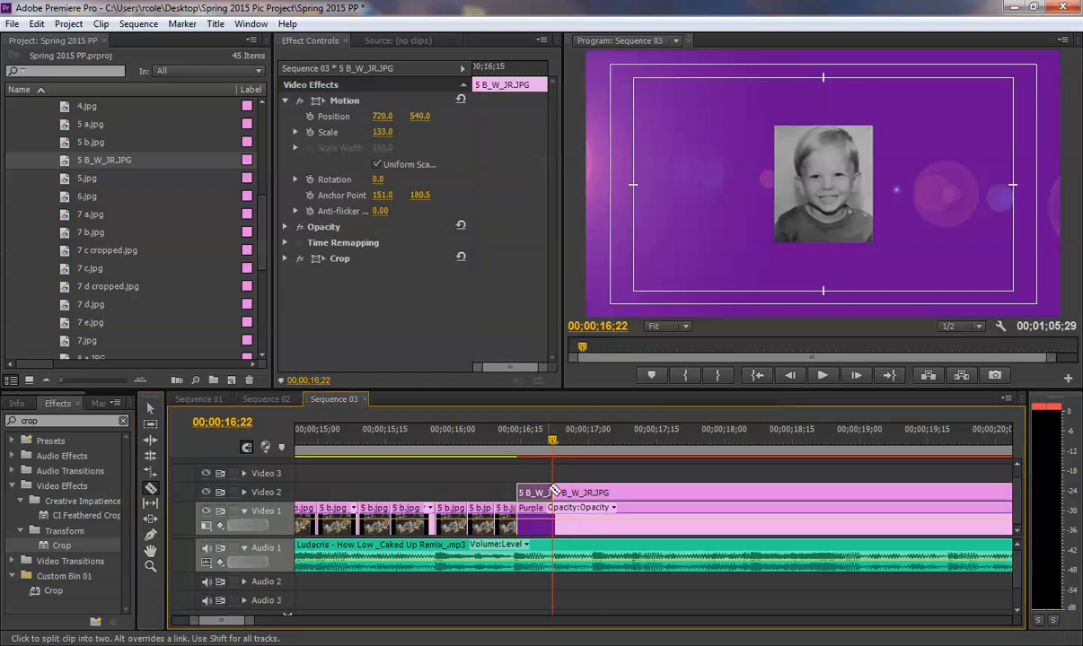
key("v")
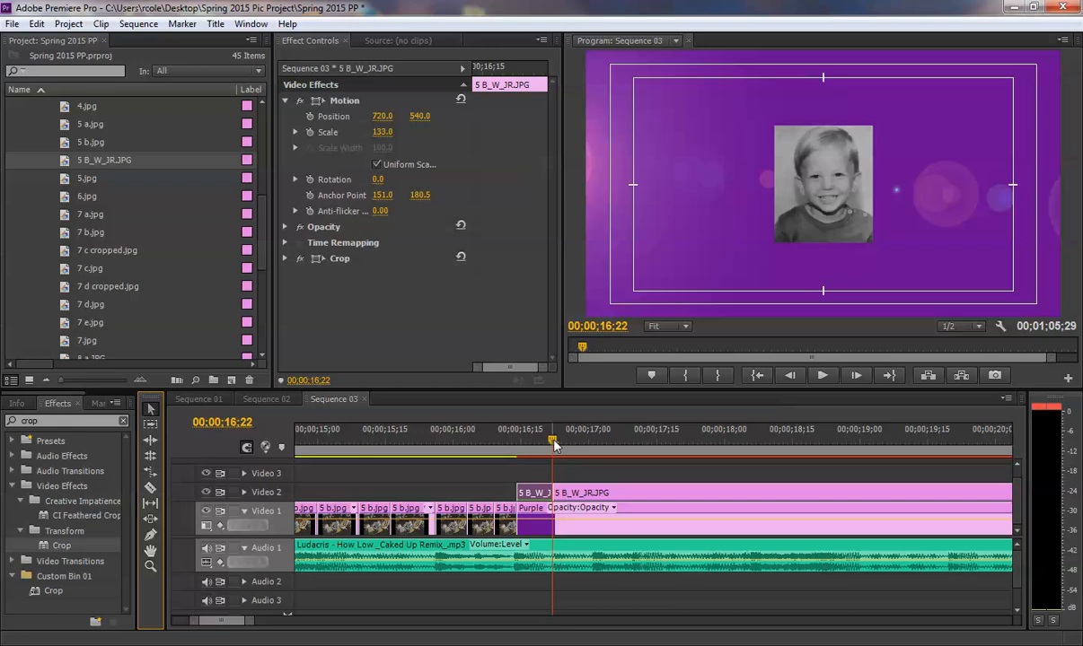
left_click_drag(554, 444, 593, 441)
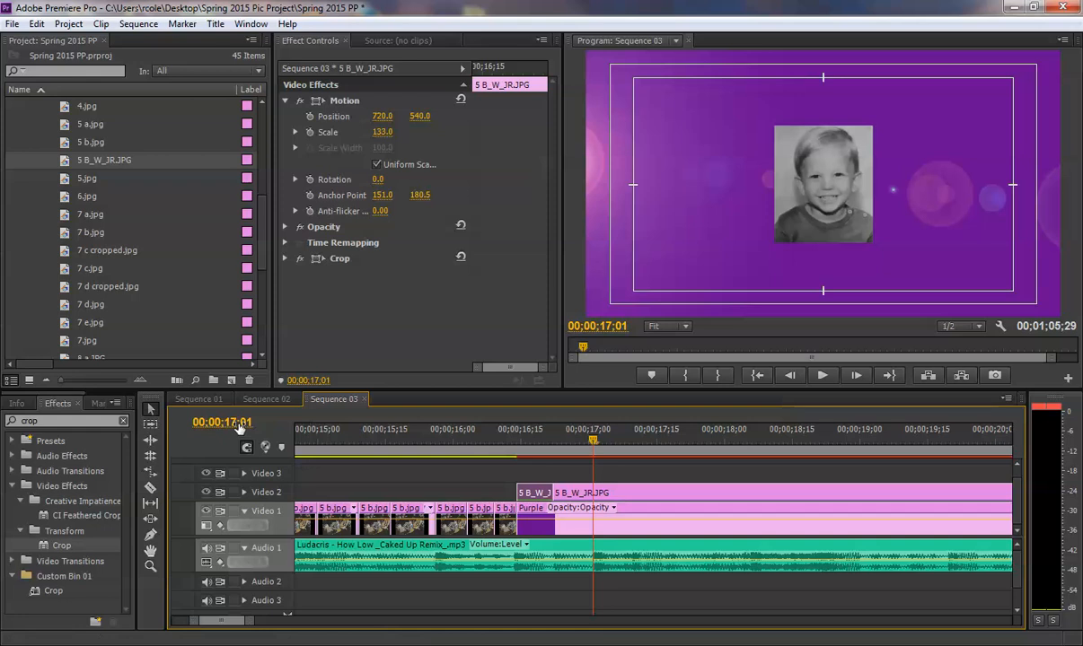
left_click(150, 489)
left_click(595, 492)
Play back the split photo section in Sequence 03 to check the cuts against the music
left_click_drag(544, 441, 554, 440)
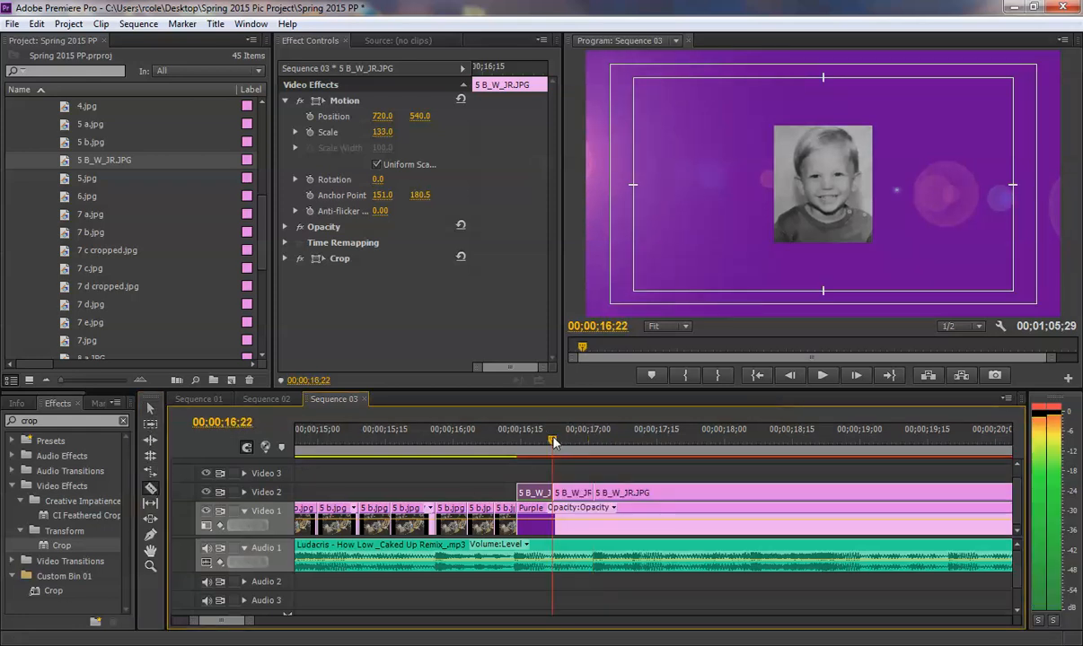
key("space")
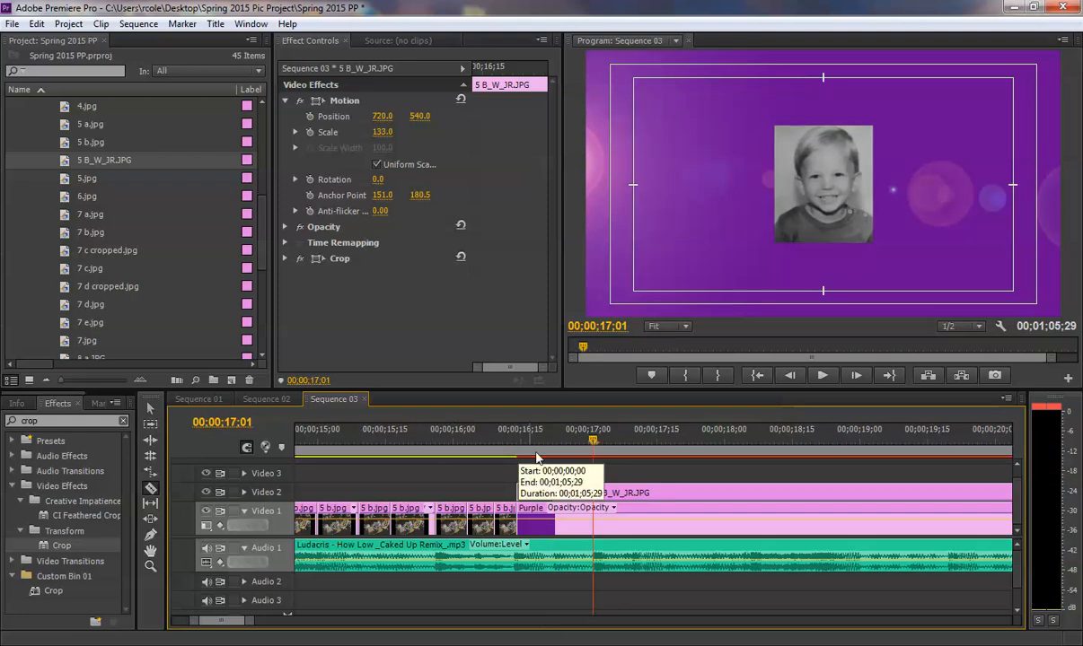
key("v")
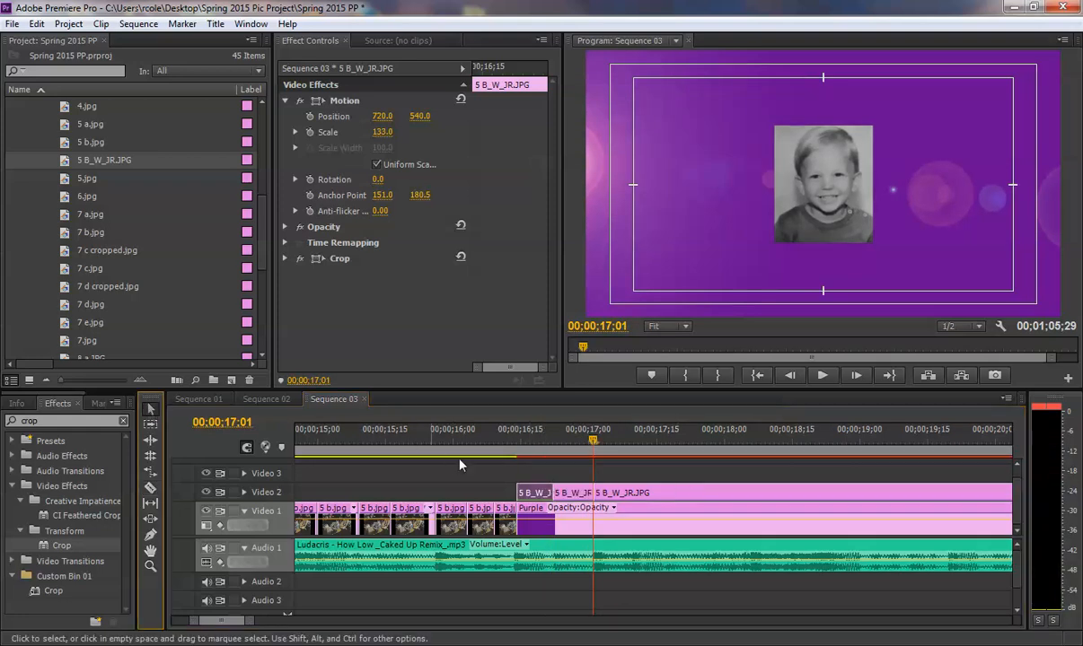
left_click(508, 441)
key("space")
key("space")
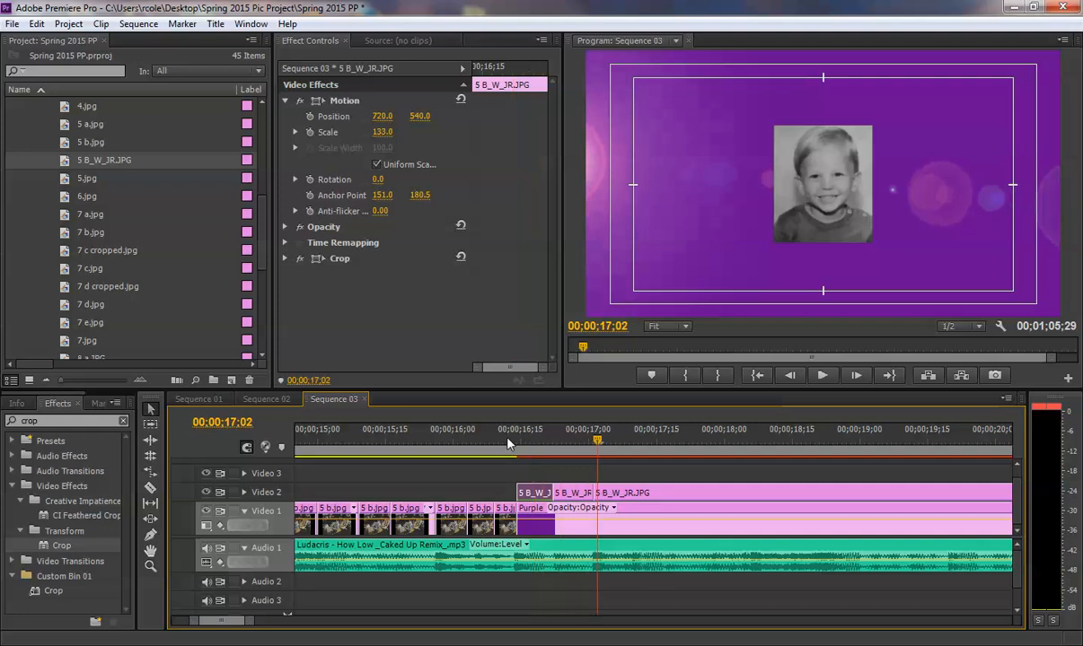
Set the horizontal position of the first 5 B_W_JR.JPG piece on Video 2 to 420
left_click(536, 446)
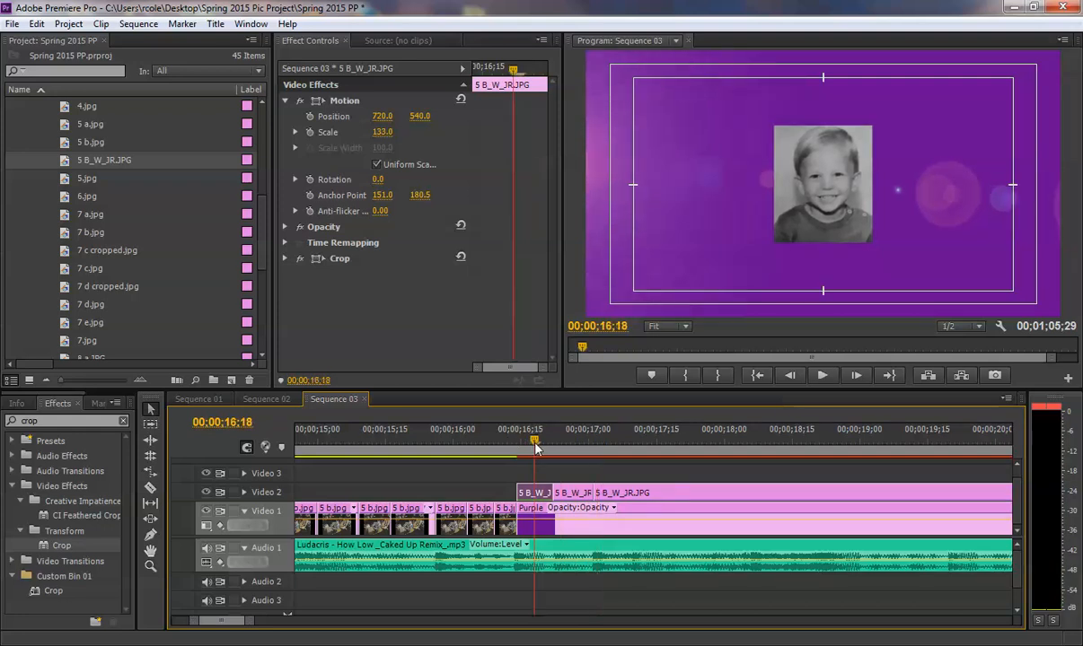
left_click(512, 470)
left_click(541, 495)
left_click_drag(382, 116, 148, 116)
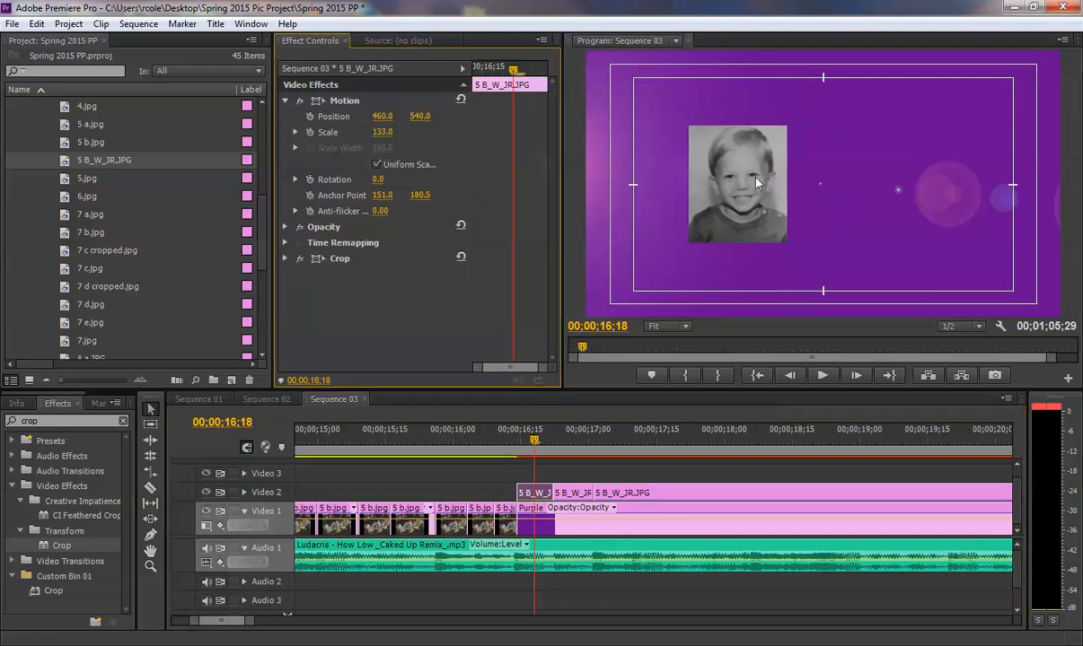
left_click(343, 102)
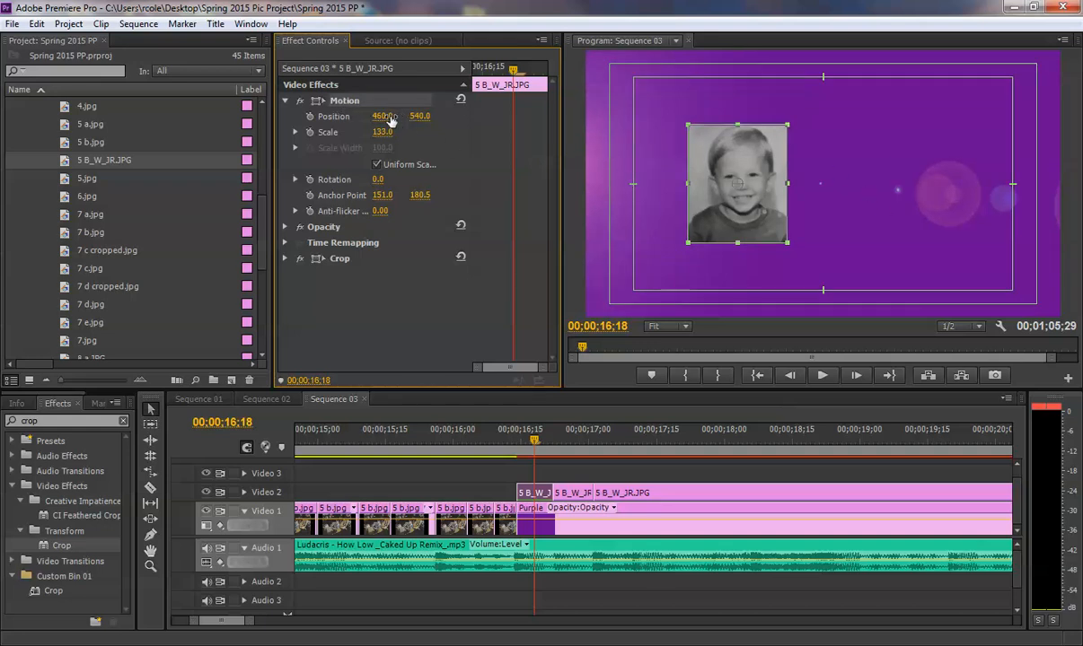
left_click_drag(364, 116, 329, 115)
left_click(382, 116)
type("420")
left_click(433, 141)
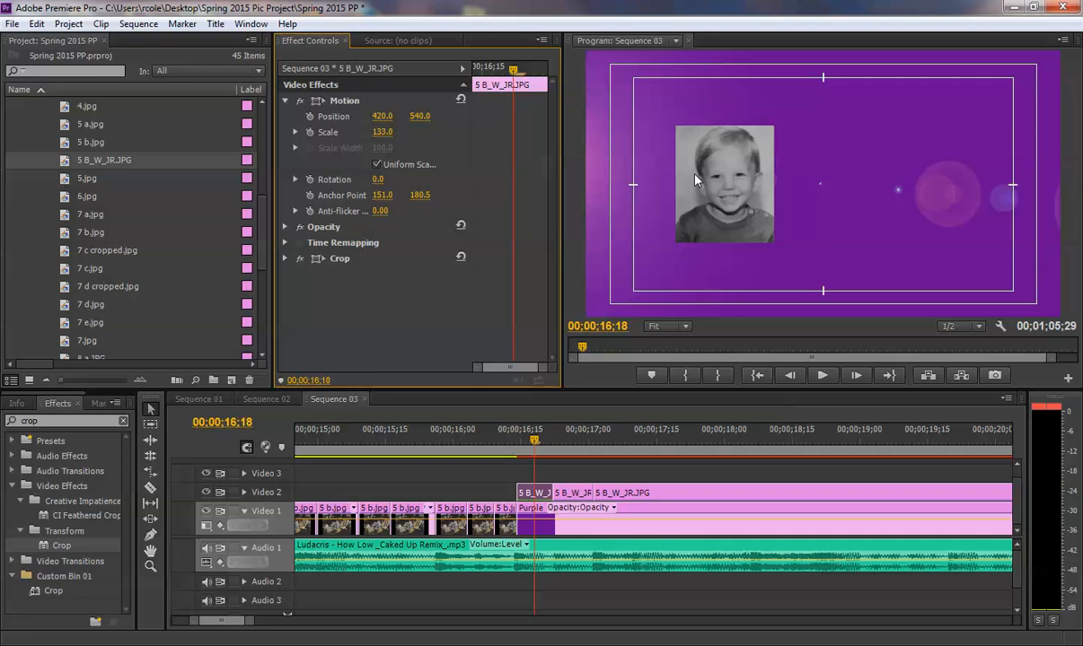
left_click(568, 442)
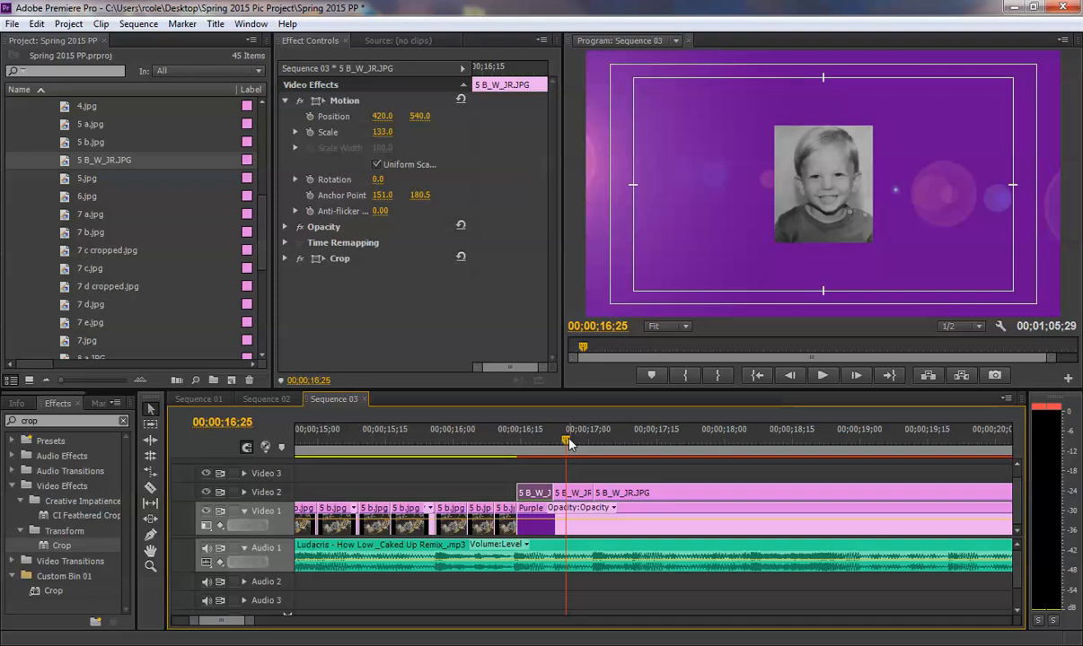
left_click_drag(380, 121, 415, 121)
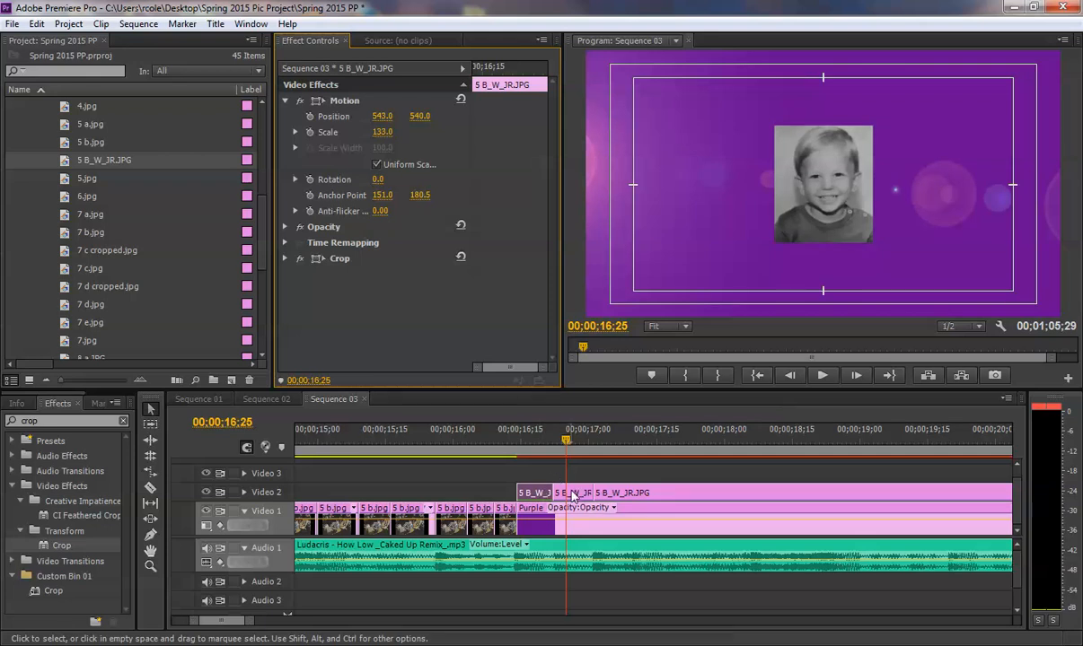
left_click(528, 470)
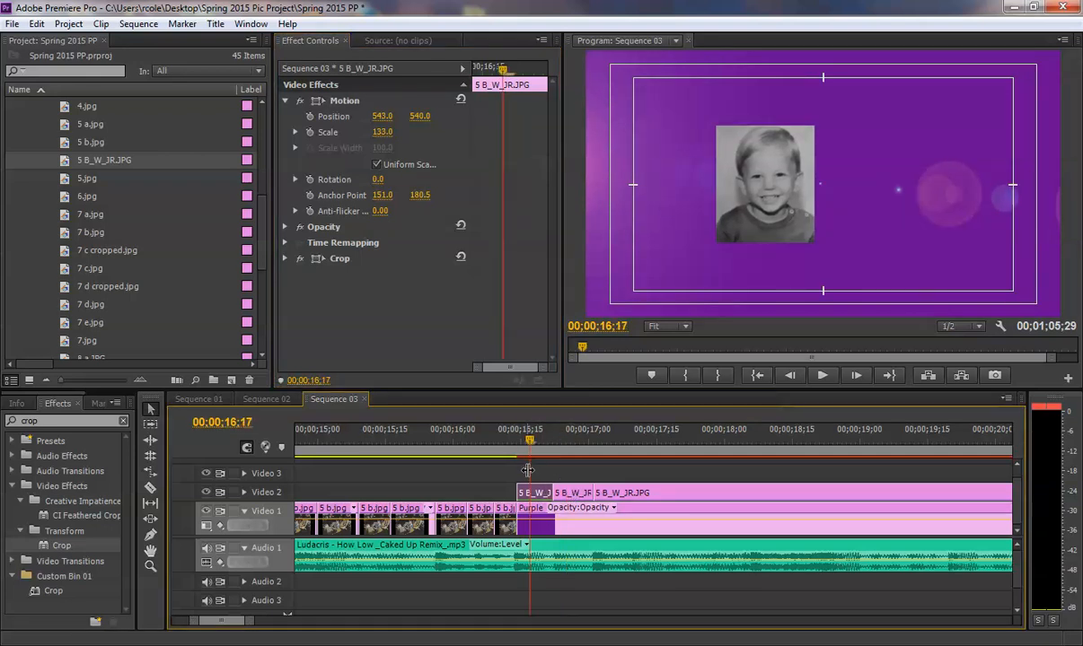
key("ctrl+z")
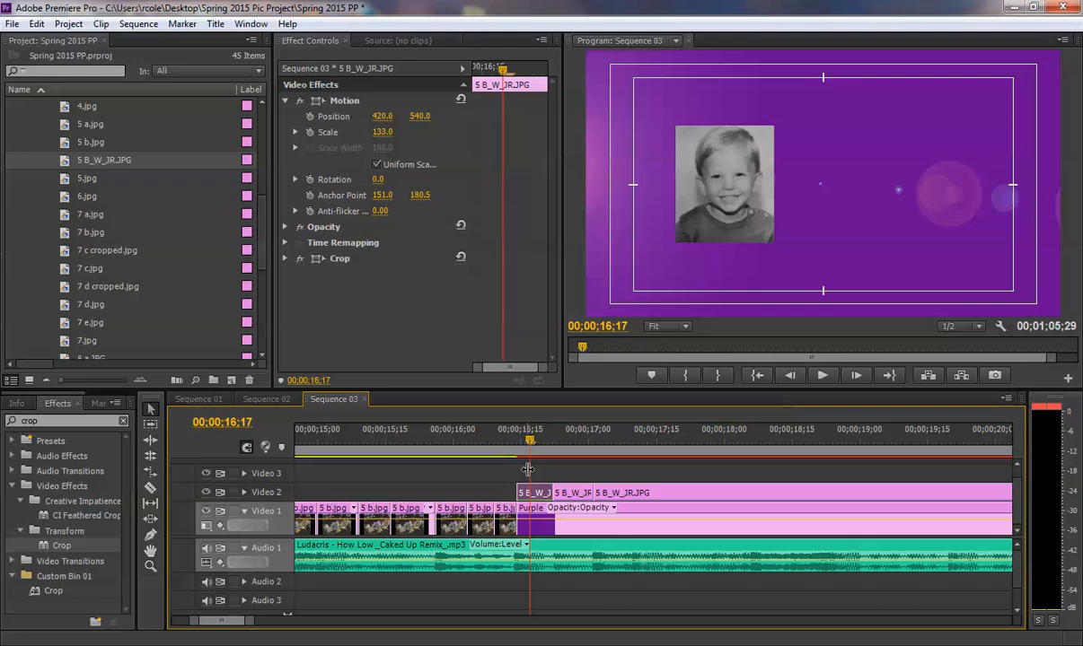
Set the horizontal position of the second 5 B_W_JR.JPG piece on Video 2 to 1020
left_click(566, 467)
left_click(577, 495)
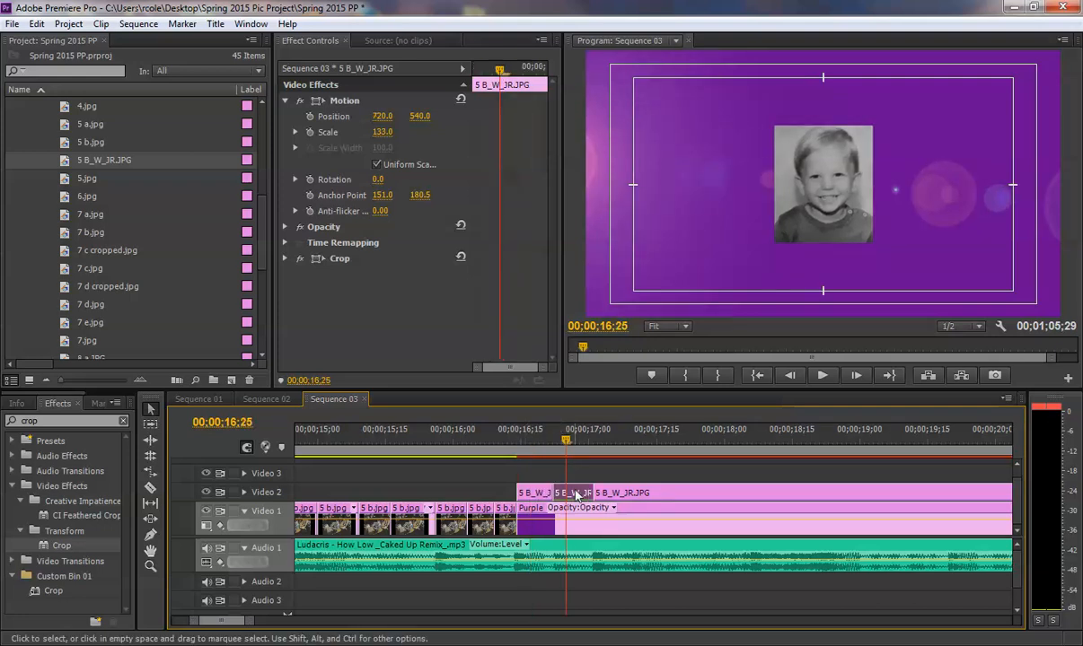
left_click_drag(378, 116, 648, 116)
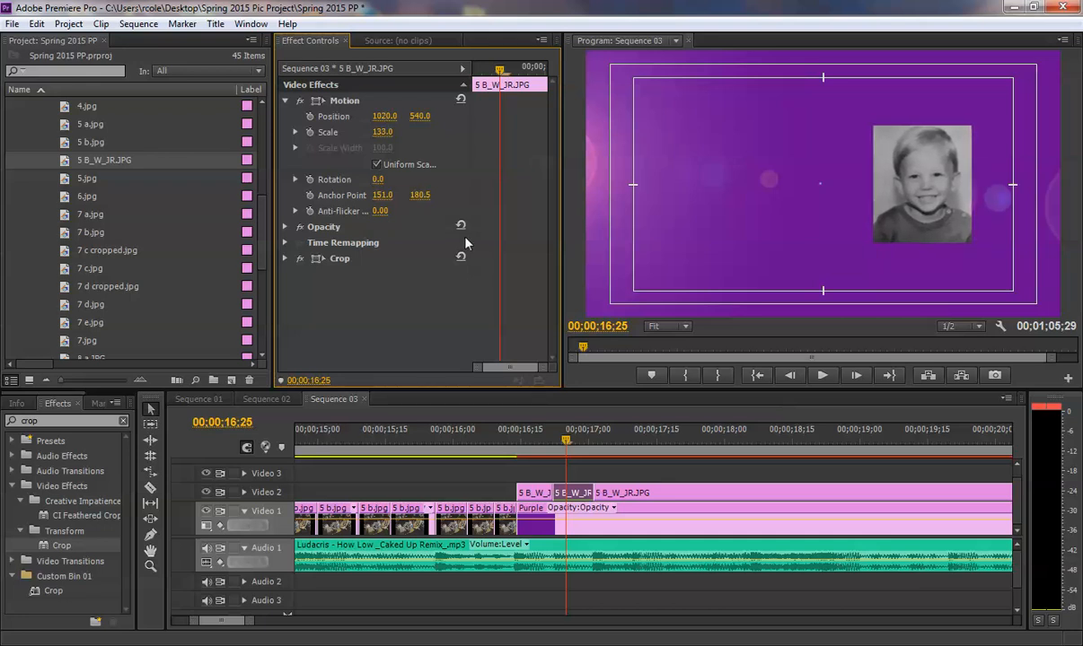
Play back Sequence 03 from 00;00;16;11 through the repositioned photo pieces
left_click(539, 436)
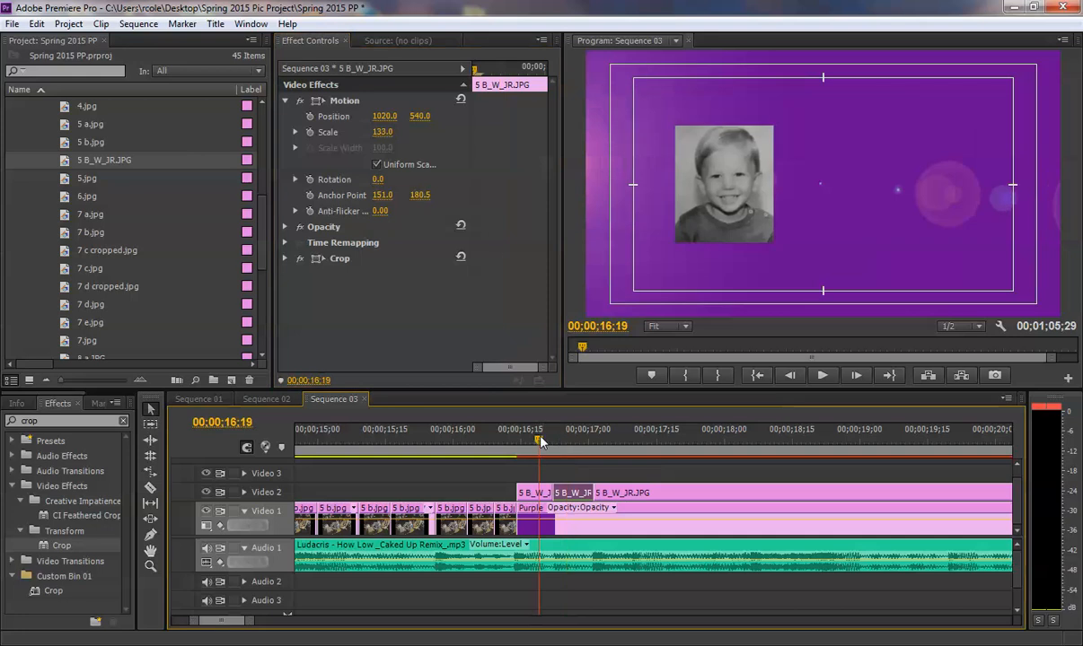
left_click(528, 439)
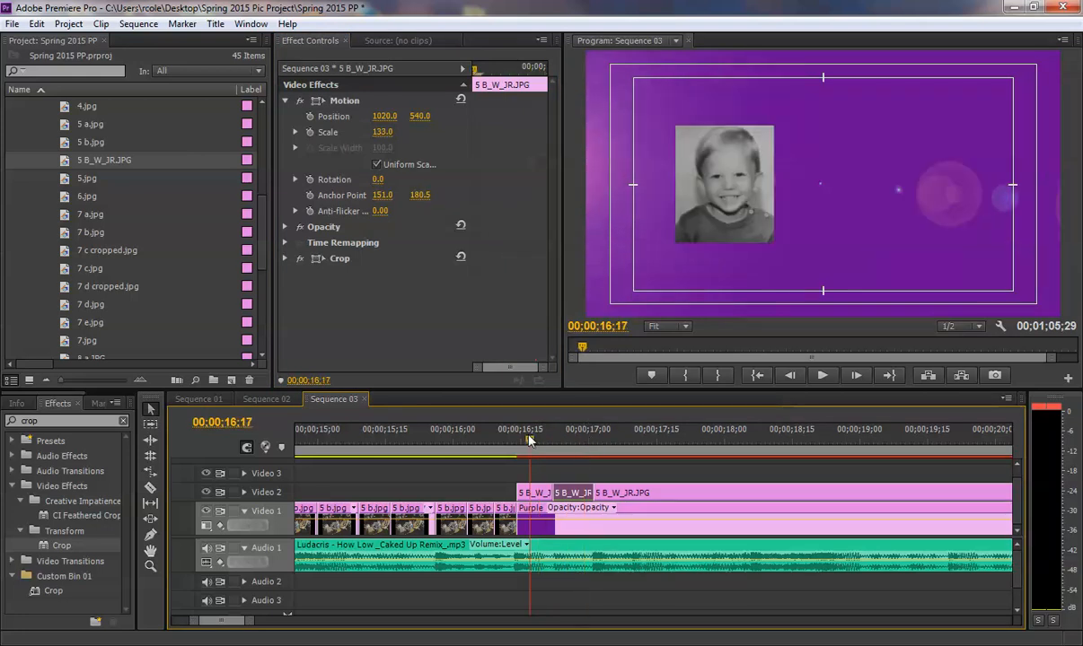
left_click(501, 442)
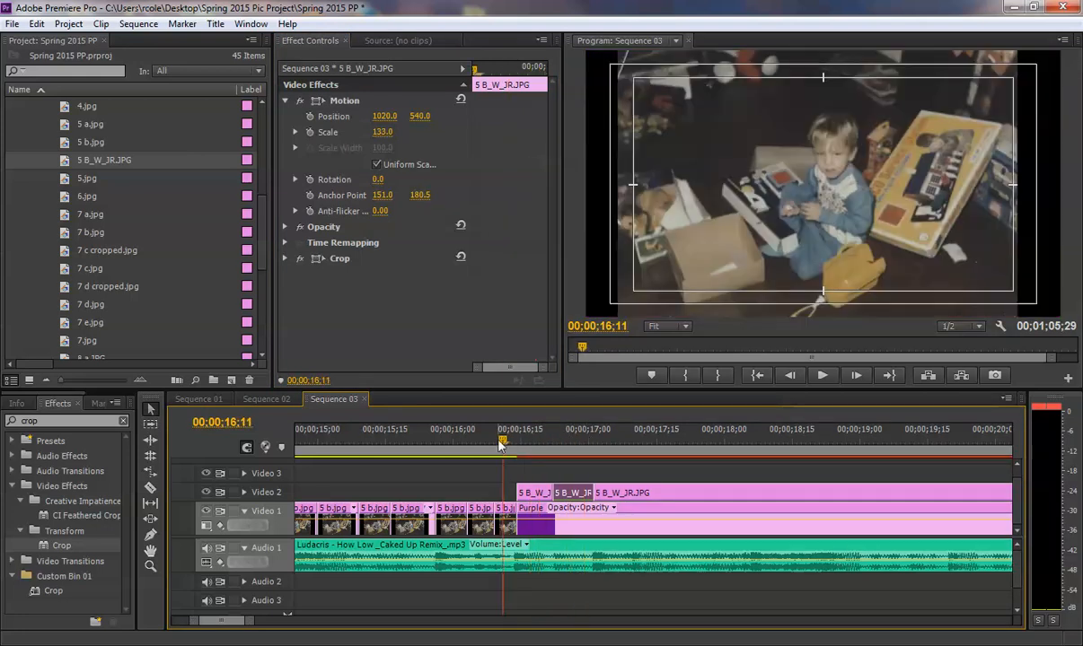
key("space")
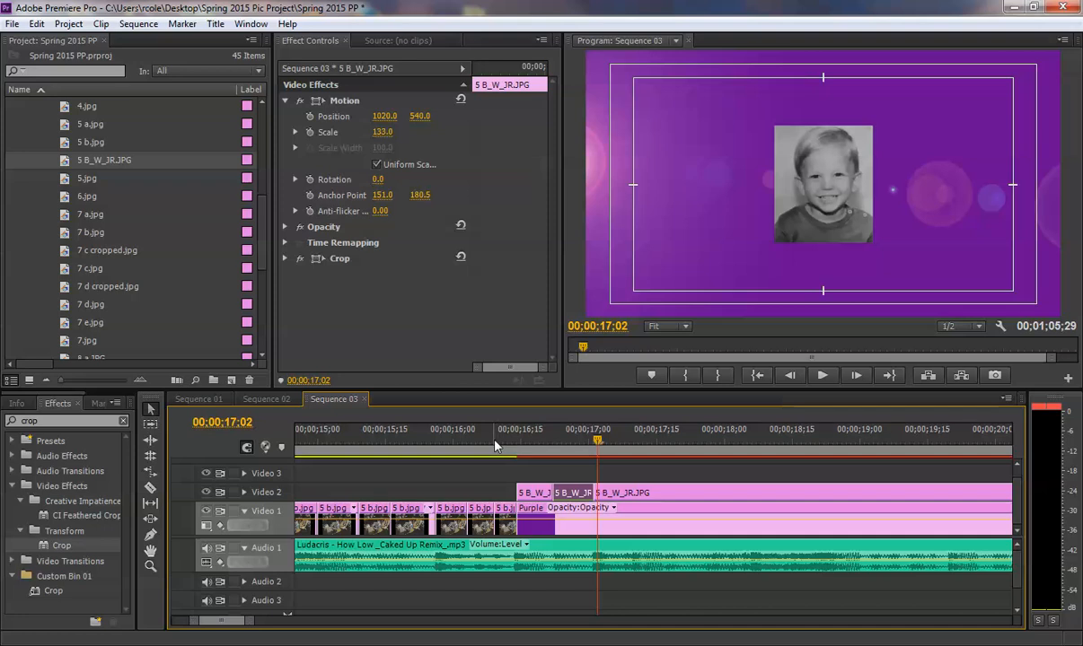
Play the matching purple photo section in Sequence 01 for reference, and return to Sequence 03
left_click(198, 398)
left_click(437, 443)
left_click_drag(437, 442, 465, 442)
key("space")
key("space")
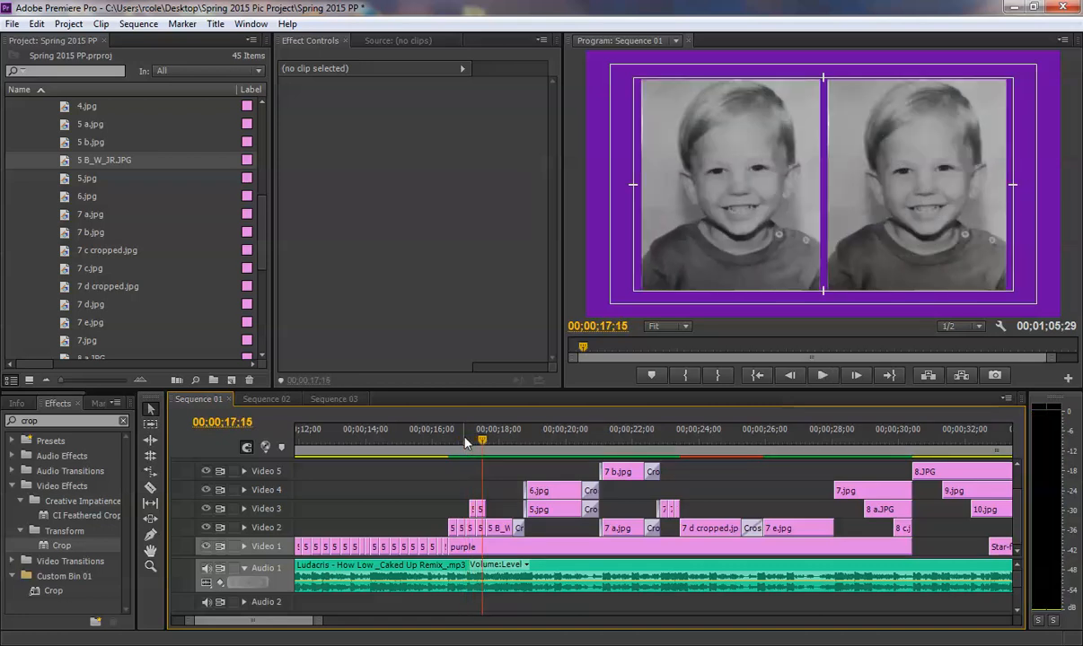
left_click(335, 399)
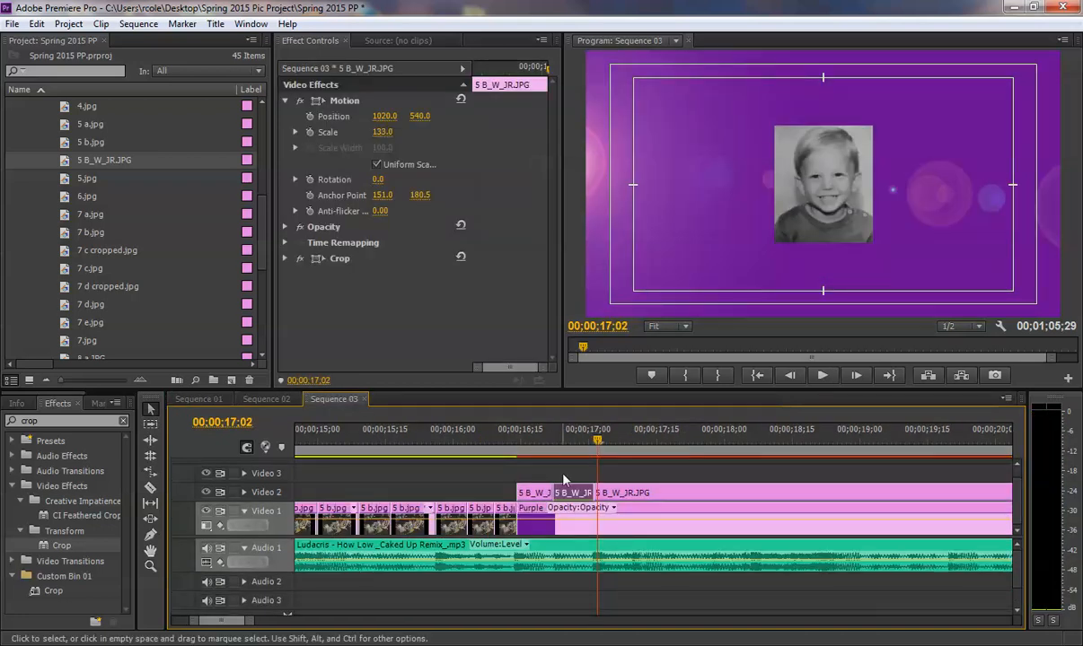
Split the last 5 B_W_JR.JPG piece on Video 2 at 00;00;17;05
left_click_drag(543, 434, 614, 425)
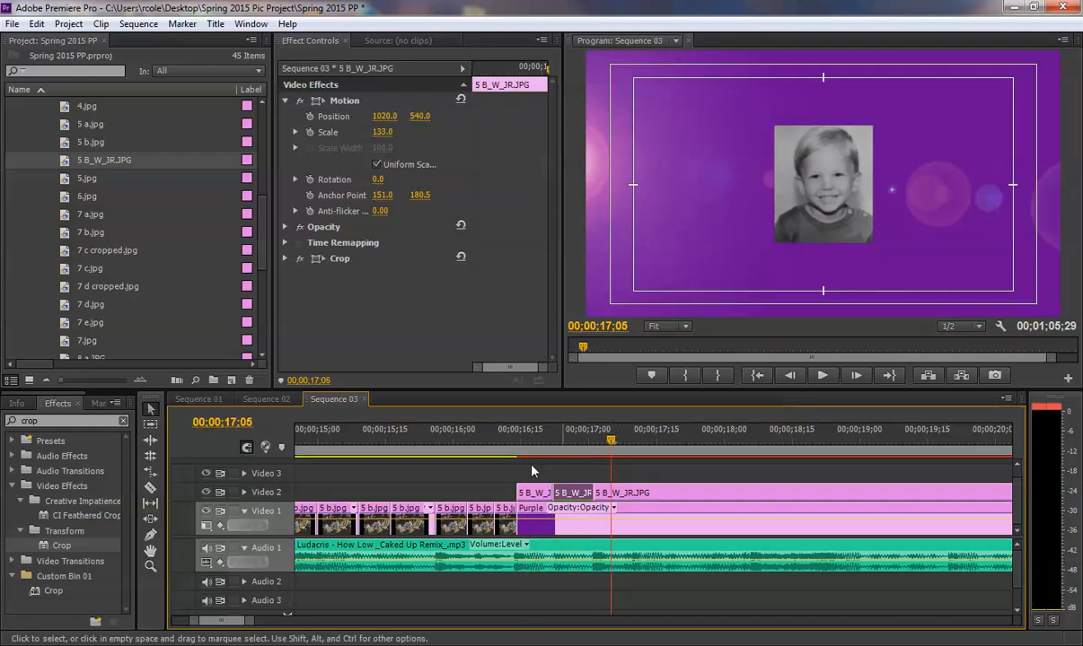
left_click(151, 490)
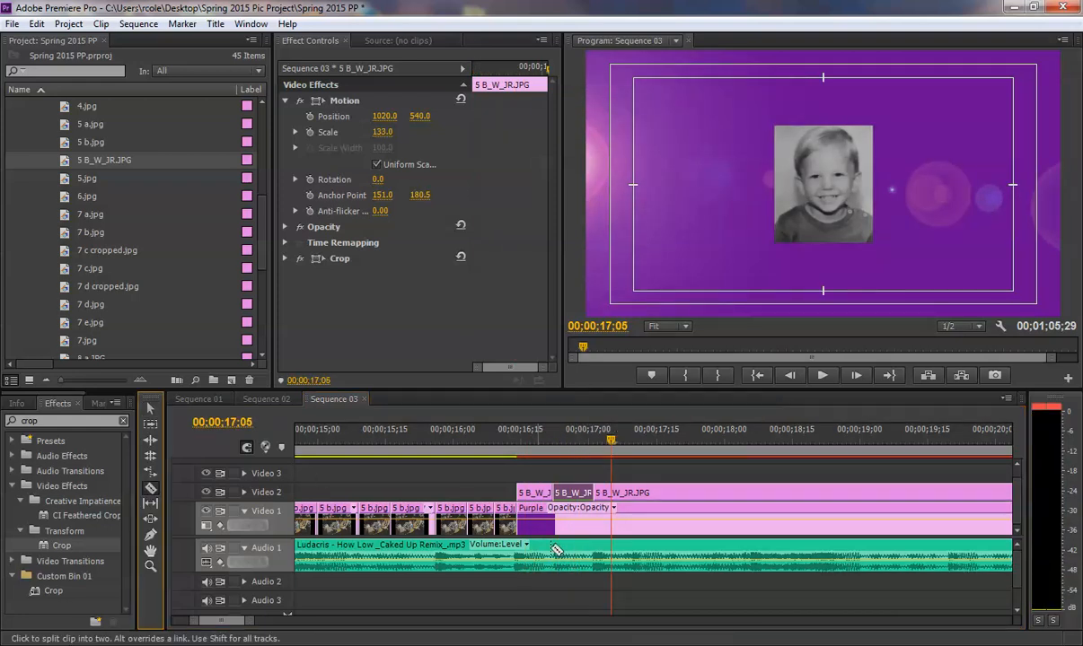
left_click(612, 493)
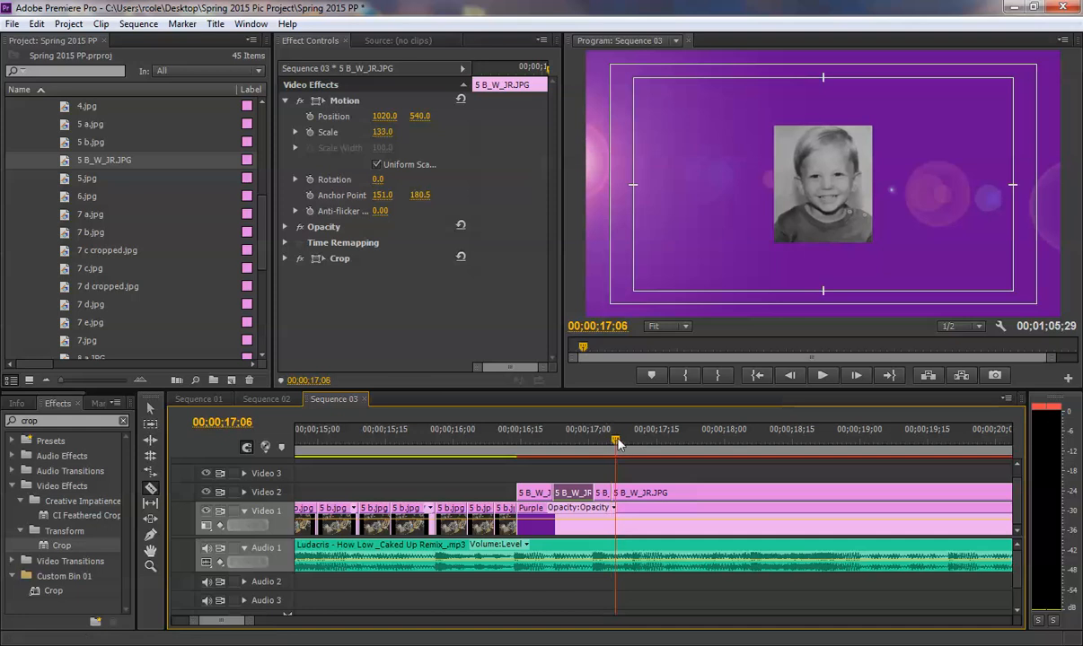
Play the photo section to find the beat and split the last 5 B_W_JR.JPG piece on Video 2 at 00;00;17;08
left_click_drag(611, 441, 631, 441)
left_click(503, 443)
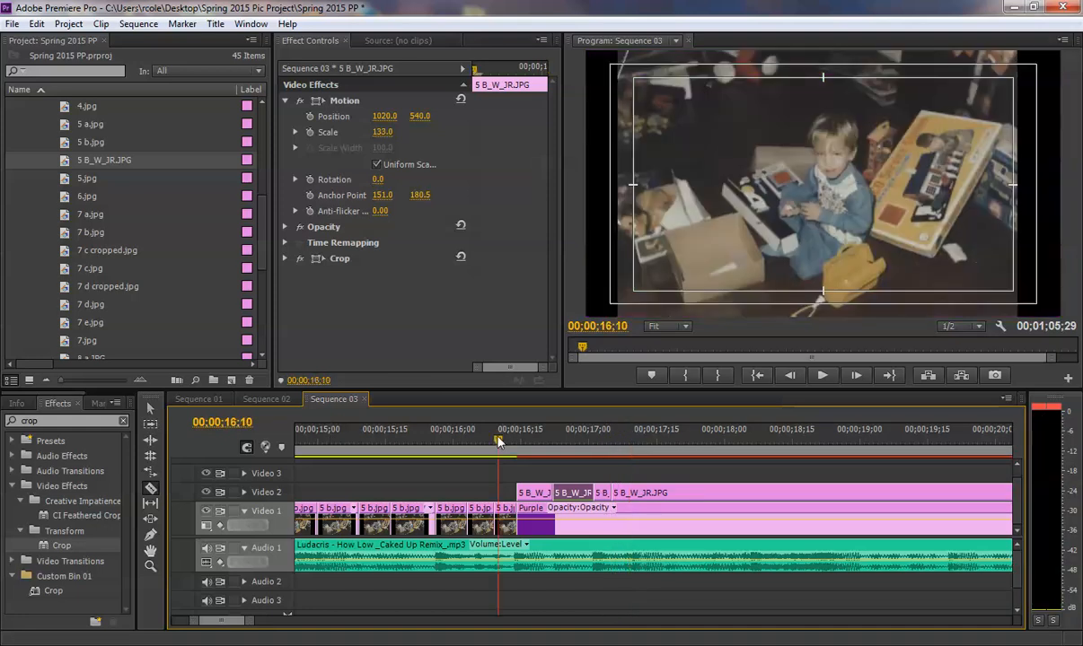
key("space")
key("space")
left_click_drag(503, 441, 629, 440)
left_click(625, 493)
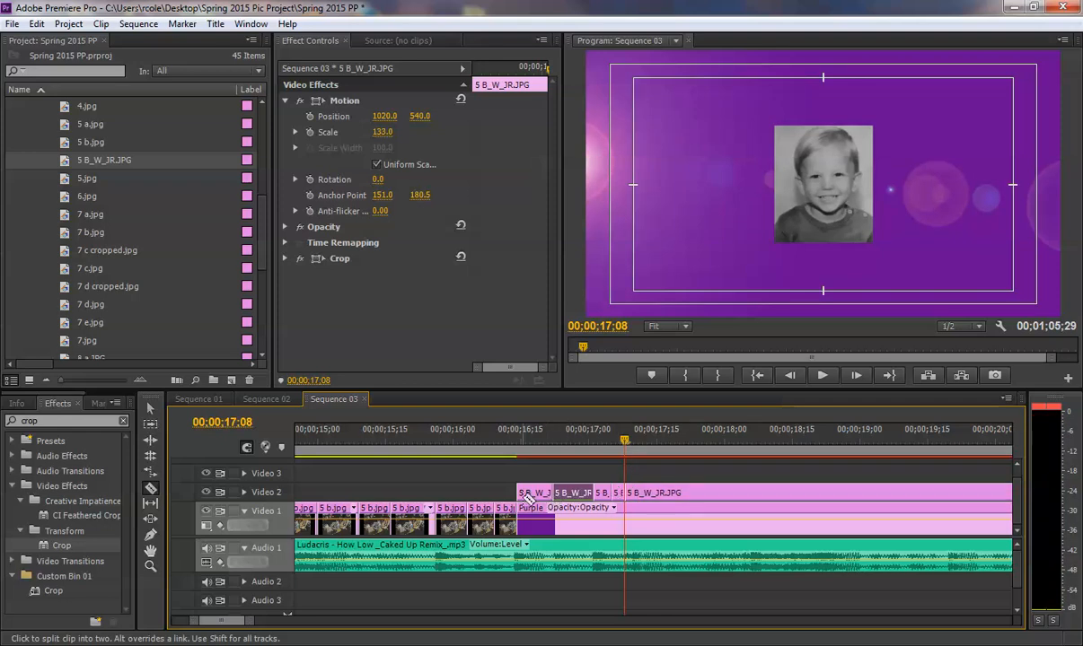
Move the short 5 B_W_JR.JPG piece starting at 00;00;17;05 from Video 2 up to Video 3
left_click(150, 409)
left_click_drag(577, 447, 626, 443)
key("Left")
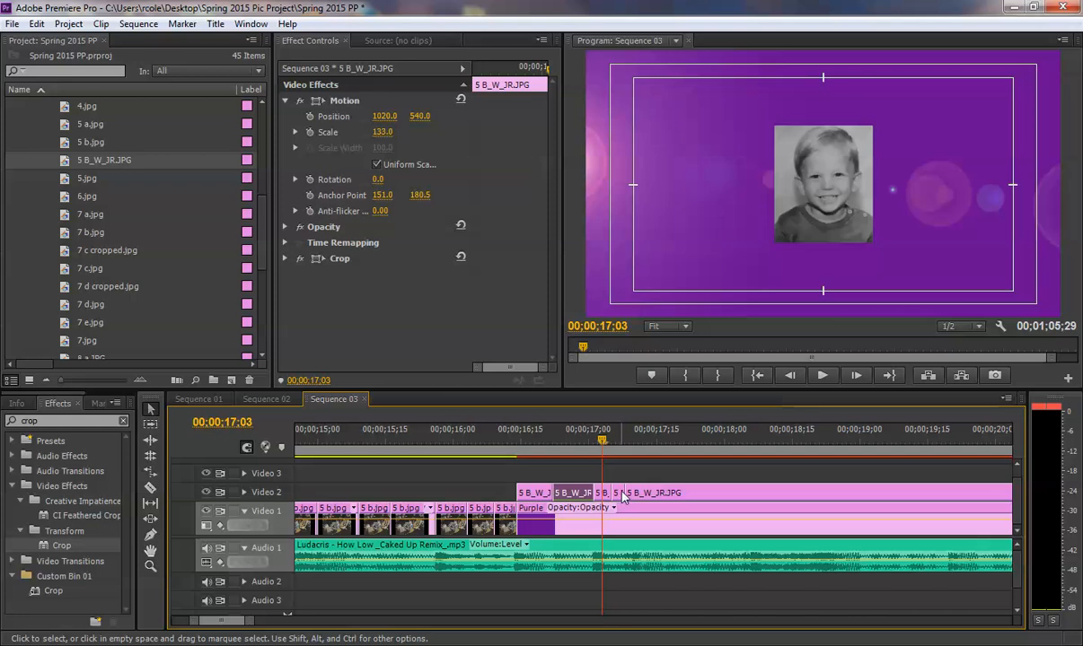
left_click_drag(620, 498, 618, 486)
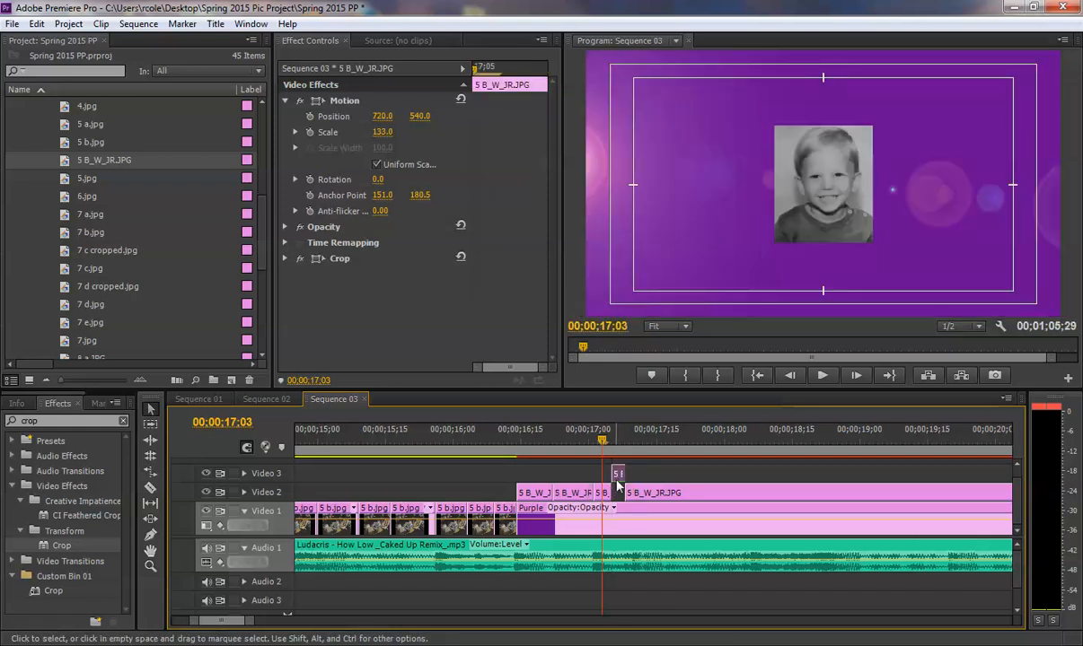
Play back Sequence 03 from 00;00;16;27 past the piece on Video 3
left_click_drag(599, 440, 611, 441)
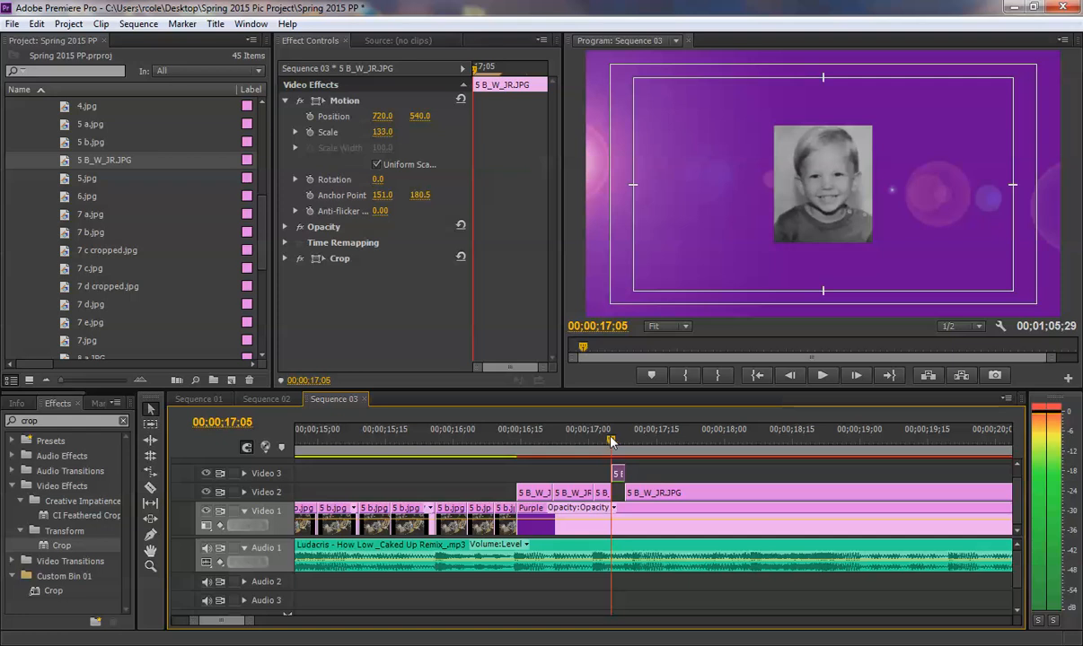
left_click_drag(611, 442, 575, 442)
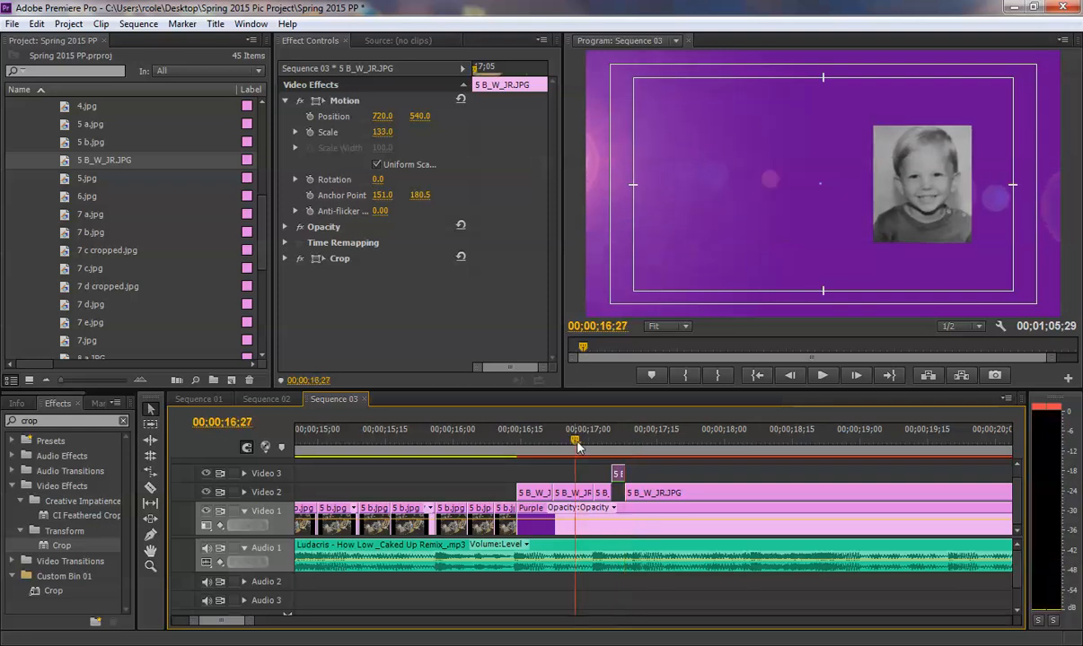
key("space")
key("space")
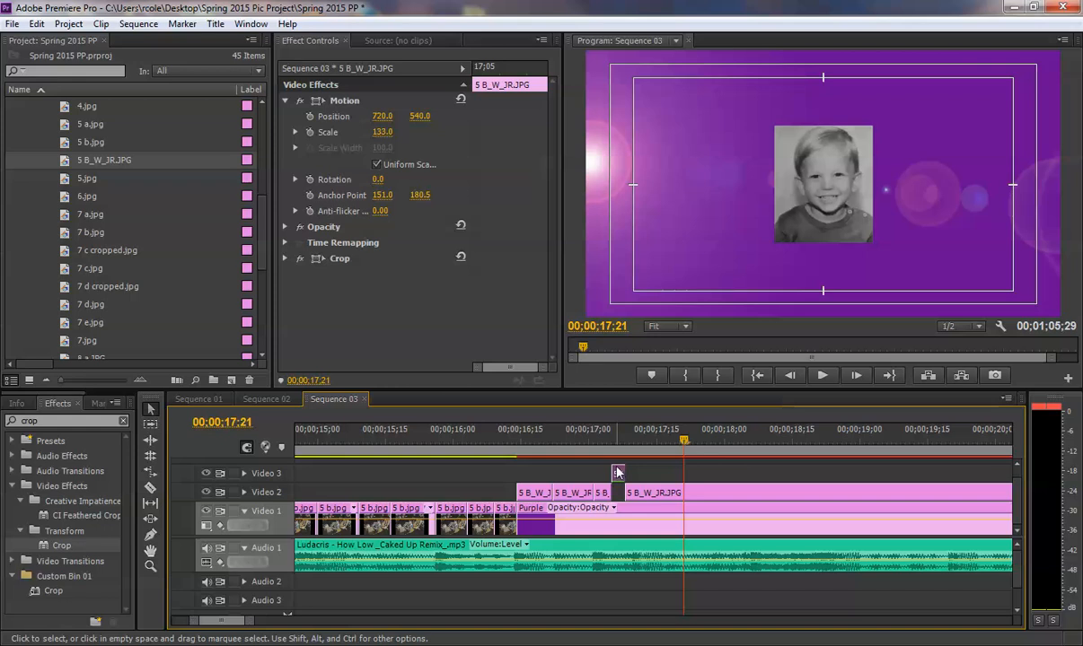
Extend the third 5 B_W_JR.JPG piece on Video 2 to 00;00;17;08, filling the gap under the Video 3 piece
key("Up")
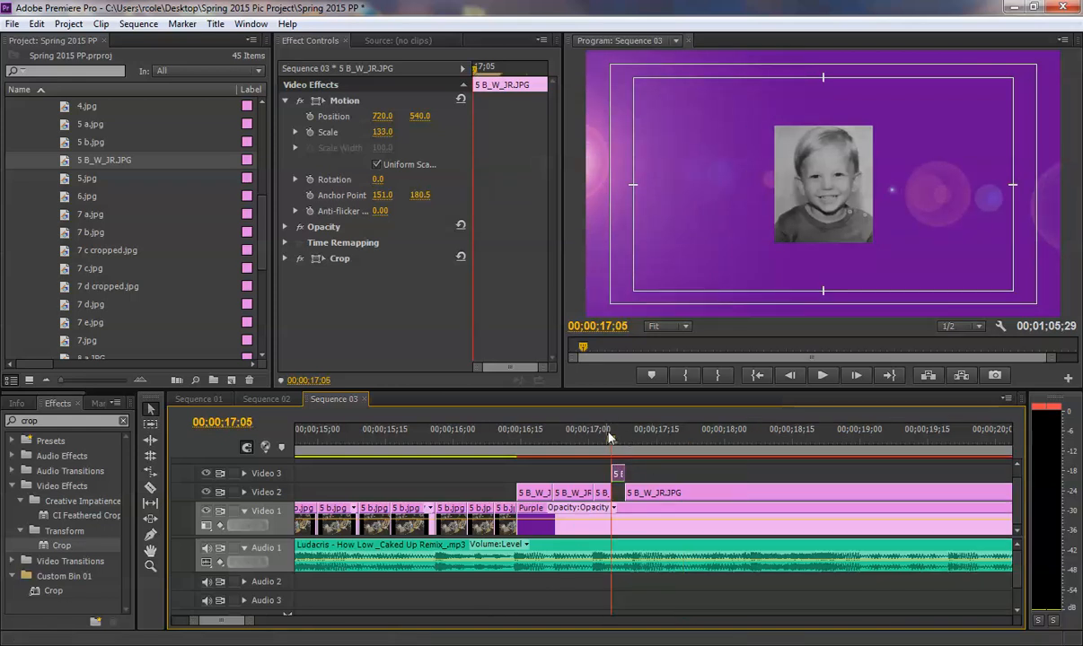
left_click_drag(248, 623, 222, 621)
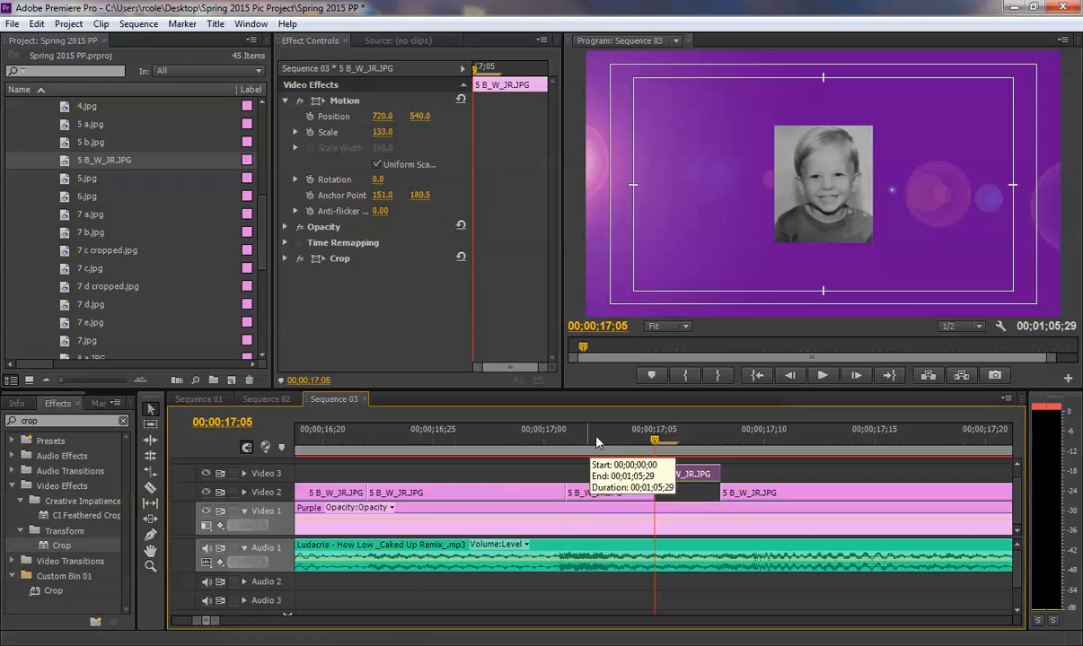
left_click(599, 493)
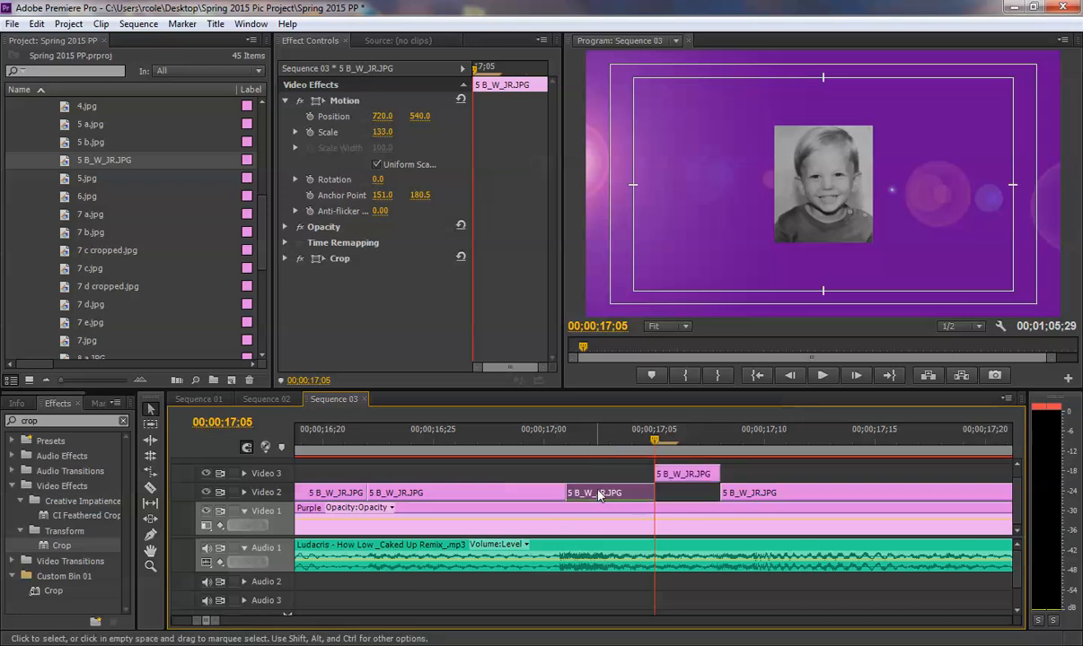
left_click_drag(653, 493, 703, 488)
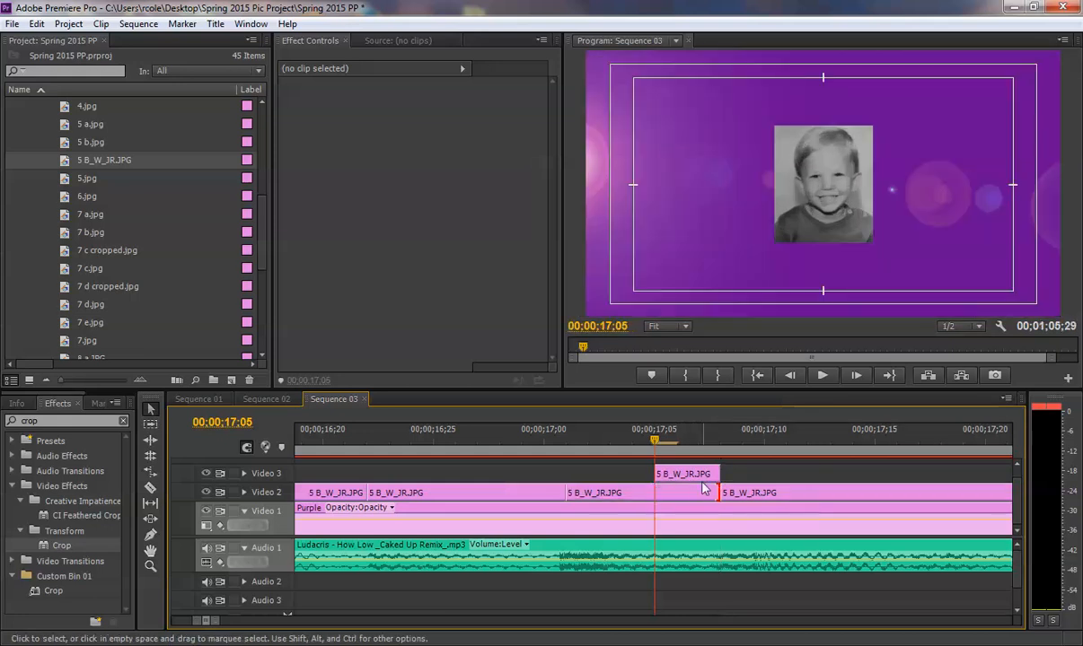
Set the third 5 B_W_JR.JPG piece on Video 2 to a scale of 170 and a horizontal position of 420
left_click(687, 474)
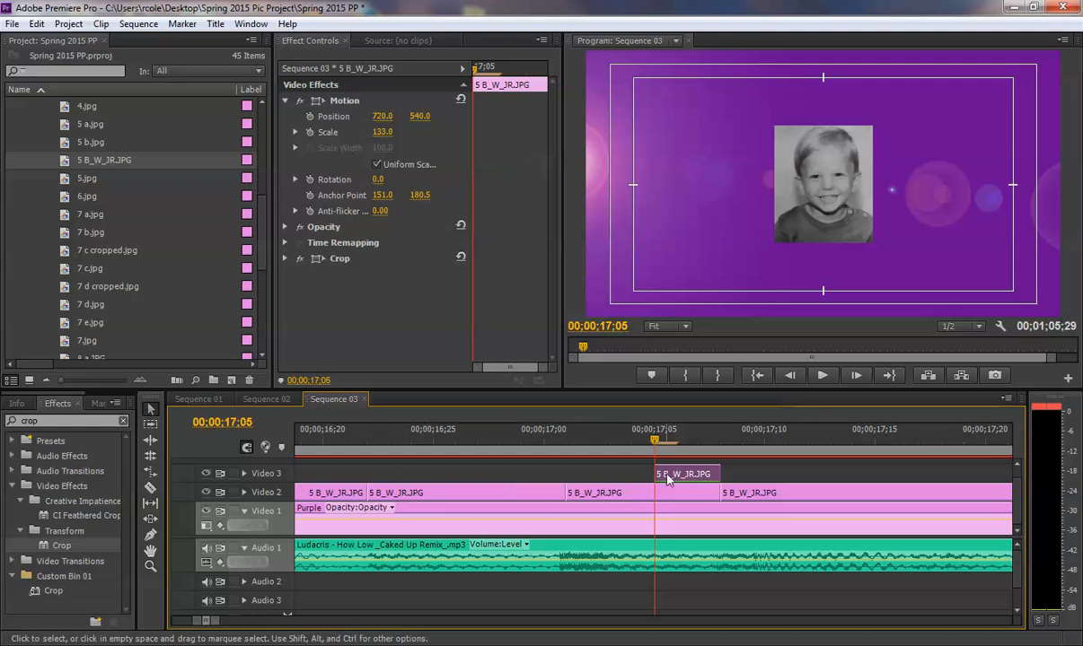
left_click_drag(530, 439, 612, 441)
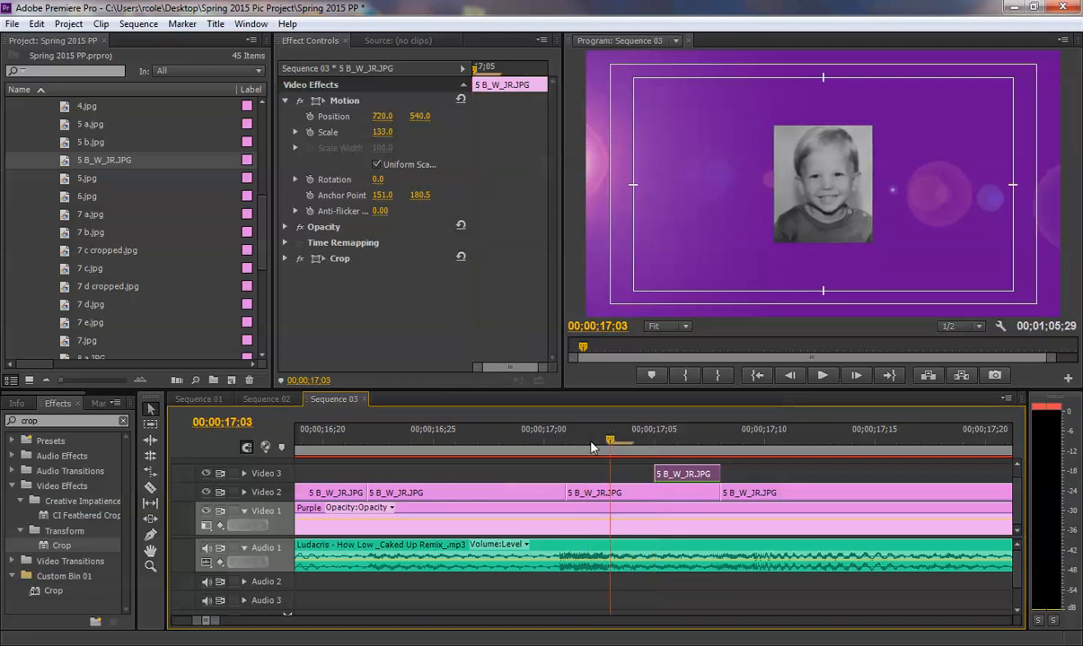
left_click(582, 493)
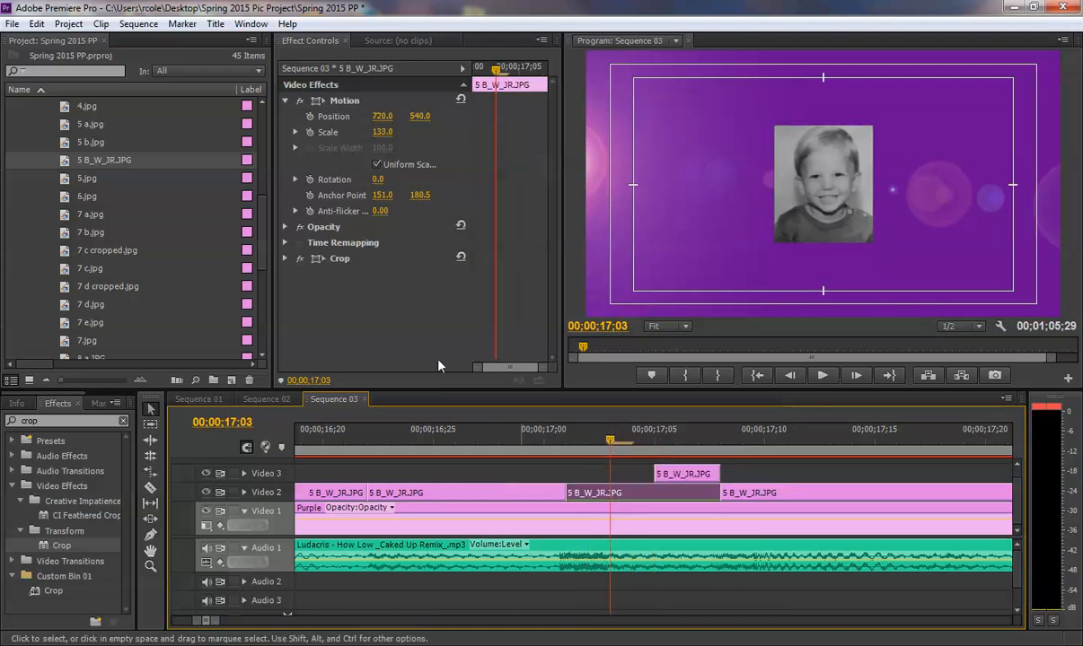
left_click_drag(375, 121, 296, 121)
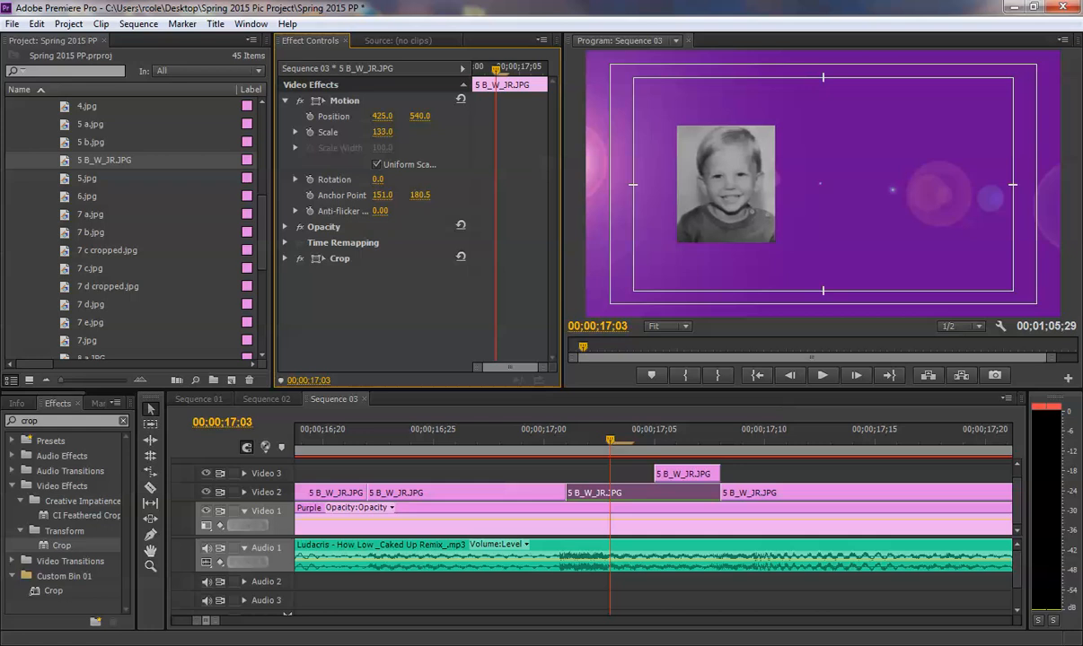
left_click(385, 132)
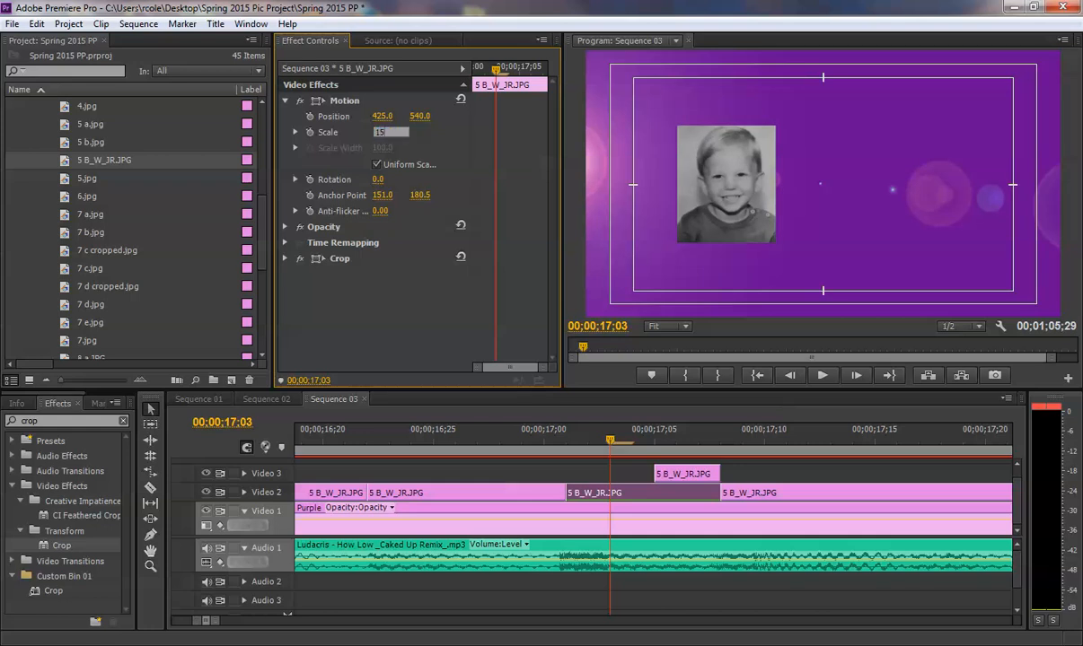
key("Return")
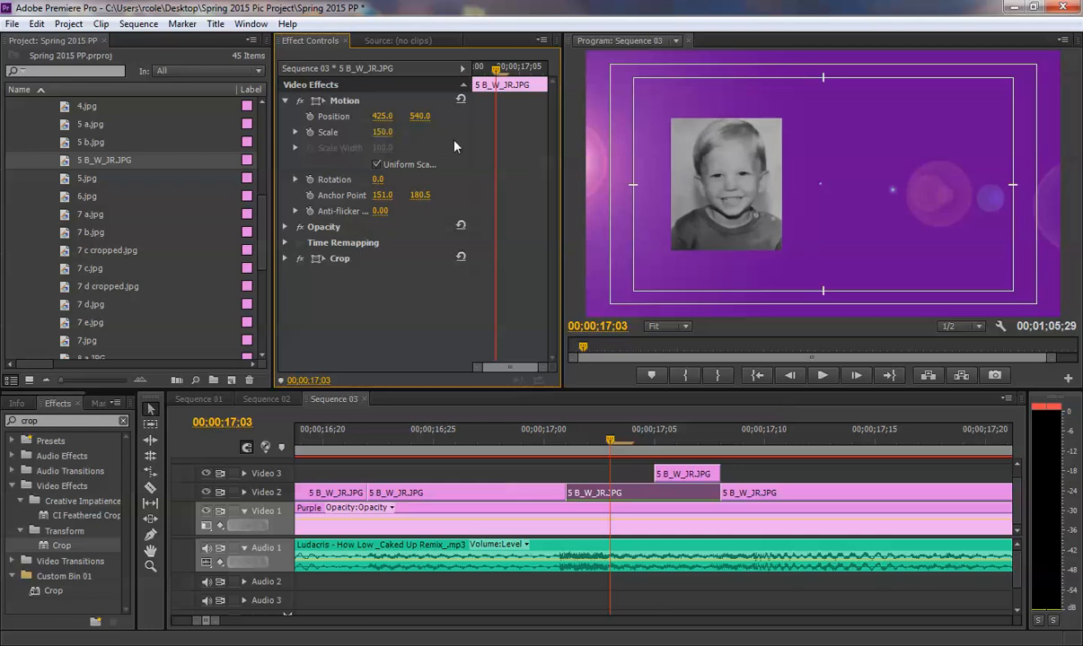
left_click_drag(384, 132, 409, 132)
left_click(385, 132)
key("Return")
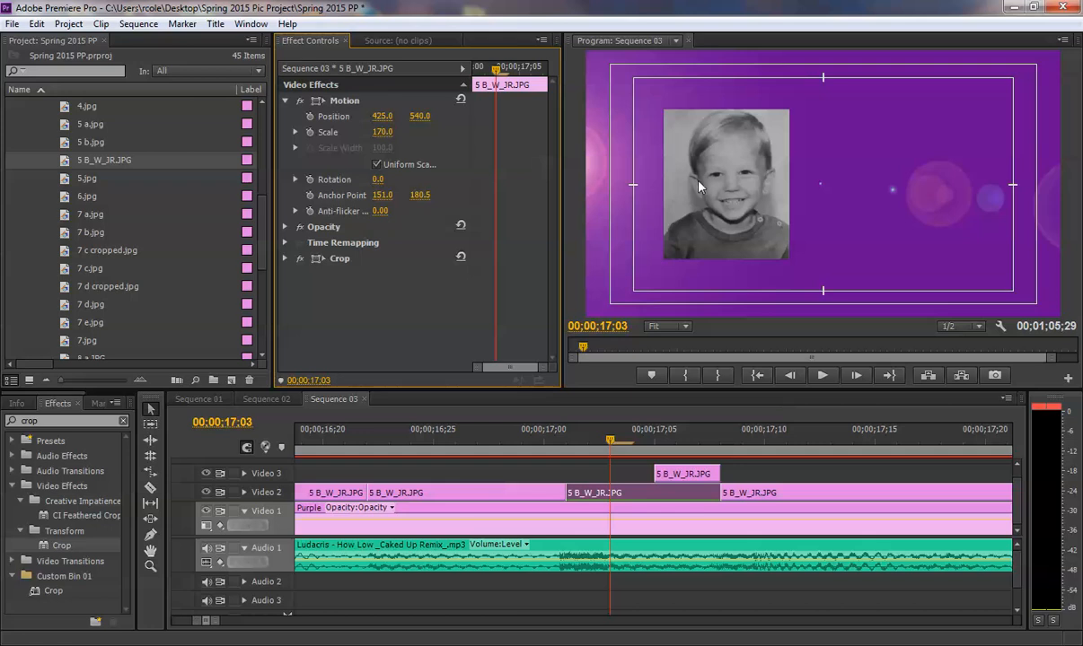
left_click(383, 117)
type("420")
key("Return")
Set the 5 B_W_JR.JPG piece on Video 3 to a horizontal position of 1020 and a scale of 170
left_click(677, 433)
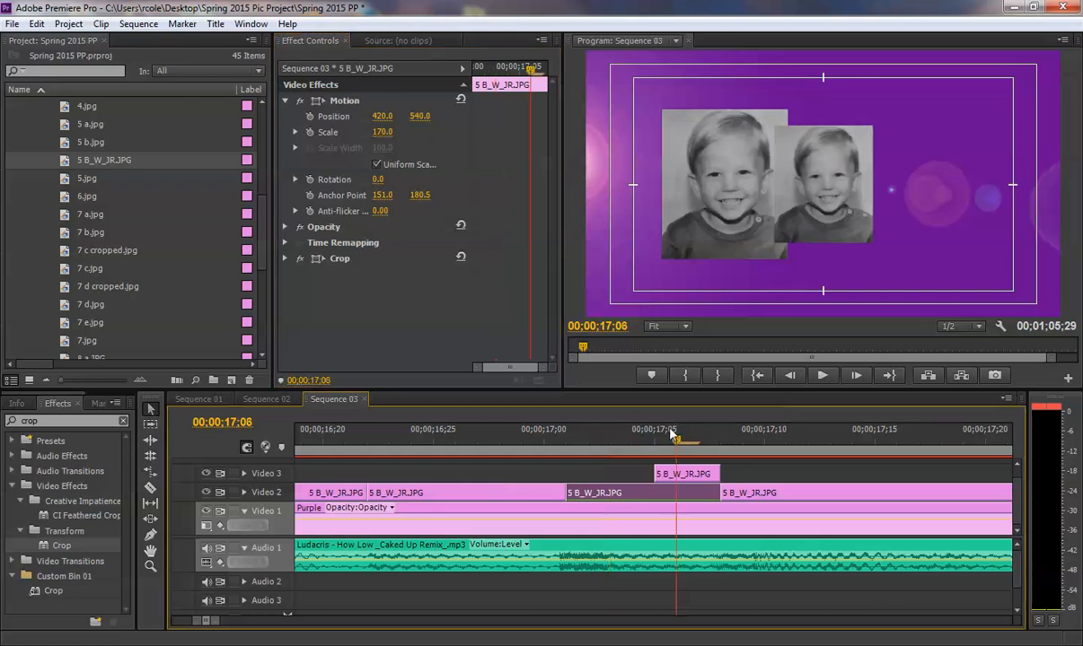
left_click(682, 473)
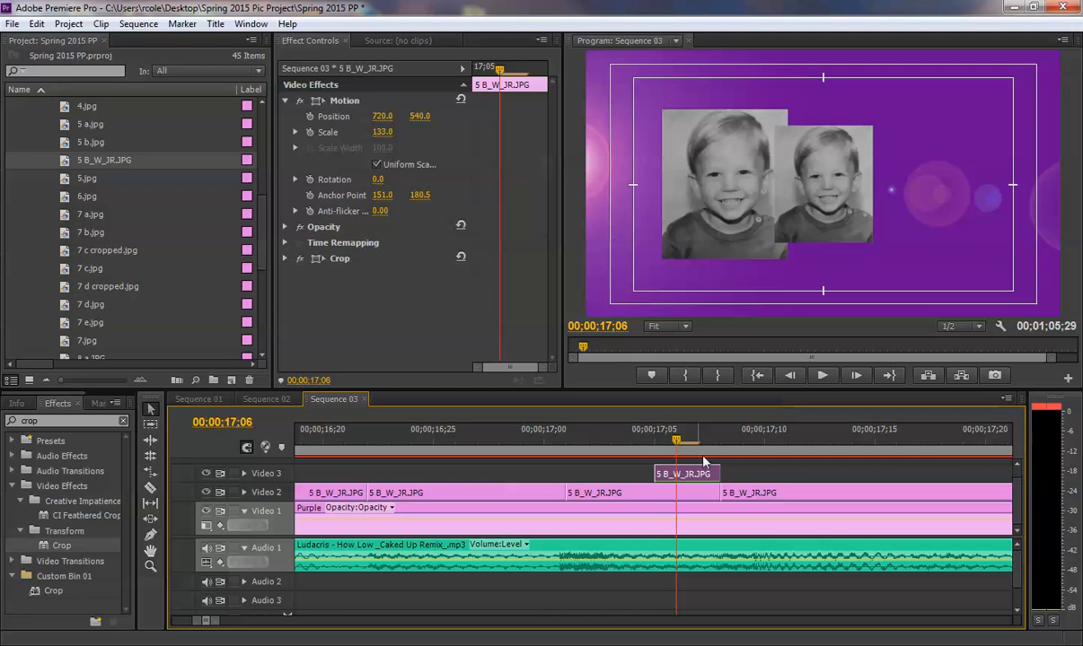
left_click_drag(377, 116, 621, 116)
left_click(386, 114)
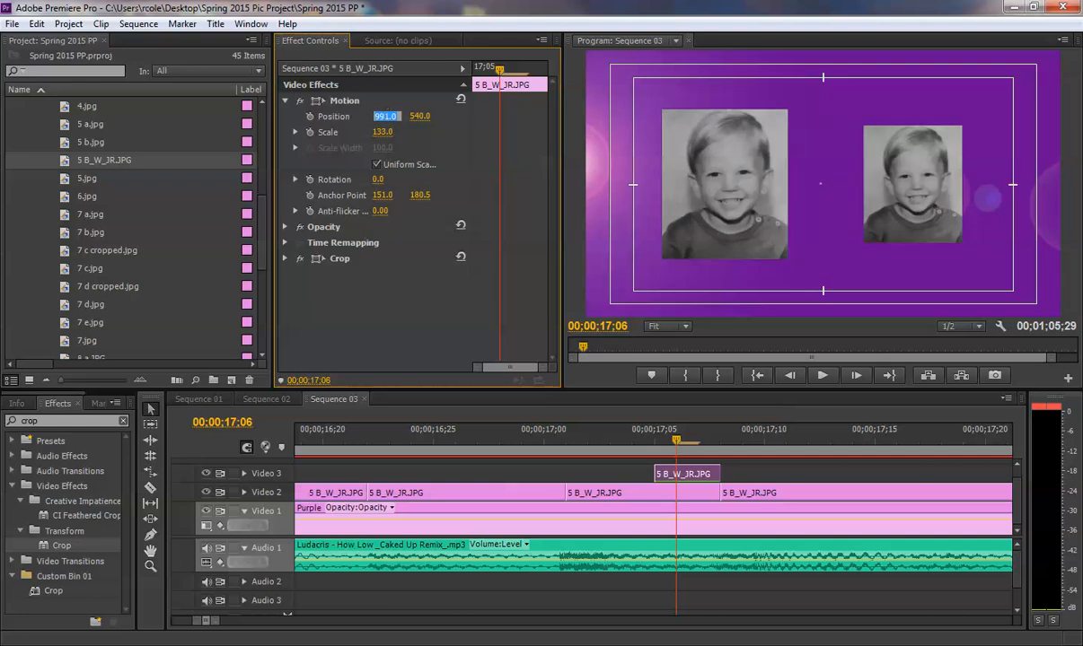
key("Return")
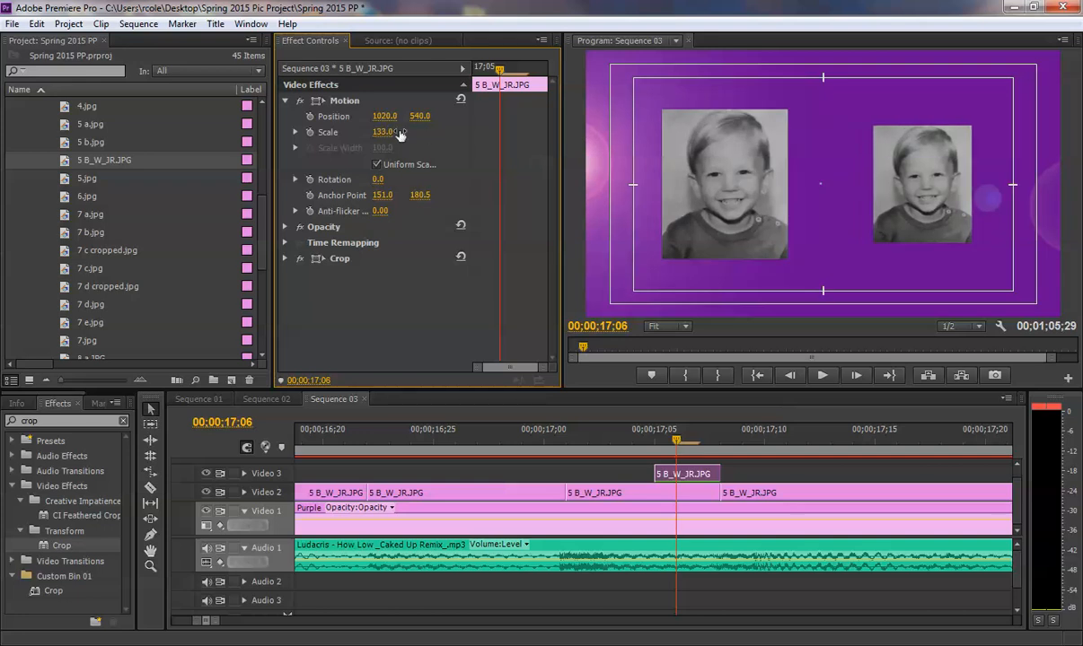
left_click(385, 132)
type("170")
key("Return")
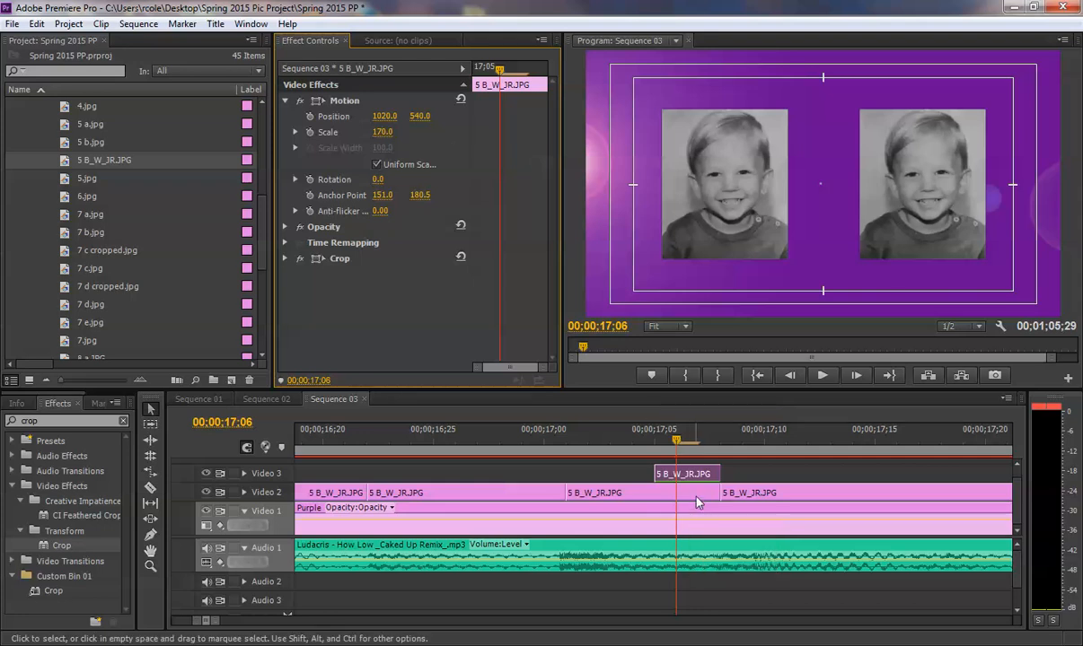
Play back Sequence 03 from 00;00;16;21 and scrub through the side-by-side photos to 00;00;17;08
left_click(608, 435)
left_click_drag(608, 435, 346, 439)
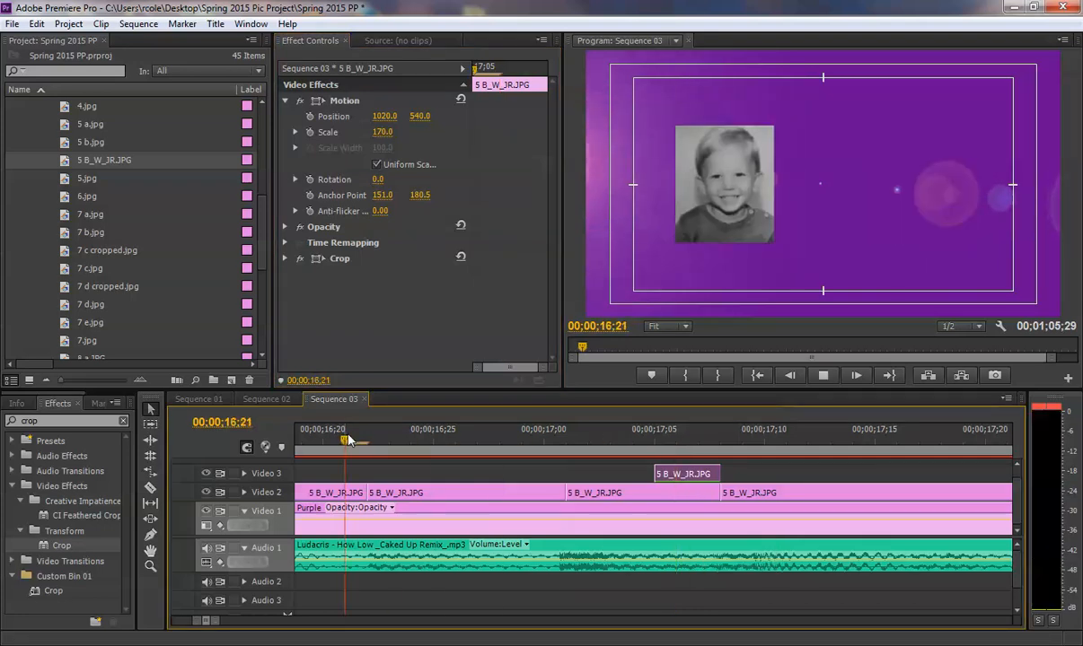
key("space")
key("space")
left_click_drag(439, 447, 725, 445)
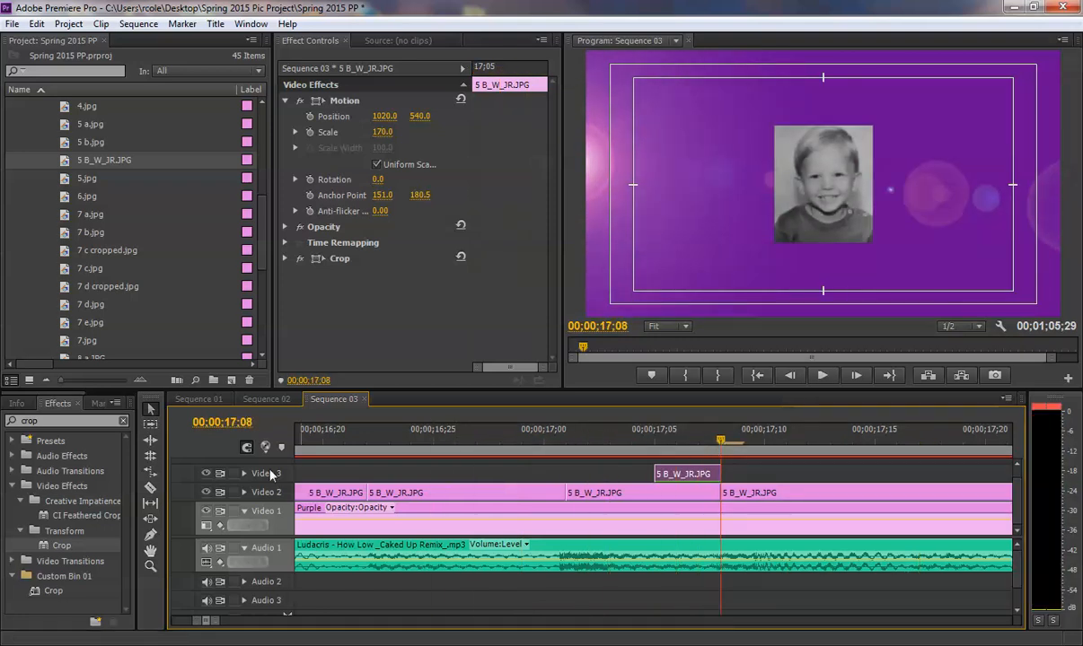
Switch to Sequence 01 and play its purple photo section from 00;00;16;13 through the enlarged side-by-side photos
left_click(220, 403)
left_click(447, 440)
key("space")
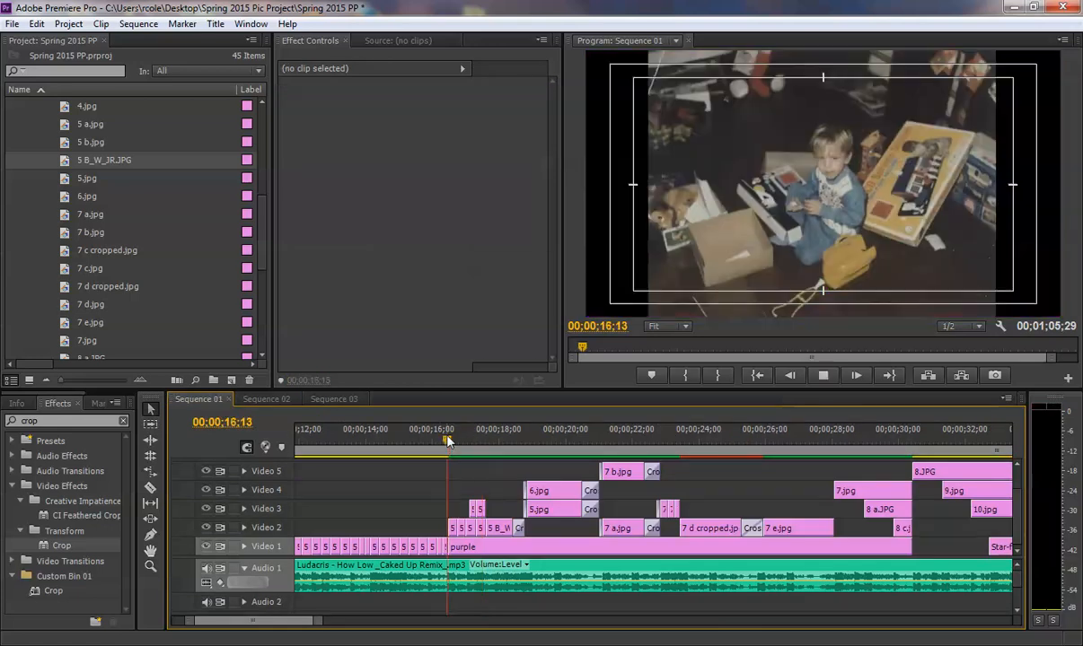
mouse_move(477, 441)
left_mouse_down()
mouse_move(486, 444)
mouse_move(466, 445)
mouse_move(484, 446)
left_mouse_up()
left_click(471, 445)
key("space")
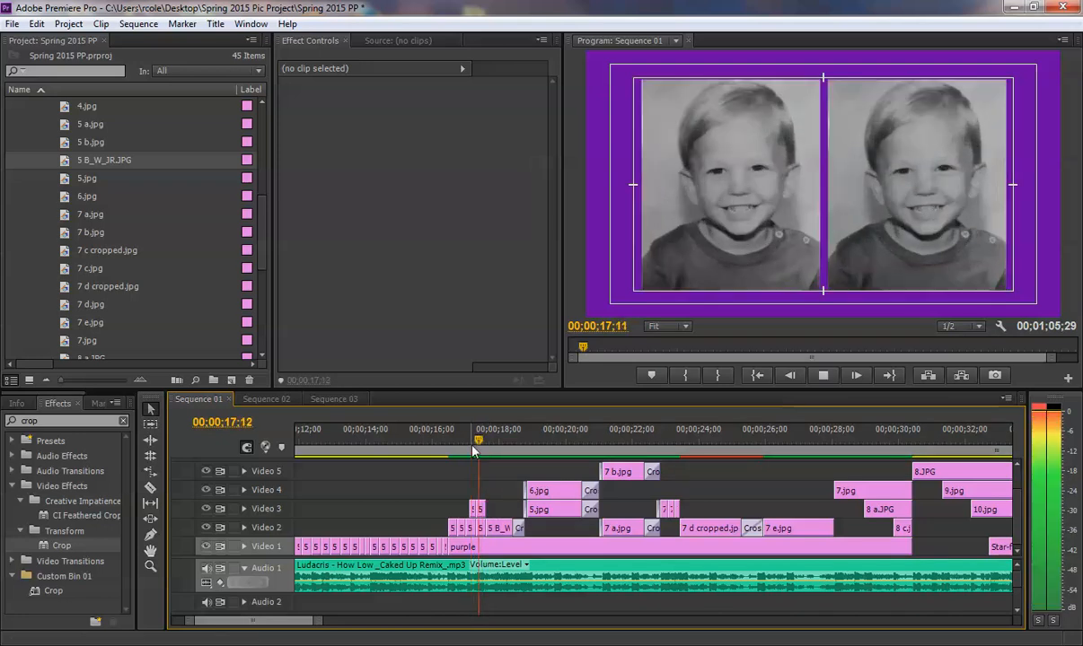
key("space")
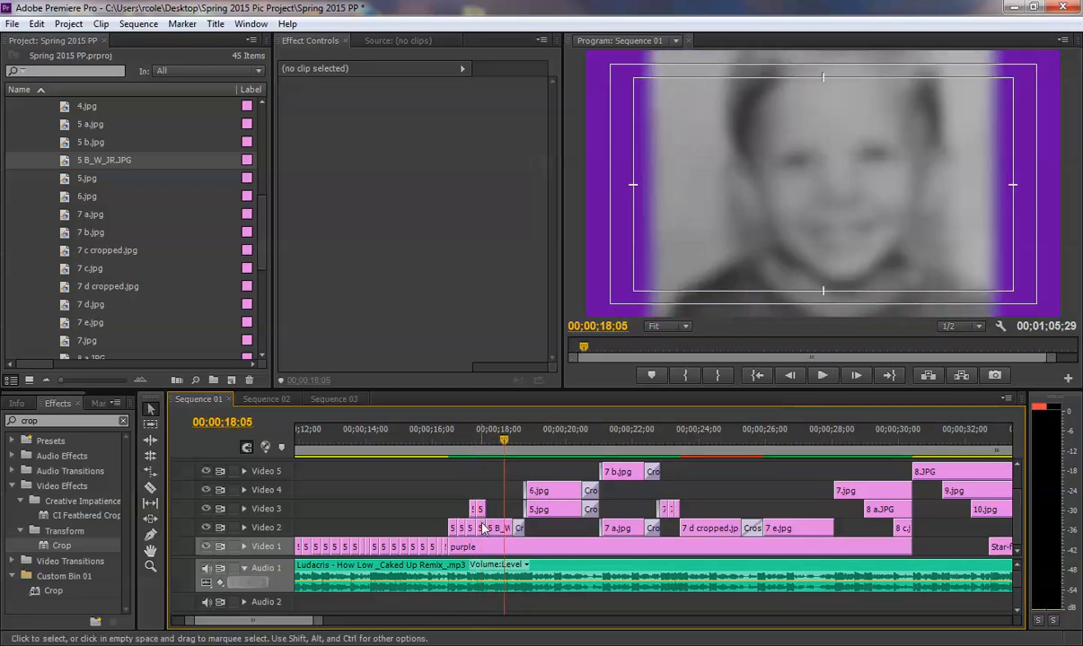
Play Sequence 01 on into 5.jpg and 6.jpg, and examine the enlarged photo pieces on Video 2 and Video 3
key("space")
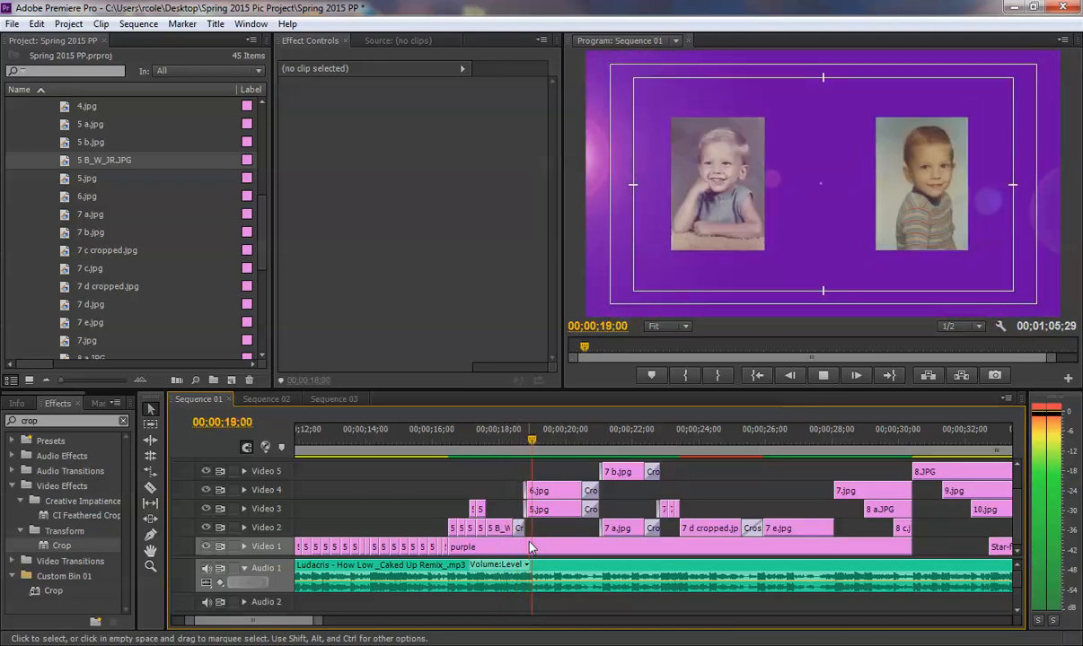
key("space")
left_click(521, 446)
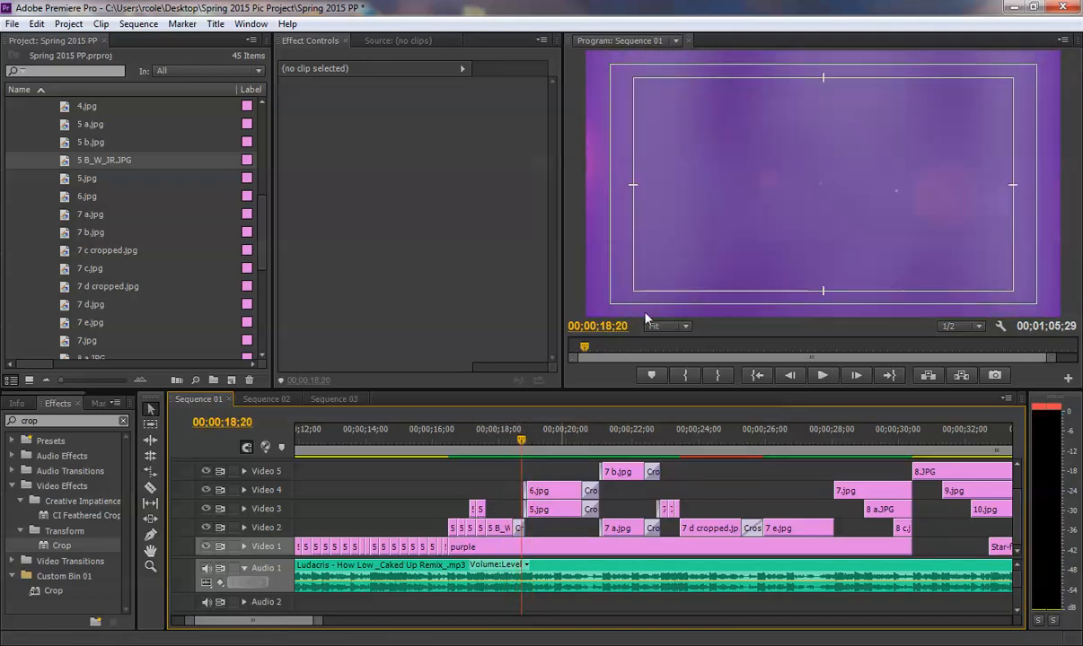
left_click(483, 446)
left_click_drag(483, 447, 492, 446)
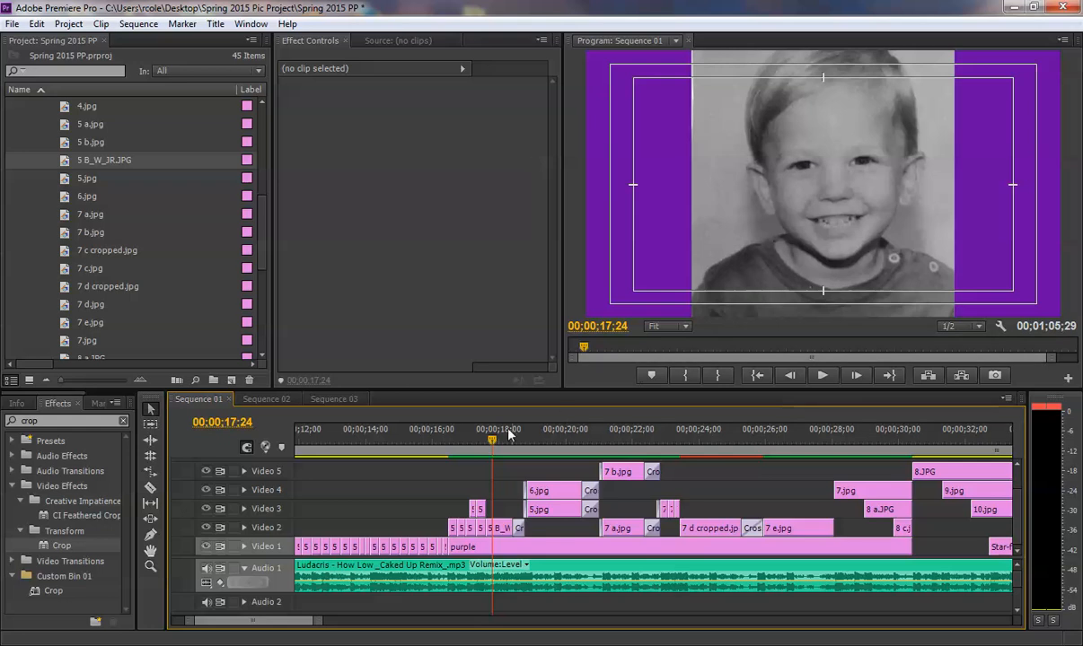
left_click(483, 434)
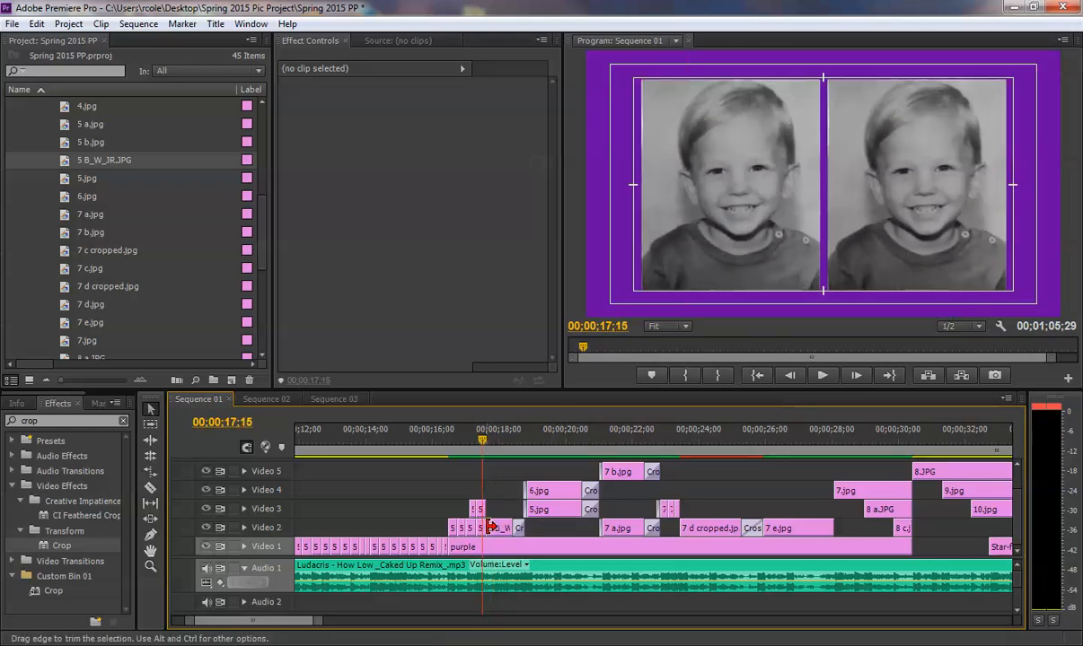
Return to Sequence 03 and play the section from about 00;00;17;00 through the long photo piece against the music
left_click(327, 399)
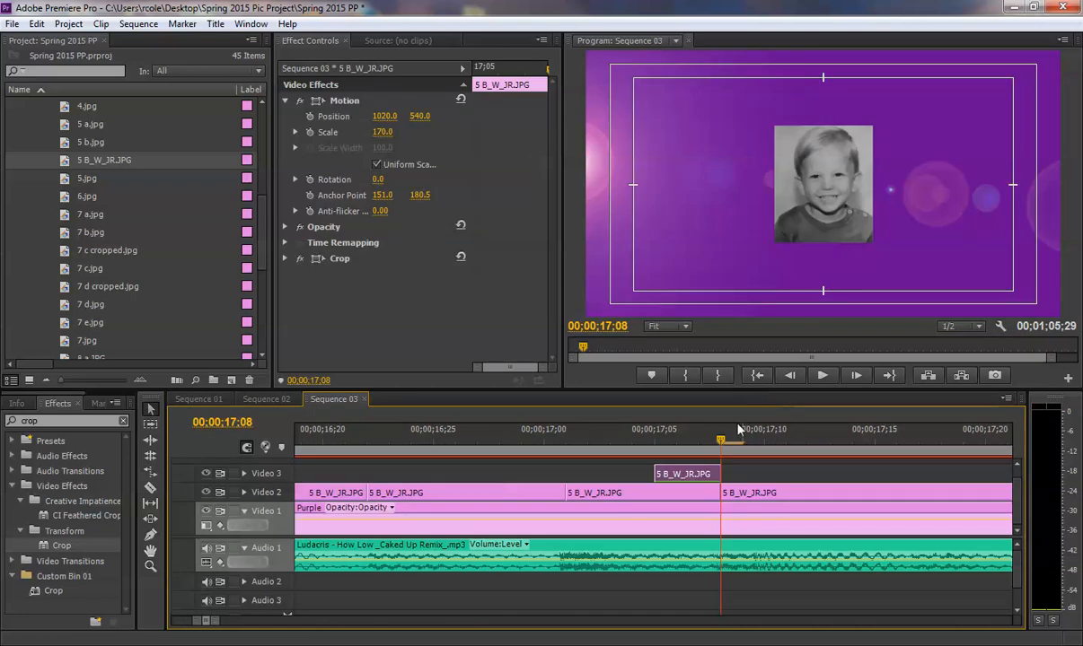
left_click(538, 436)
key("space")
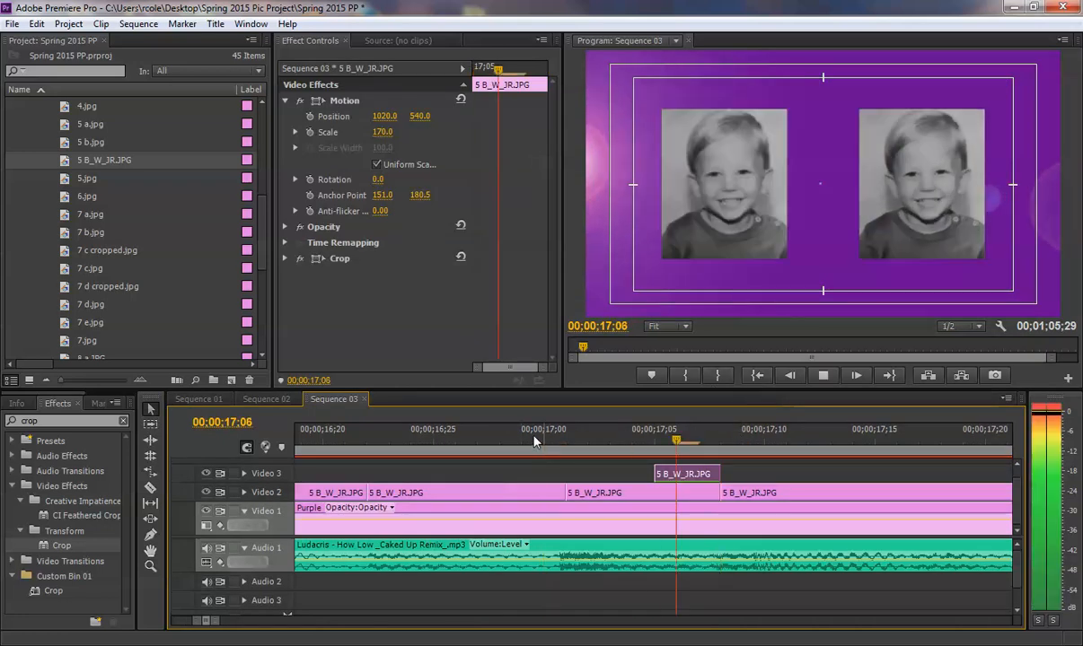
key("space")
left_click_drag(217, 622, 286, 622)
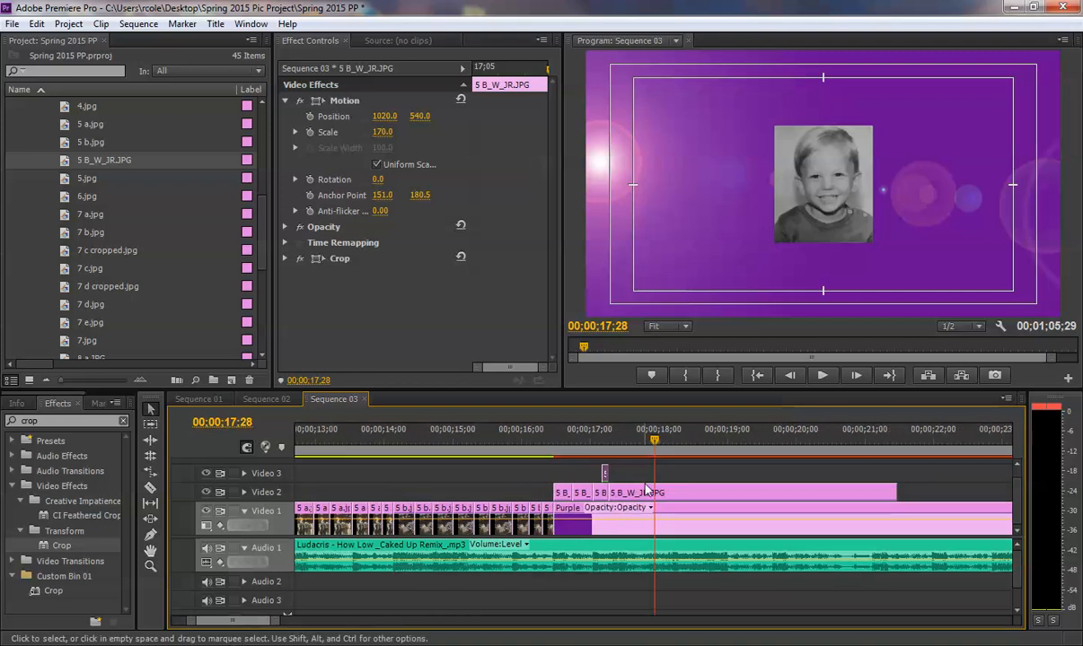
key("space")
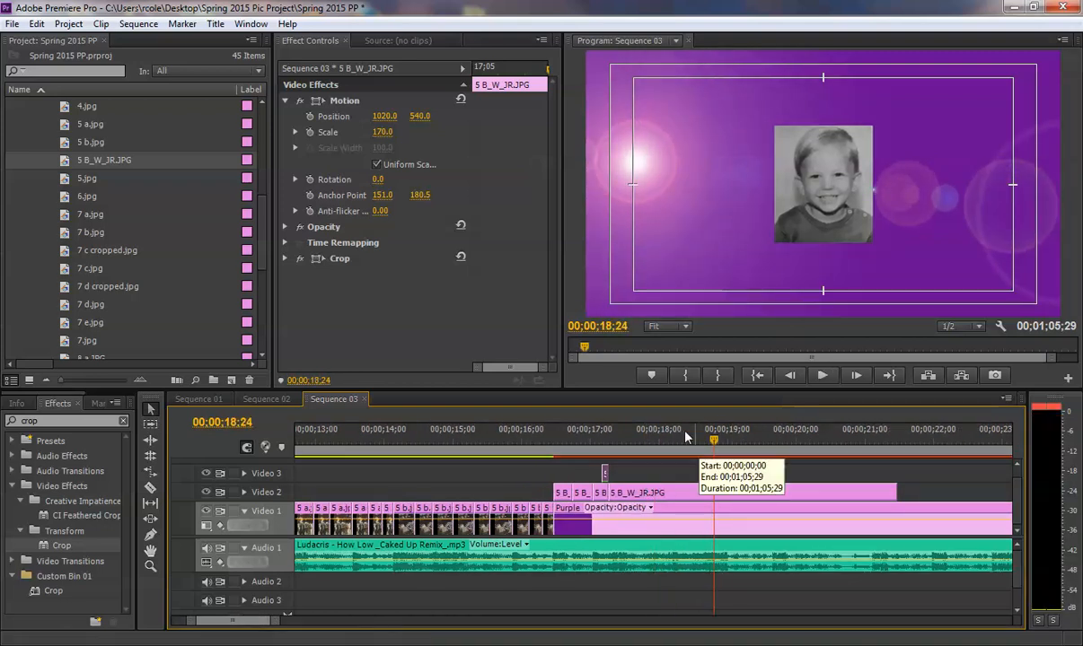
left_click(599, 441)
key("space")
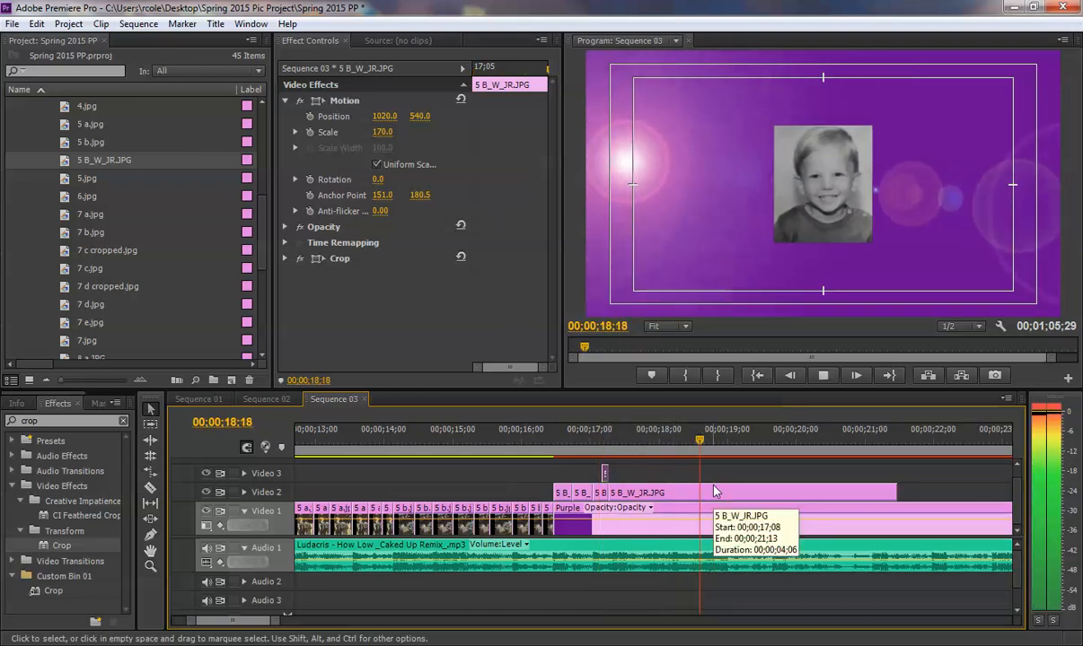
key("space")
Split the long 5 B_W_JR.JPG piece on Video 2 at 00;00;18;23
left_click_drag(286, 619, 251, 620)
left_click_drag(502, 440, 645, 437)
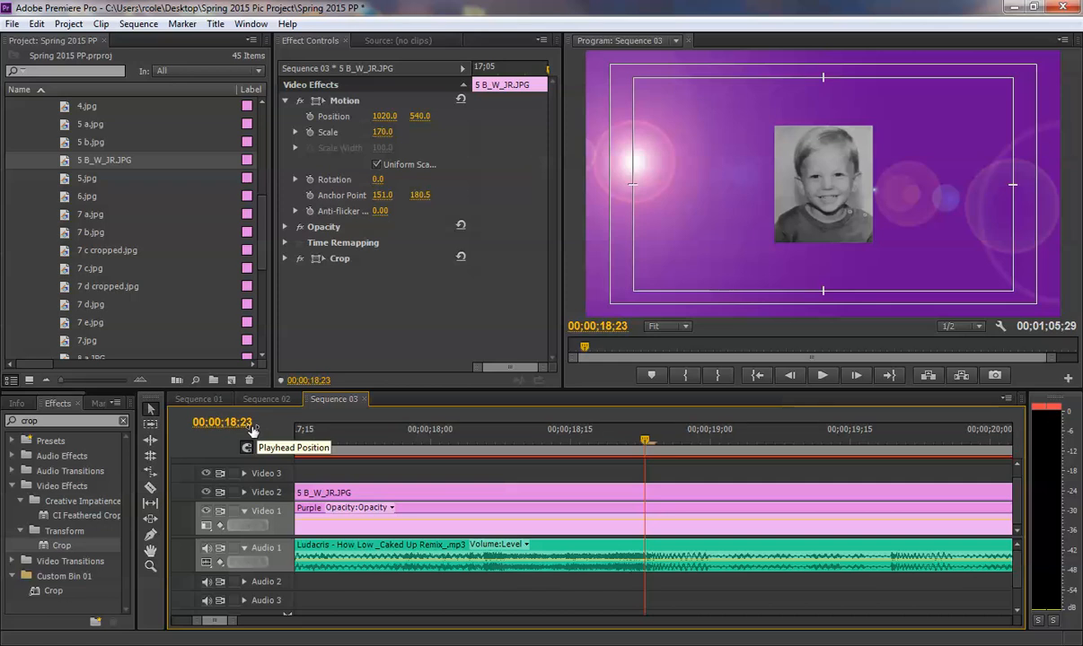
left_click_drag(233, 622, 271, 621)
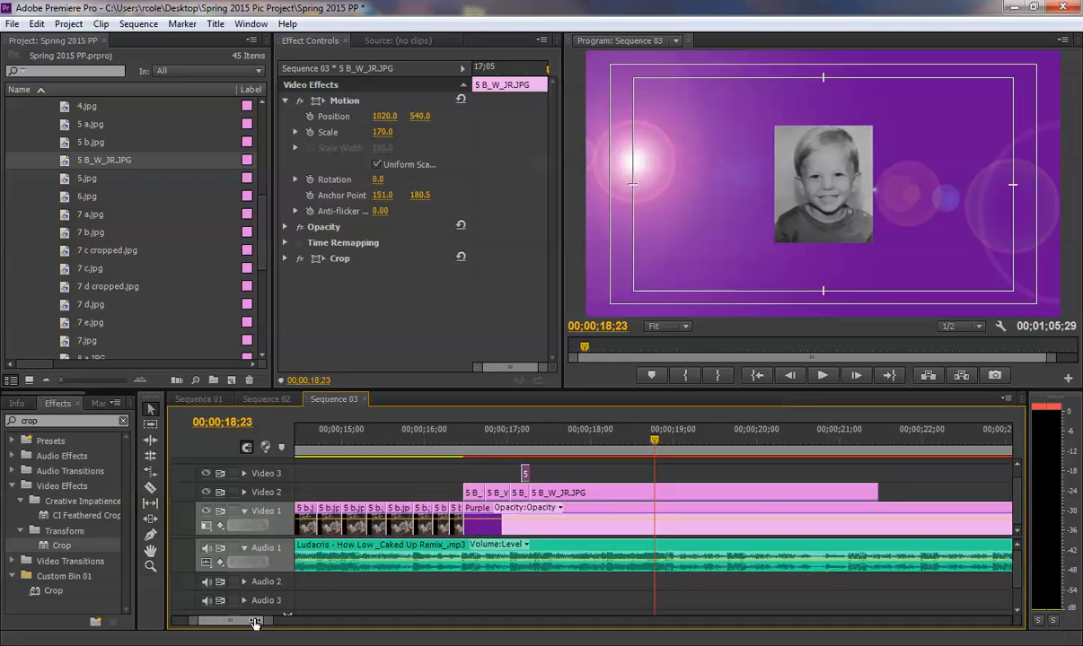
left_click(591, 493)
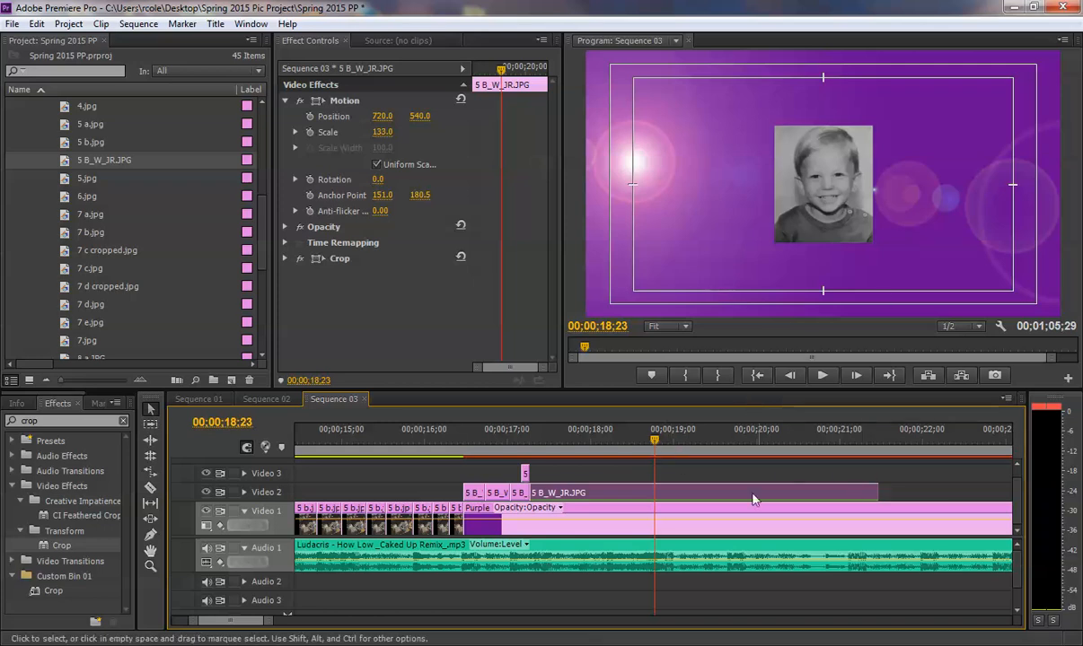
left_click(149, 487)
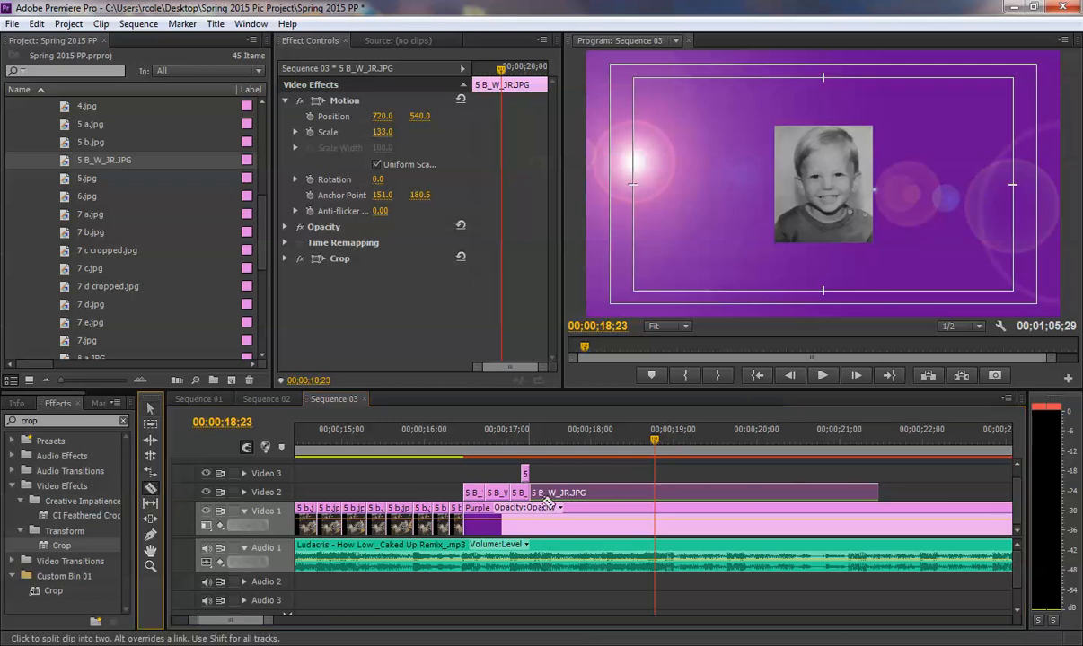
left_click(652, 494)
Move the split-off 5 B_W_JR.JPG piece onto Video 3 directly after the short piece, and scrub across the cut to 00;00;17;11
left_click(150, 408)
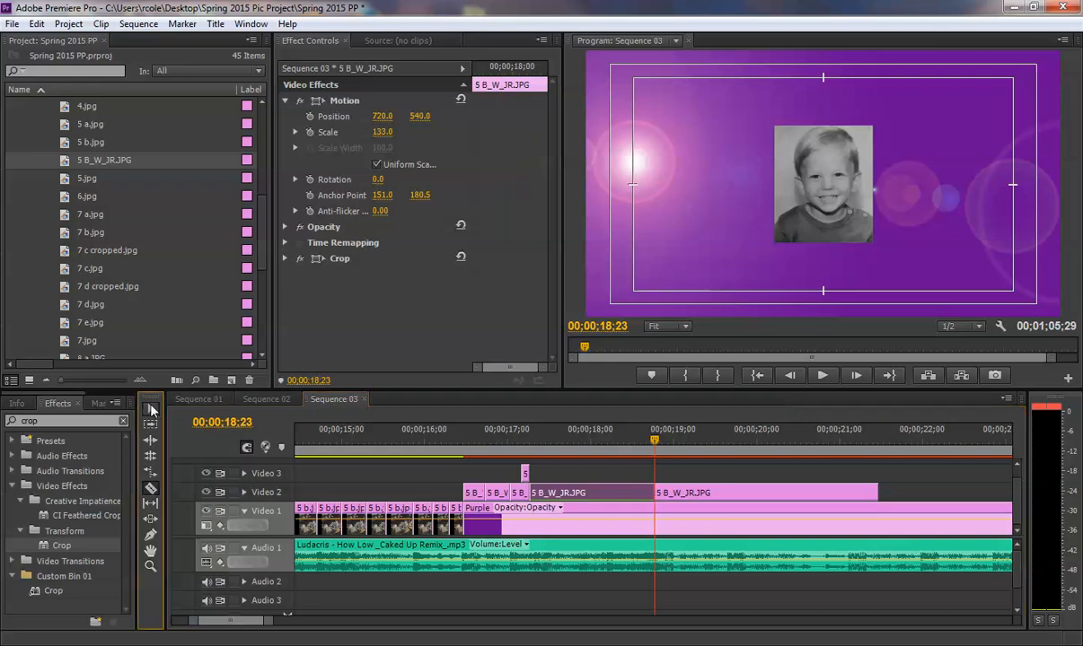
left_click_drag(693, 493, 568, 476)
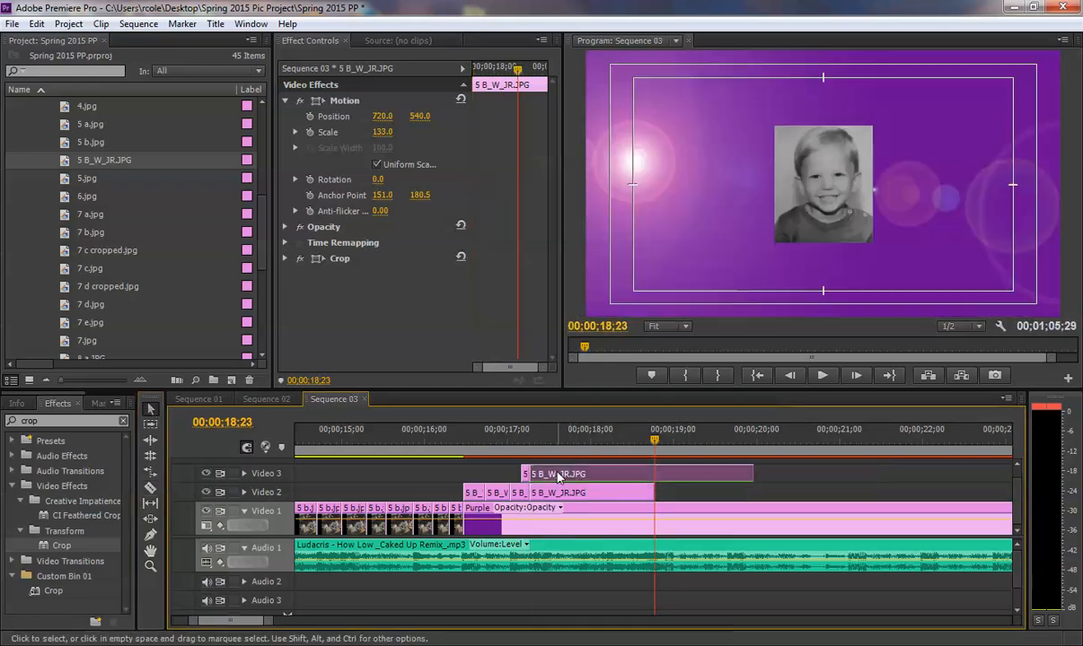
left_click(523, 442)
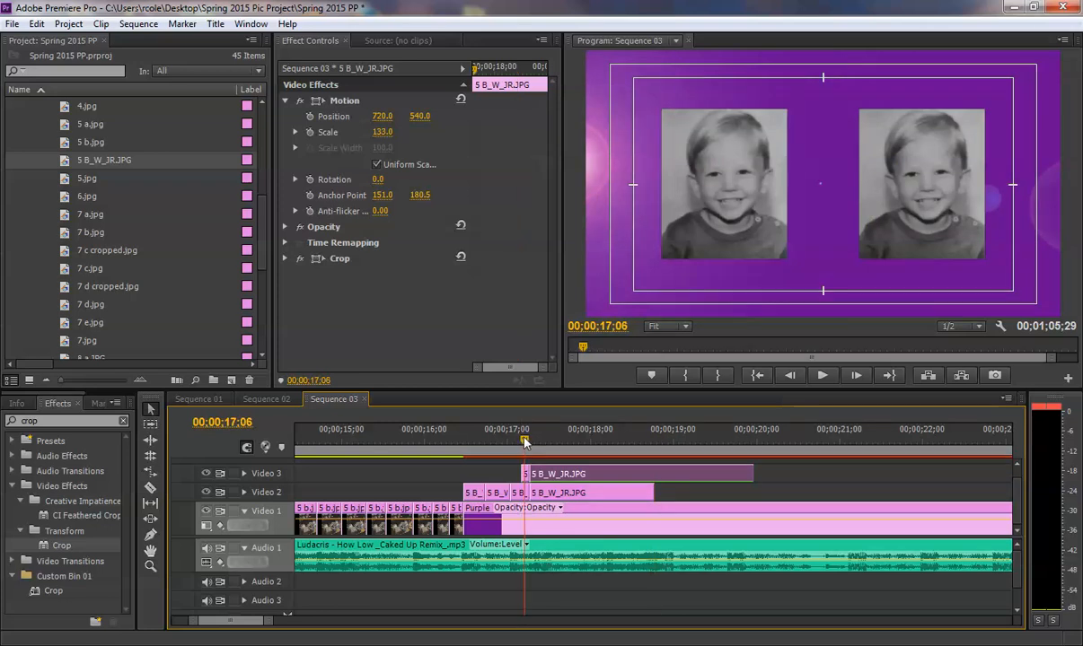
mouse_move(526, 442)
left_mouse_down()
mouse_move(535, 442)
mouse_move(524, 442)
left_mouse_up()
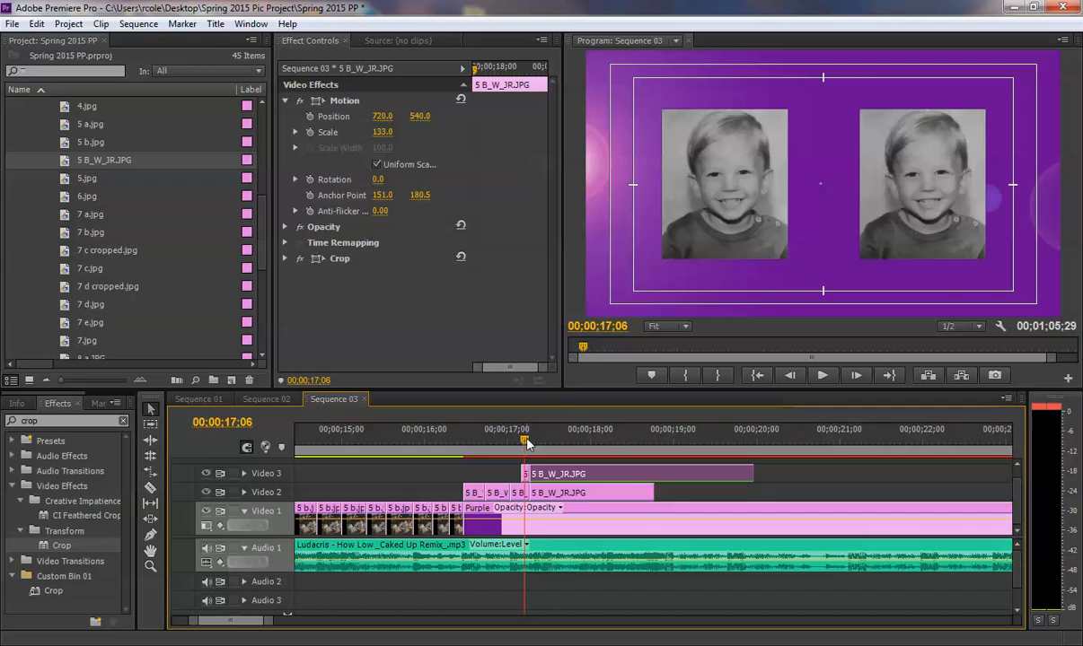
left_click_drag(526, 443, 537, 443)
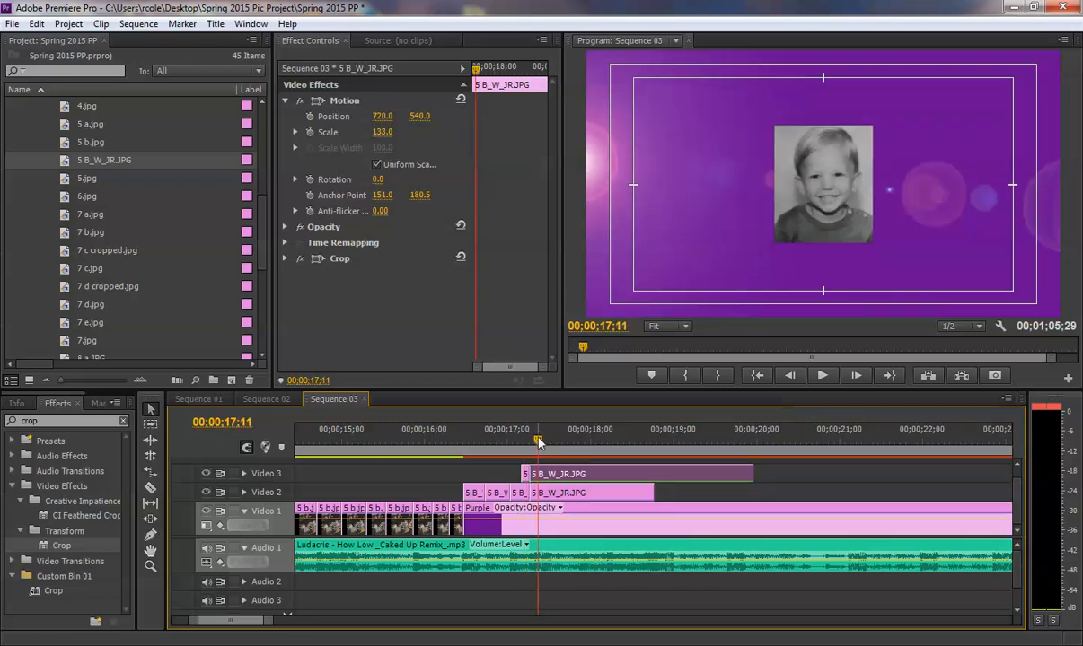
Set the horizontal position of the long 5 B_W_JR.JPG piece on Video 3 to 420
left_click_drag(381, 116, 387, 118)
left_click(387, 117)
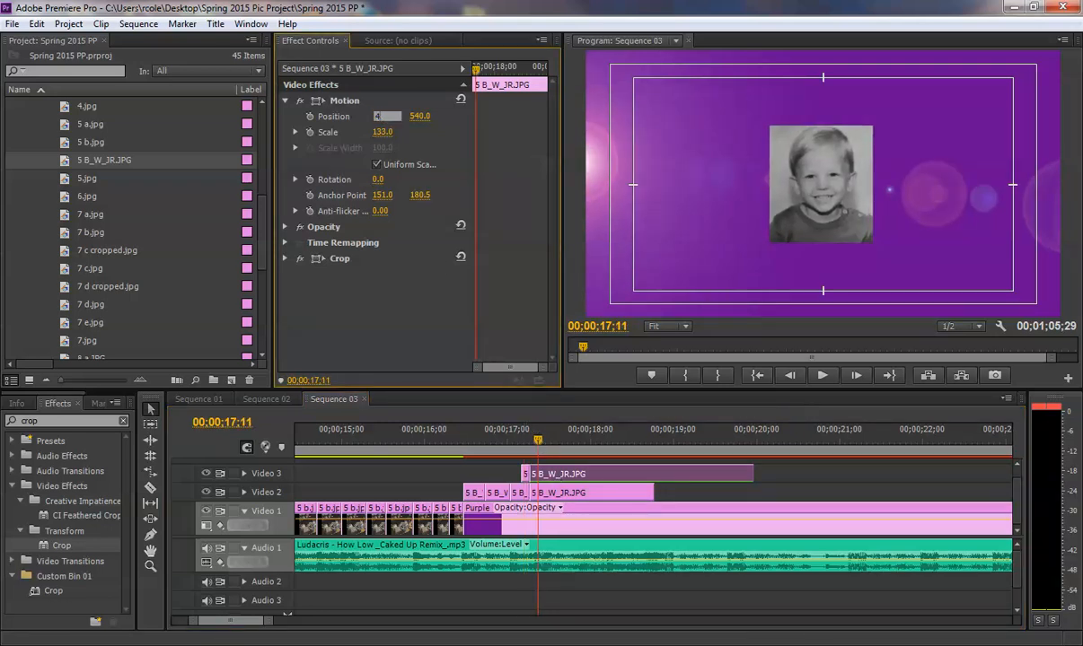
type("420")
key("Return")
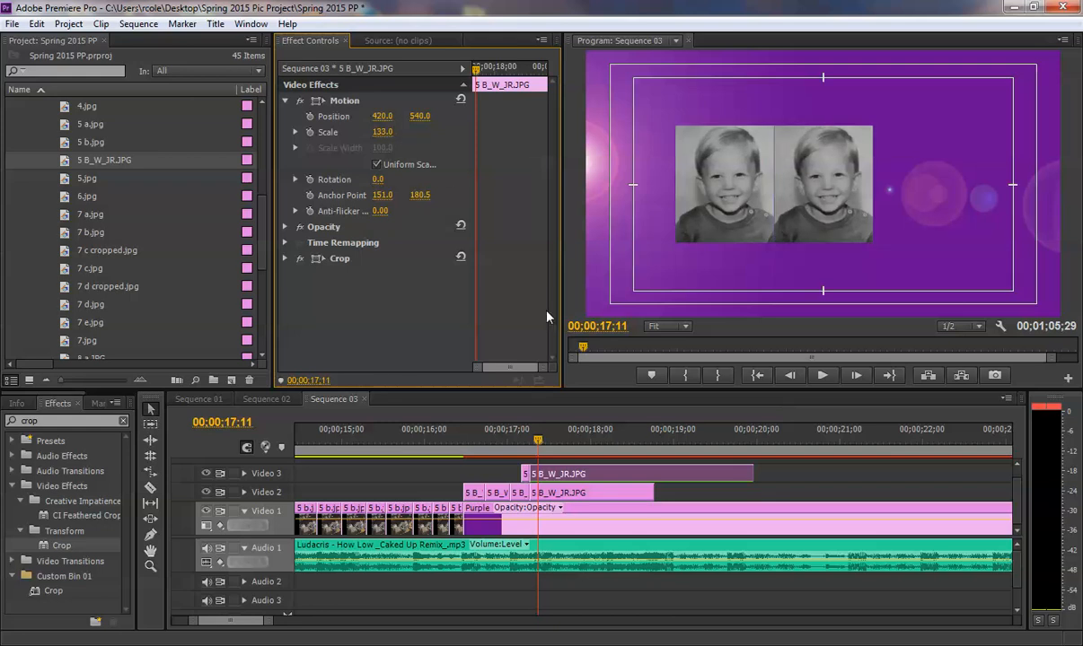
Set the horizontal position of the long 5 B_W_JR.JPG piece on Video 2 to 1020
left_click(552, 493)
left_click(383, 117)
type("1020")
key("Return")
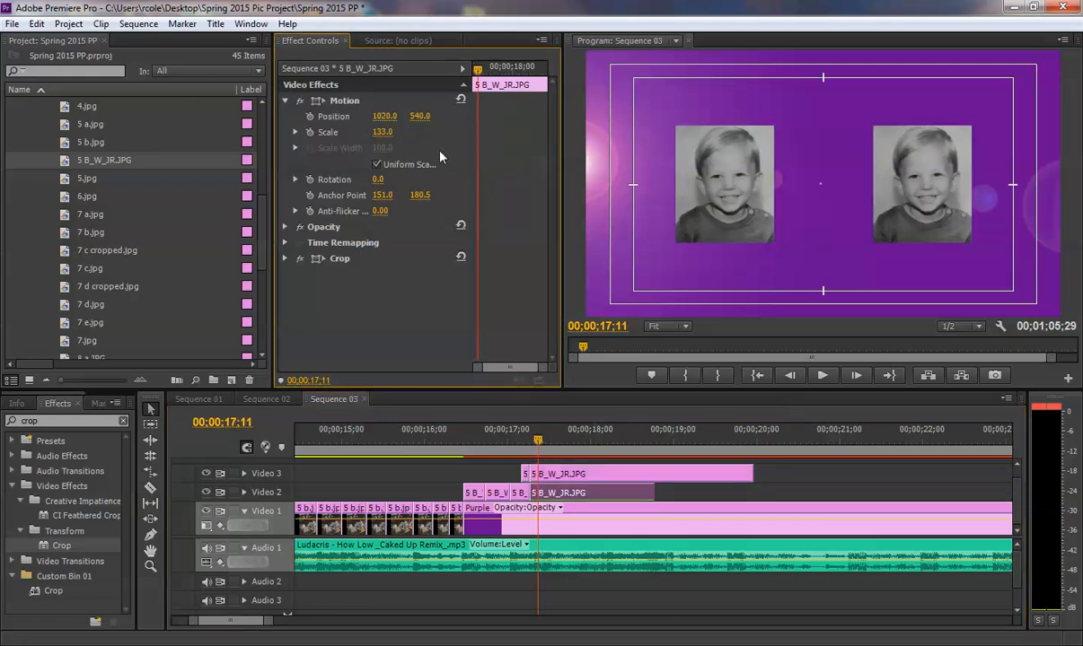
Enlarge the long Video 2 photo piece, trying scales of 170 and 200 before settling on 225
left_click(383, 132)
type("170")
key("Return")
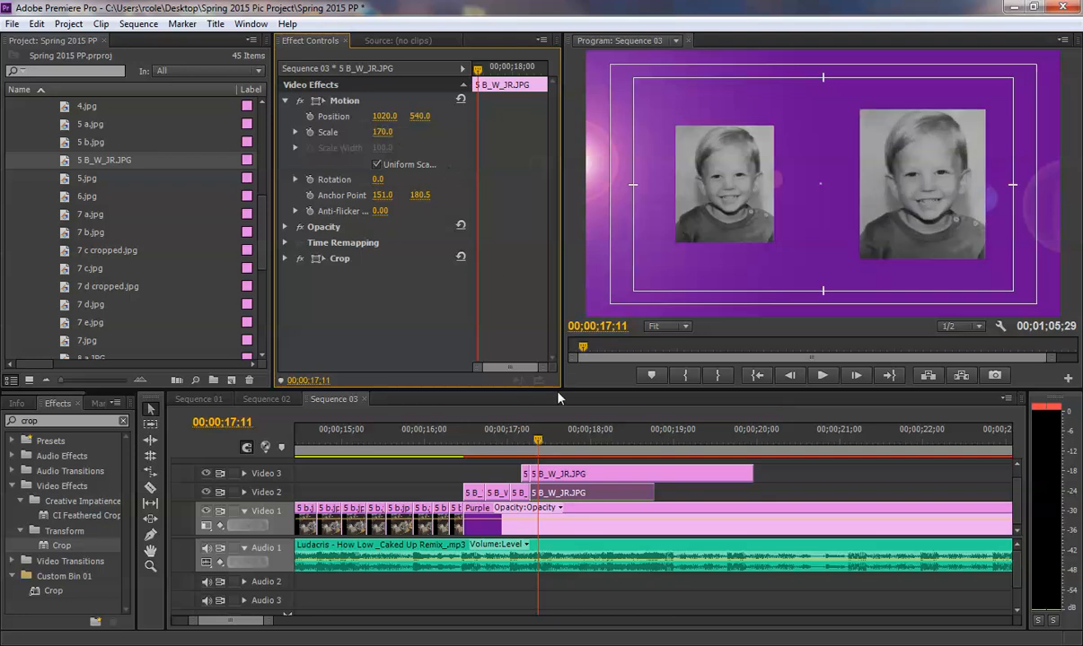
left_click(384, 132)
type("200")
key("Return")
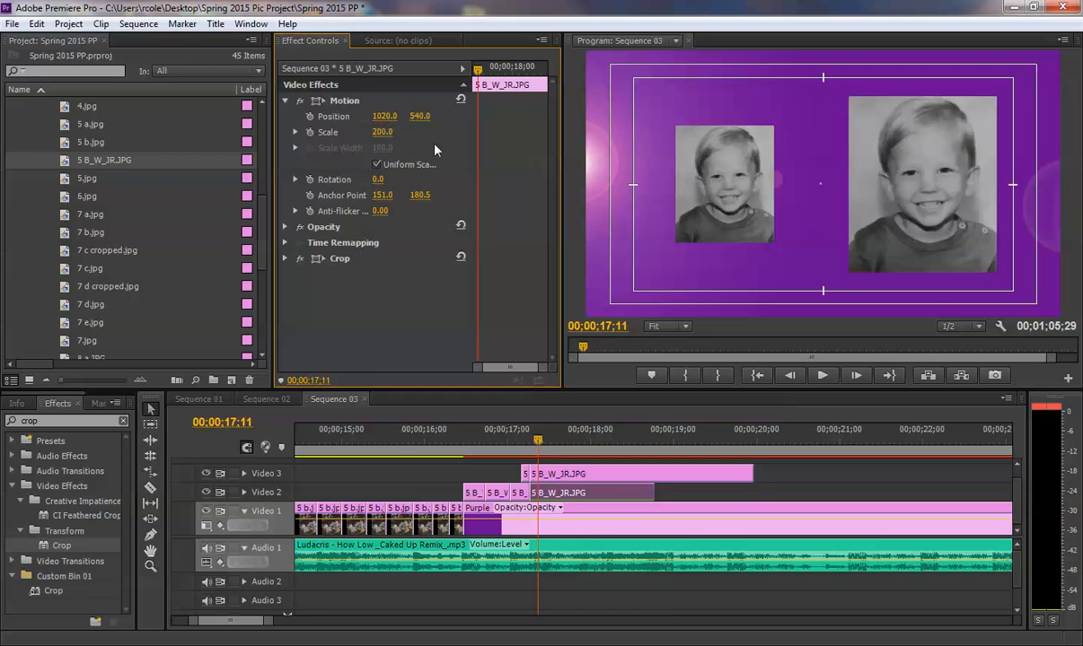
left_click(384, 132)
type("225")
key("Return")
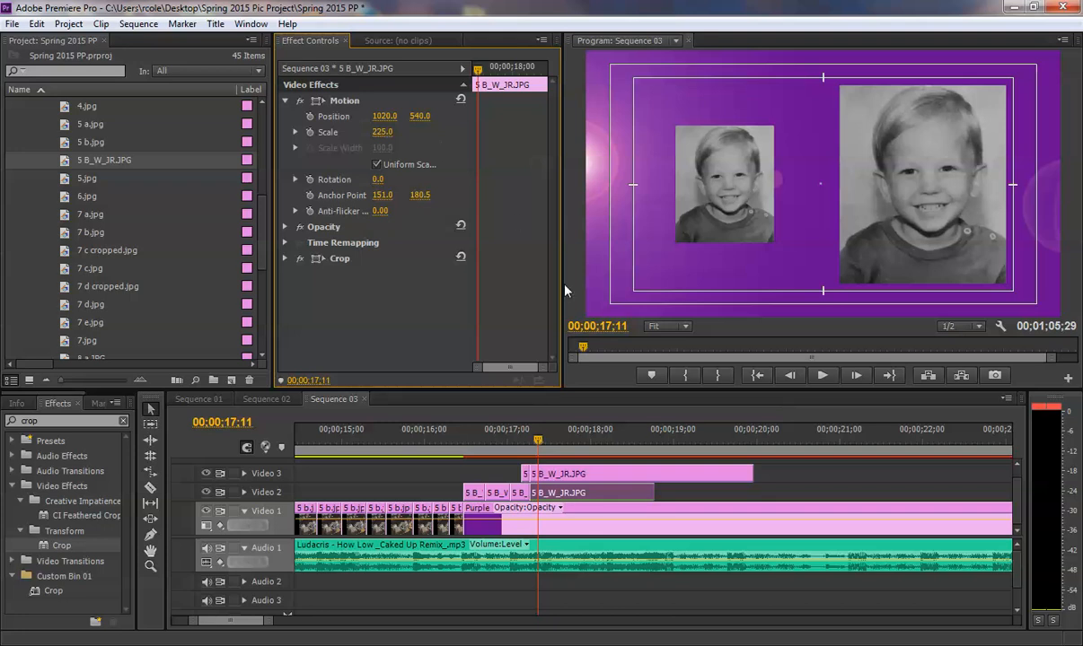
Set the scale of the long 5 B_W_JR.JPG piece on Video 3 to 225
left_click(547, 493)
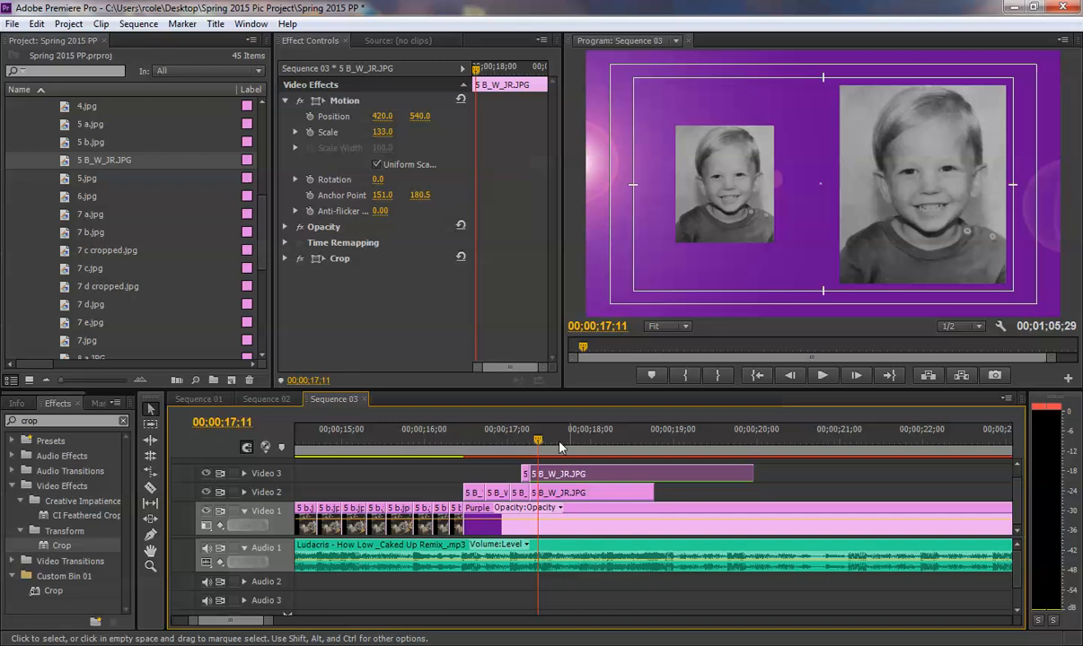
left_click(382, 132)
type("225")
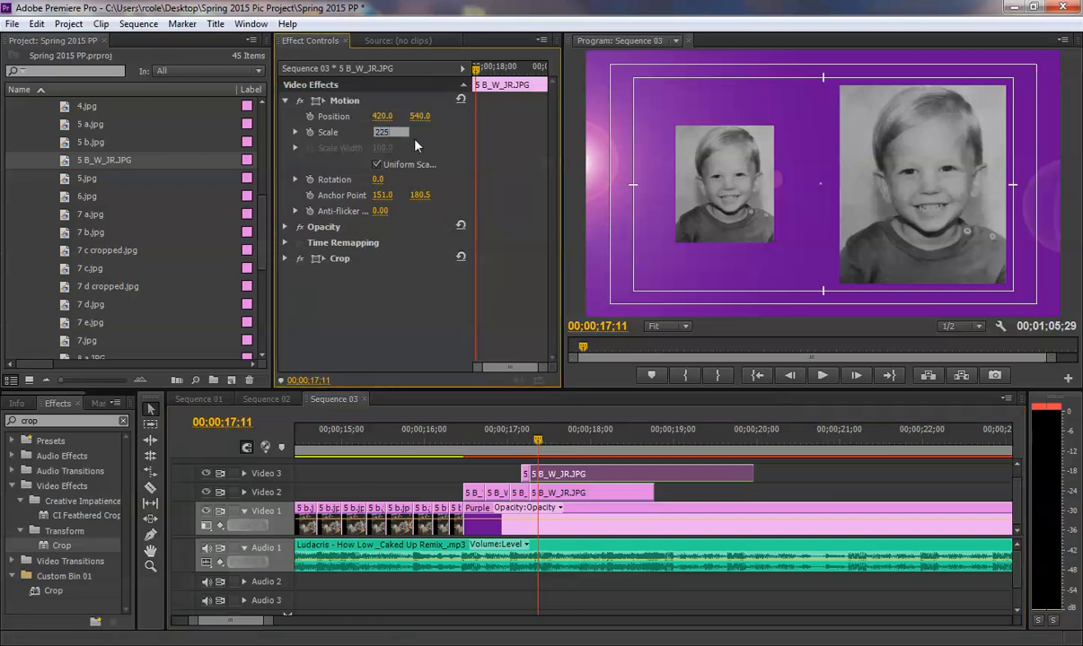
key("Return")
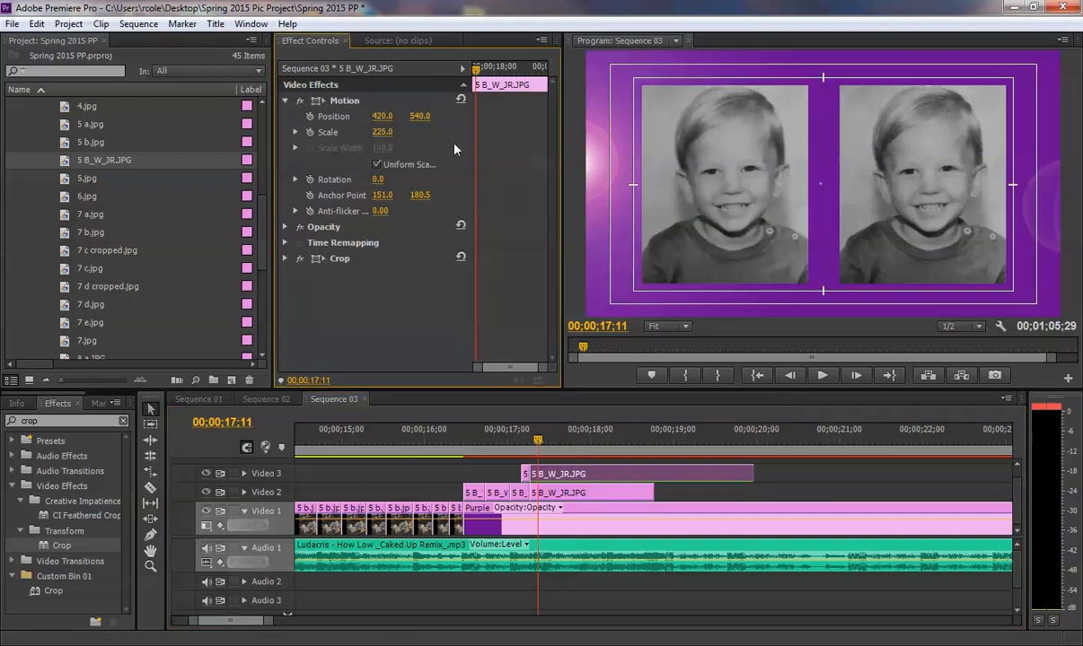
Play back the photo section twice, from about 00;00;17;00 and from about 00;00;16;24, through the enlarged side-by-side pair
left_click(506, 436)
key("space")
key("space")
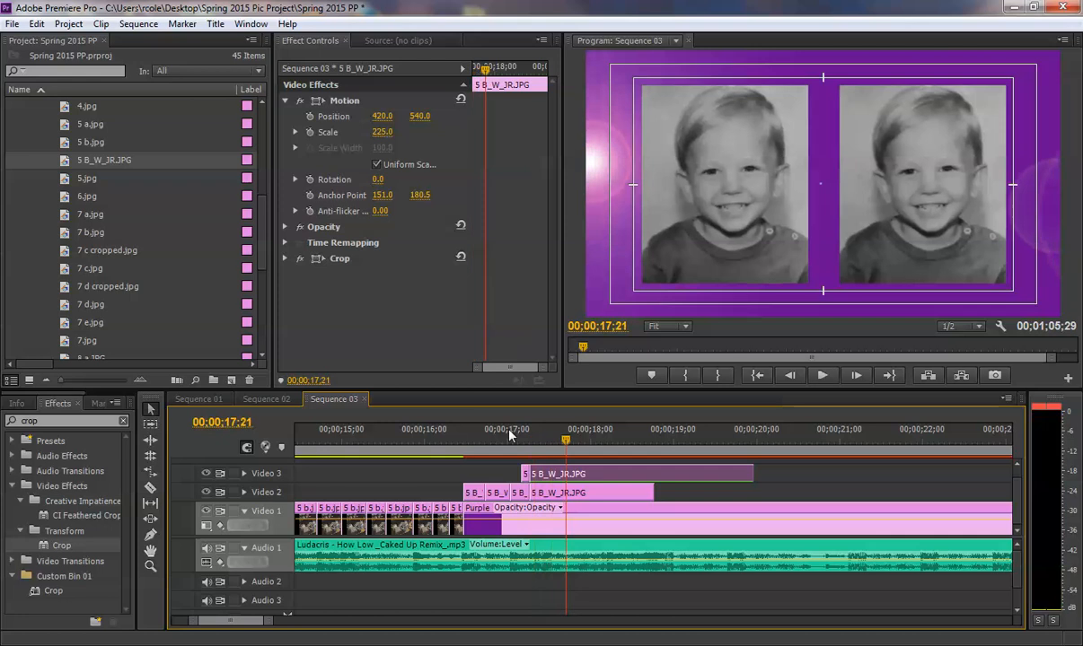
left_click(492, 437)
key("space")
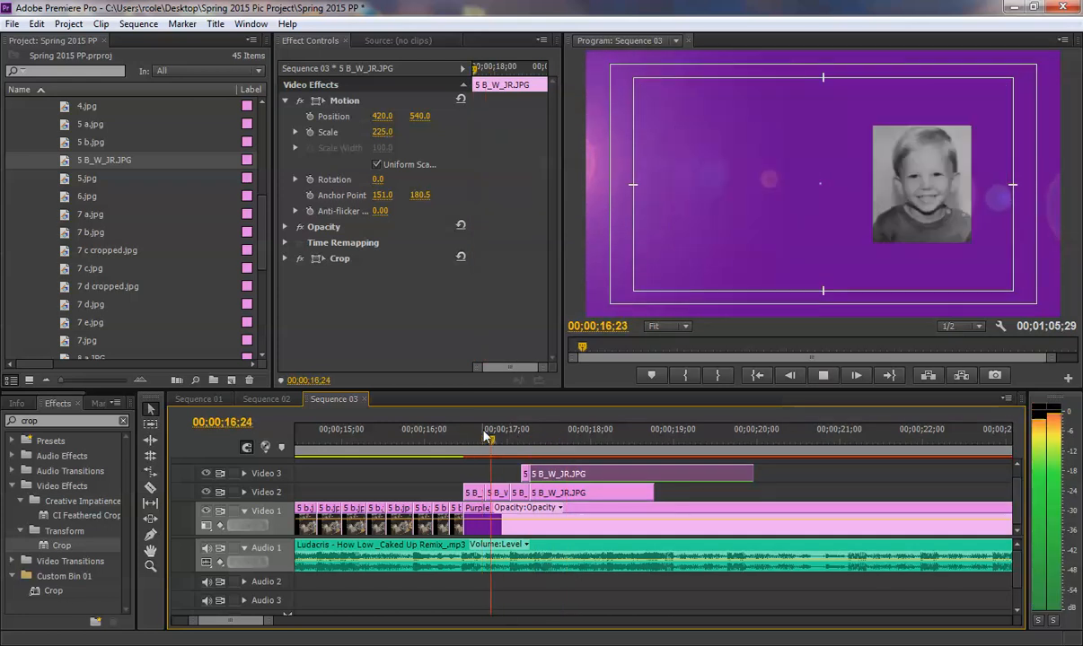
key("space")
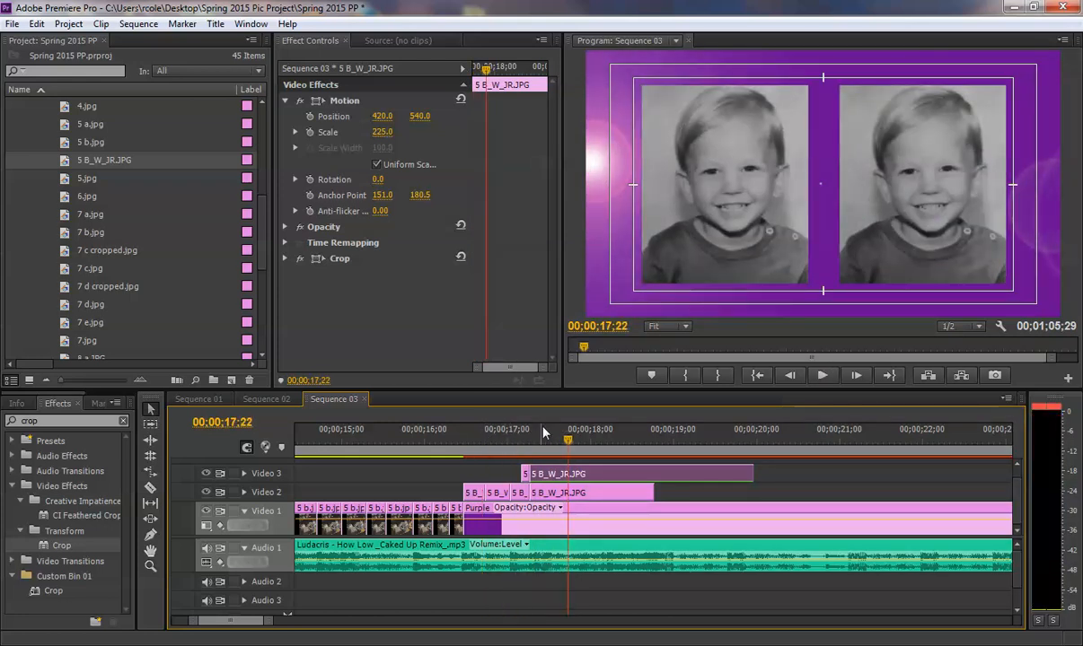
Trim the long Video 3 piece to end flush with the Video 2 piece at 00;00;18;23, and play back the section
left_click_drag(746, 473, 651, 473)
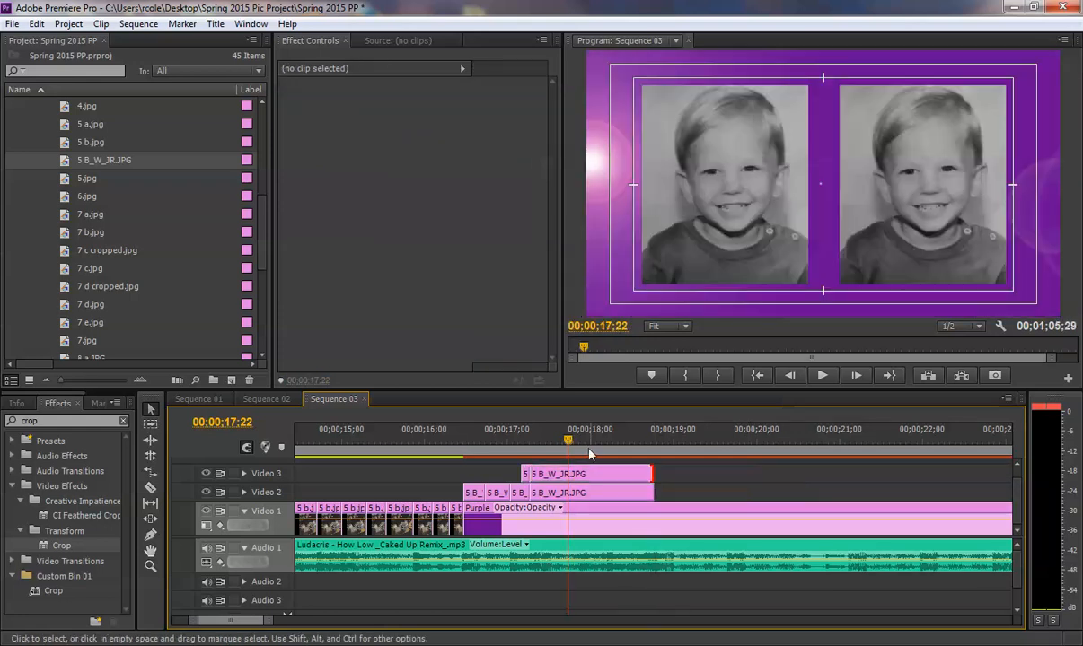
left_click(491, 444)
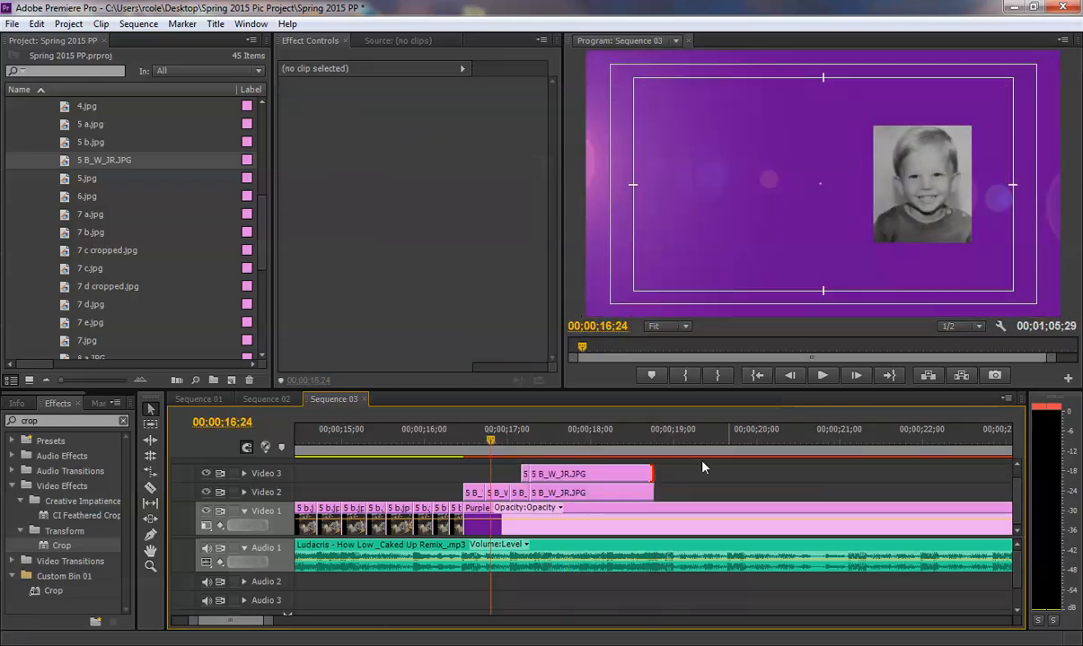
left_click(547, 443)
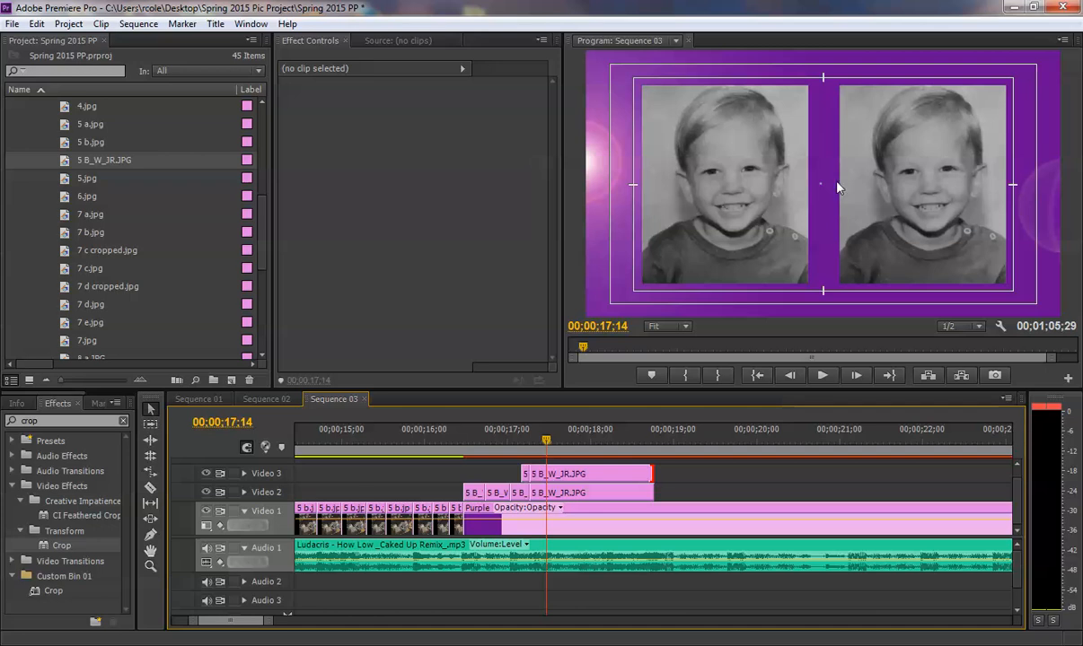
left_click(503, 440)
key("space")
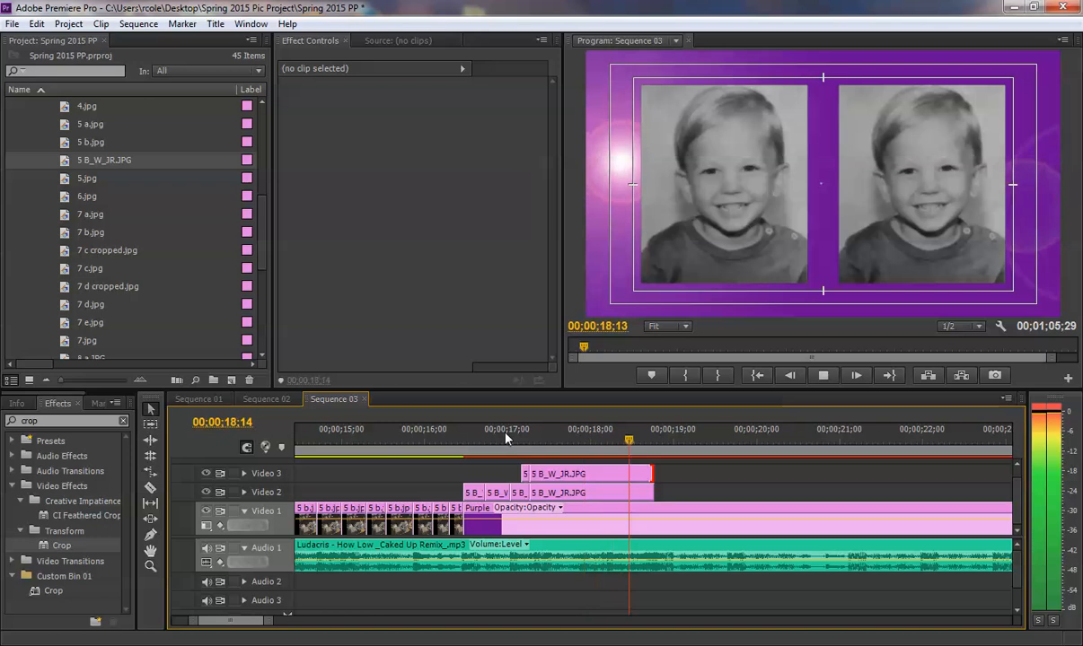
key("space")
left_click_drag(582, 441, 551, 441)
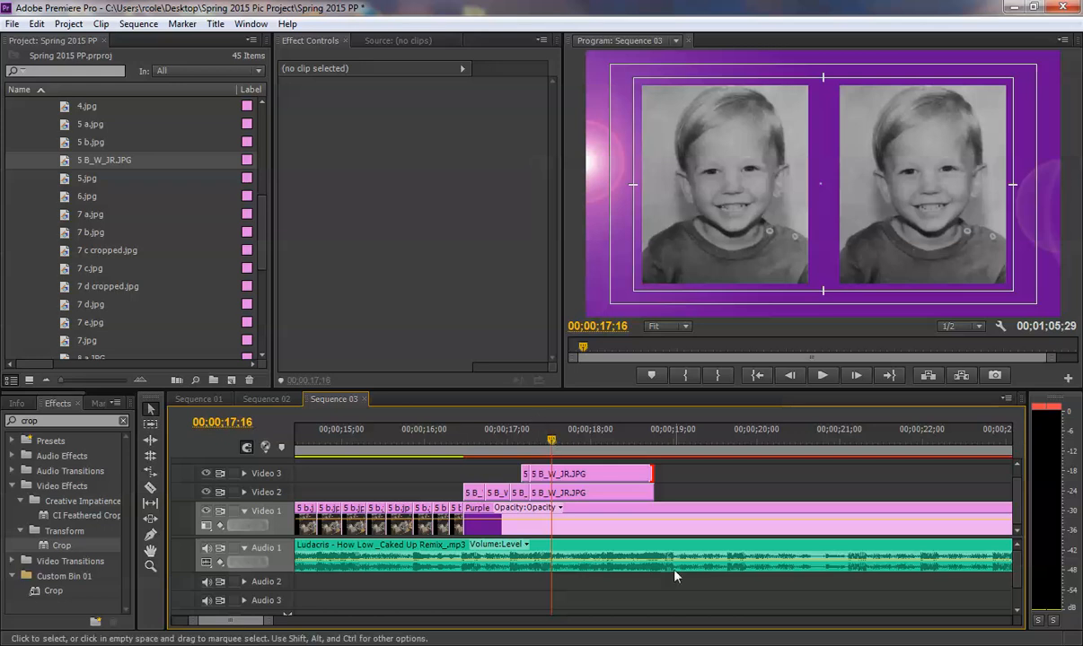
Try a scale of 297 on the long 5 B_W_JR.JPG piece on Video 2, and undo the change
left_click(580, 494)
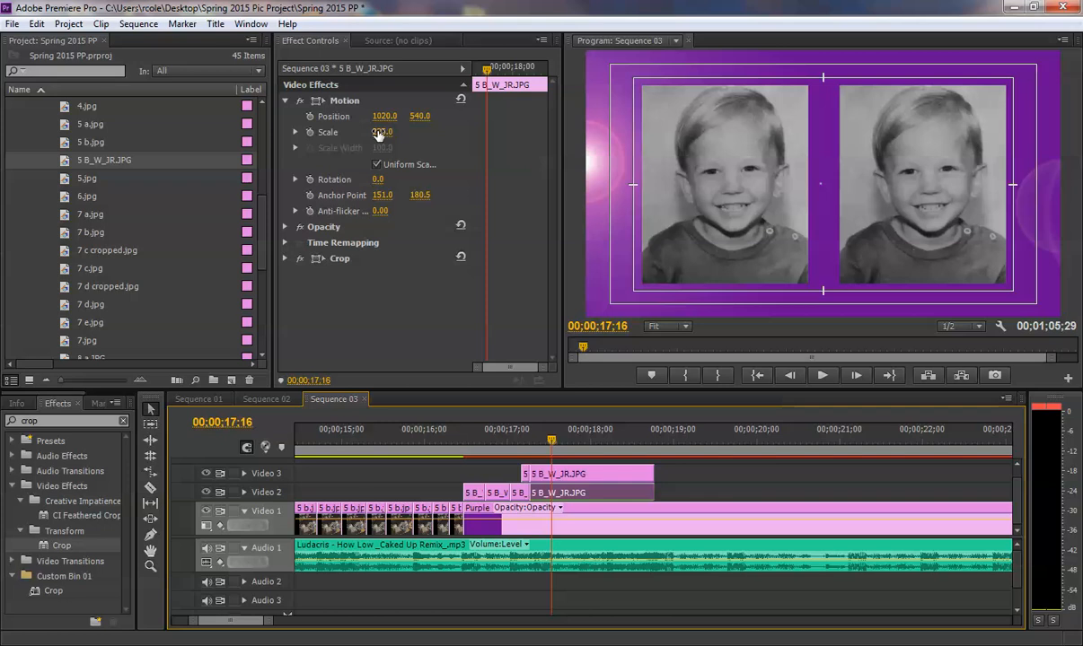
left_click_drag(378, 133, 555, 133)
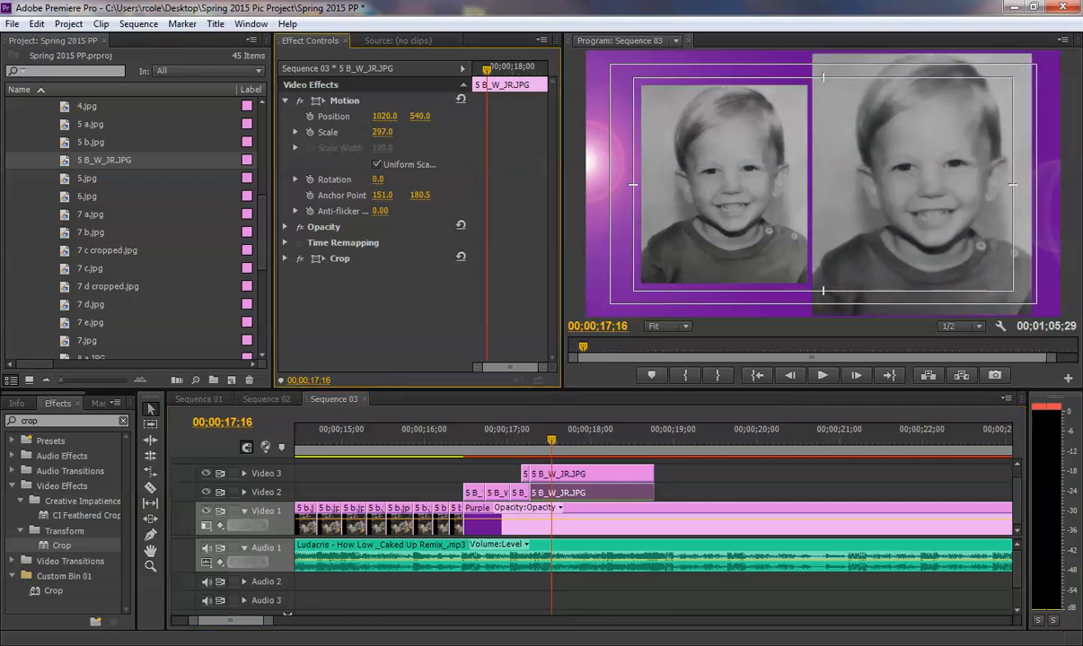
mouse_move(555, 133)
left_mouse_down()
mouse_move(512, 132)
mouse_move(555, 133)
left_mouse_up()
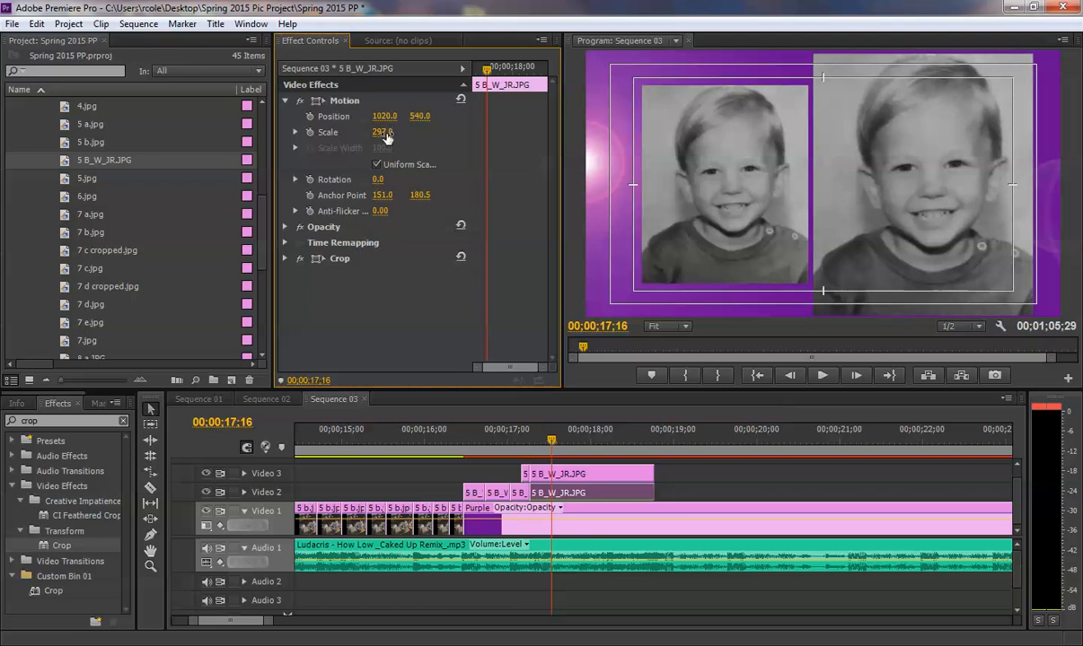
key("ctrl+z")
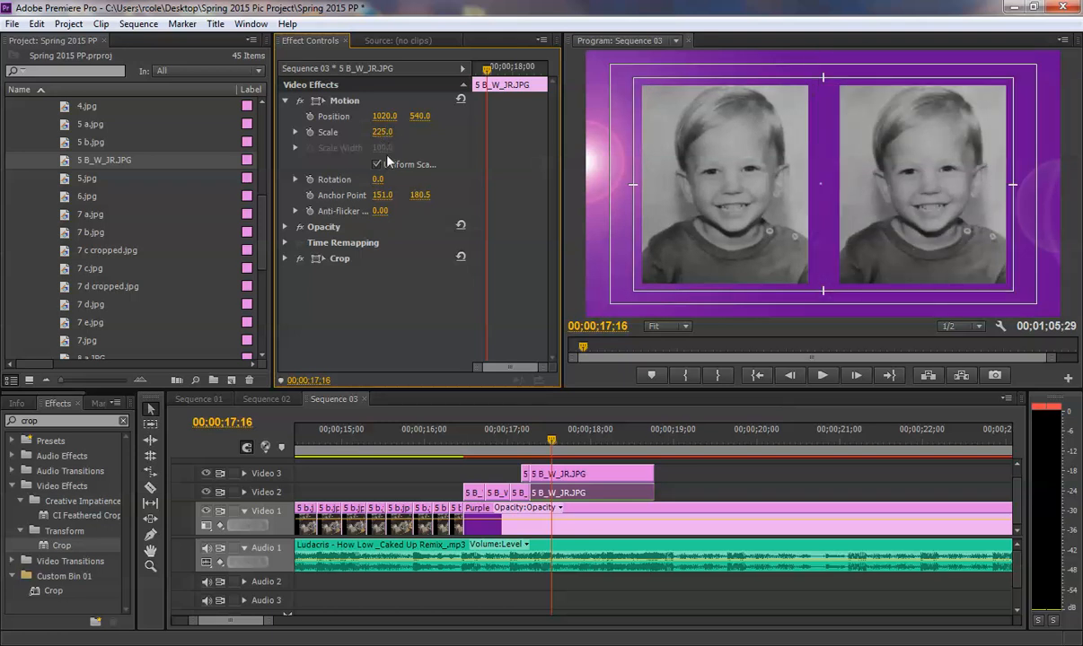
Turn on Scale keyframing for the long 5 B_W_JR.JPG piece on Video 2 and place the 225 keyframe at the clip's start
left_click(310, 132)
left_click_drag(267, 113, 61, 116)
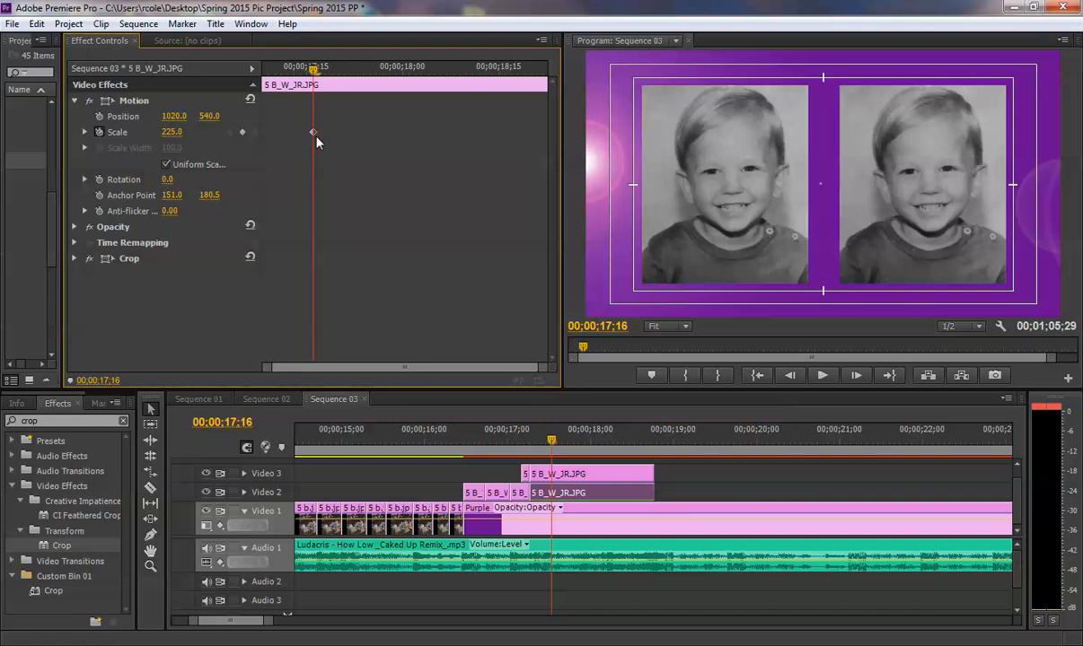
left_click_drag(314, 134, 269, 133)
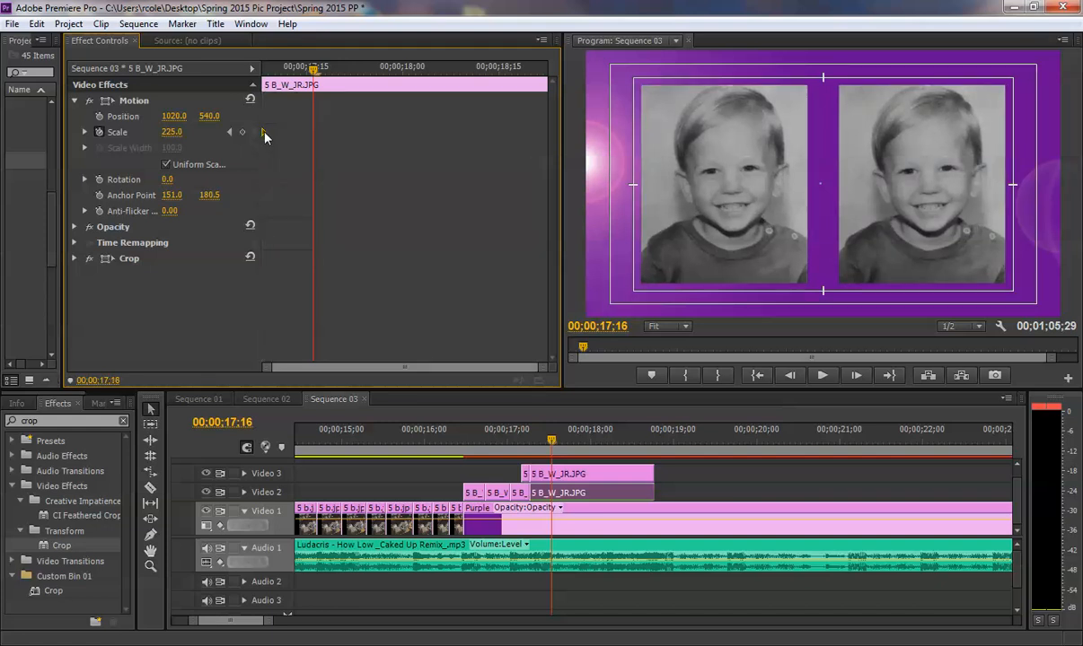
Add a Scale keyframe of 325 to the long Video 2 piece and move it to the clip's end
left_click_drag(314, 71, 552, 77)
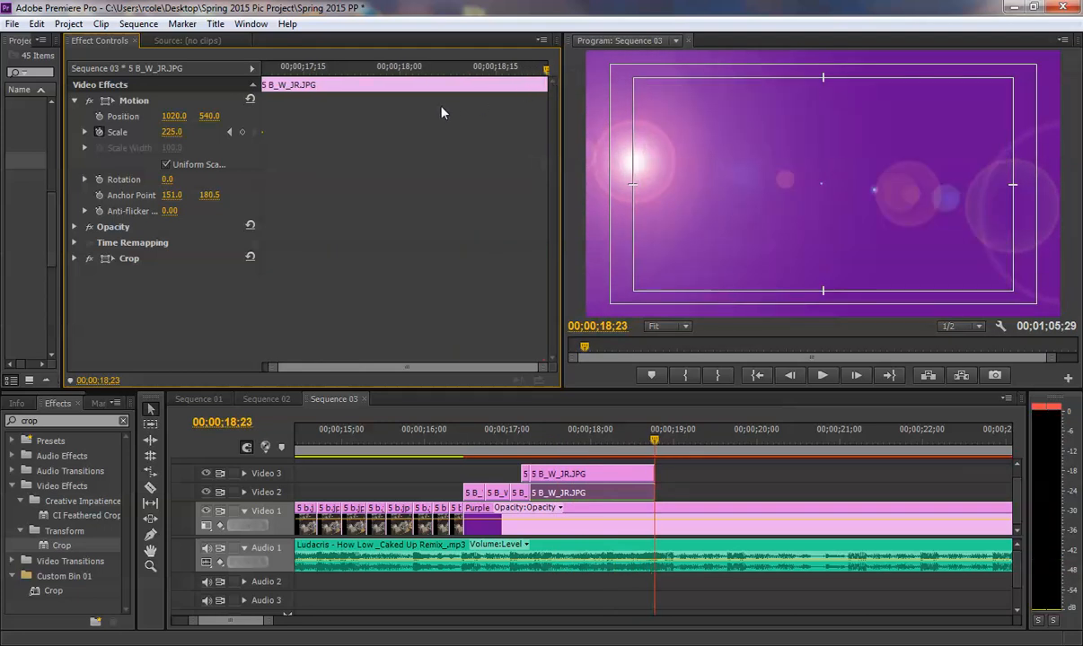
left_click_drag(541, 368, 552, 370)
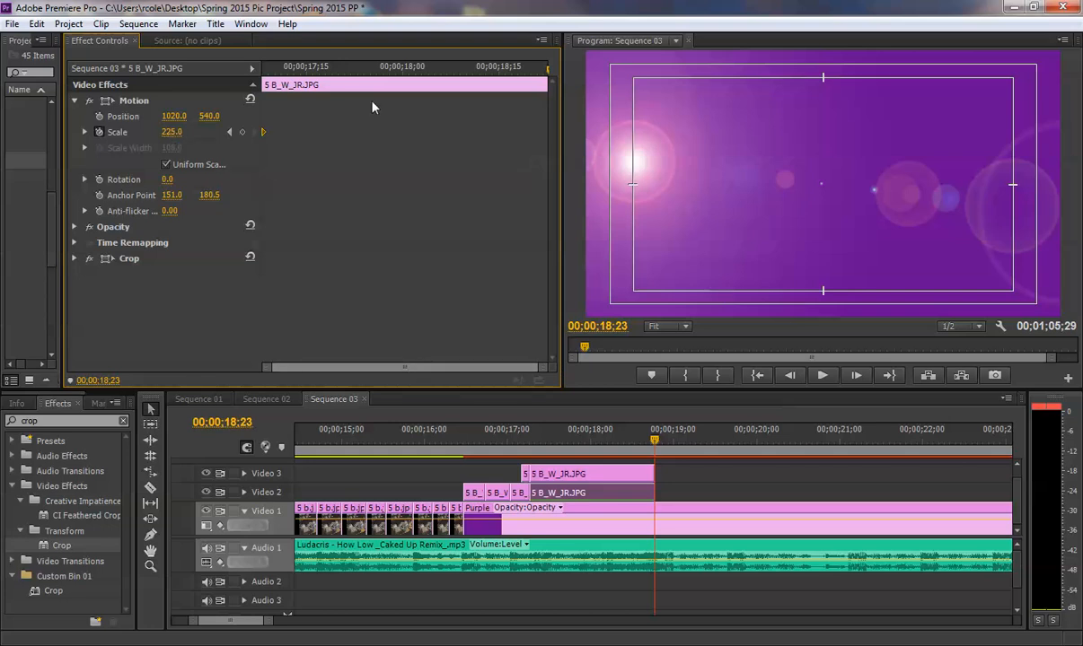
left_click(531, 70)
left_click_drag(531, 72, 518, 74)
left_click_drag(170, 141, 254, 141)
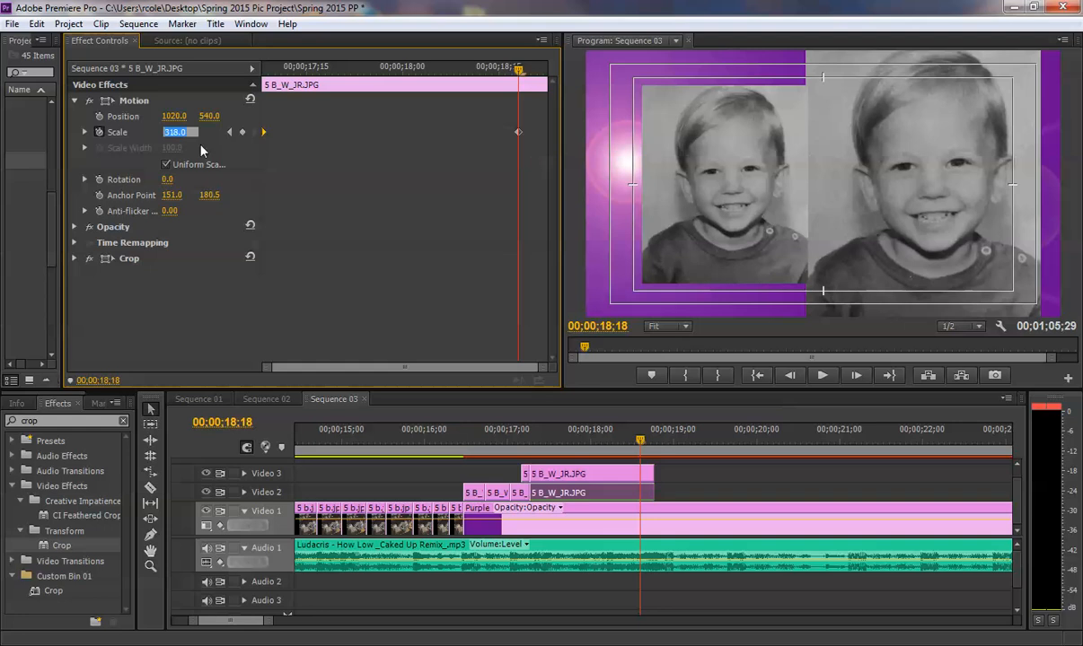
type("325")
key("Return")
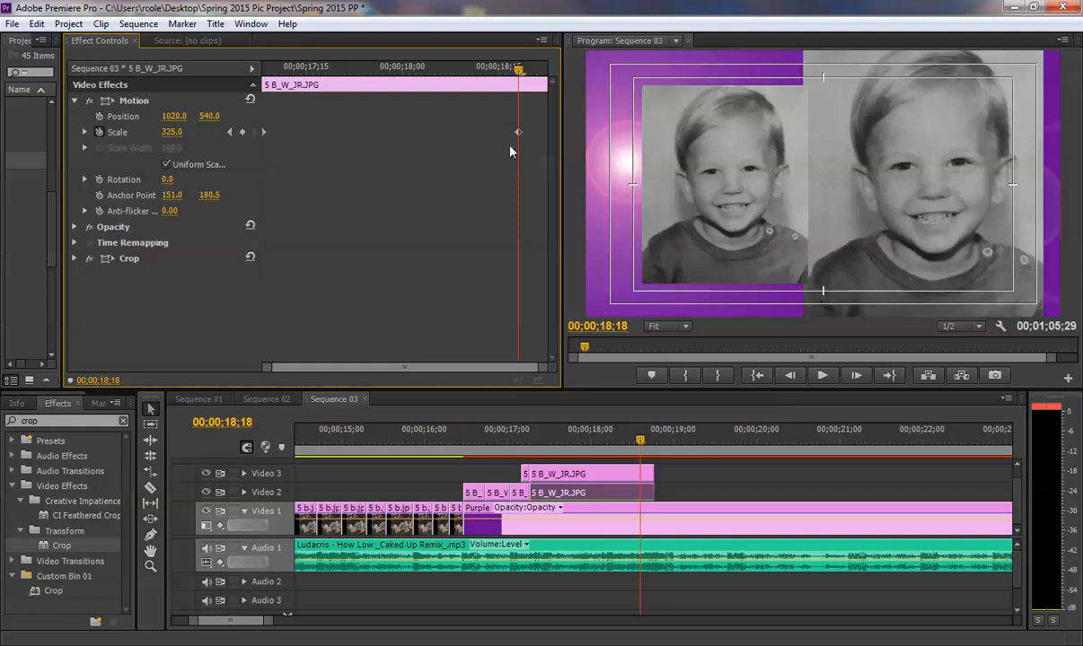
left_click_drag(519, 135, 555, 165)
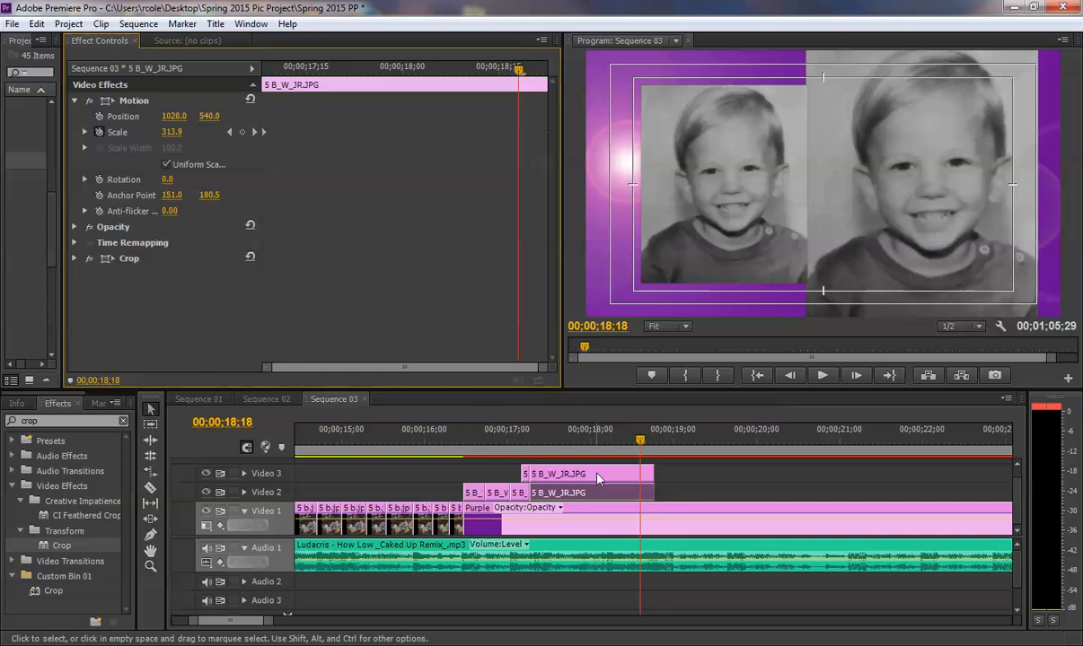
Play back the animated Video 2 photo twice from about 00;00;17;07
left_click(528, 442)
key("space")
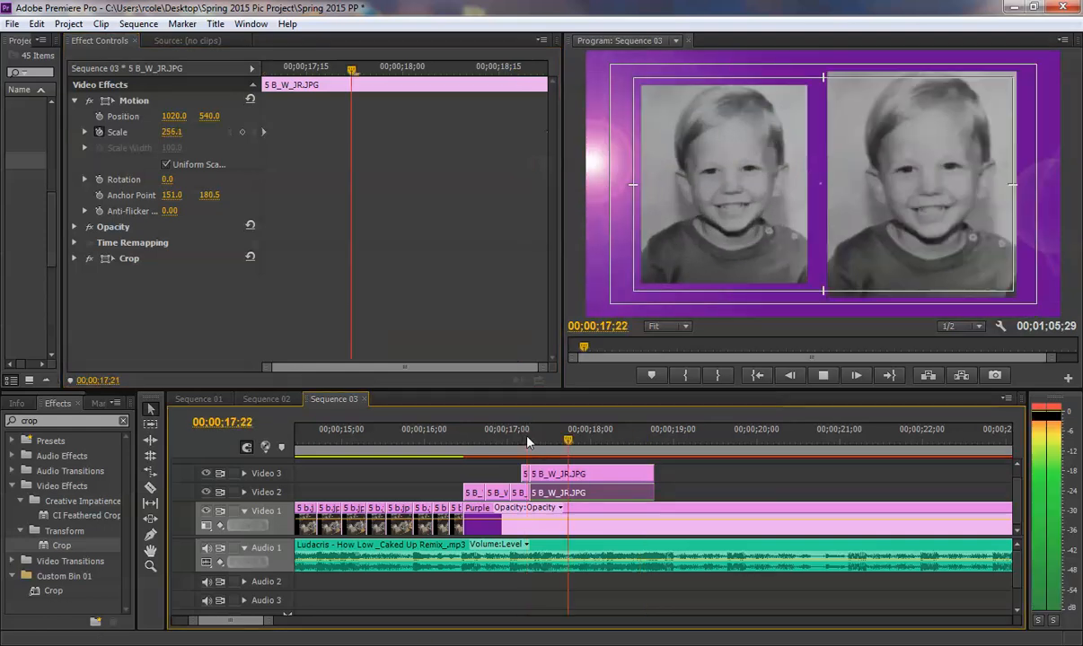
key("space")
left_click(529, 436)
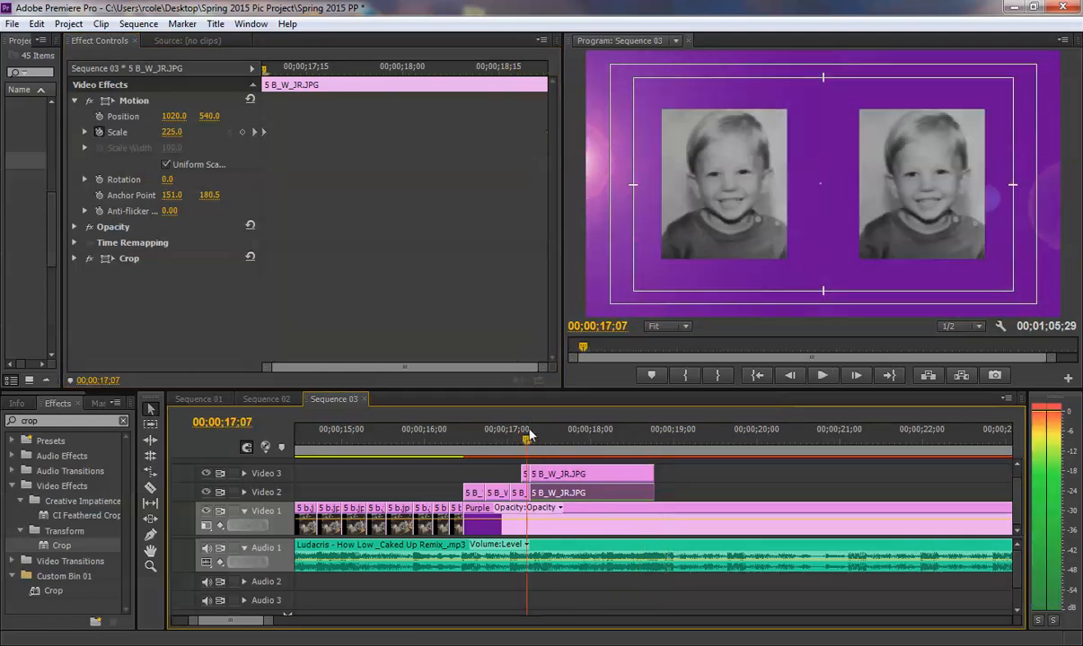
key("space")
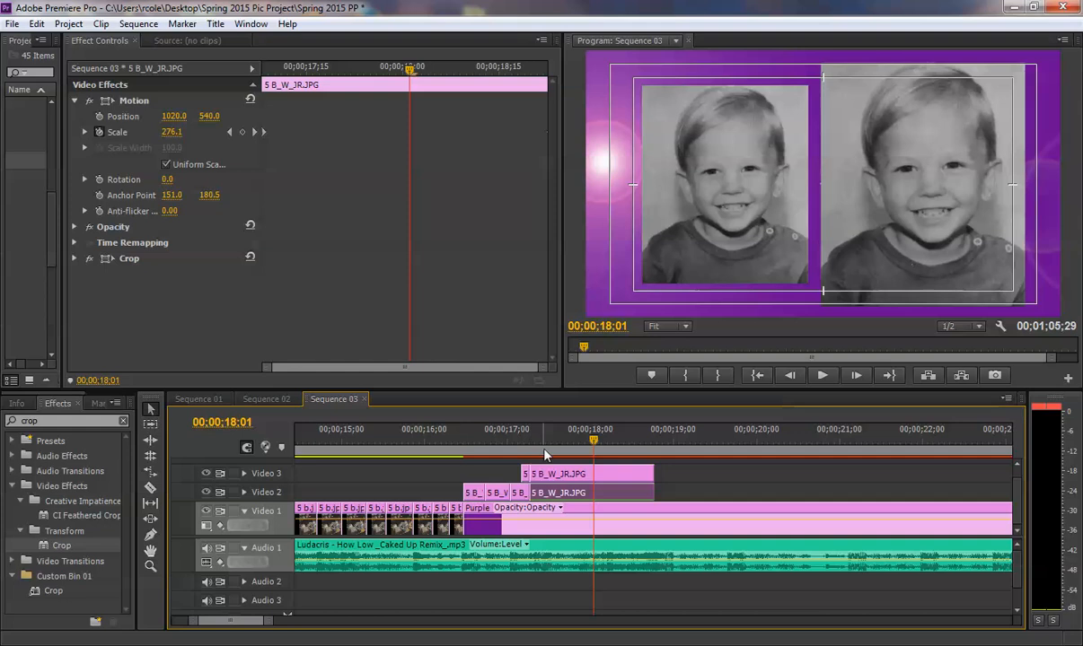
Turn on Scale keyframing for the long 5 B_W_JR.JPG piece on Video 3 and place the 225 keyframe at the clip's start
left_click(551, 435)
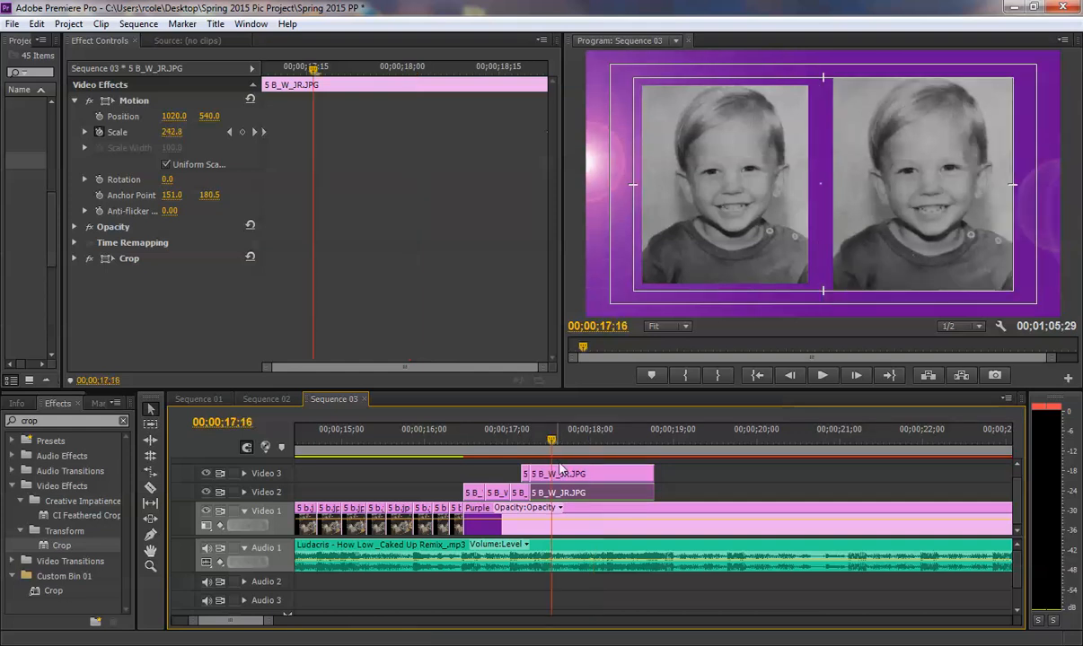
left_click(566, 491)
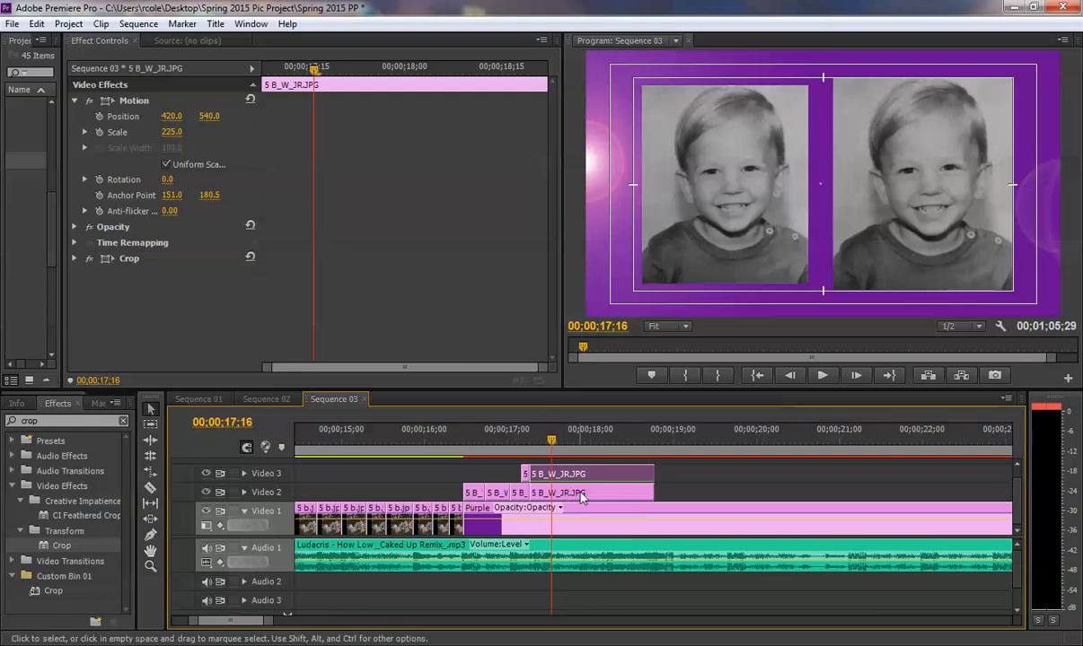
left_click(98, 132)
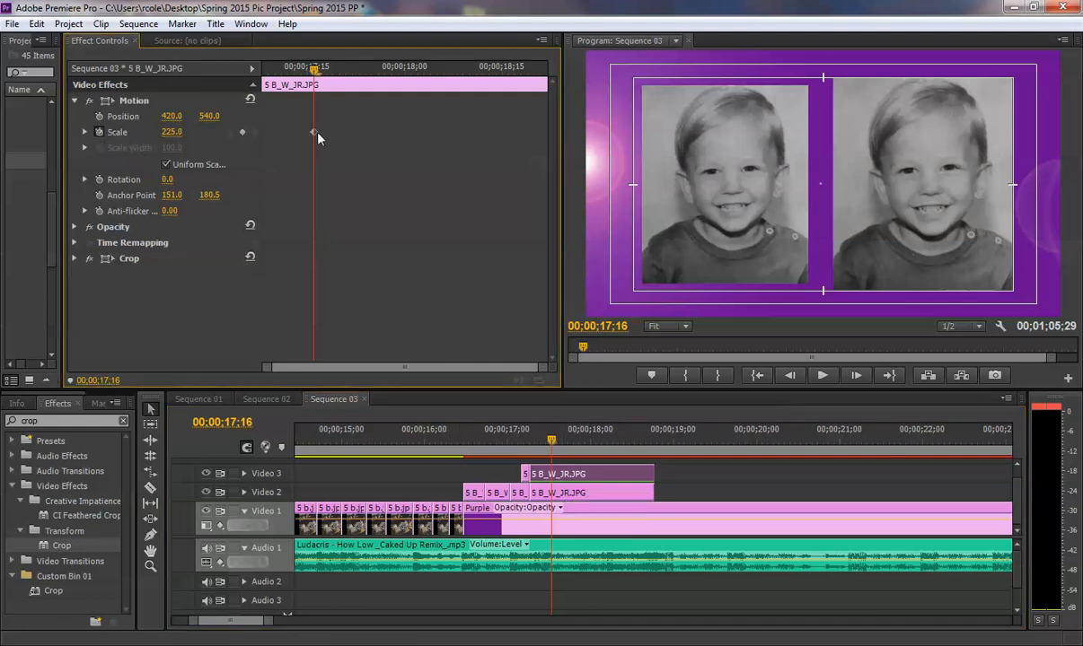
left_click_drag(310, 133, 256, 130)
Set the long Video 3 piece's scale to 325 and move the new keyframe to the clip's end
left_click(179, 131)
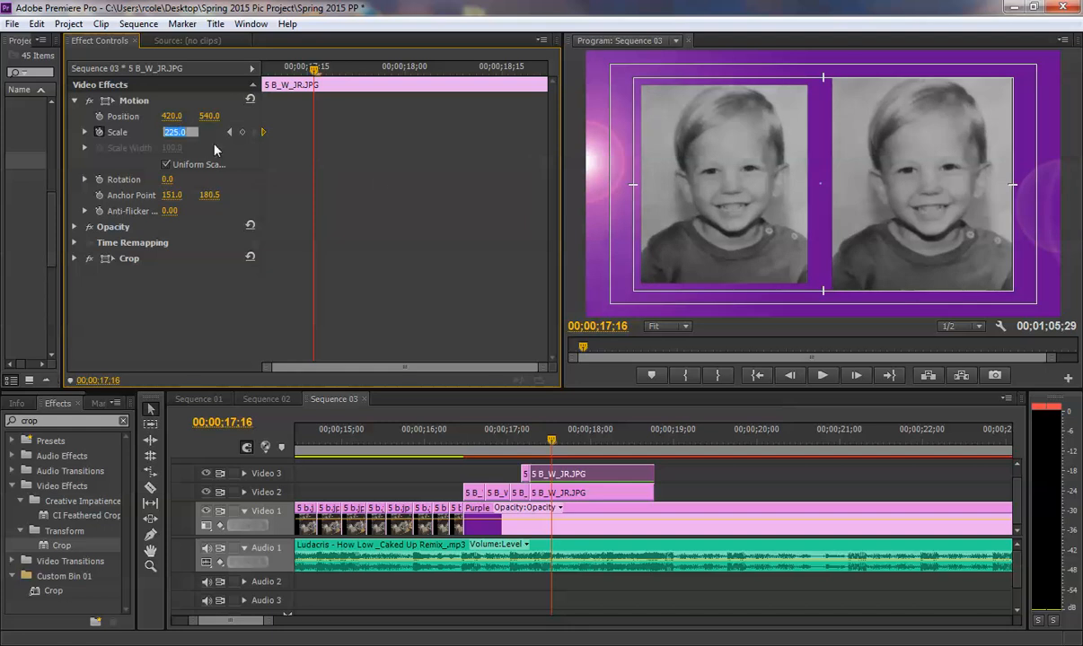
type("325")
key("Return")
left_click_drag(314, 132, 551, 136)
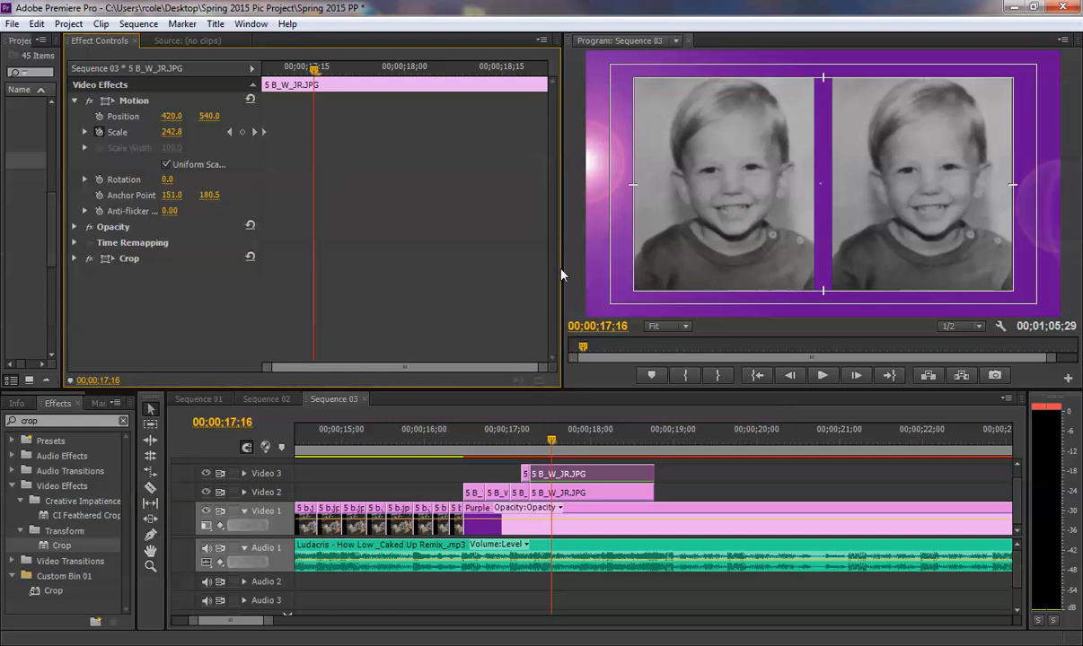
Enlarge the program preview, then play back and scrub the side-by-side zoom from just after 00;00;17;00
left_click_drag(562, 276, 739, 204)
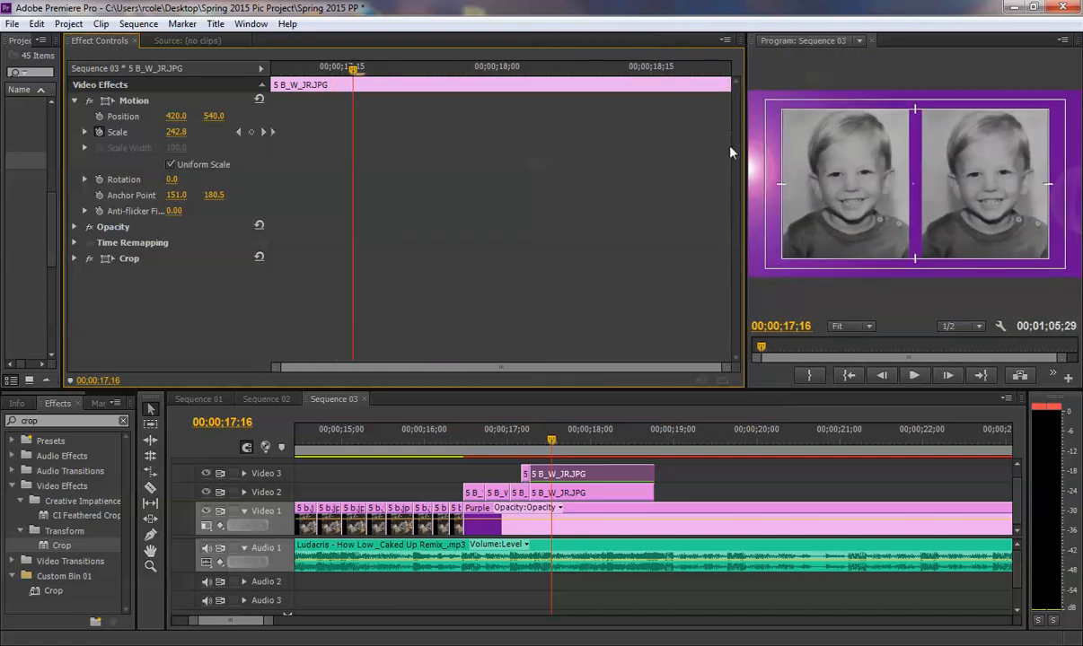
left_click_drag(746, 164, 482, 165)
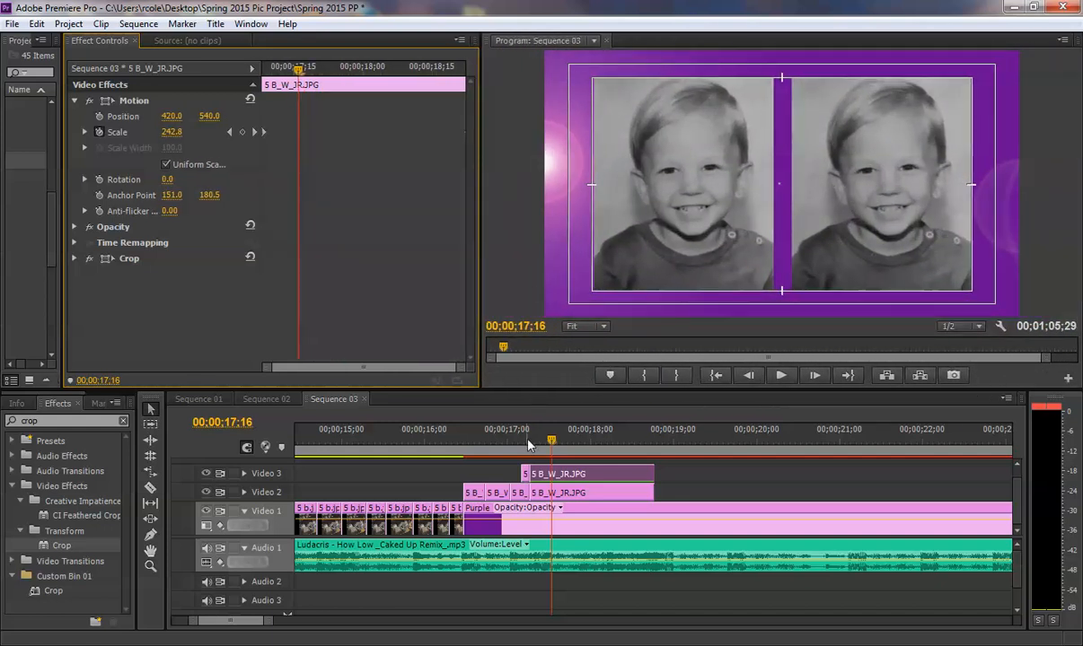
left_click(519, 440)
key("space")
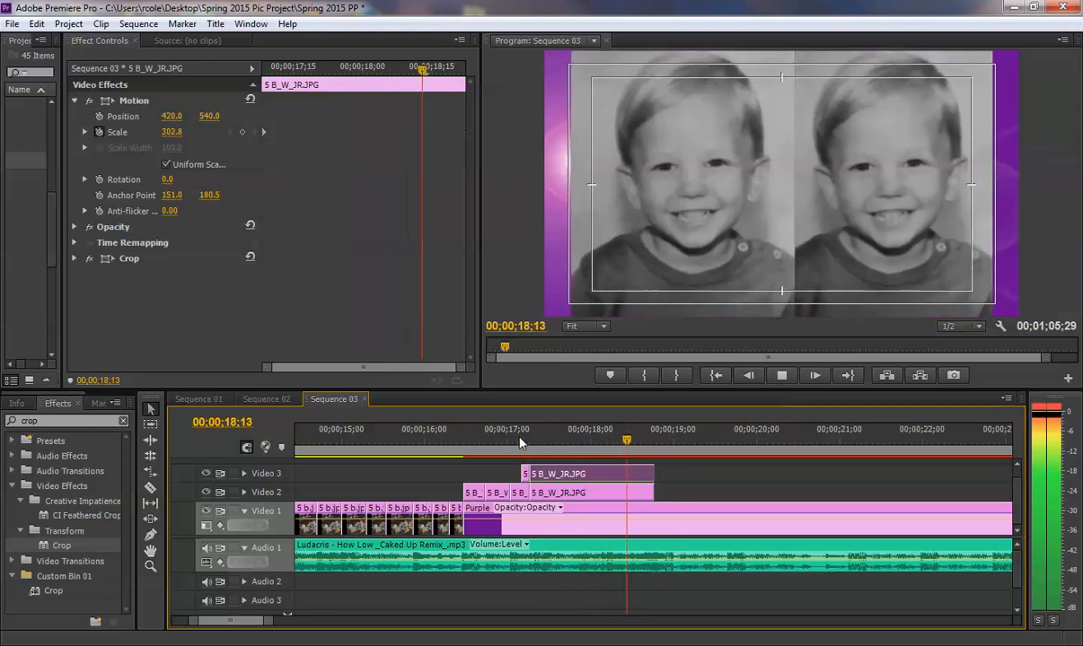
key("space")
left_click_drag(529, 431, 613, 424)
left_click_drag(634, 423, 528, 422)
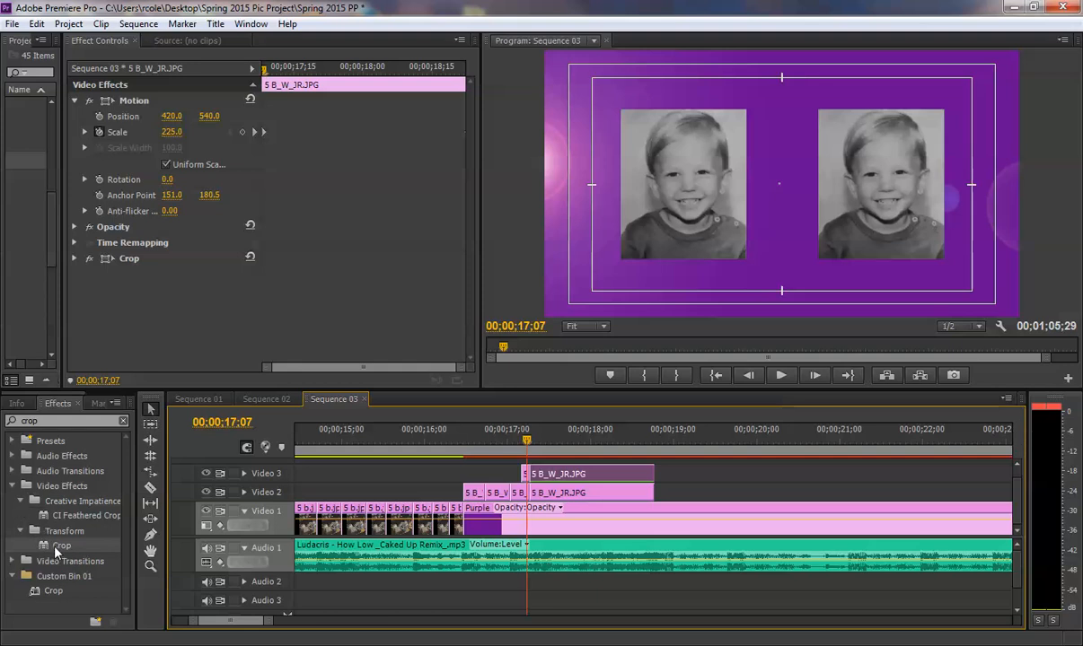
Clear the crop search and apply the Fast Blur Out preset from Blurs to both long 5 B_W_JR.JPG pieces on Video 2 and 3
left_click(13, 486)
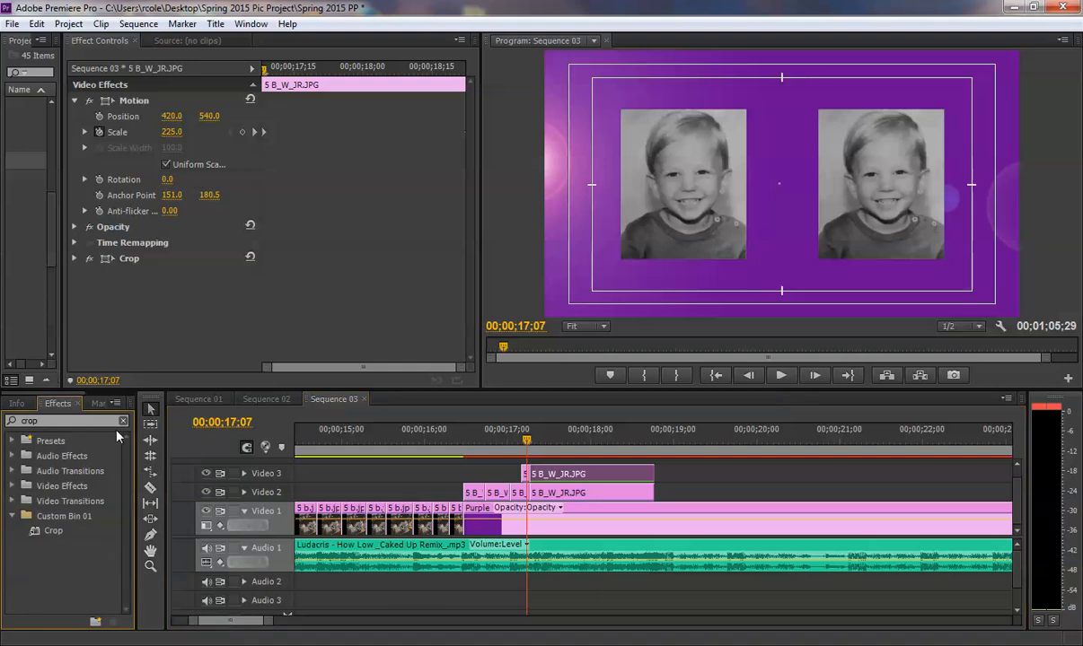
left_click(123, 421)
left_click(12, 441)
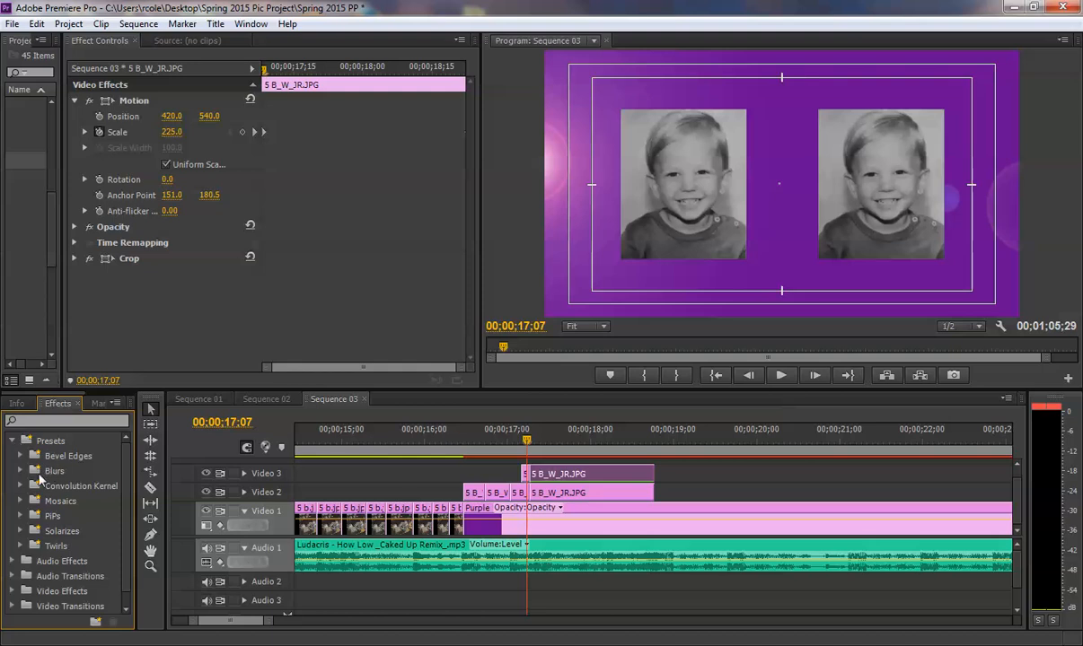
left_click(20, 471)
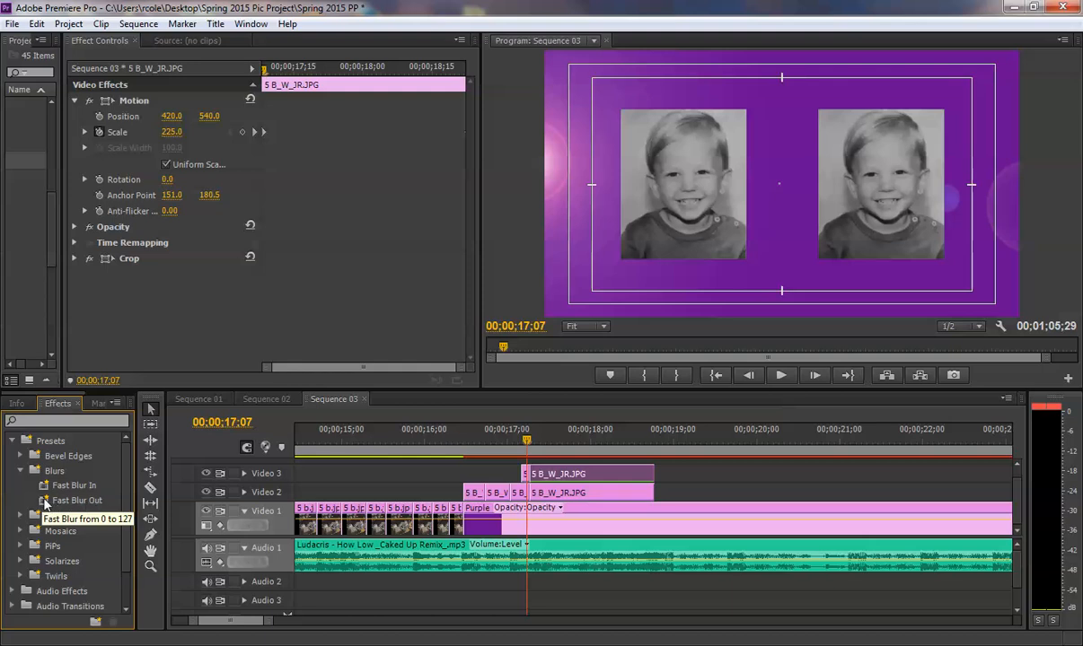
left_click(44, 500)
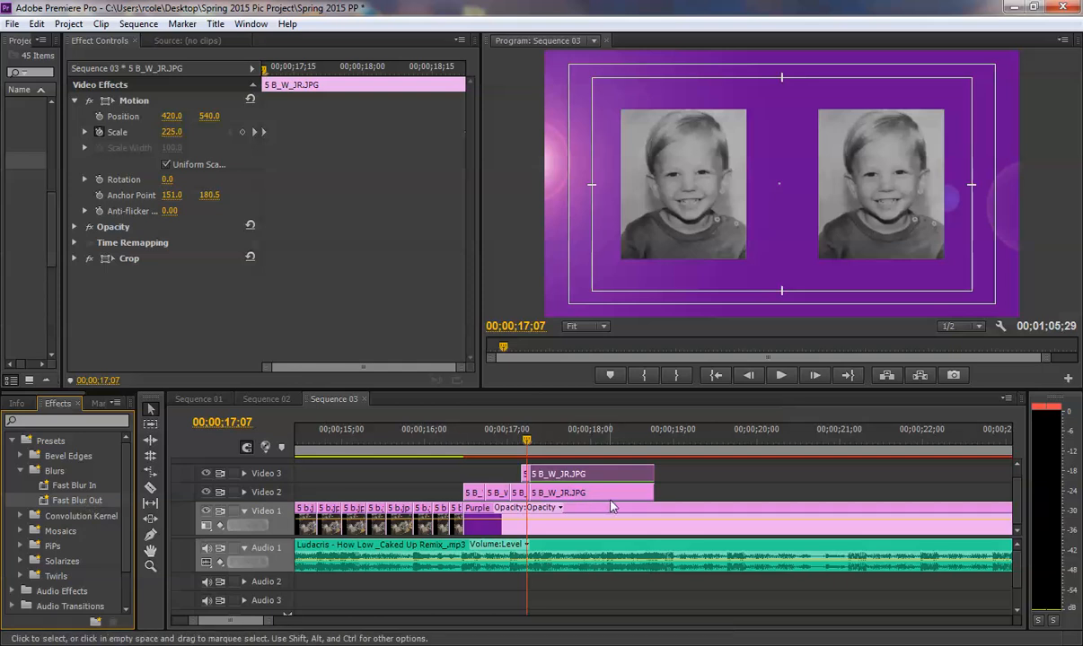
left_click_drag(682, 496, 598, 446)
left_click_drag(48, 505, 560, 474)
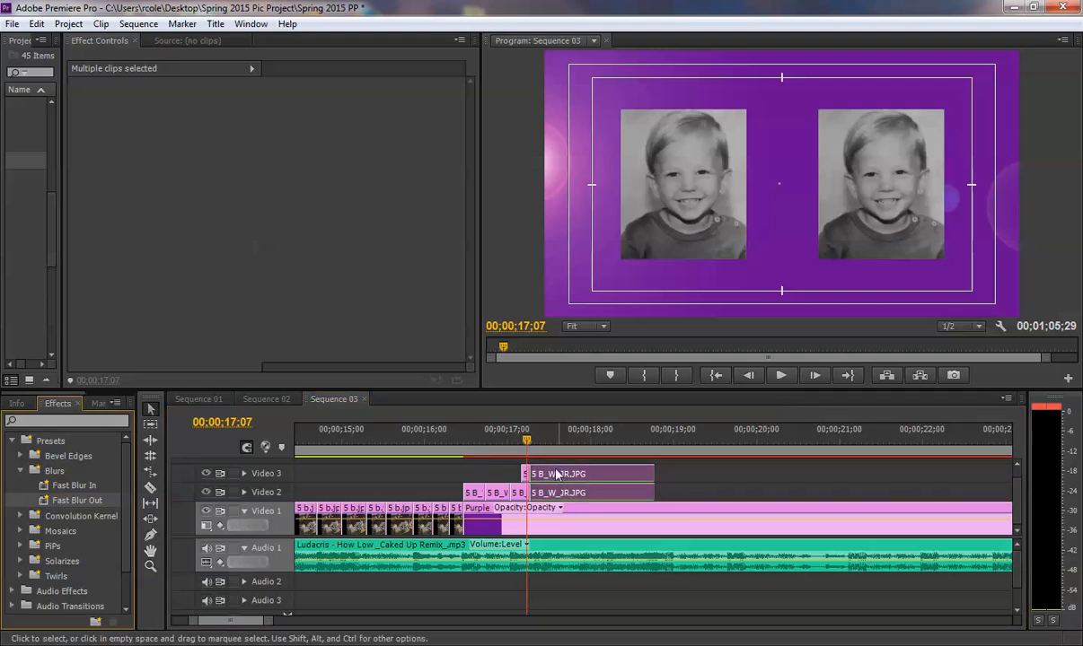
Examine the Fast Blur keyframes on the long Video 3 piece with the playhead at 00;00;17;20
left_click_drag(531, 446, 563, 440)
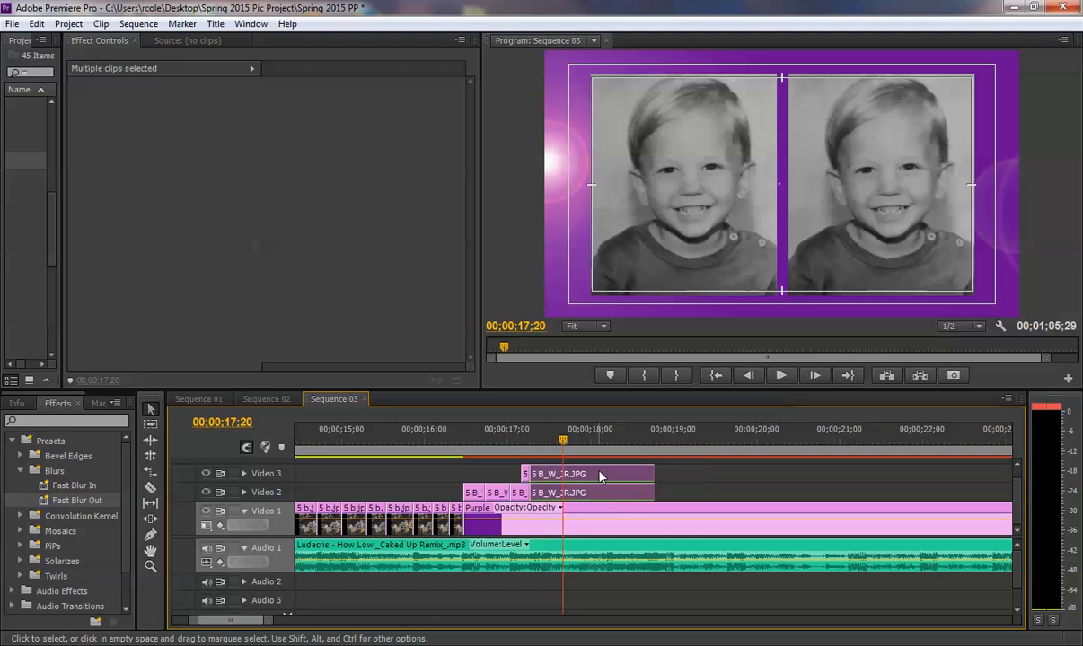
left_click(604, 476)
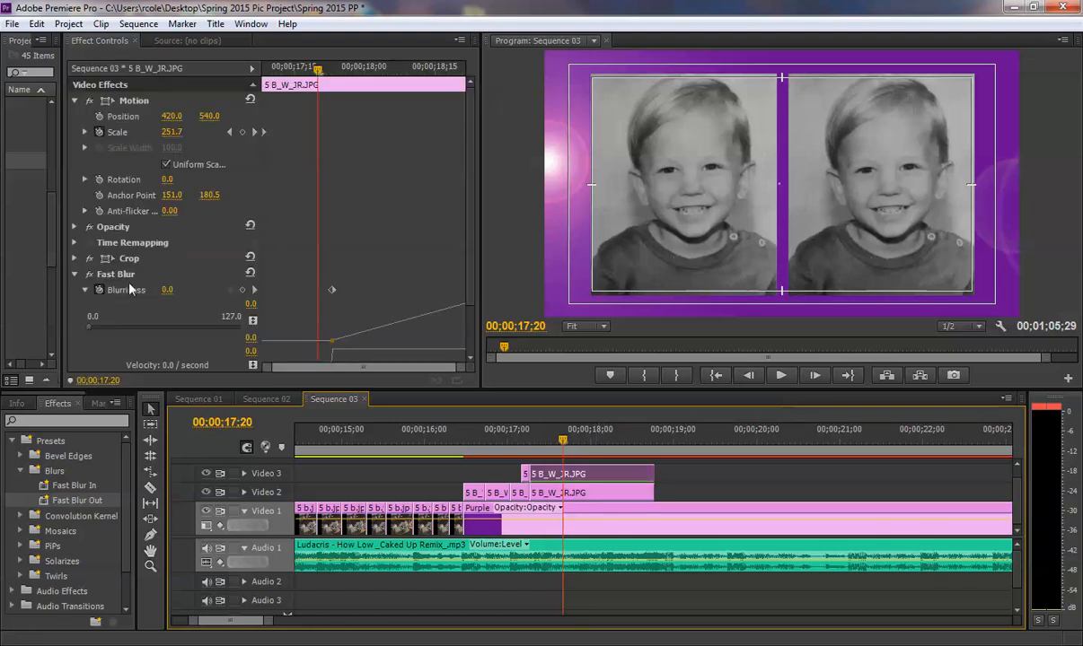
left_click(74, 100)
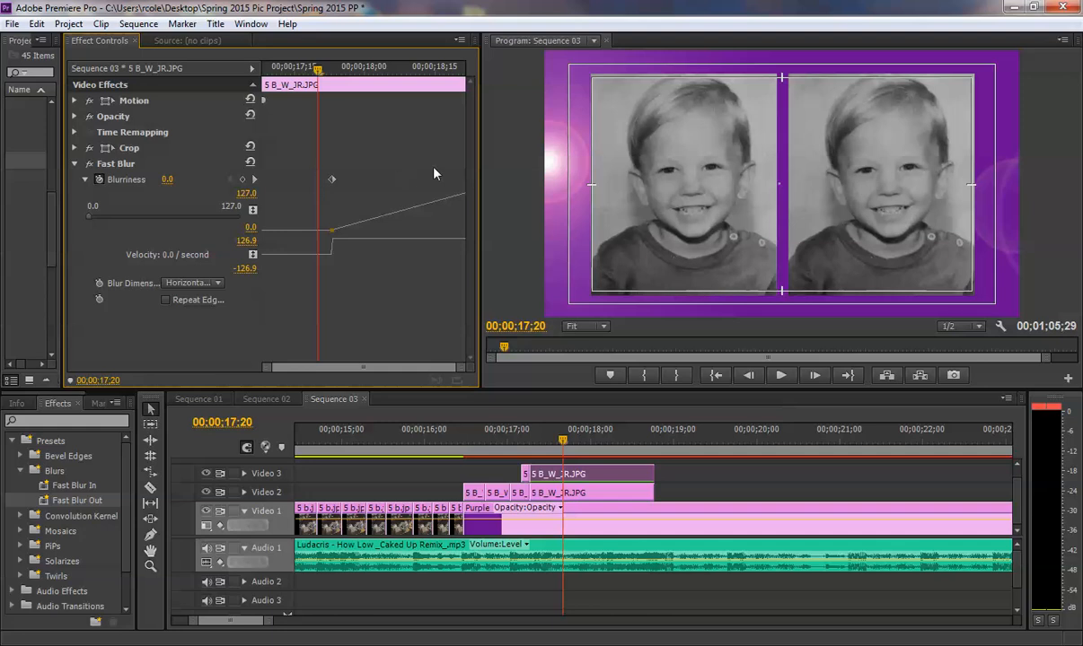
left_click_drag(481, 179, 594, 184)
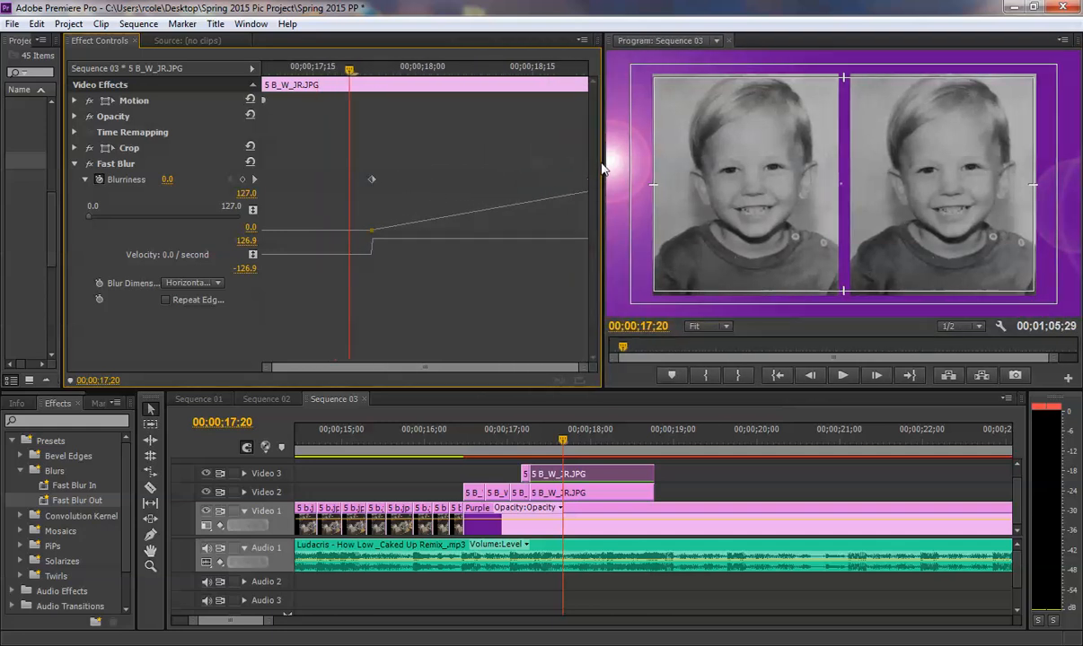
left_click_drag(602, 166, 505, 243)
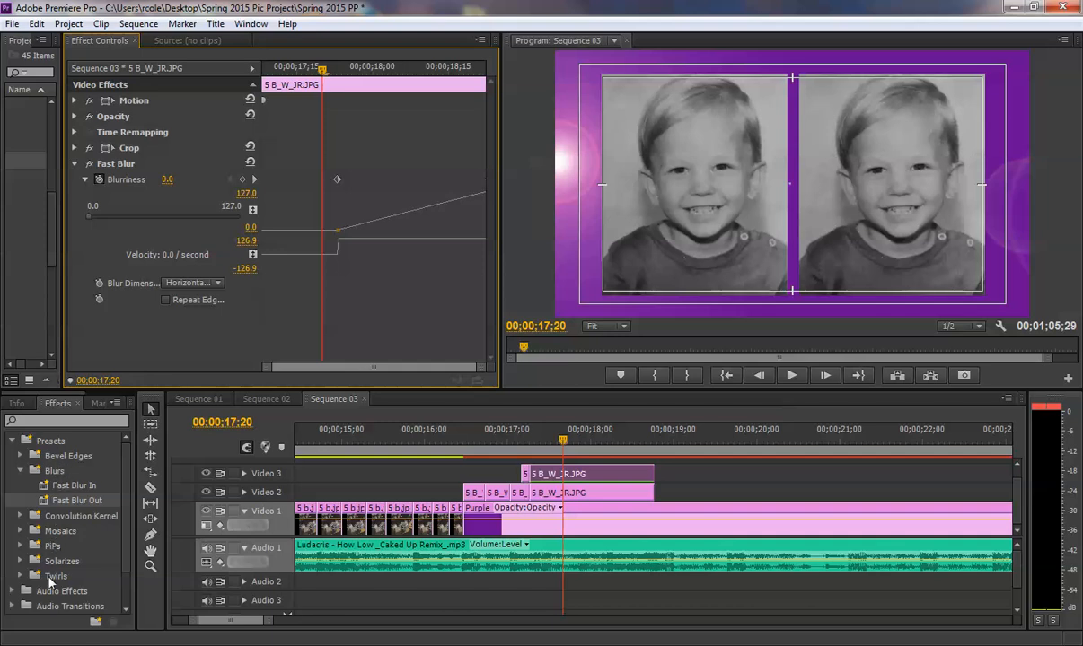
Look through the Twirls, PiPs and Mosaics effect presets and collapse the preset folders
left_click(19, 575)
left_click(20, 576)
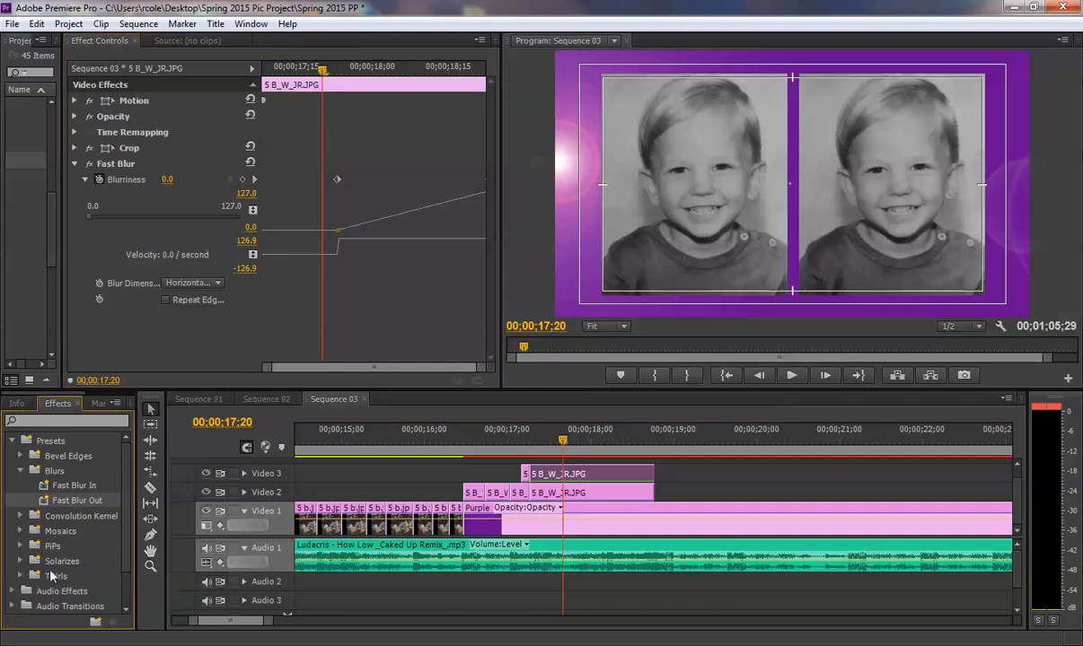
left_click(20, 546)
left_click(20, 546)
left_click(21, 531)
left_click(21, 530)
left_click(19, 470)
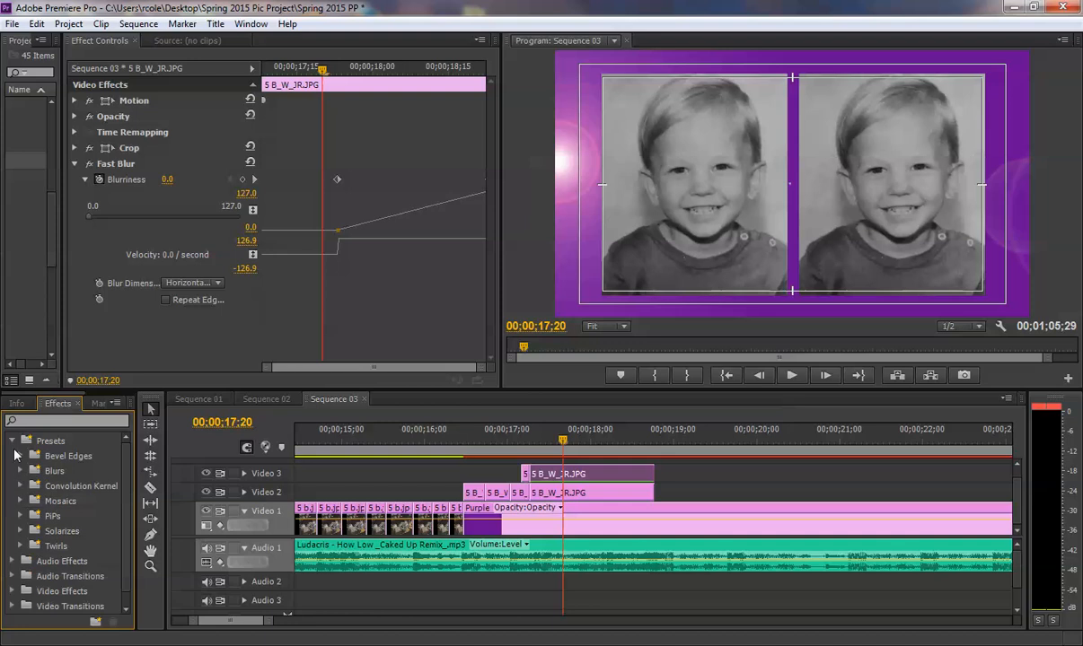
left_click(9, 441)
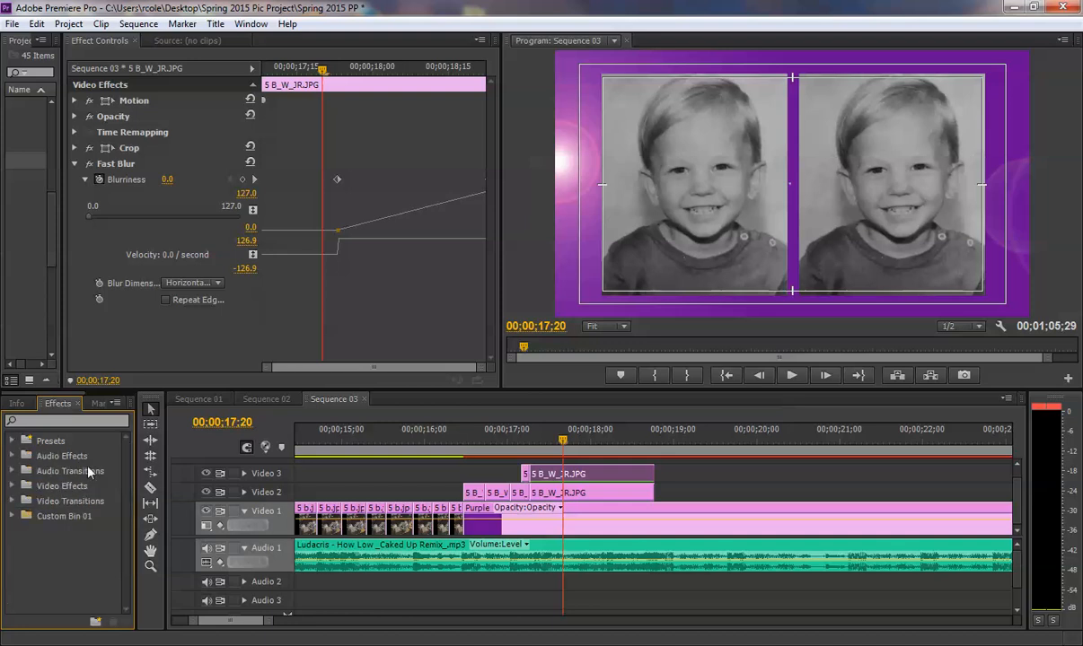
Check the Fast Blur settings on the long Video 2 piece and play back the section from just after 00;00;16;00
left_click(539, 490)
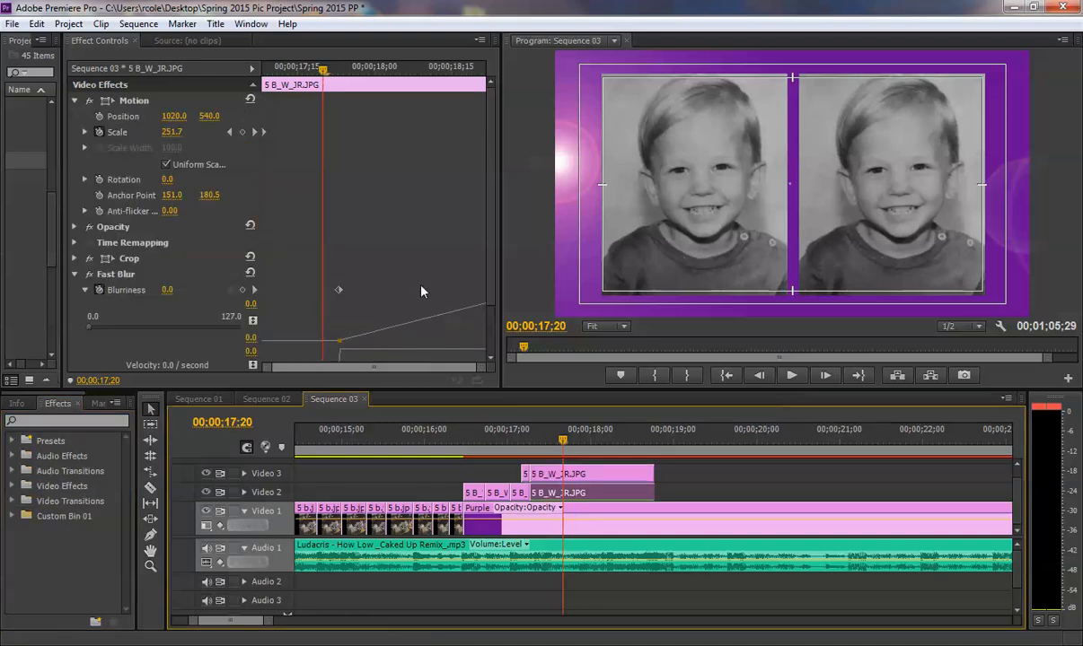
left_click(75, 101)
left_click(75, 164)
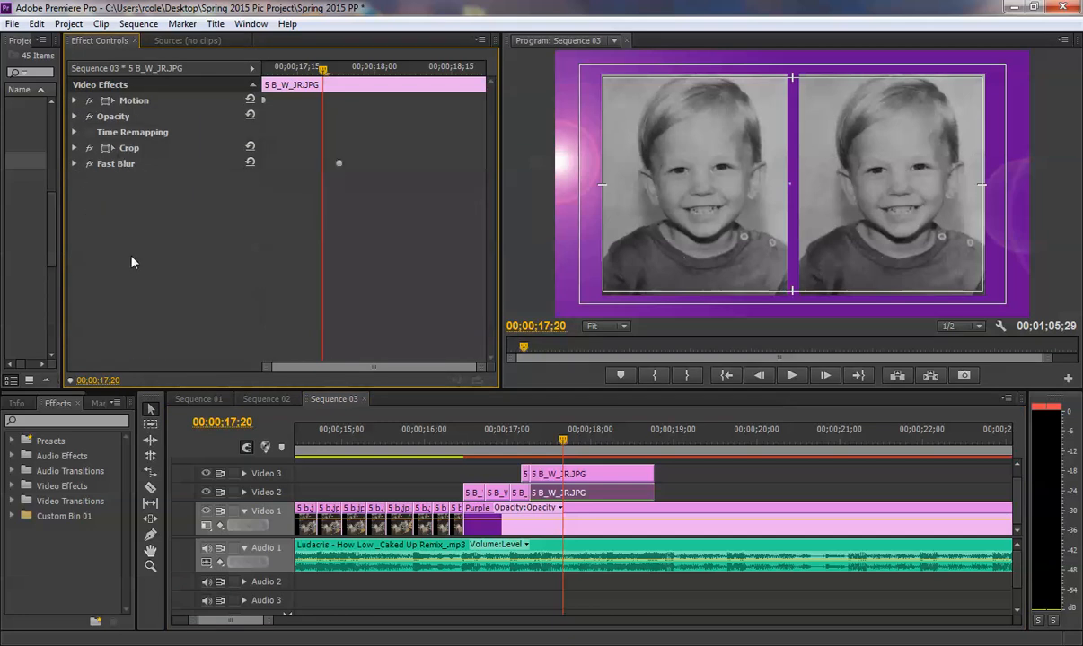
left_click(444, 439)
key("space")
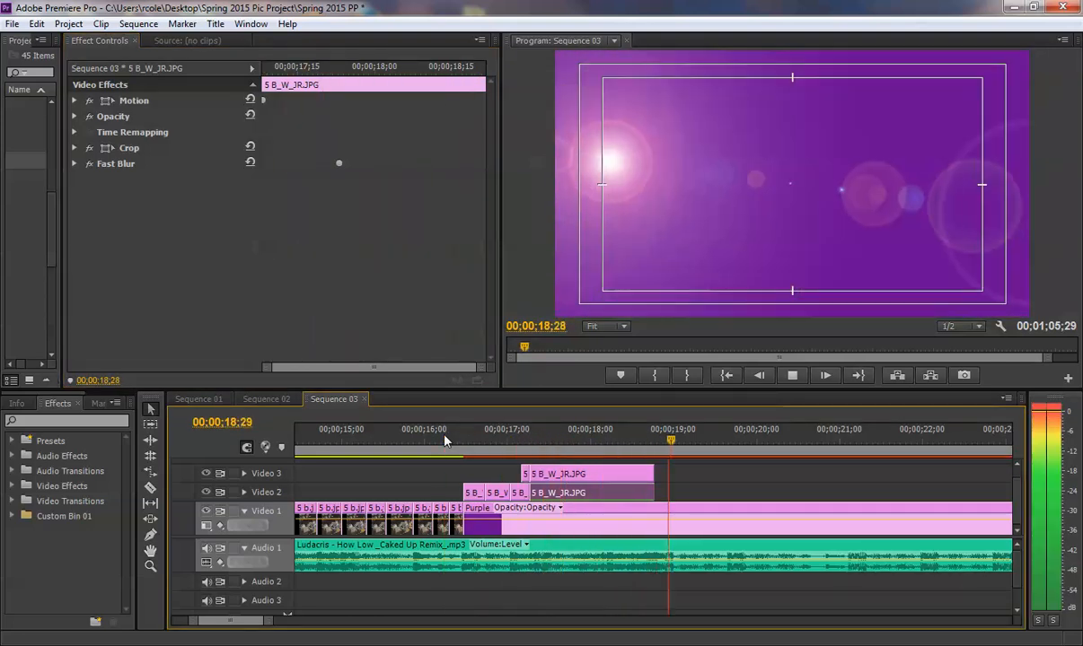
Stop Sequence 03 and play back Sequence 01's purple photo section to about 00;00;21;04 for reference
key("space")
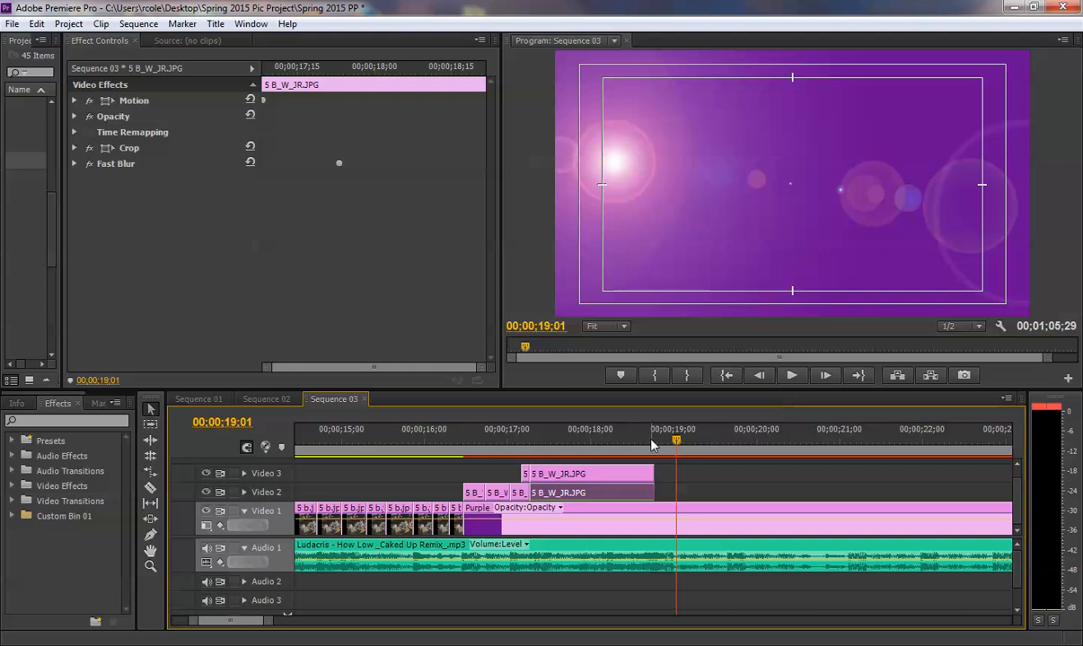
left_click(199, 399)
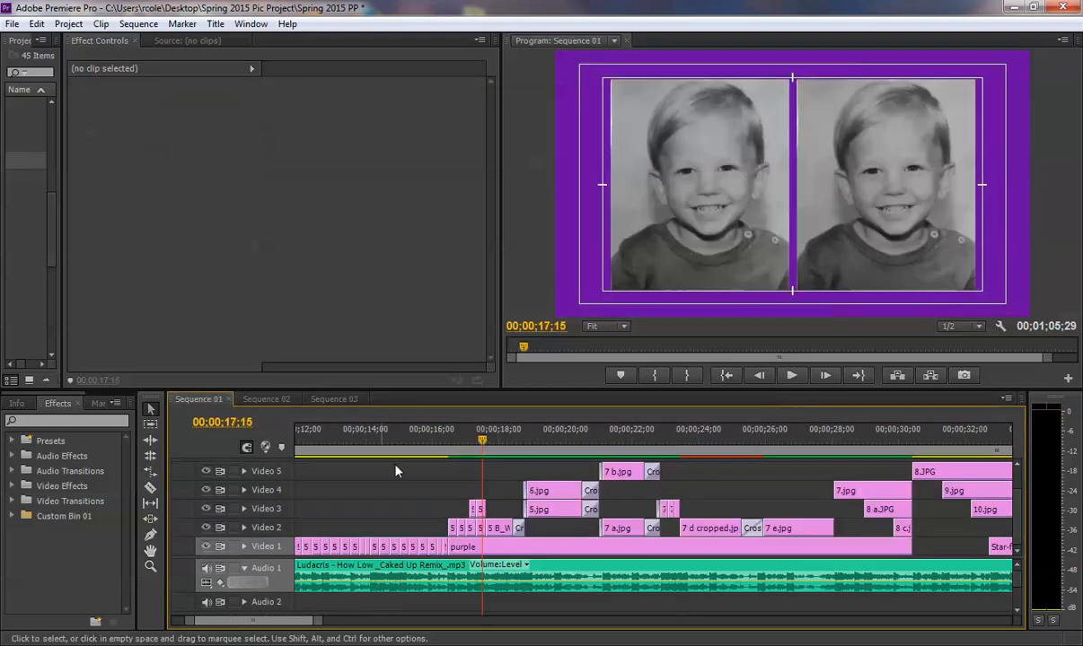
key("space")
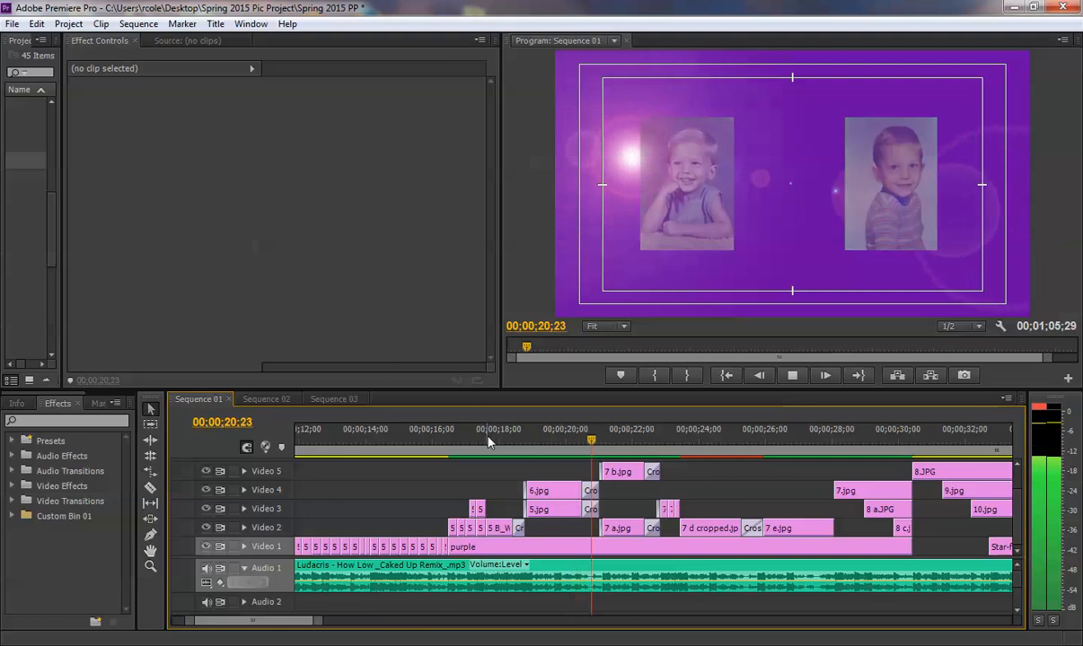
key("space")
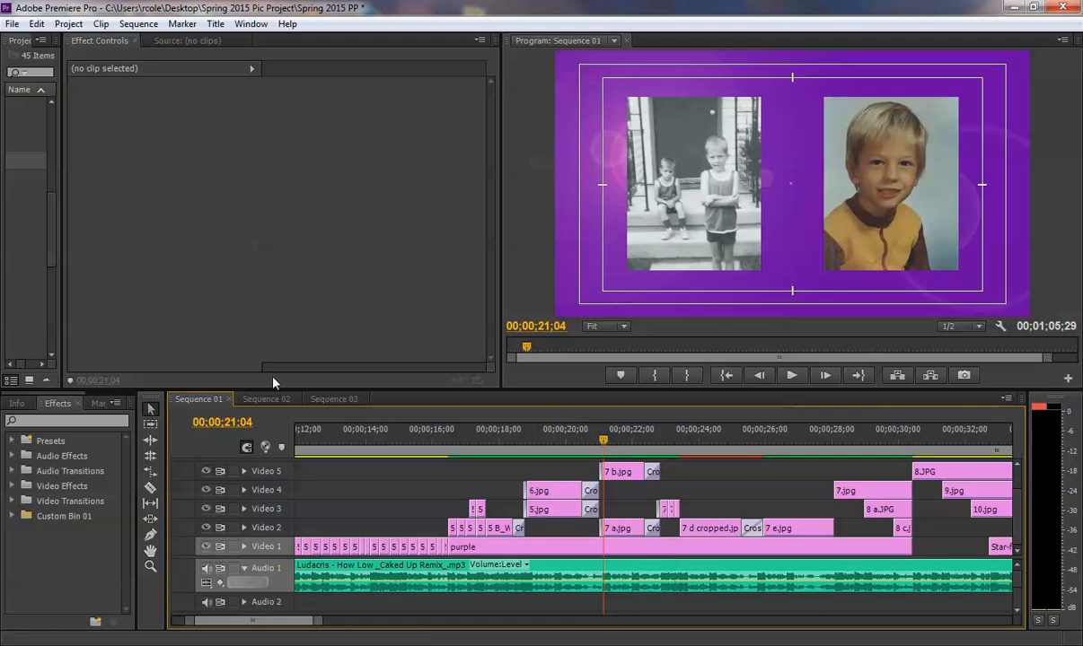
In Sequence 03, put the playhead at 00;00;18;24 and add 5.jpg and 6.jpg on Video 3 and 4 just after it
left_click(334, 399)
left_click(657, 442)
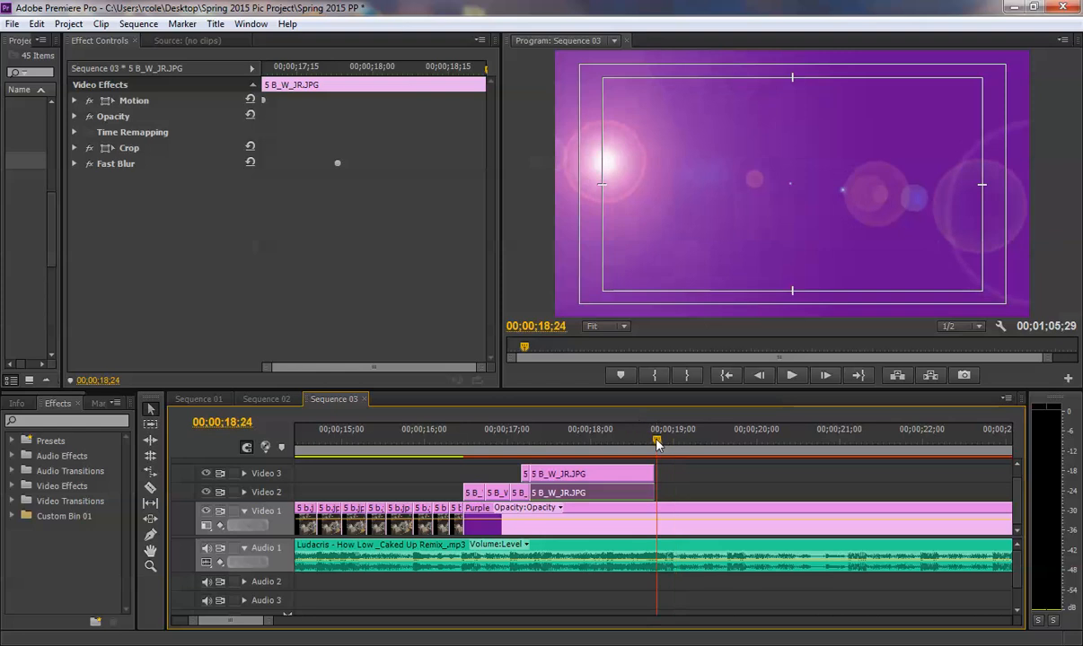
left_click_drag(268, 620, 275, 626)
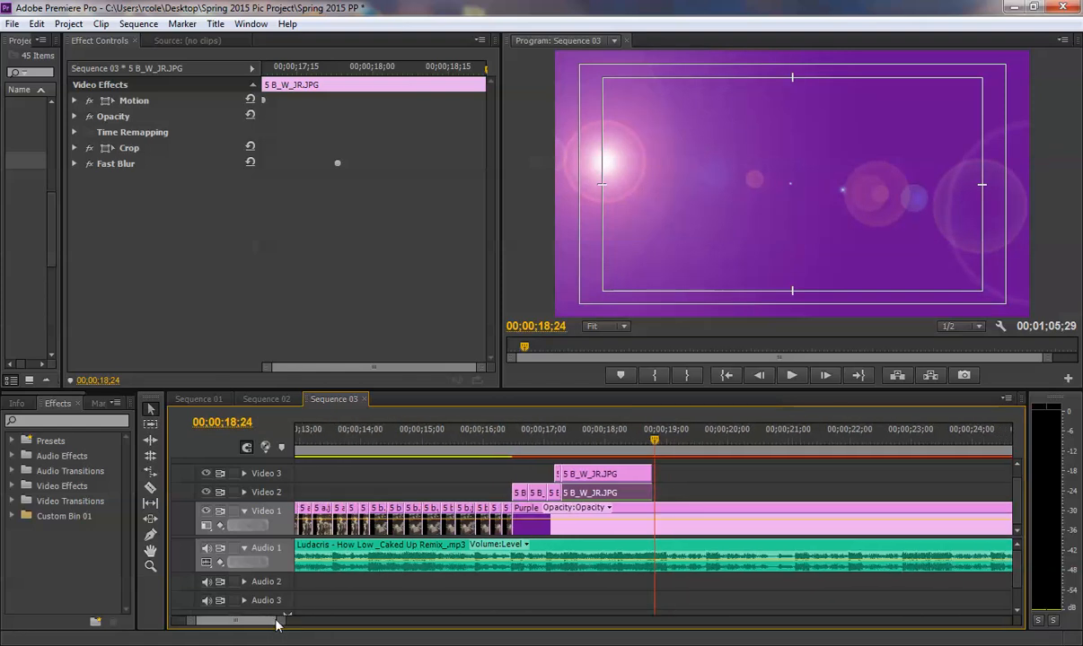
left_click_drag(63, 259, 231, 266)
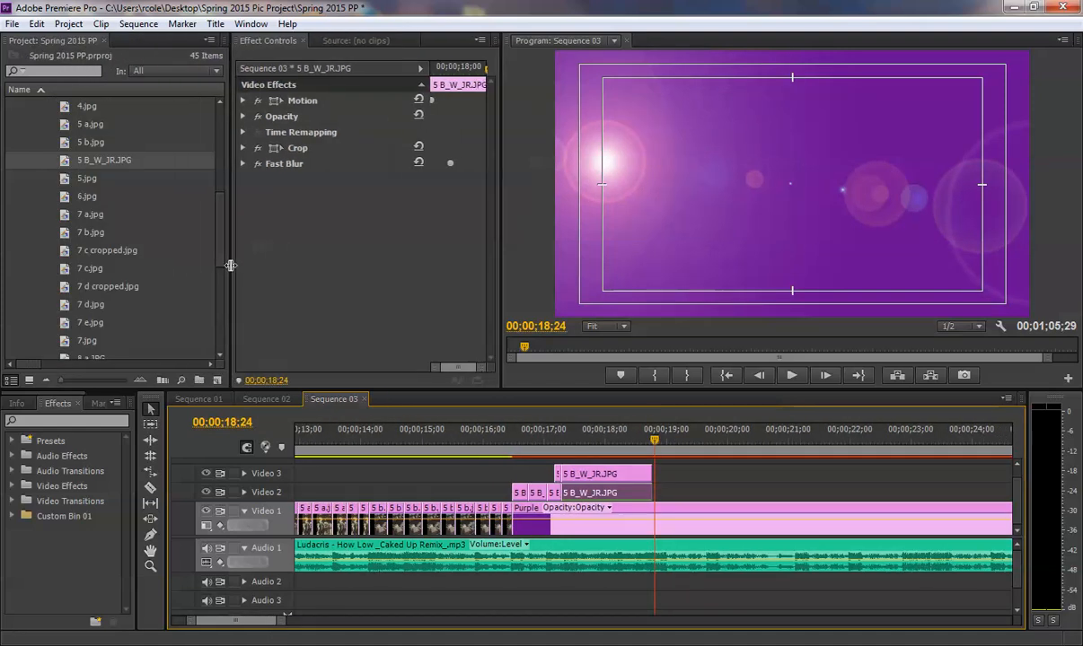
left_click_drag(43, 180, 67, 190)
left_click_drag(185, 244, 719, 462)
left_click_drag(613, 389, 613, 346)
left_click_drag(453, 433, 708, 440)
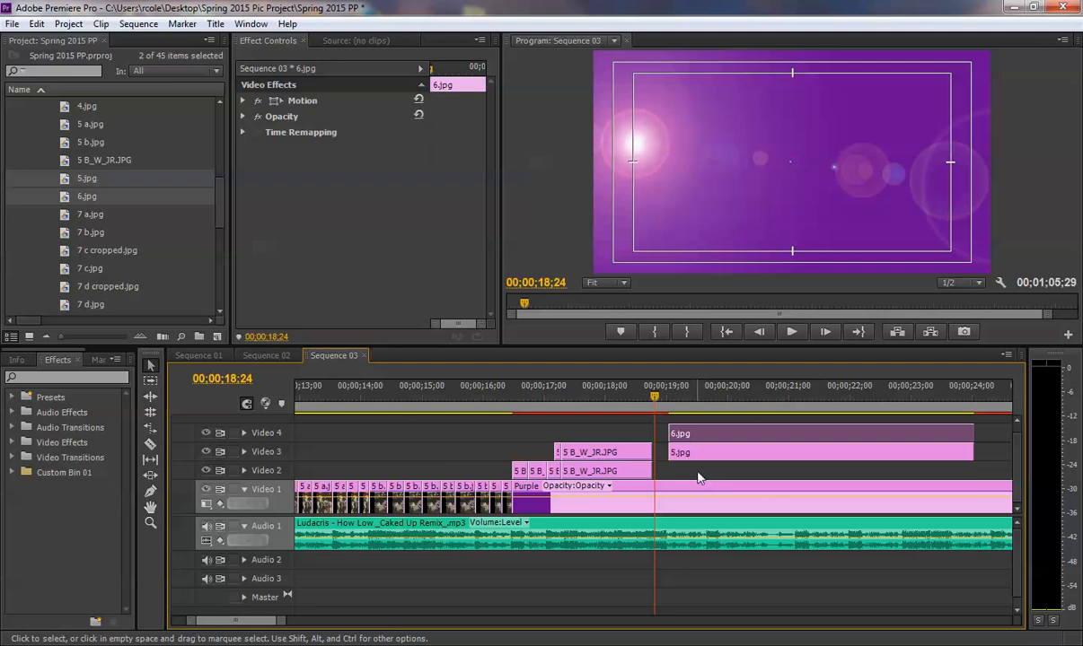
Move 5.jpg and 6.jpg down to Video 2 and 3 and butt them against the ends of the 5 B_W_JR.JPG pieces
left_click_drag(725, 473, 697, 474)
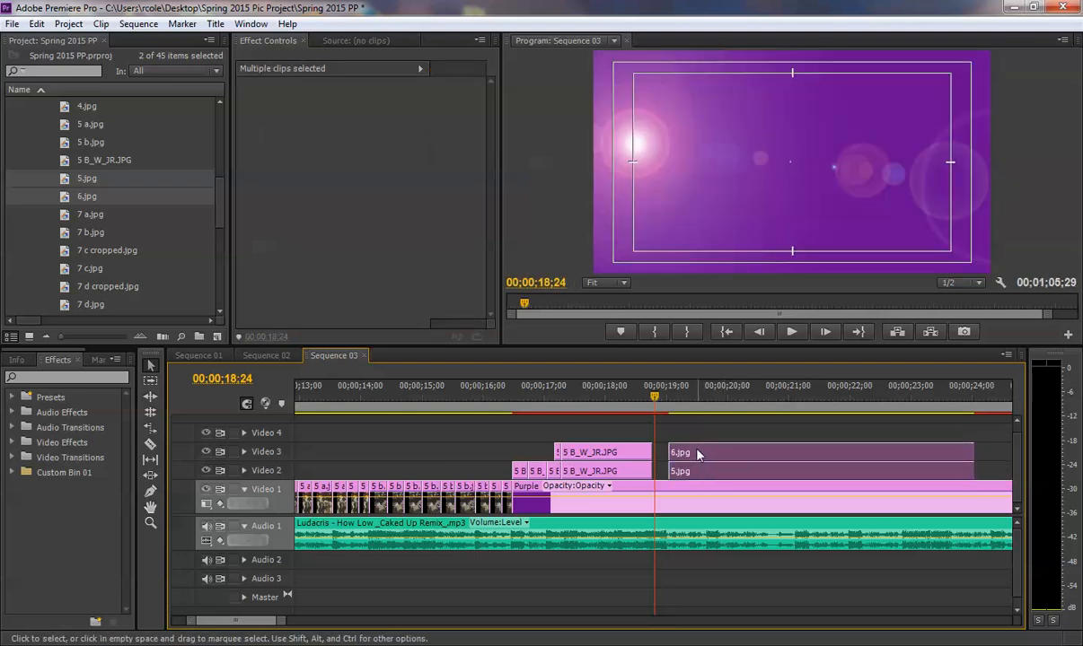
key("Left")
key("Left")
key("Left")
key("Left")
key("Left")
key("Left")
key("Left")
left_click_drag(689, 457, 672, 456)
Play back the cut from the blurred pieces into the new photos, from 00;00;18;07 to 00;00;19;08
left_click(619, 396)
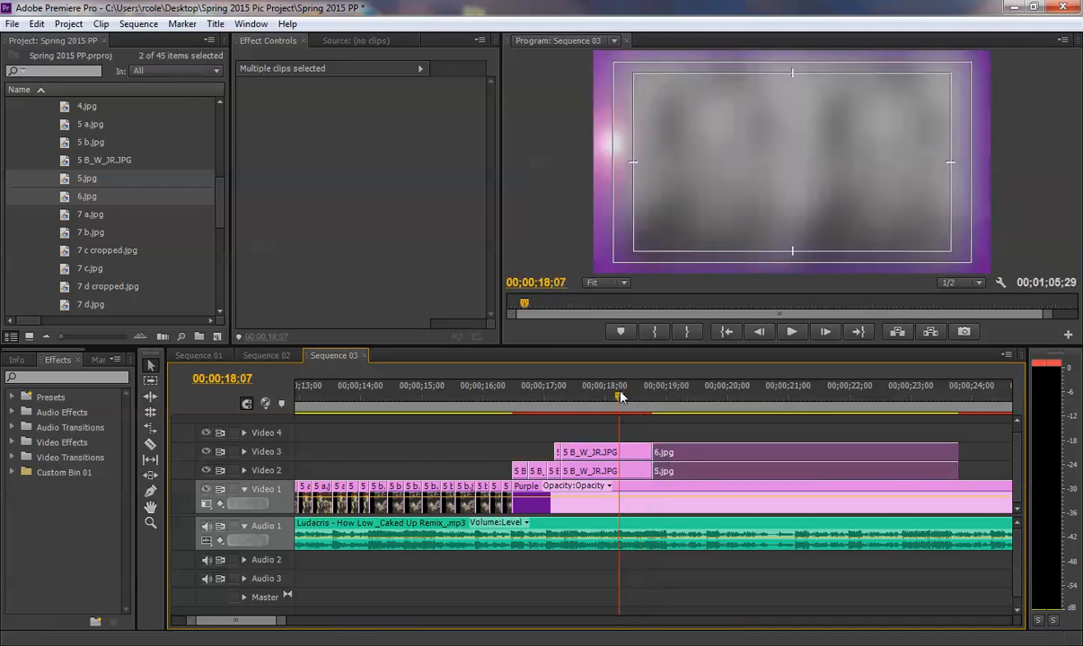
key("space")
key("space")
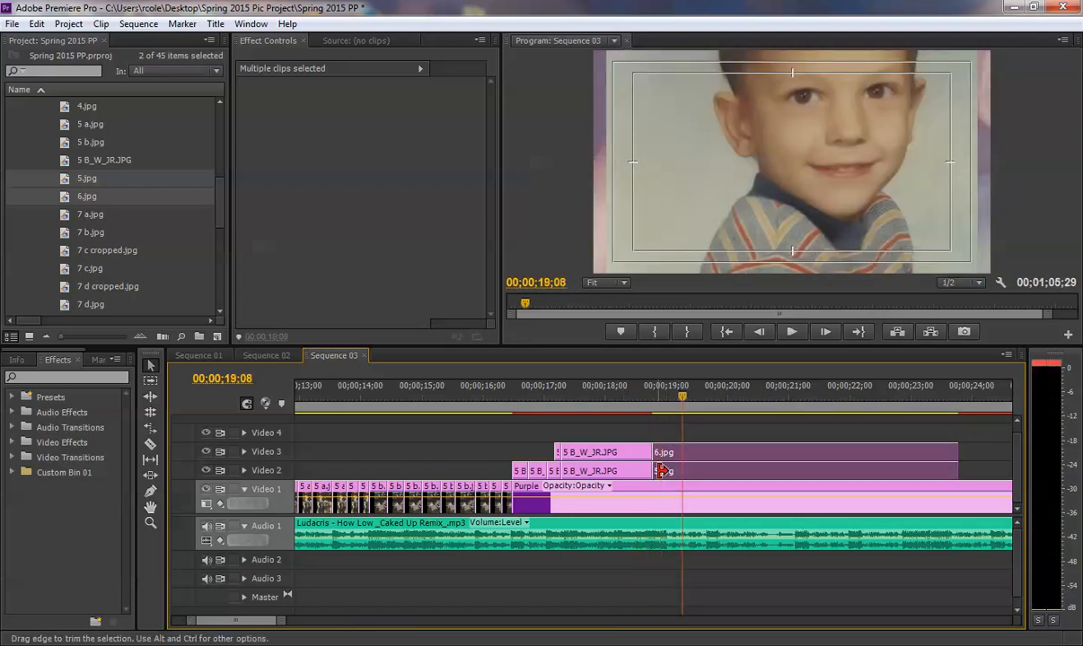
Set 6.jpg's scale to 25 and its horizontal position to 1020 on Video 3
left_click(696, 439)
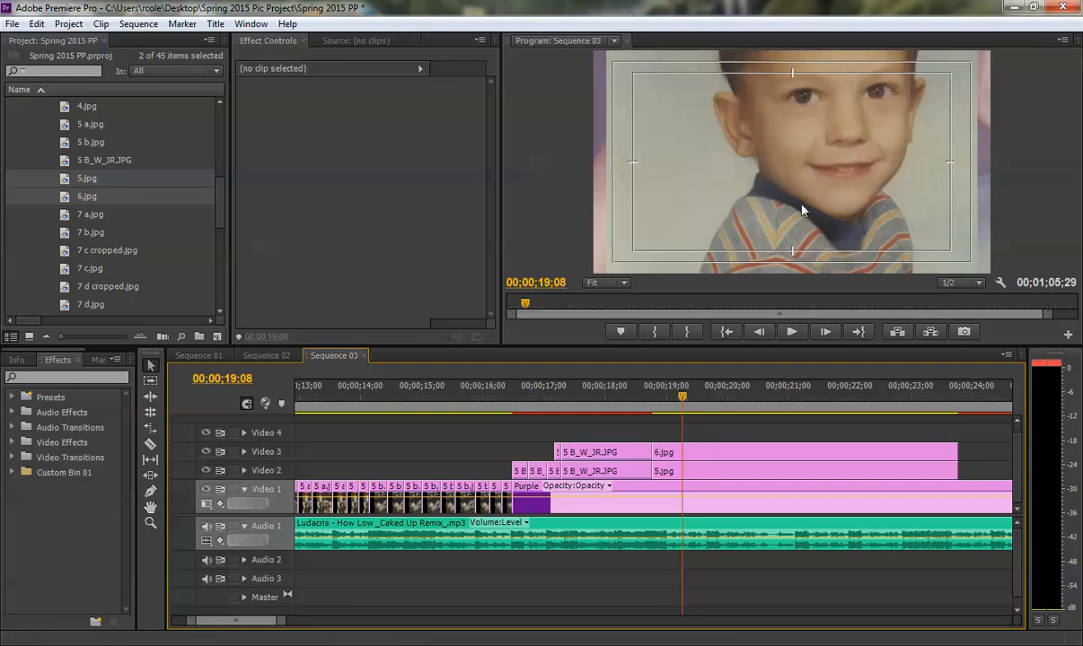
left_click(691, 454)
left_click(243, 101)
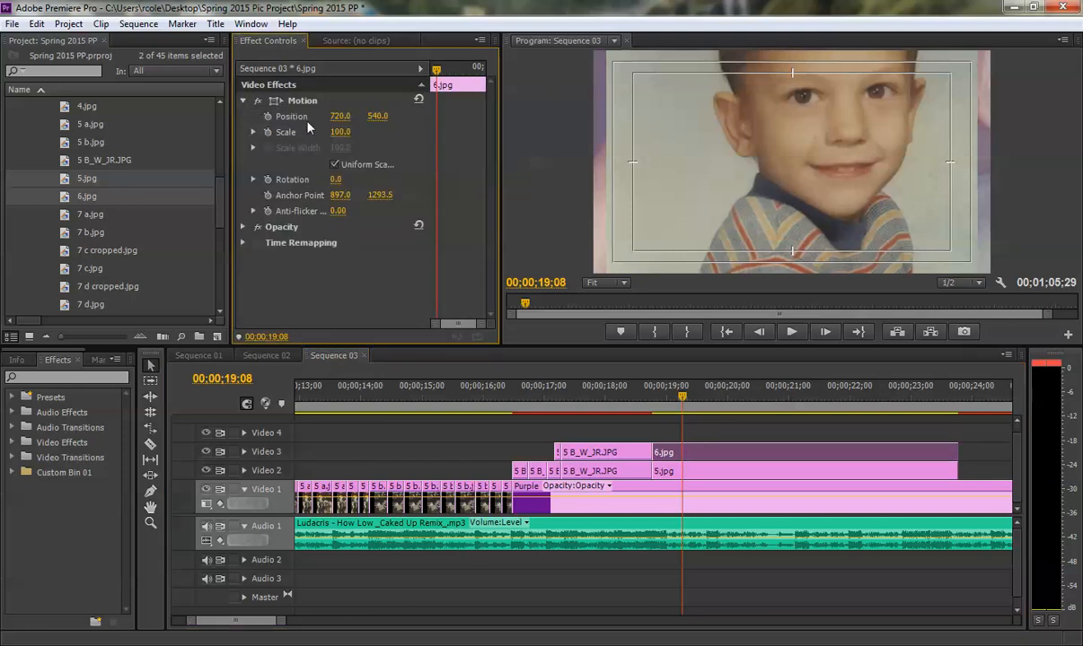
left_click_drag(339, 132, 296, 132)
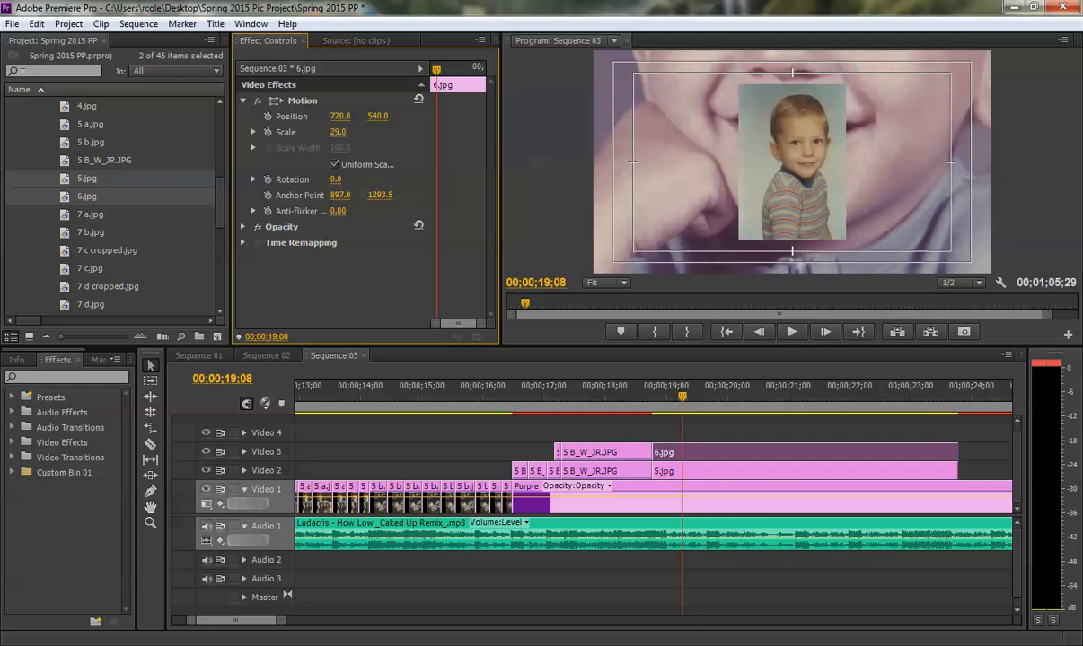
left_click(341, 132)
type("25")
key("Return")
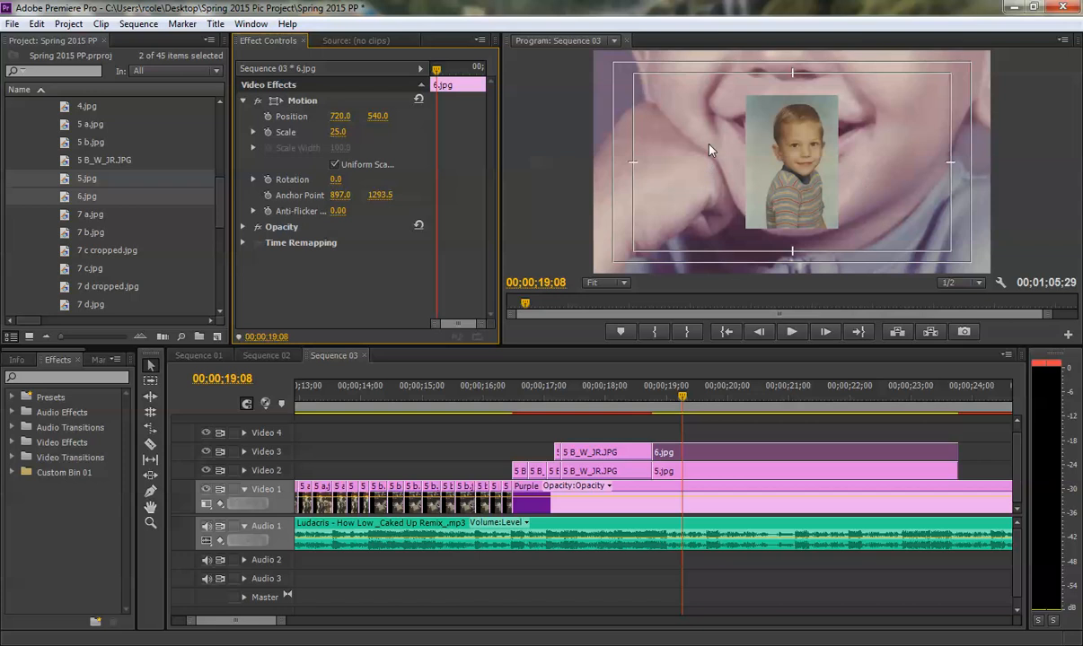
left_click_drag(334, 117, 418, 116)
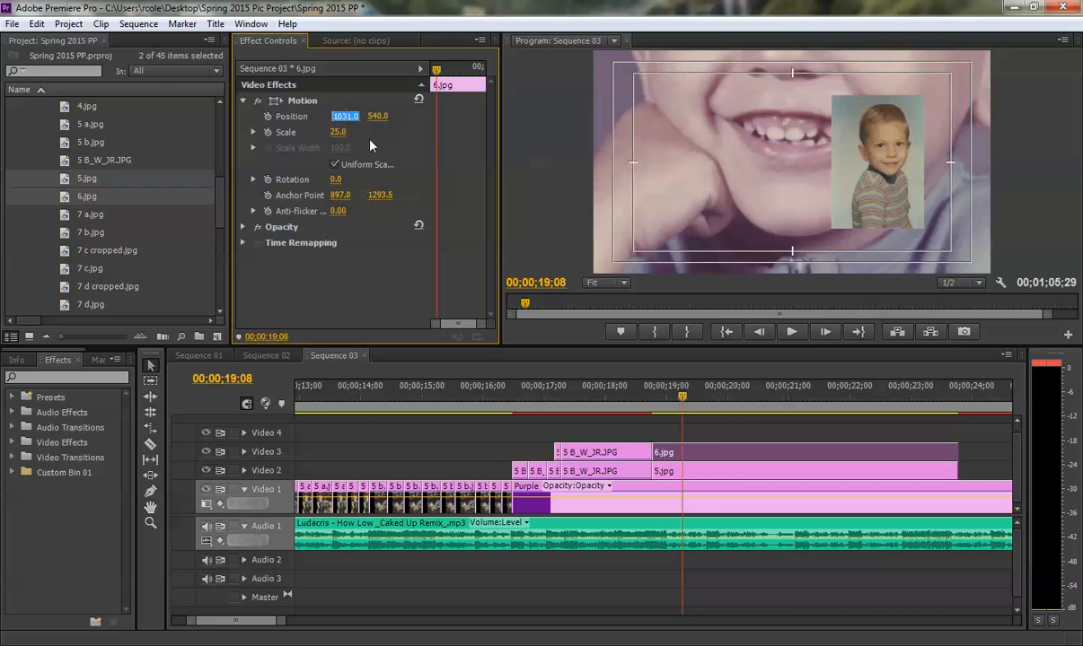
type("1020")
key("Return")
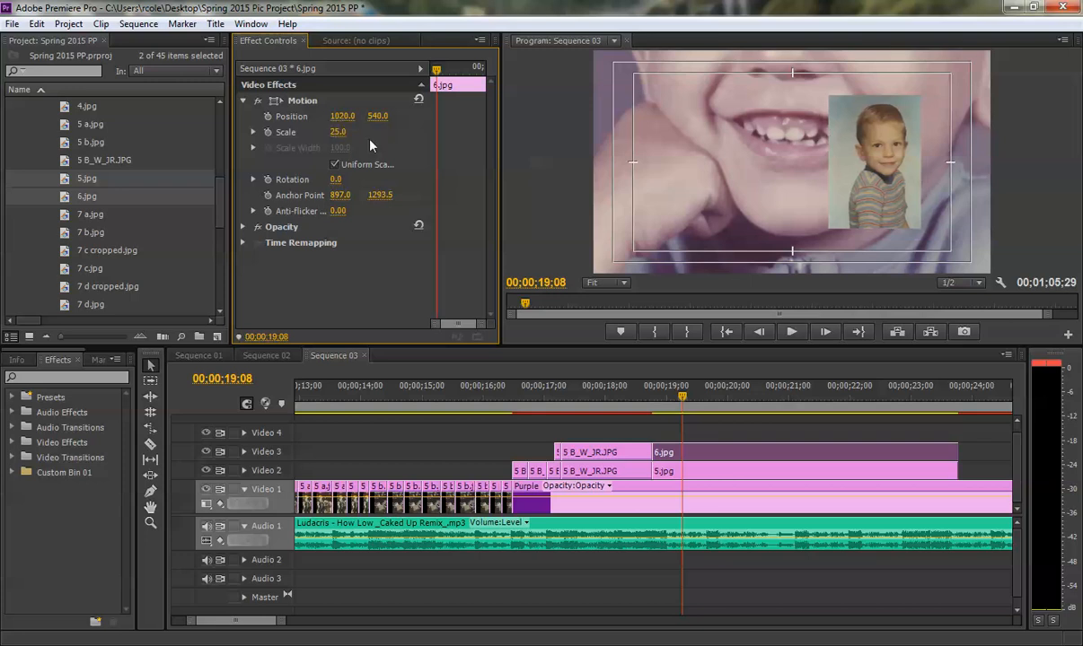
Save the project and set 5.jpg on Video 2 to scale 11.5 with a horizontal position of 632
left_click(699, 475)
left_click(243, 101)
key("ctrl+s")
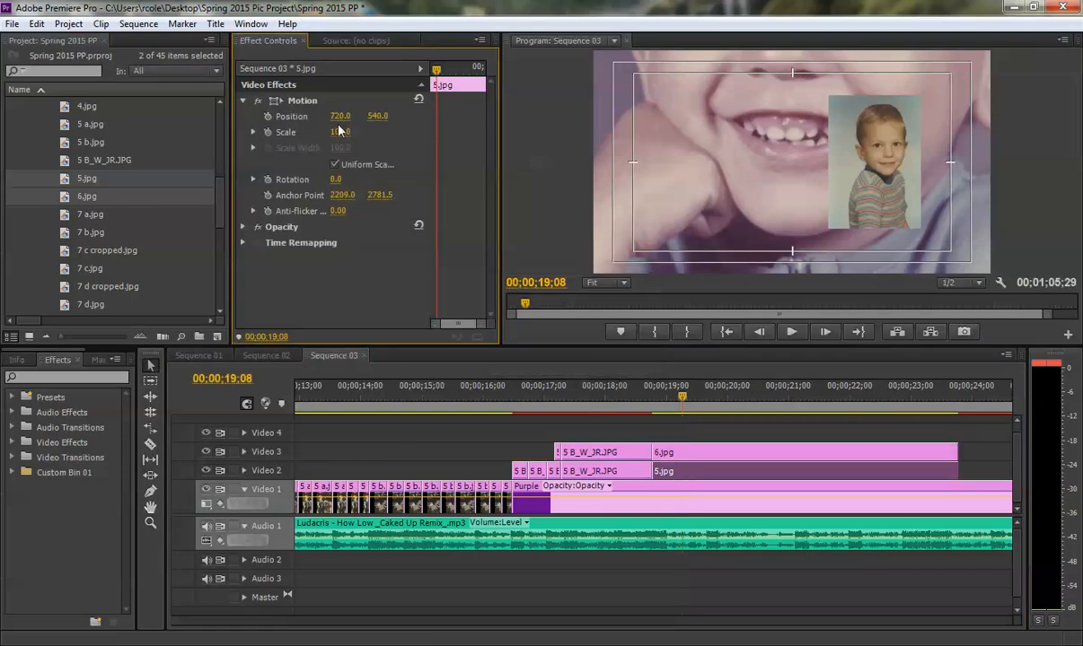
left_click_drag(347, 133, 220, 118)
left_click(337, 132)
type("12")
key("Return")
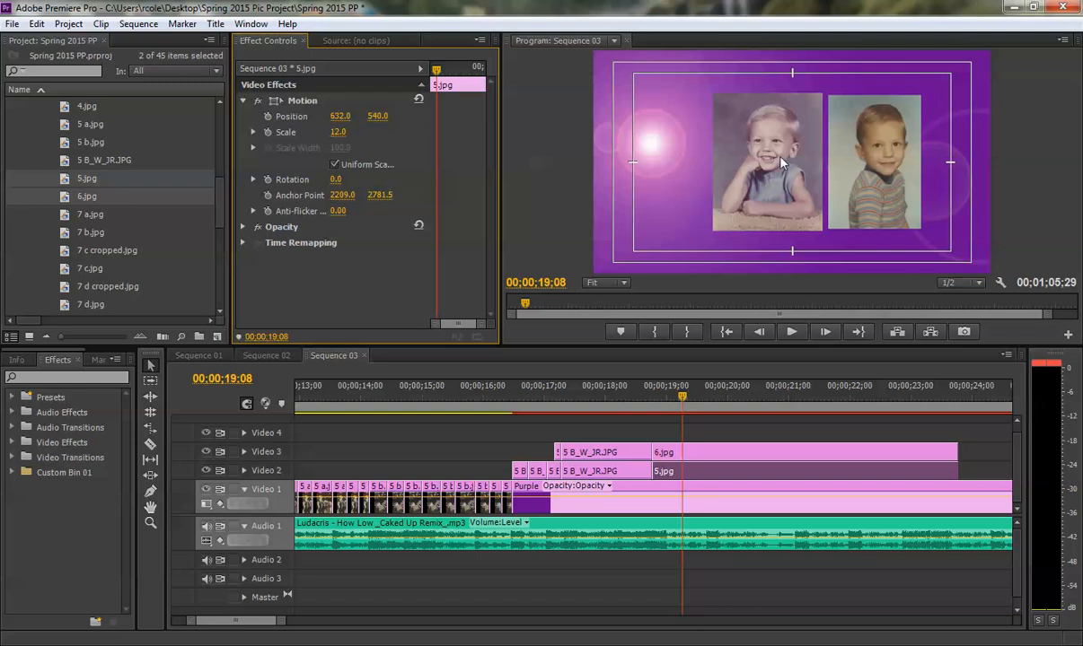
left_click(337, 132)
type("11.5")
key("Return")
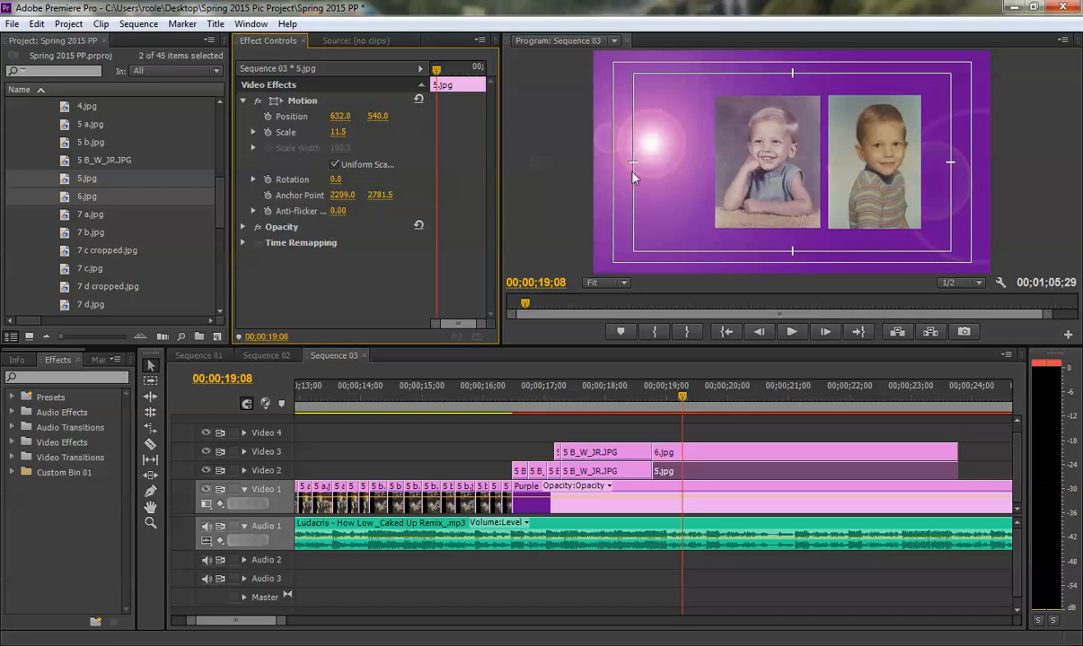
Search the effects for crop and apply the Transform Crop effect to 5.jpg on Video 2
left_click(49, 377)
type("crop")
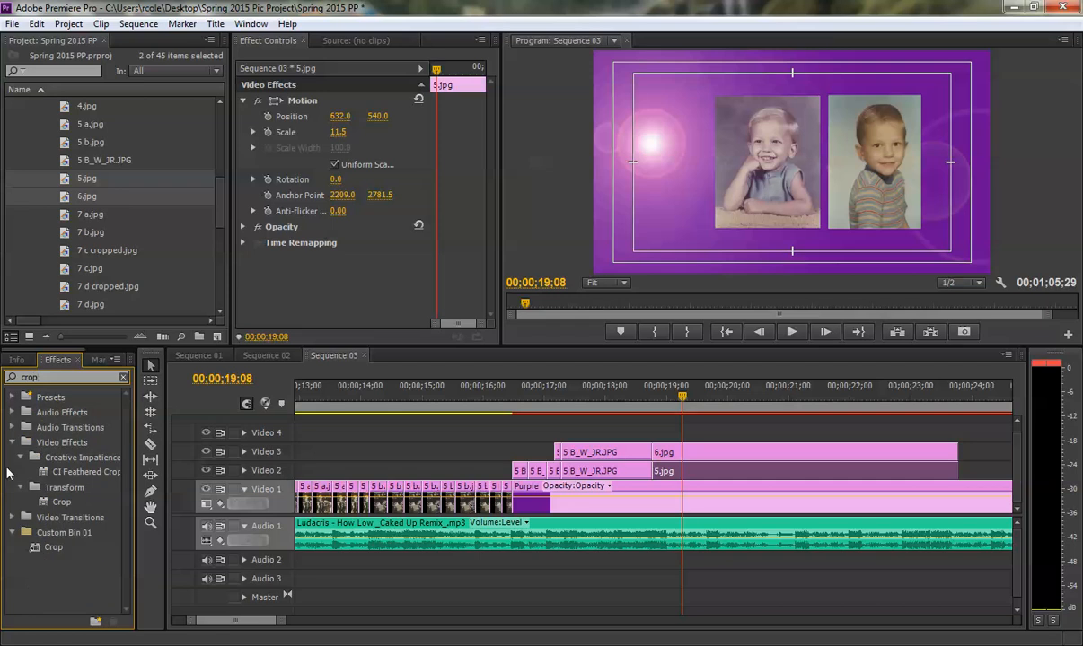
left_click_drag(60, 503, 718, 472)
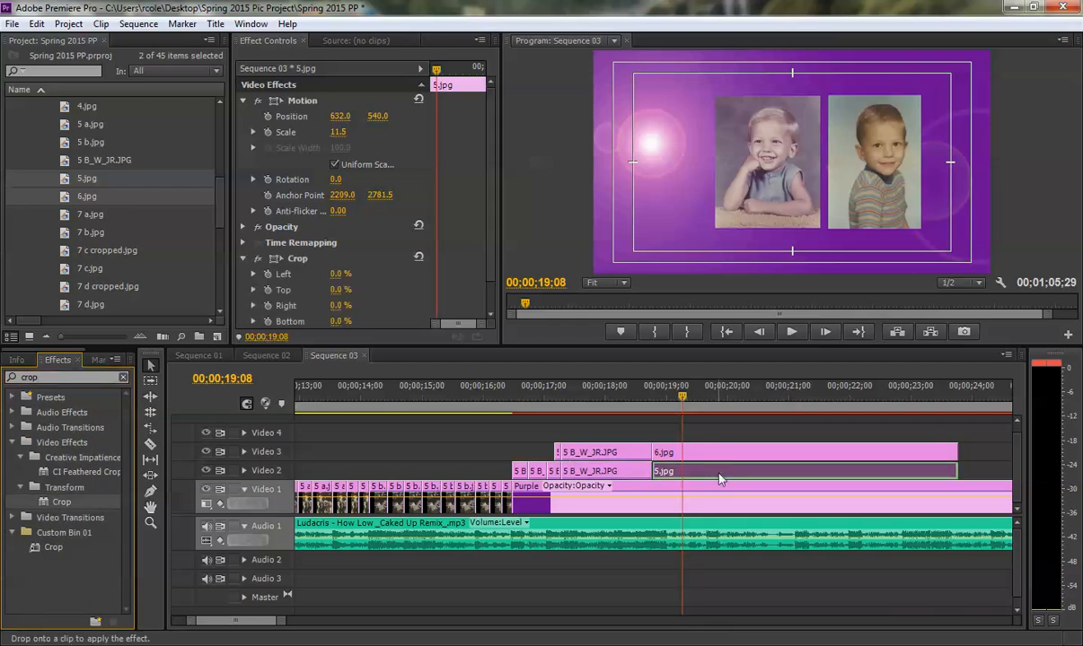
Crop 5.jpg by 6.5 % on its left side and 3.5 % on its right side
left_click(304, 259)
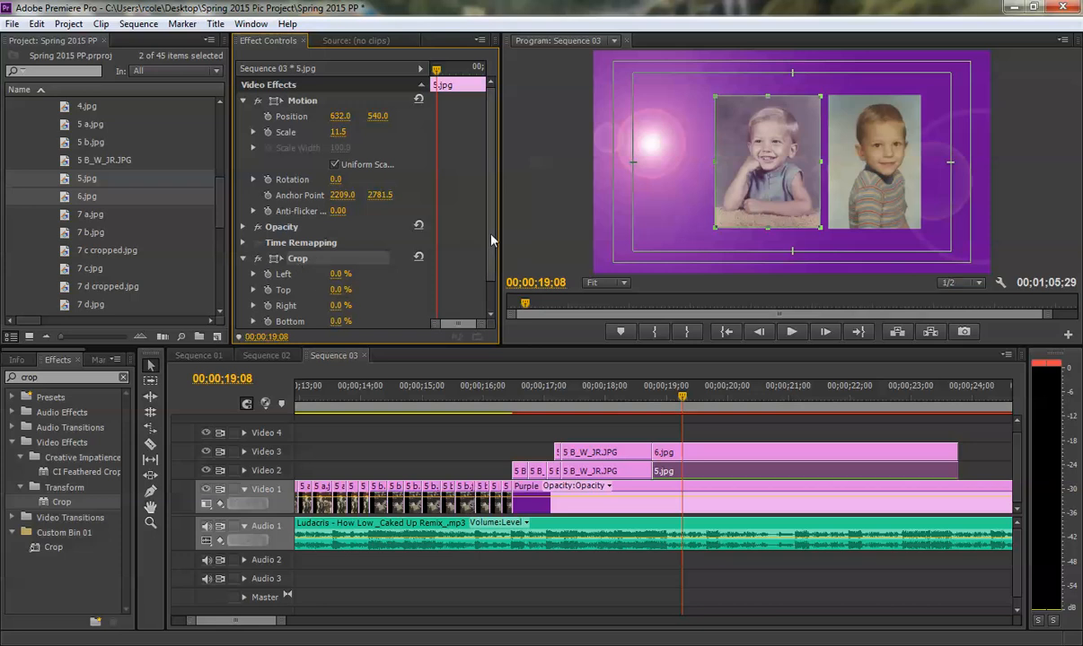
scroll(492, 241, "down", 1)
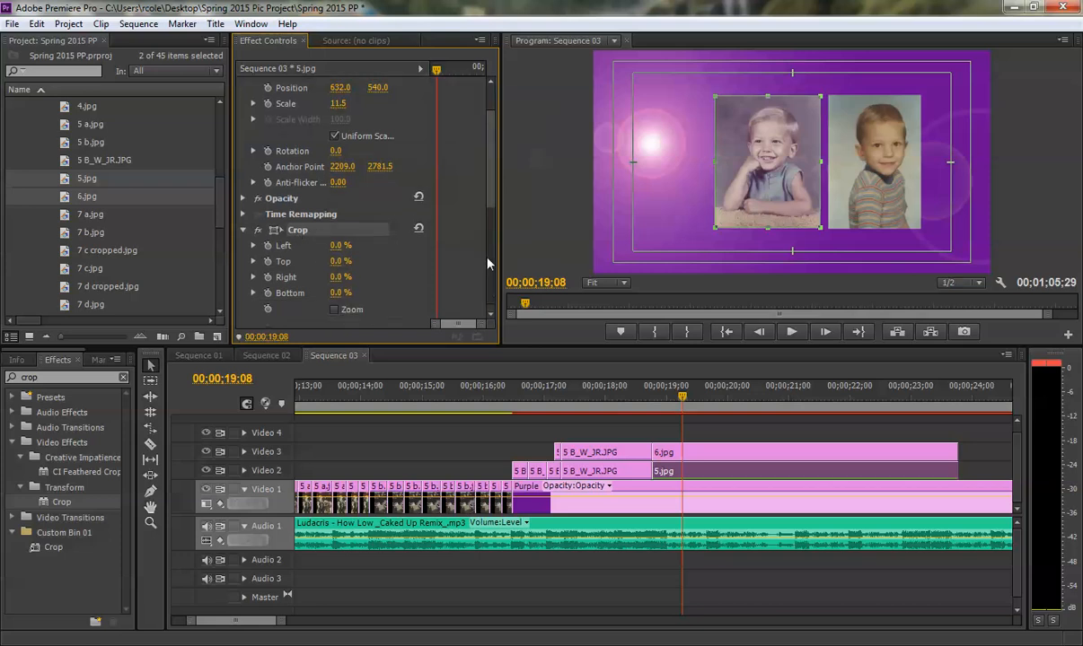
left_click(254, 245)
left_click_drag(258, 275, 267, 278)
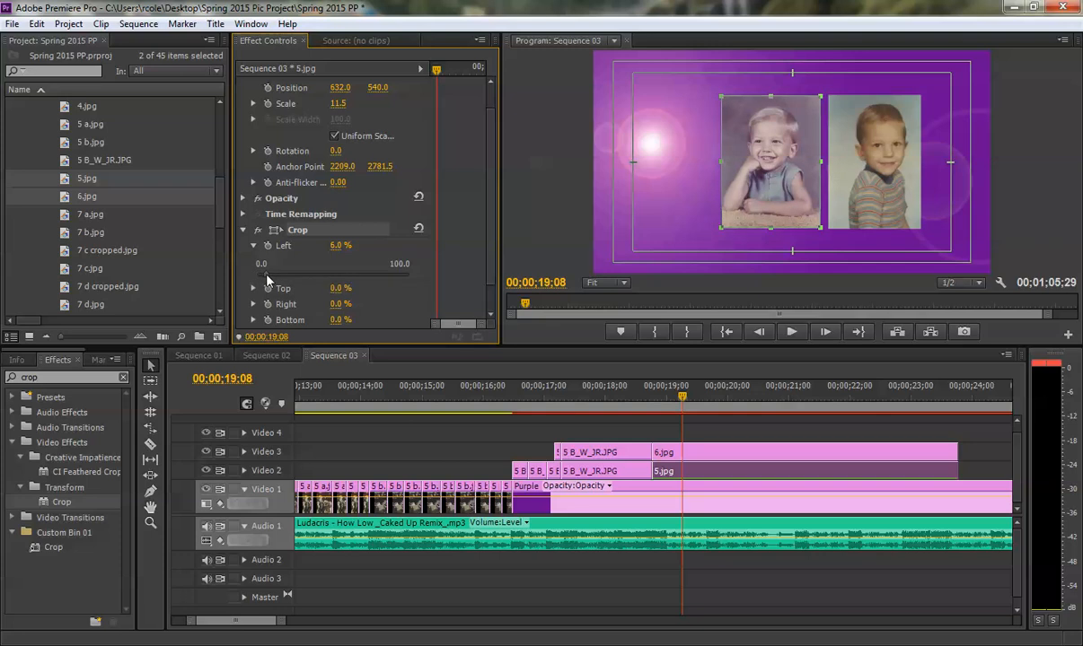
left_click_drag(267, 279, 268, 279)
left_click(254, 305)
scroll(260, 303, "down", 2)
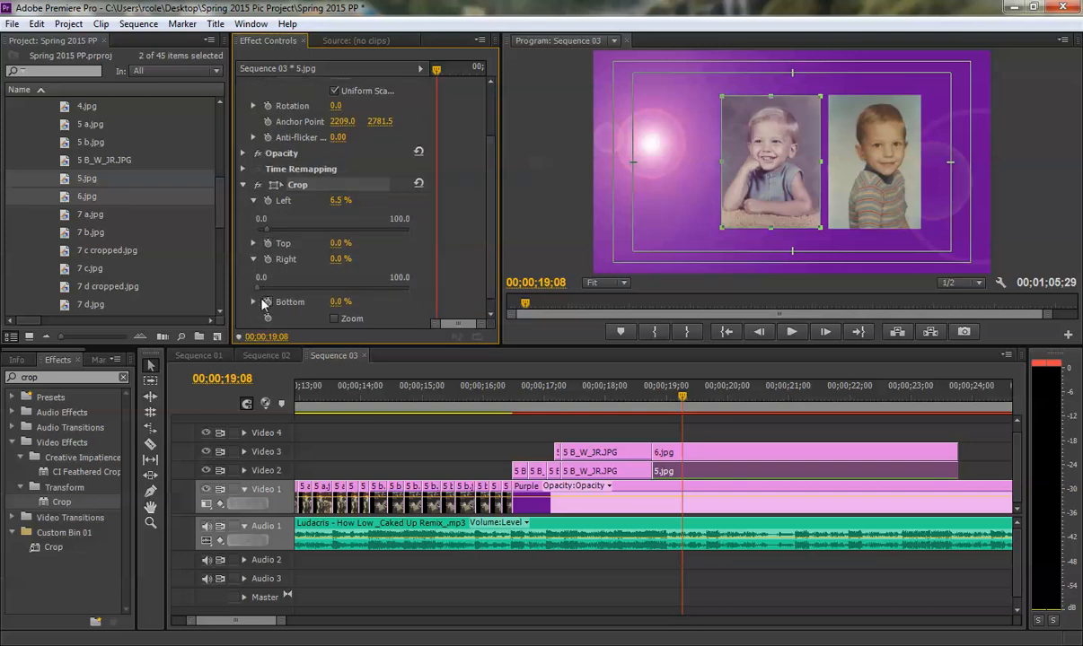
mouse_move(259, 288)
left_mouse_down()
mouse_move(281, 290)
mouse_move(264, 289)
left_mouse_up()
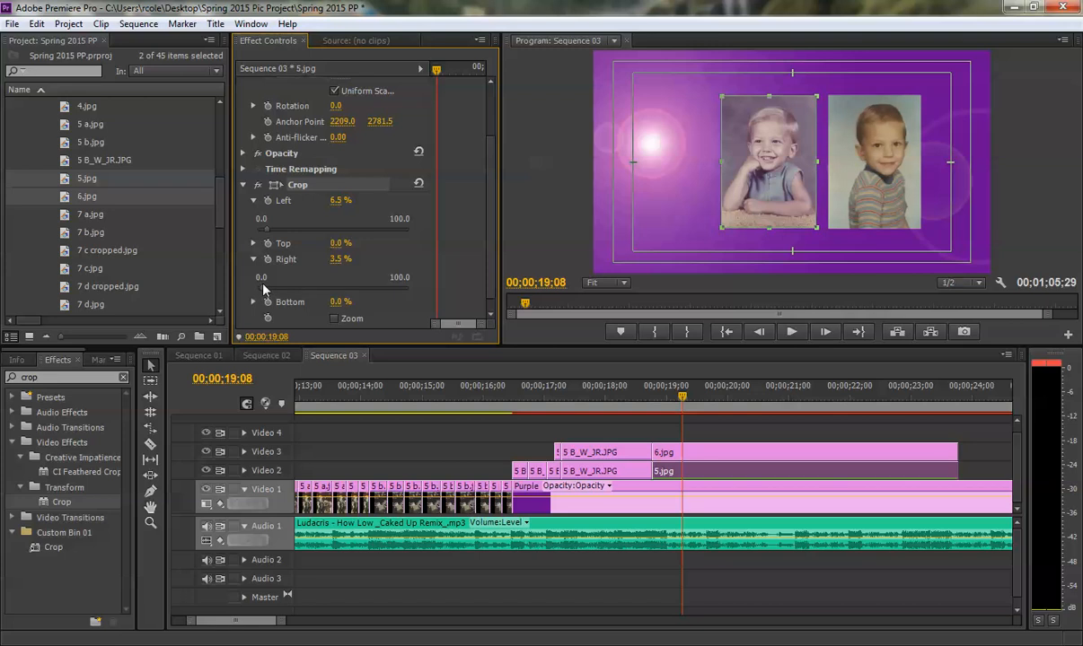
left_click(683, 254)
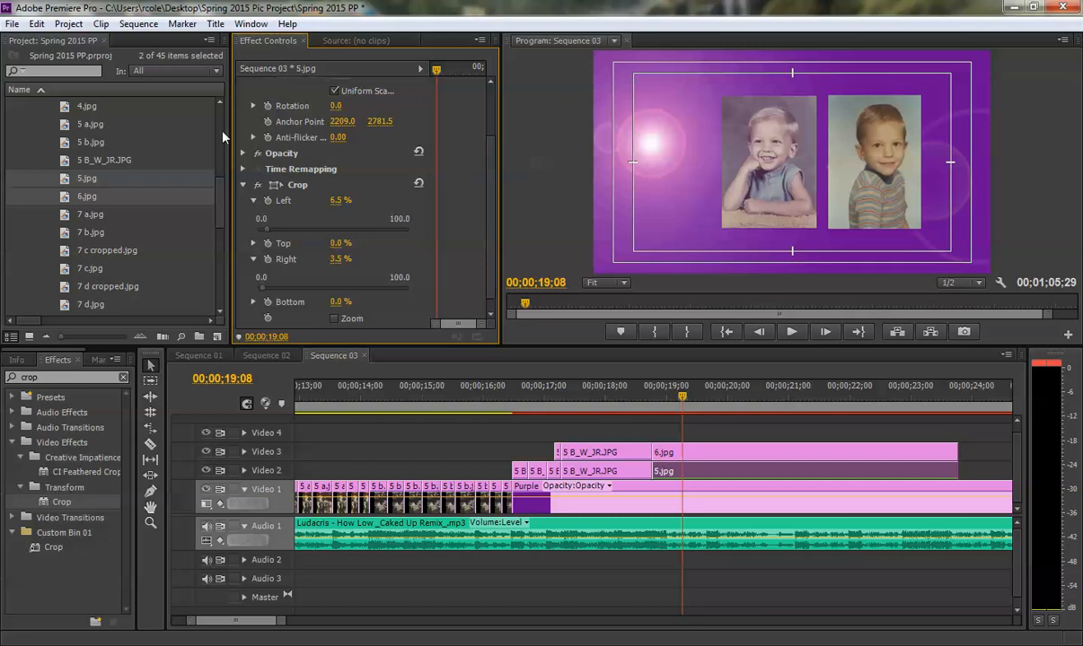
Collapse the Crop settings and set 5.jpg's horizontal position to 420
left_click(242, 185)
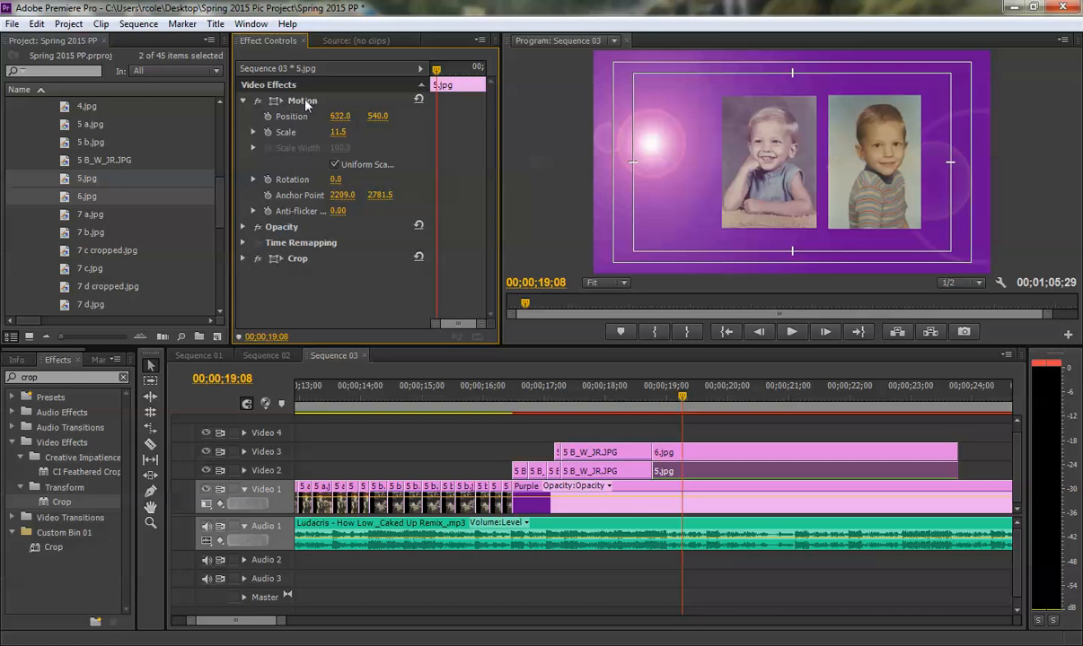
left_click(243, 101)
left_click(242, 100)
left_click_drag(343, 119, 341, 116)
left_click(345, 115)
type("420")
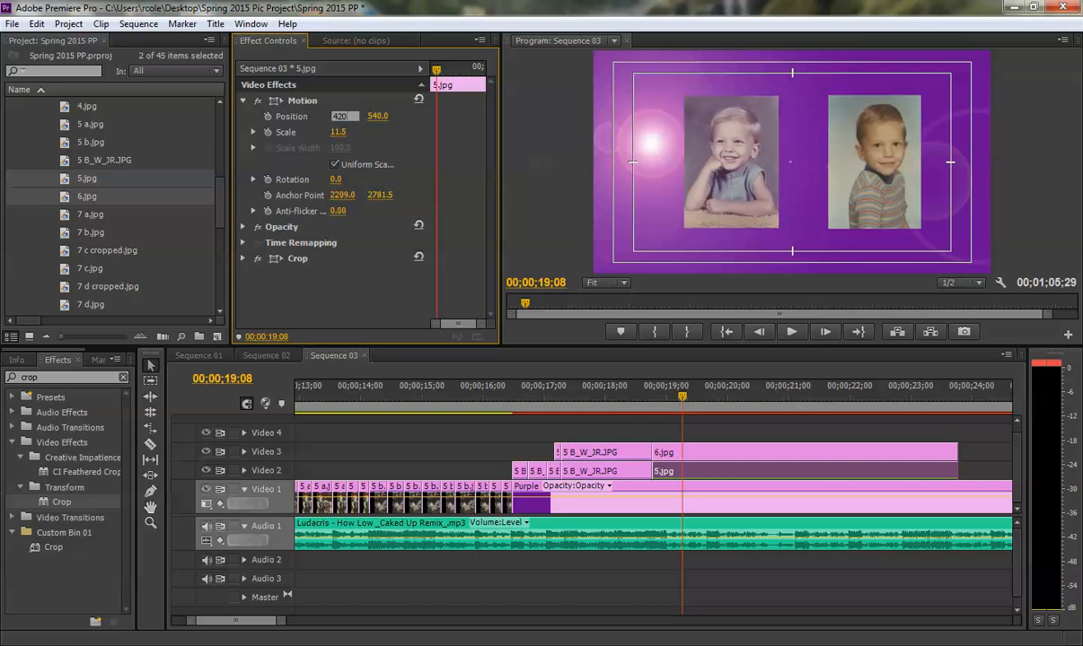
key("Return")
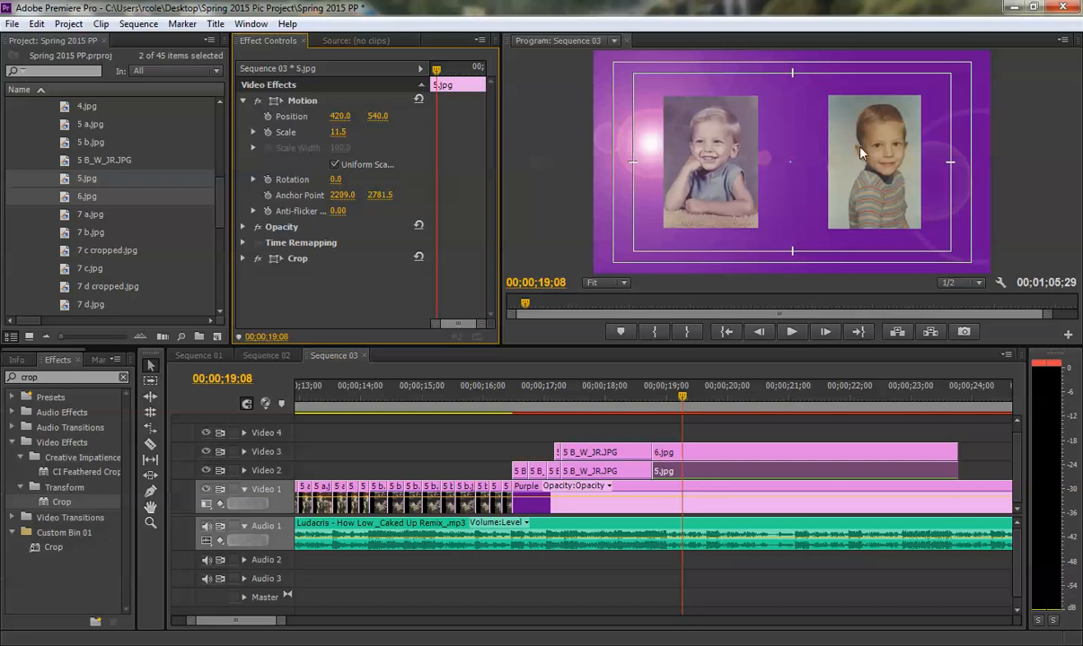
Play back the start of the side-by-side 5.jpg and 6.jpg photos twice, from just before 00;00;19;00
left_click(647, 398)
key("space")
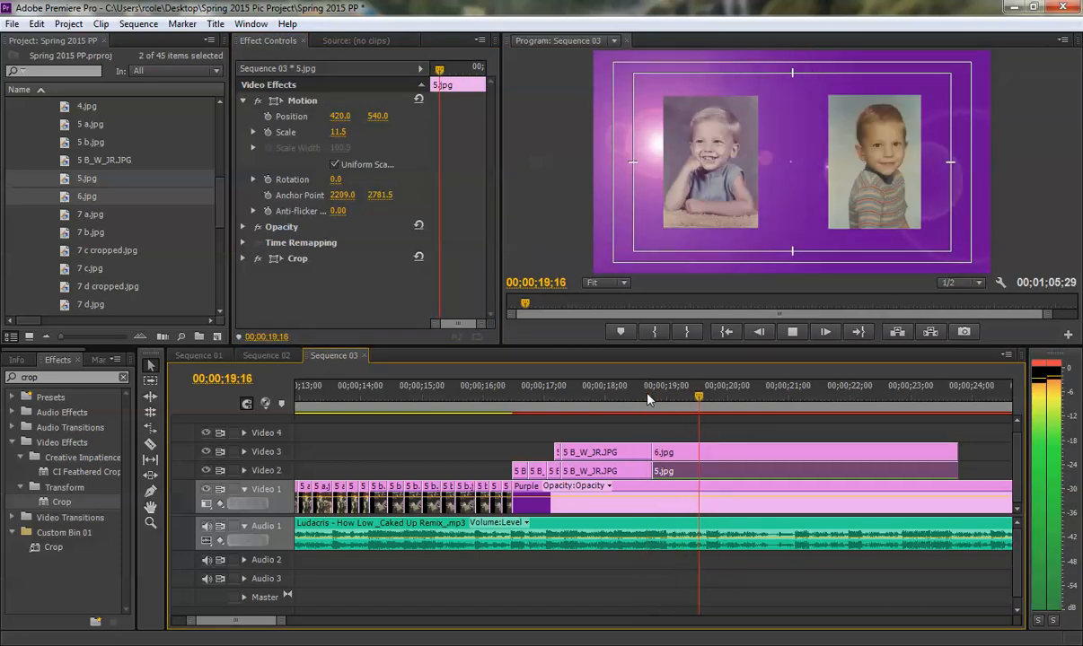
key("space")
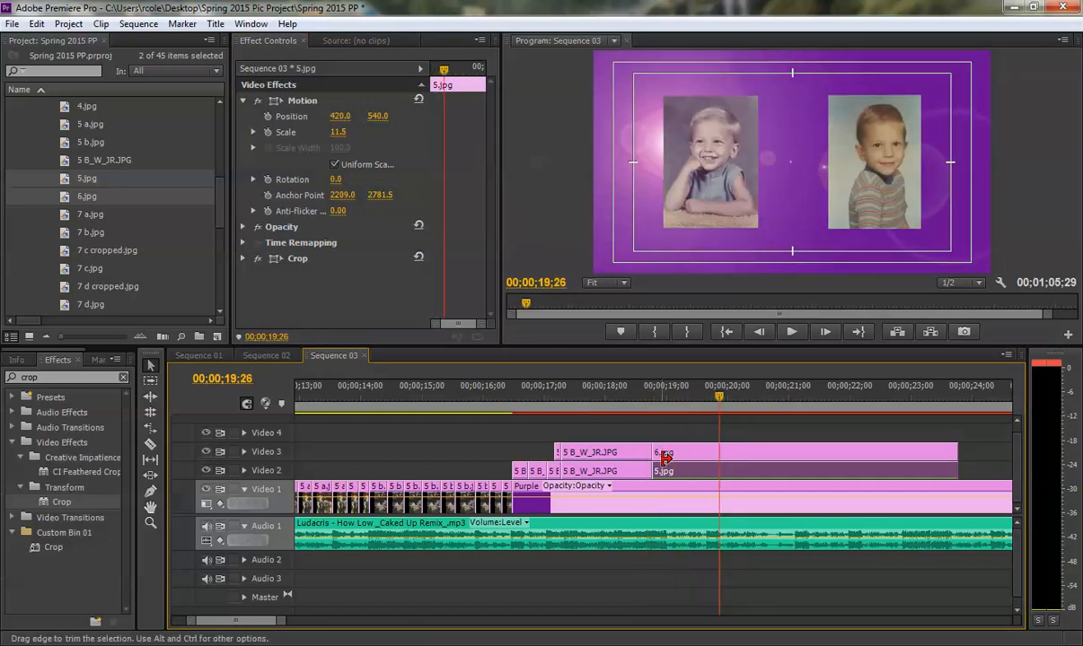
left_click(650, 399)
key("space")
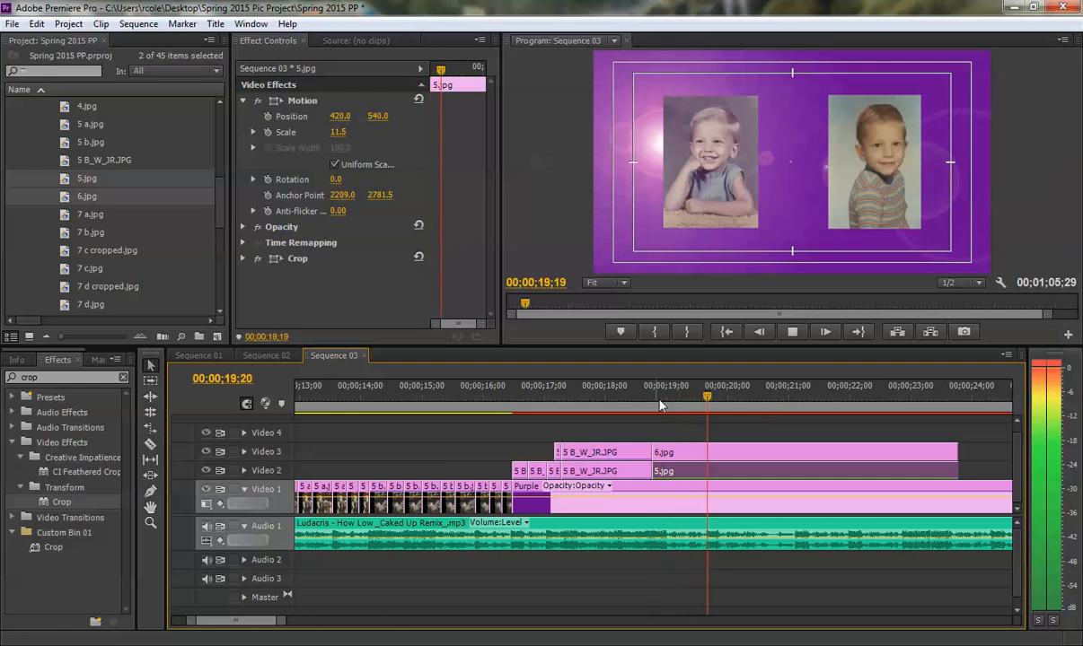
key("space")
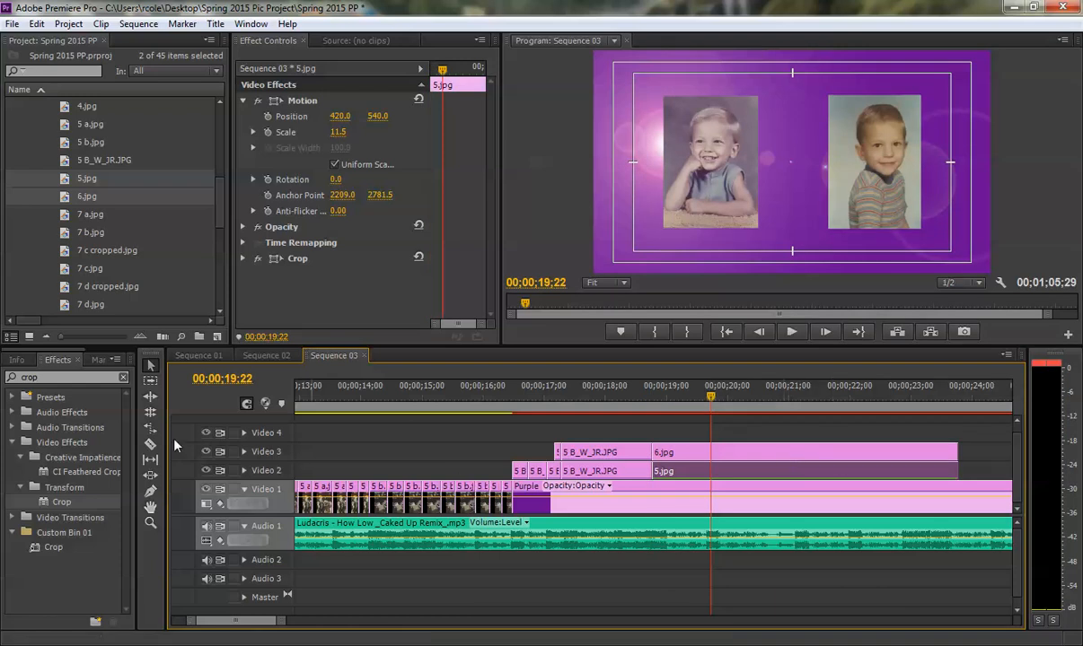
Play back the 5.jpg and 6.jpg section of Sequence 01, stopping at 00;00;21;00 where the photos end
left_click(198, 356)
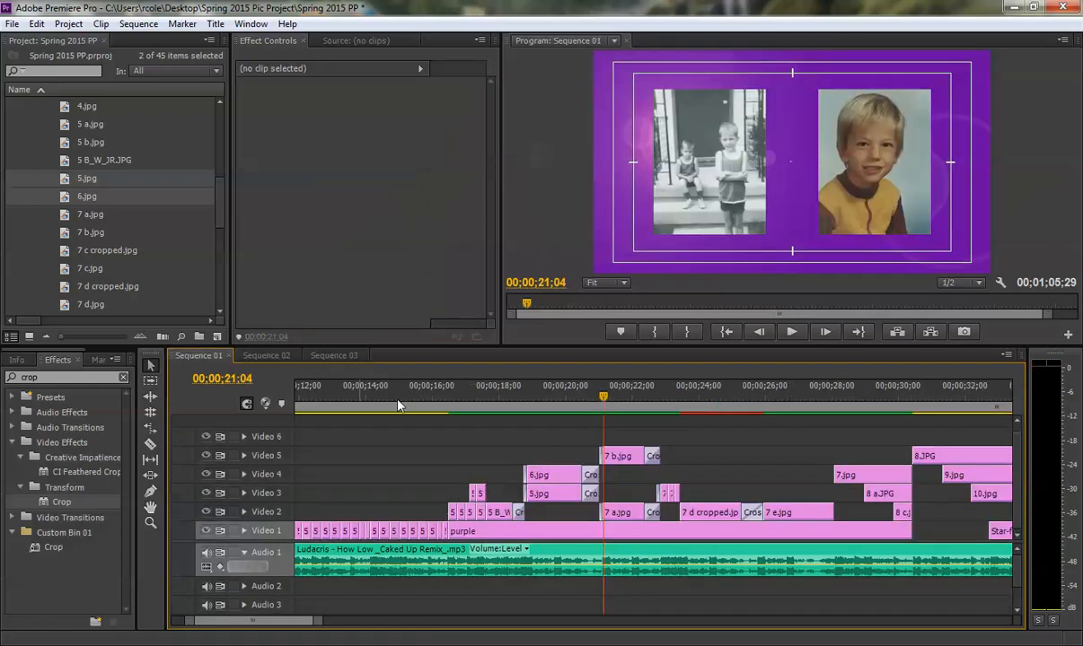
left_click(500, 399)
key("space")
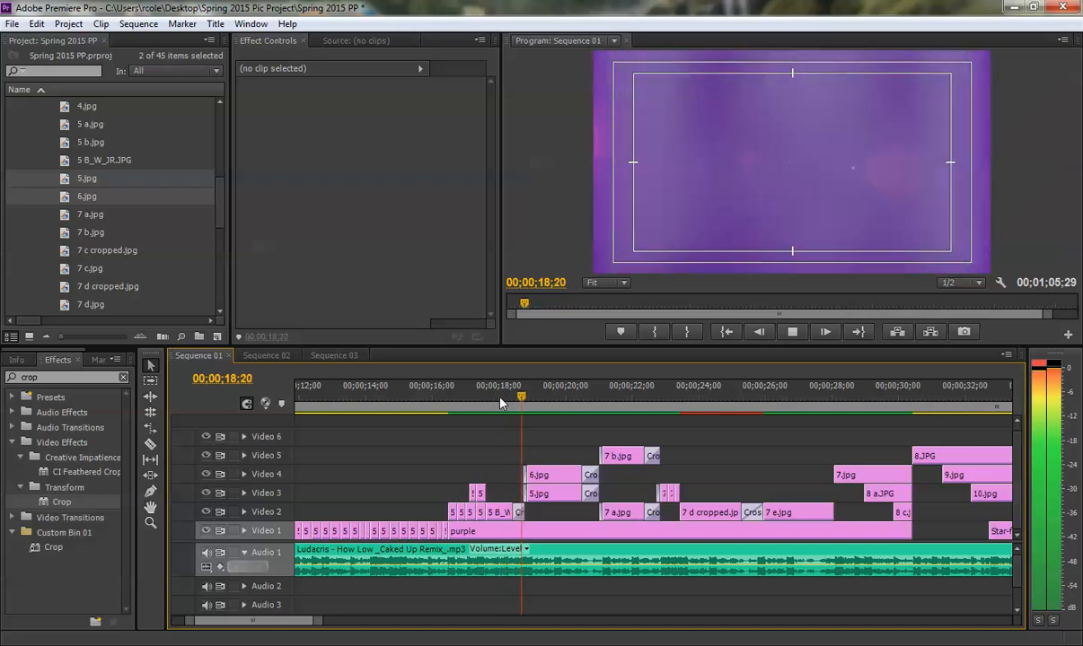
key("space")
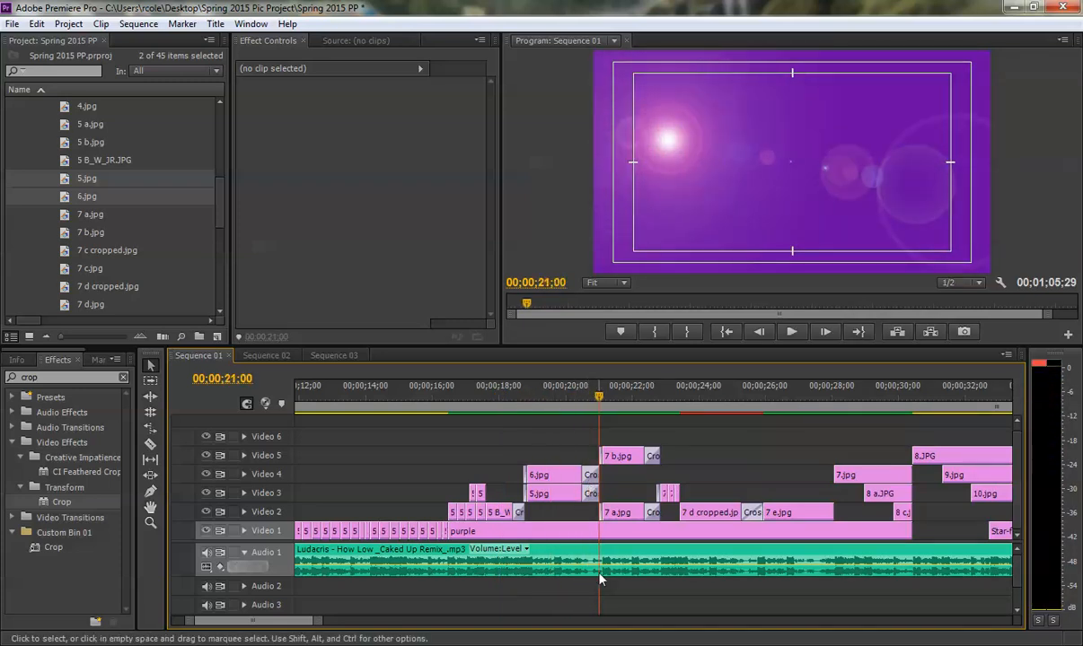
Return to Sequence 03, play back its side-by-side 5.jpg and 6.jpg photos for comparison, and save the project
left_click(337, 357)
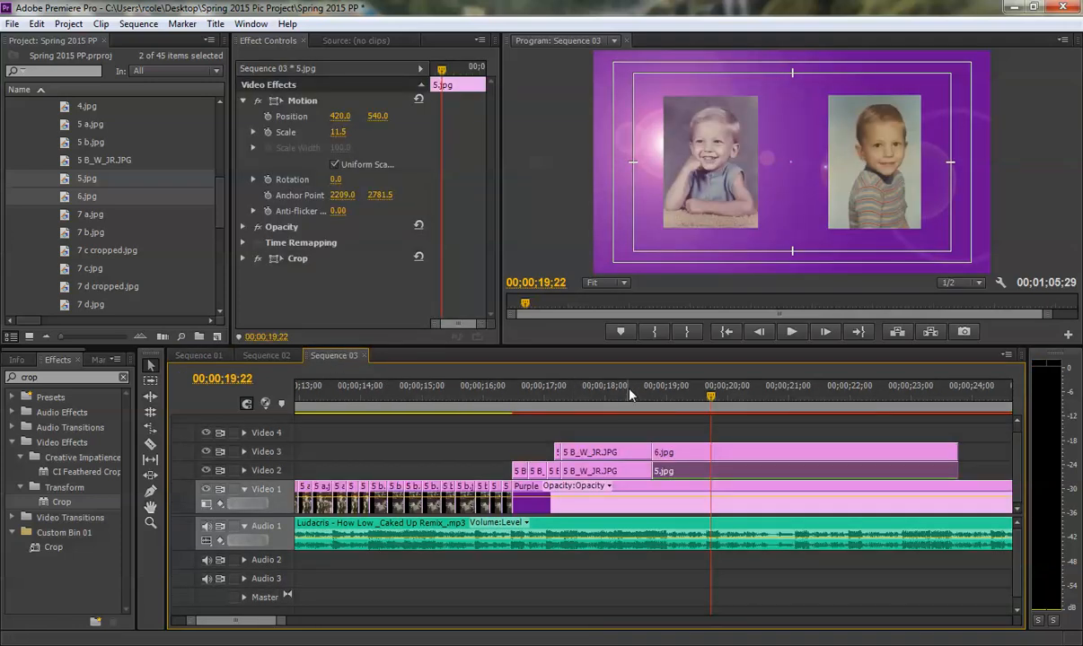
left_click(628, 395)
key("space")
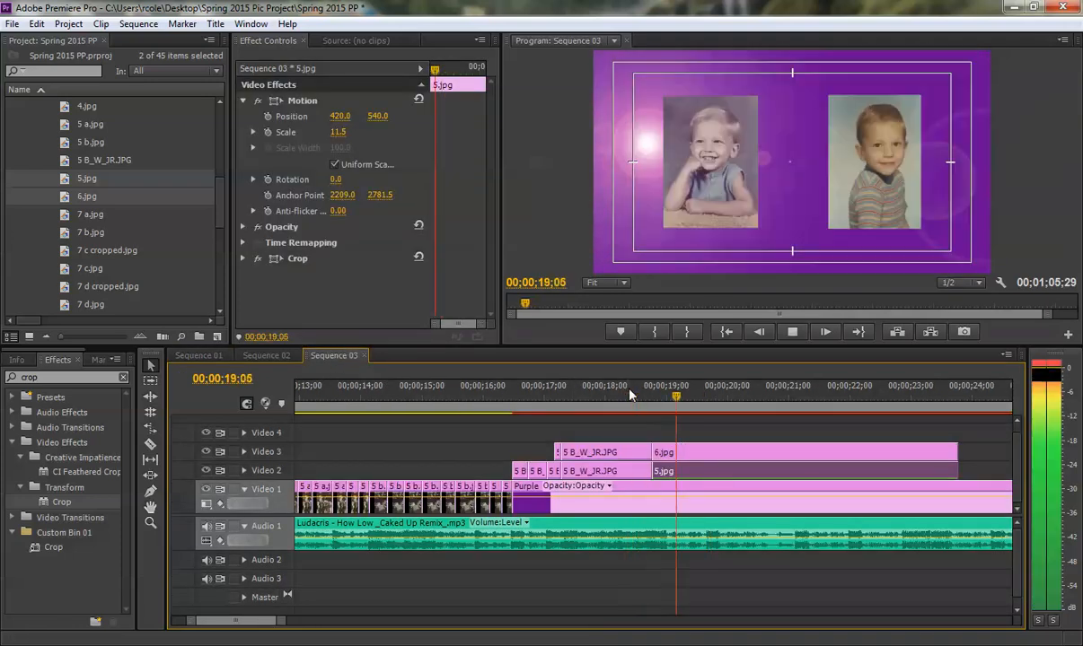
key("space")
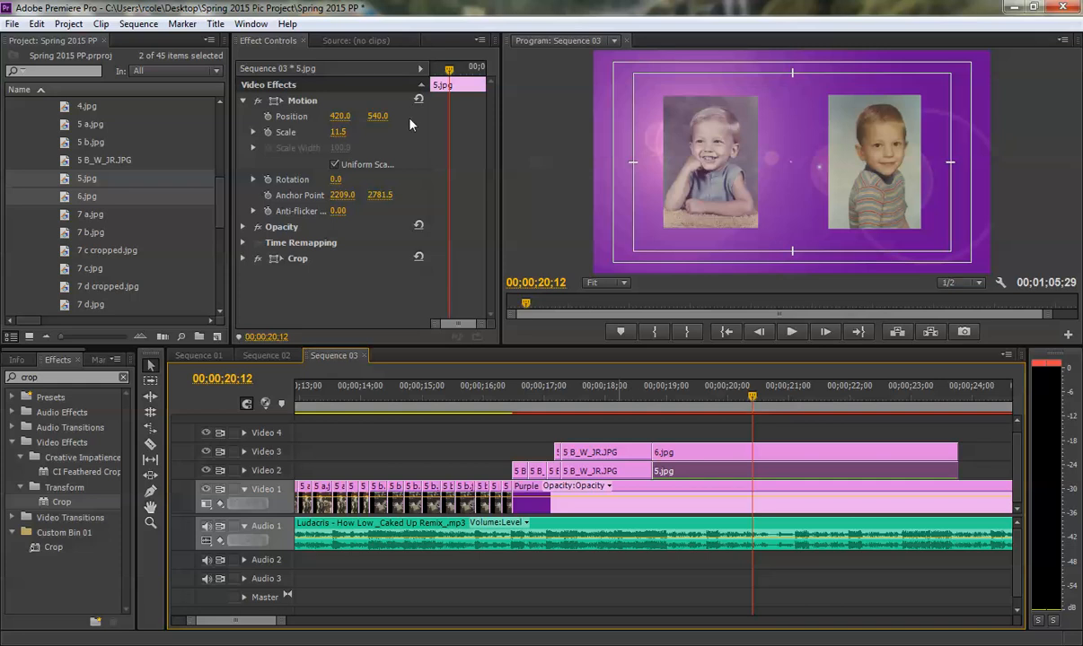
key("Up")
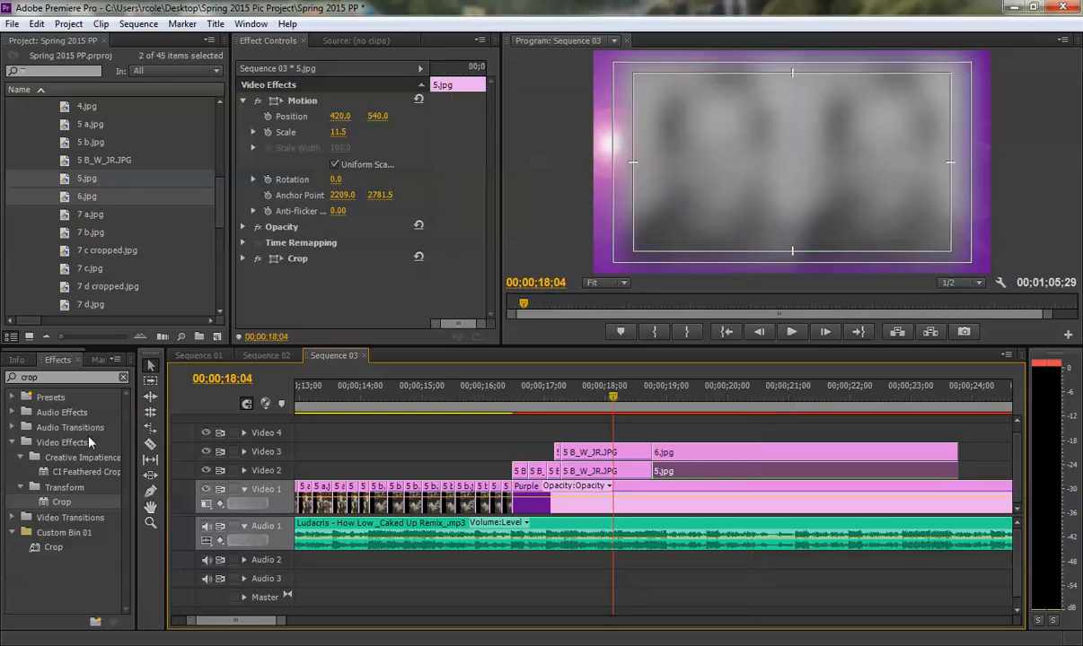
key("ctrl+s")
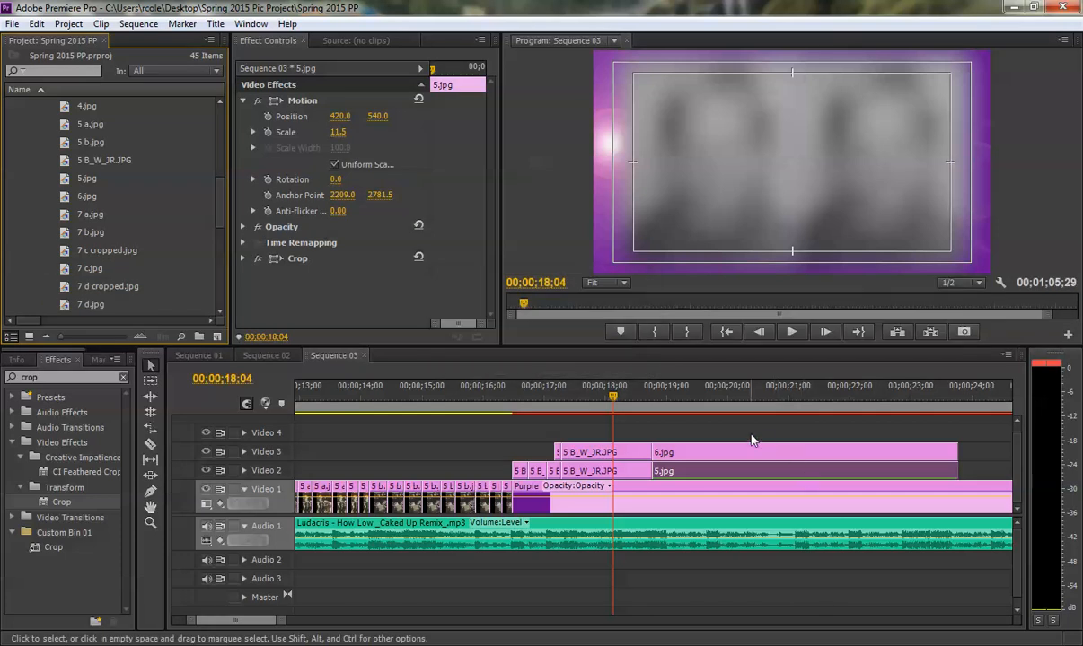
Play back the change from the blurred photos to 5.jpg and 6.jpg in Sequence 03
left_click(637, 395)
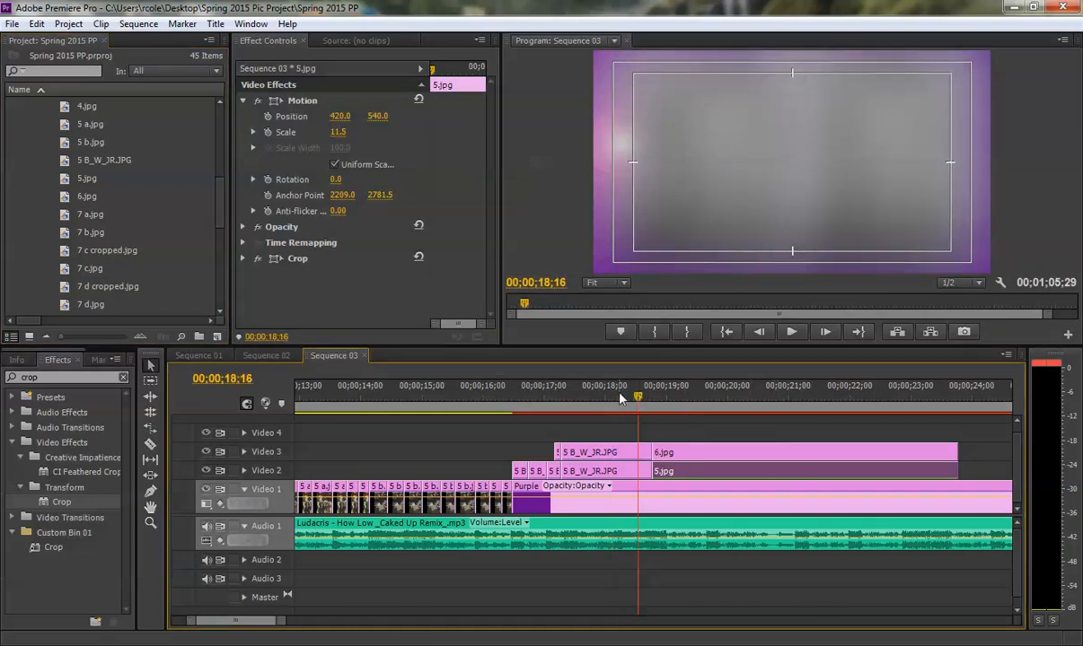
left_click(620, 398)
key("space")
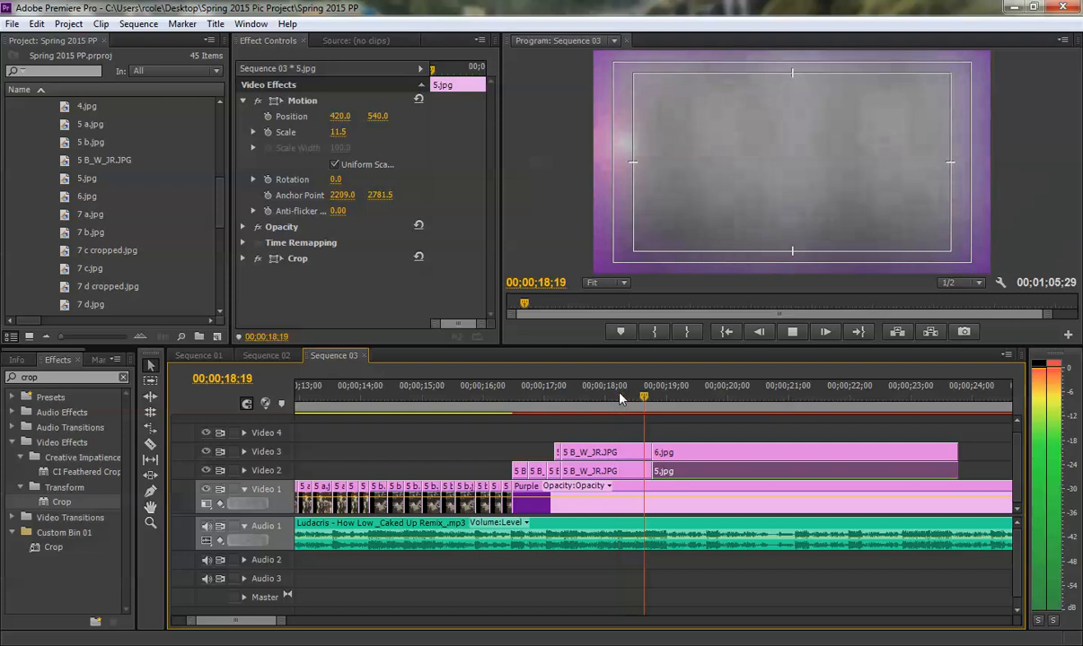
key("space")
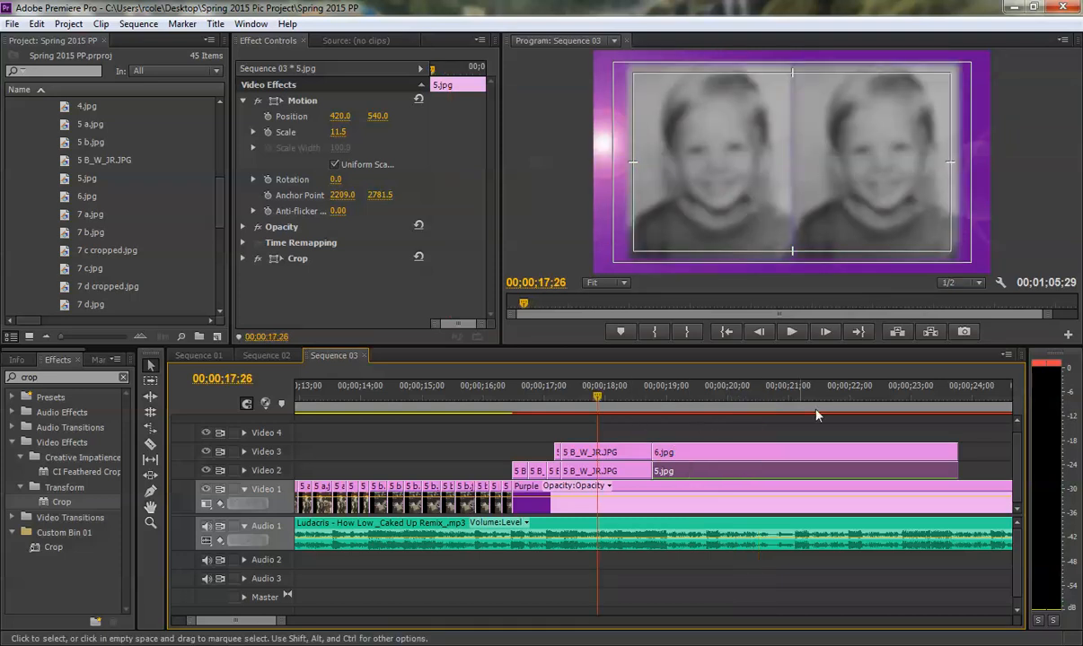
Play to the beat at 00;00;21;00 and trim the ends of 5.jpg and 6.jpg together to that point
left_click(978, 452)
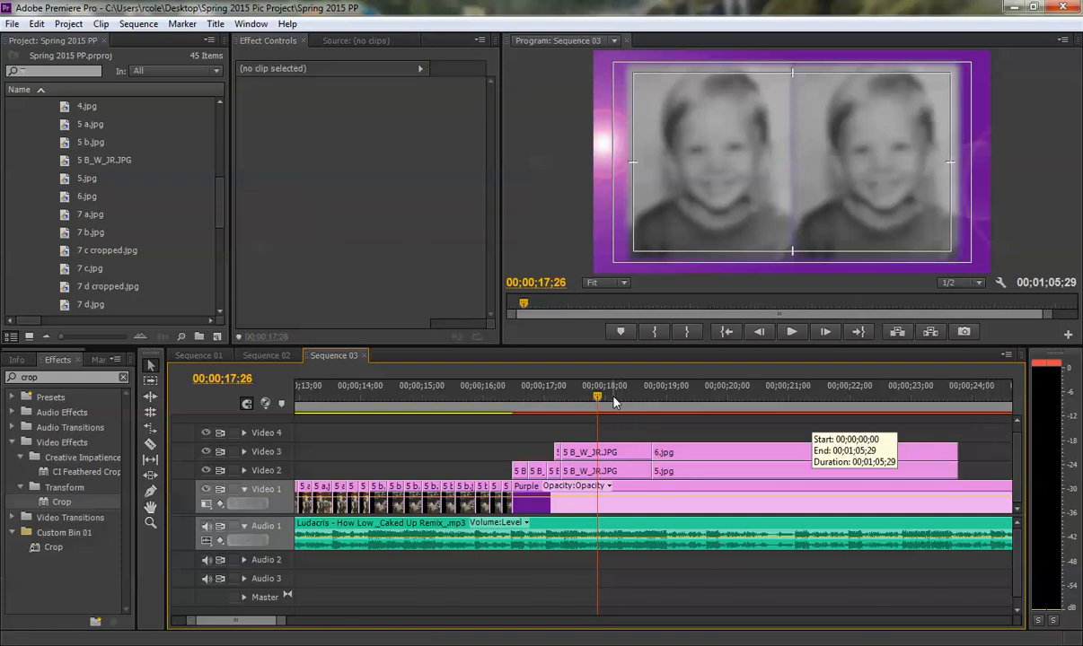
key("space")
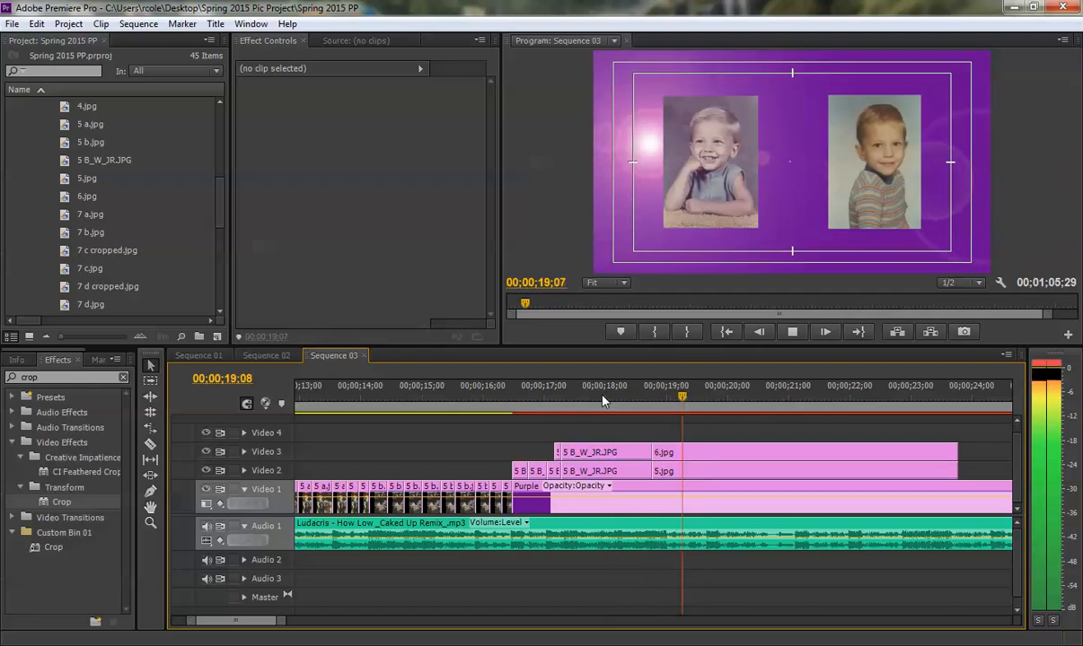
key("space")
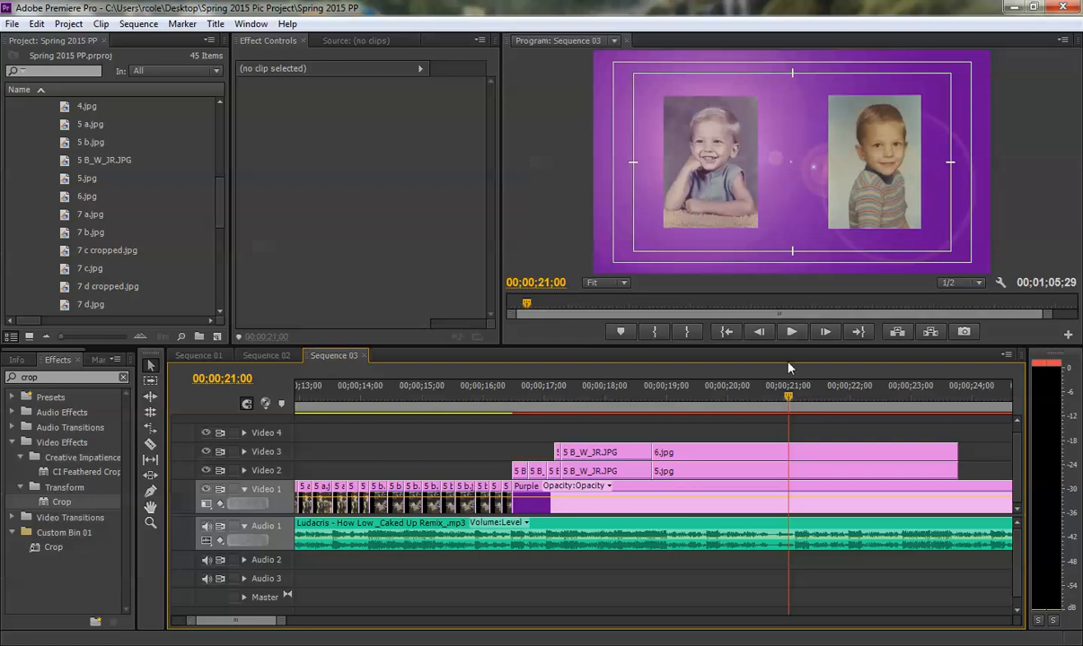
left_click_drag(282, 621, 274, 621)
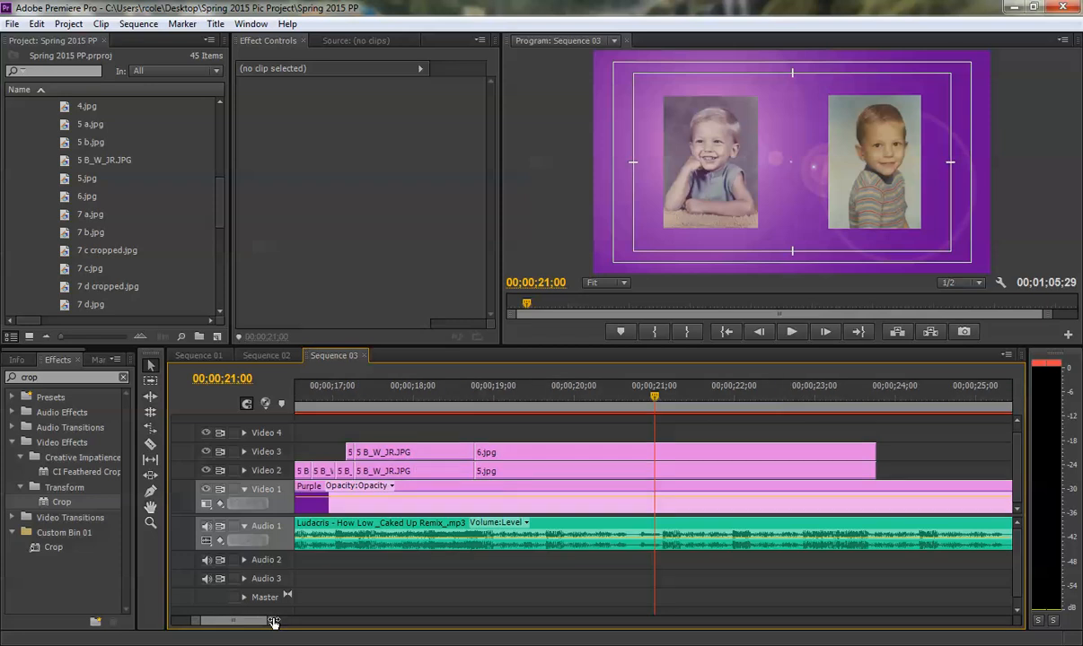
left_click_drag(898, 469, 655, 459)
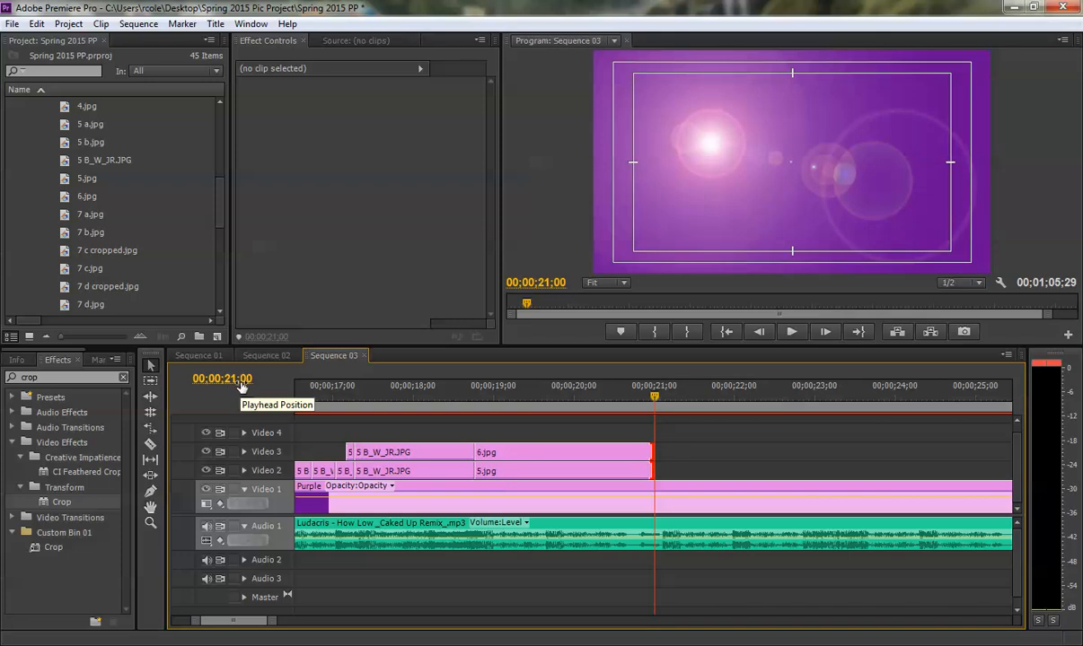
Play back the trimmed 5.jpg and 6.jpg clips and check the frames around their start
left_click(482, 399)
key("space")
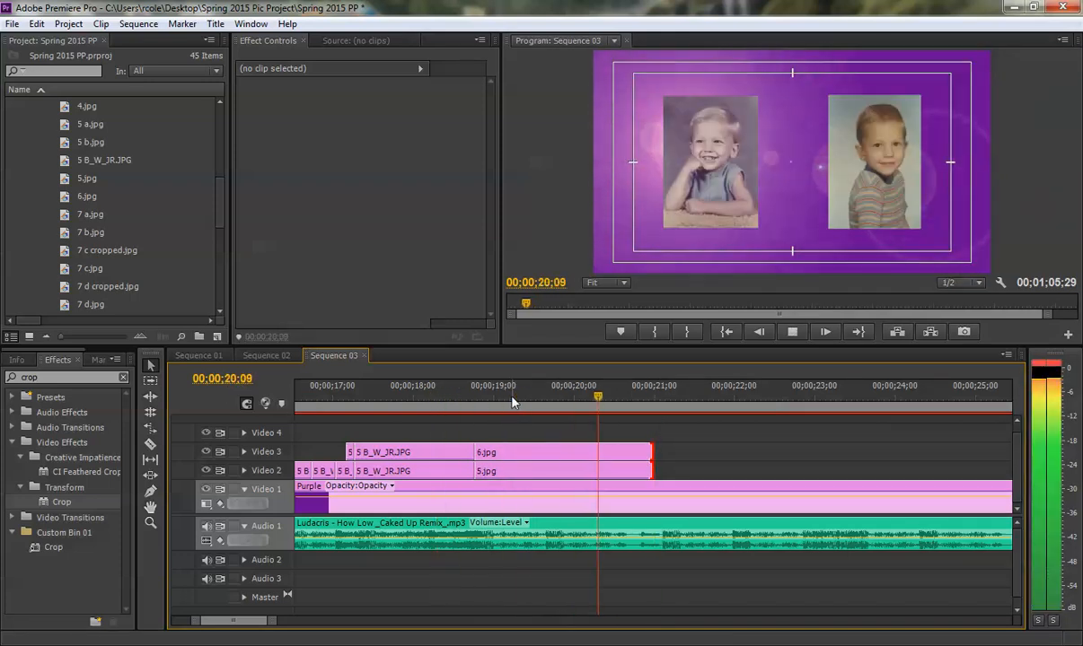
key("space")
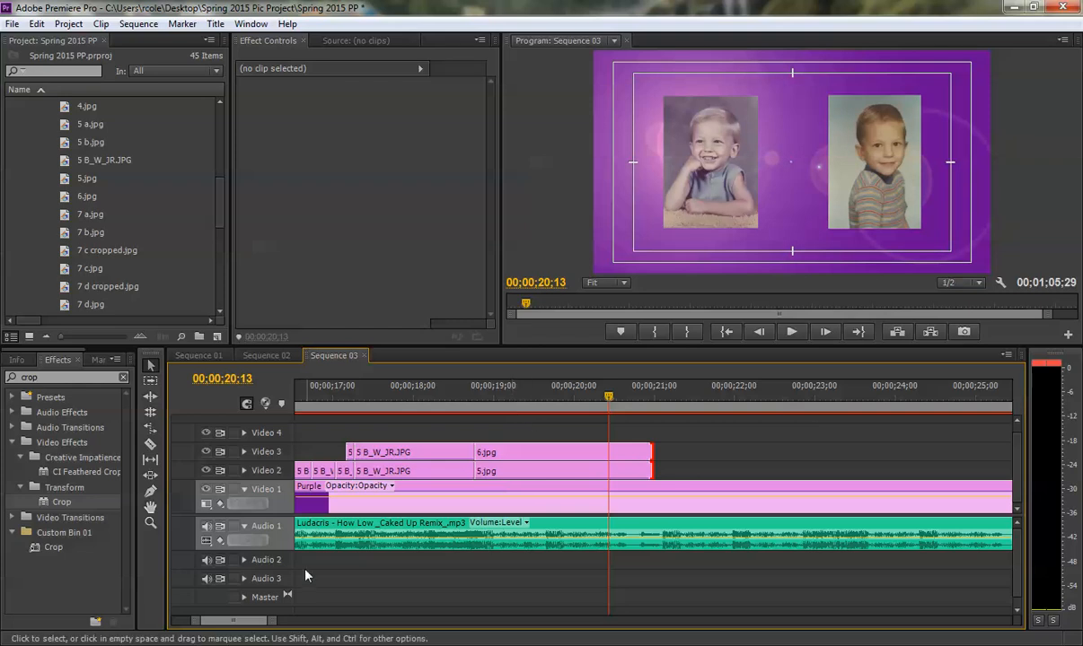
left_click_drag(274, 623, 297, 622)
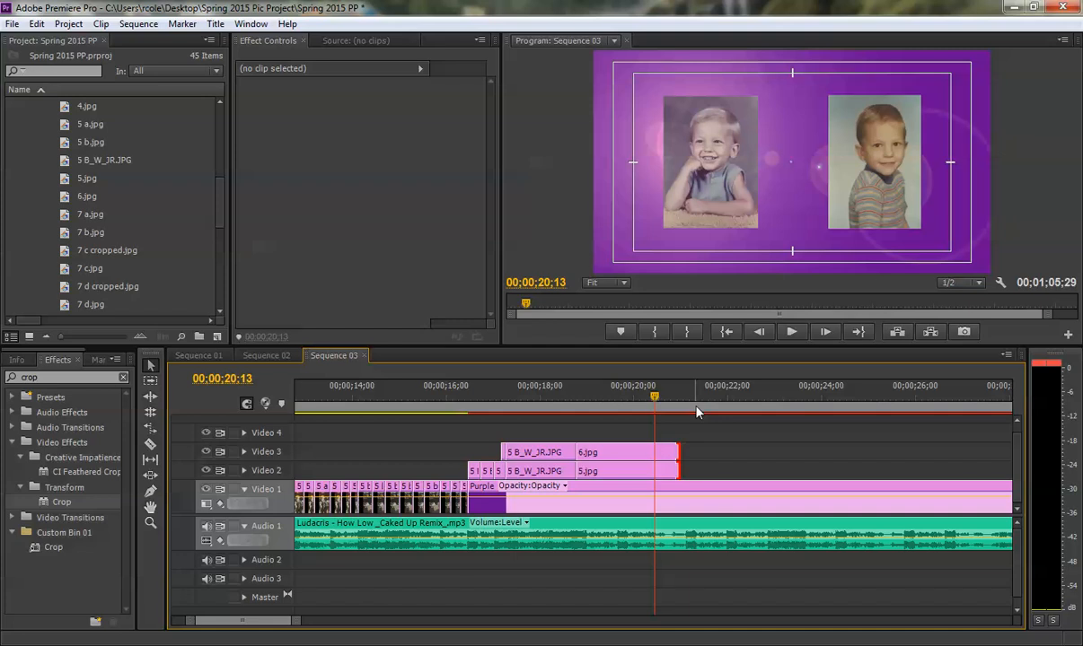
left_click(573, 397)
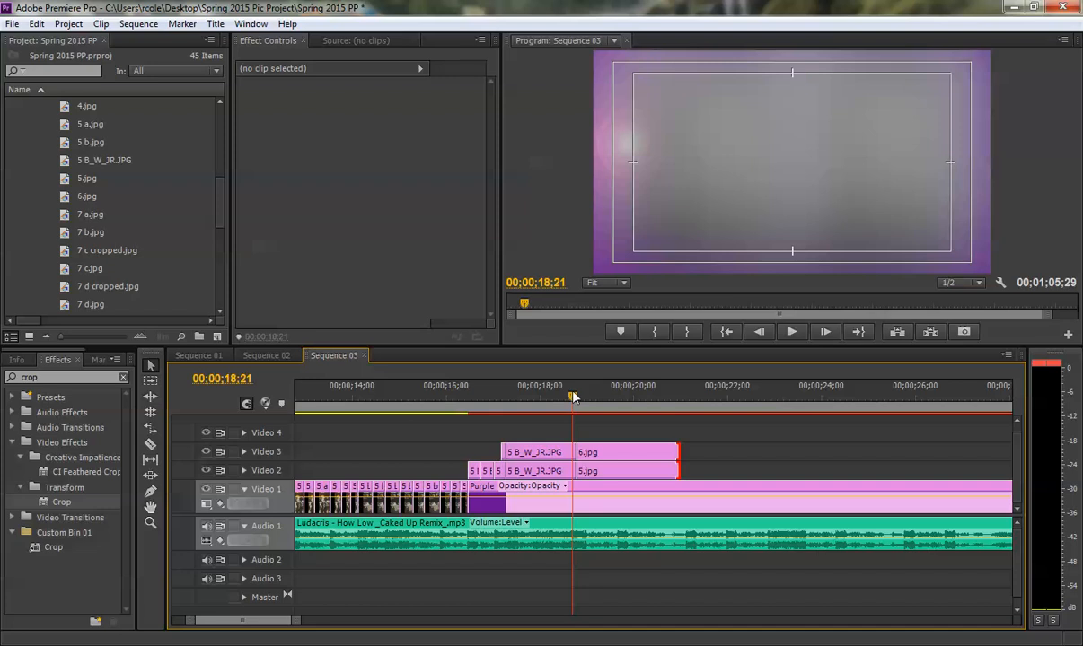
left_click(583, 397)
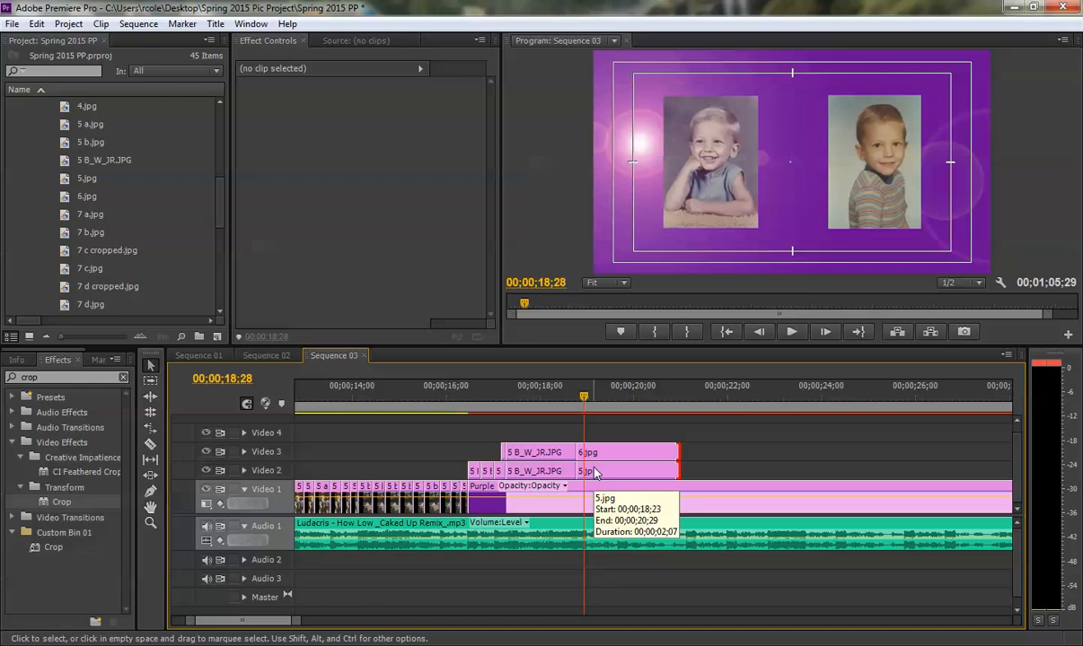
Select 5.jpg and add a Scale keyframe of 11.5 on its first frame at 00;00;18;23
left_click(594, 473)
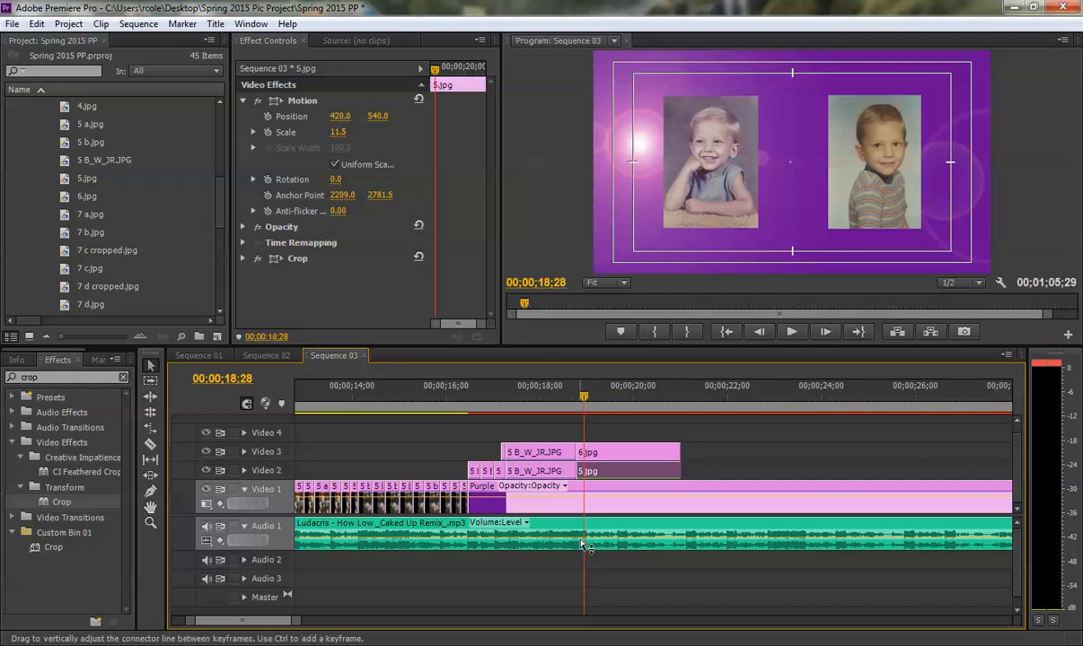
left_click_drag(291, 619, 261, 623)
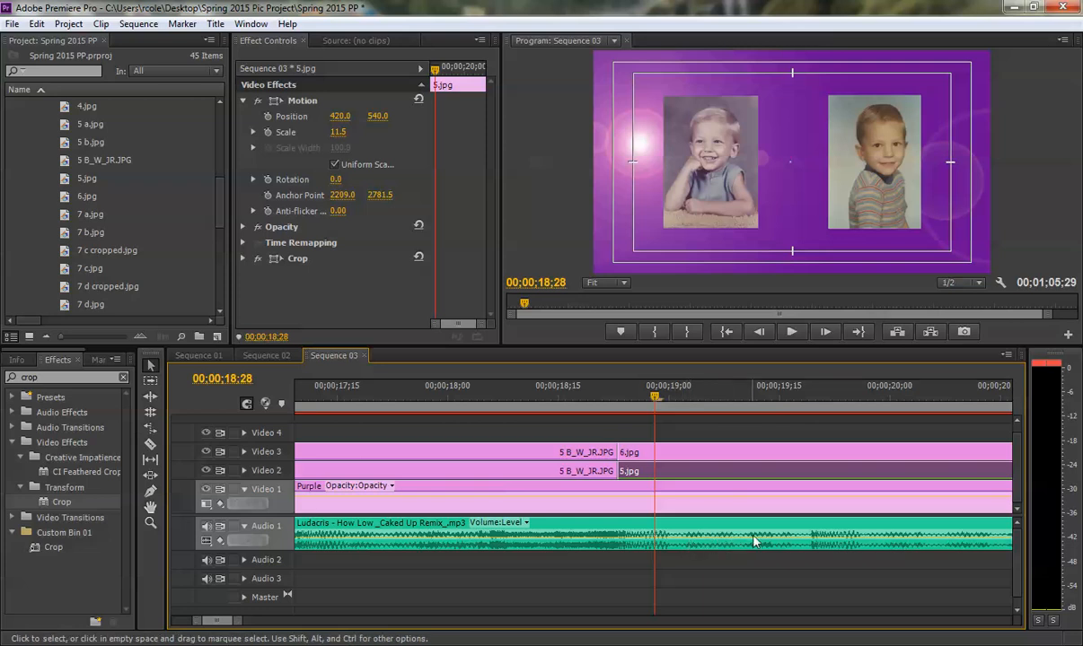
left_click_drag(655, 395, 844, 384)
left_click_drag(584, 395, 617, 389)
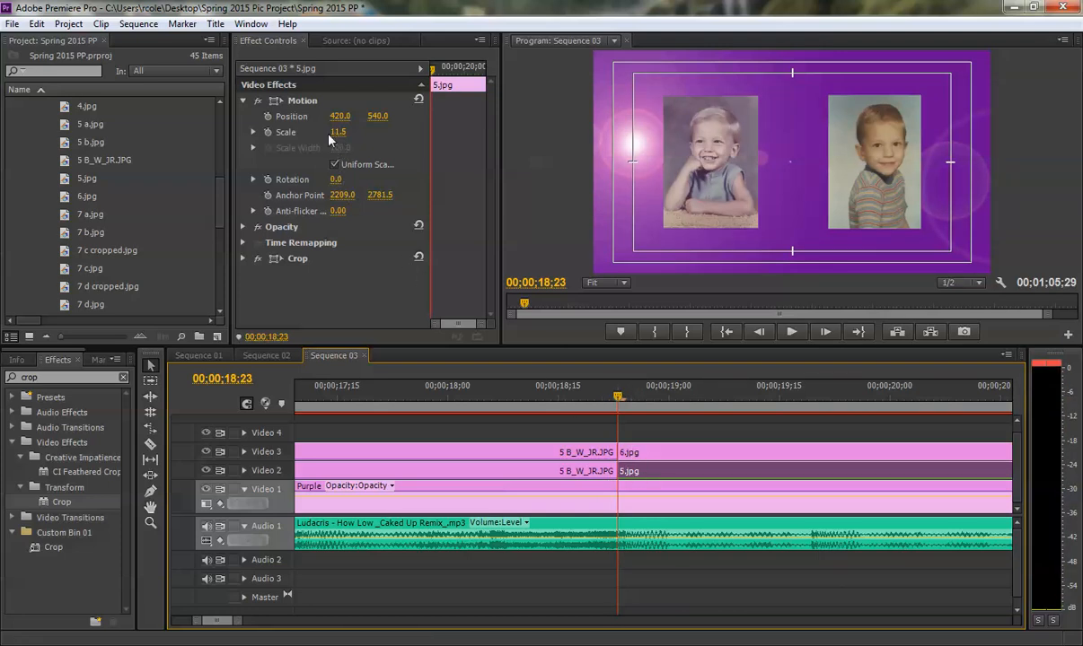
left_click(267, 132)
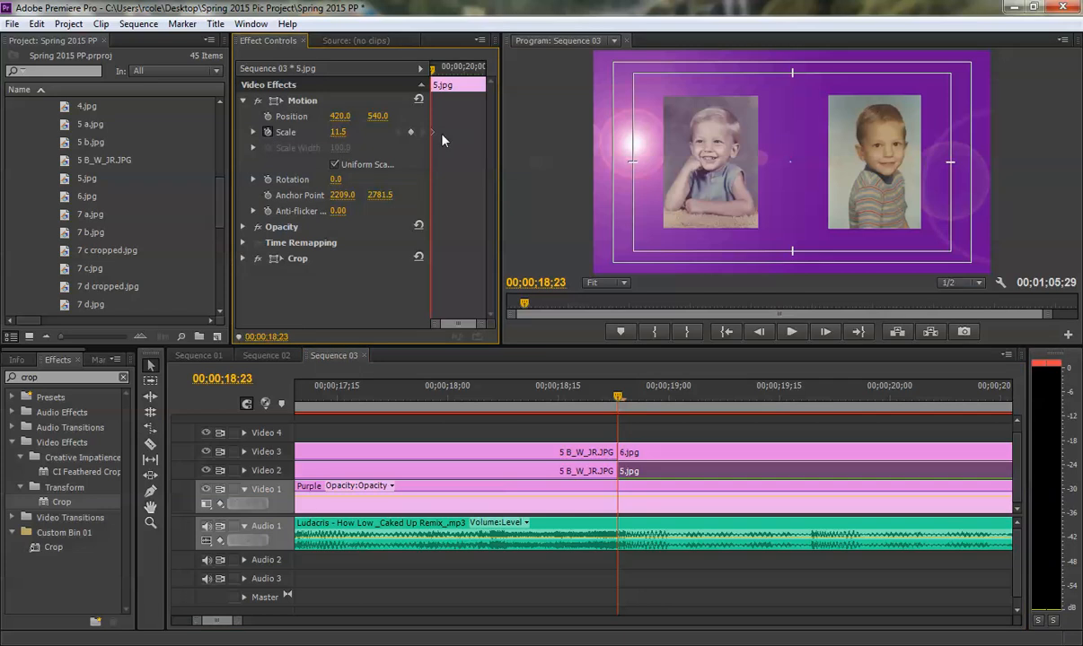
Widen the keyframe area and add a Scale keyframe of 17.5 for 5.jpg one frame on, at 00;00;18;24
left_click_drag(226, 137, 74, 136)
left_click_drag(478, 324, 414, 329)
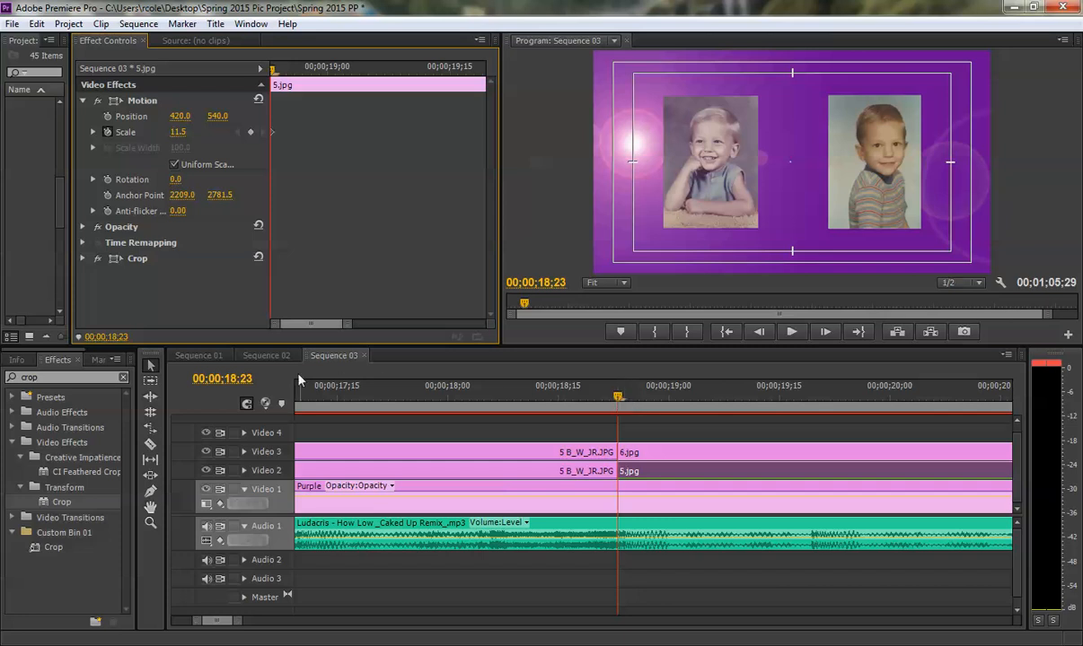
left_click(826, 332)
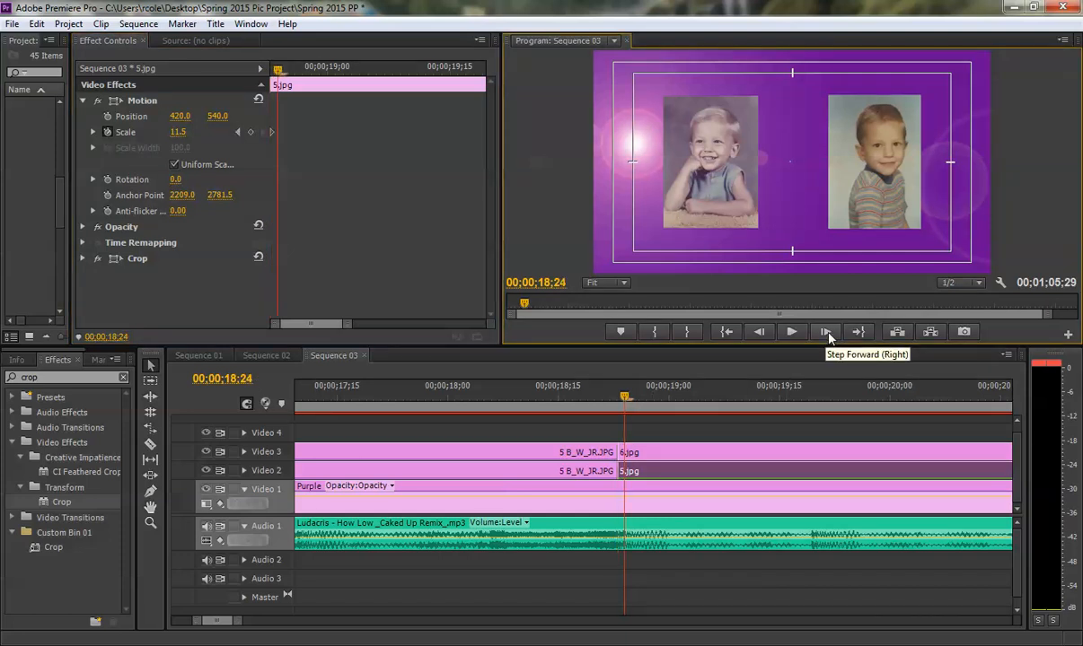
left_click(827, 336)
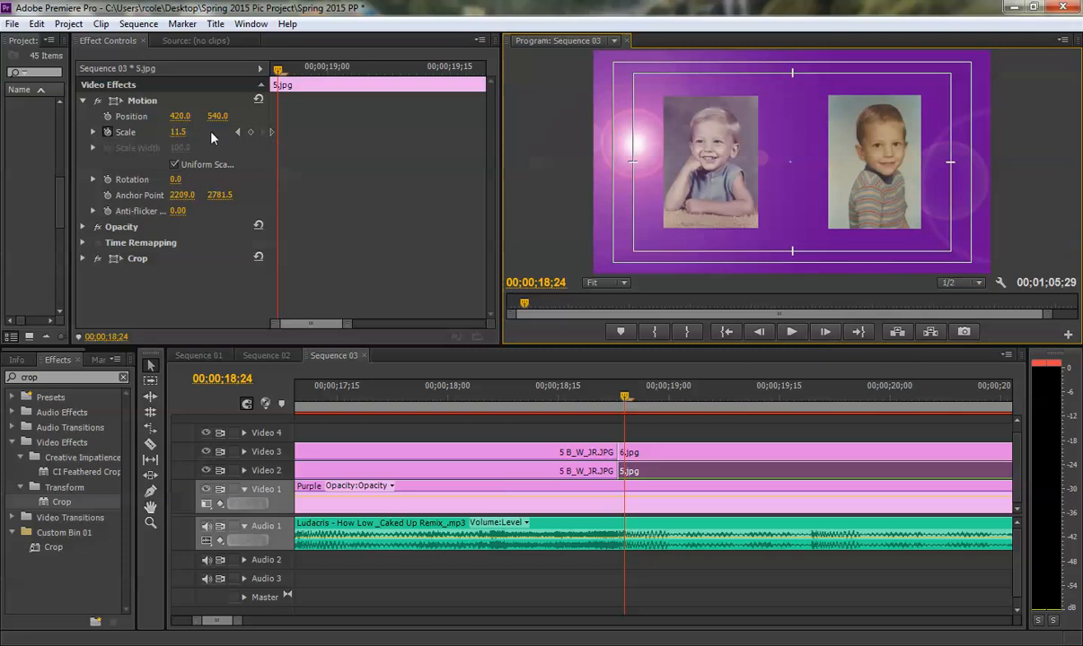
left_click_drag(177, 132, 189, 133)
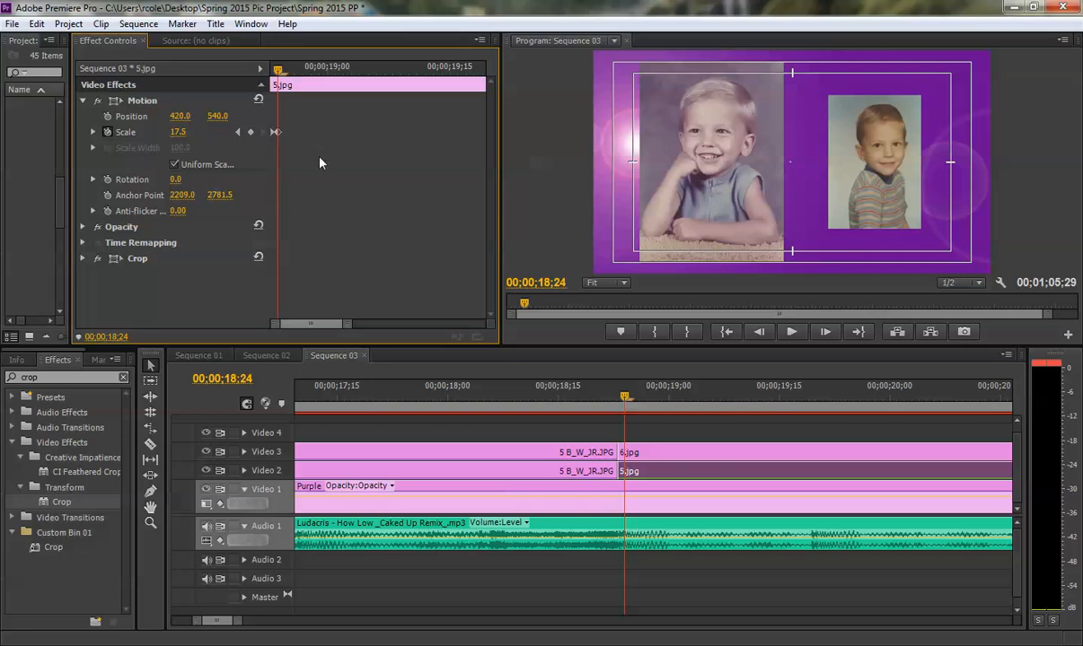
Advance three frames to 00;00;18;27 and set 5.jpg's Scale back to 11.5
left_click(824, 332)
left_click(825, 332)
left_click(824, 333)
left_click(179, 132)
type("11.5")
key("Return")
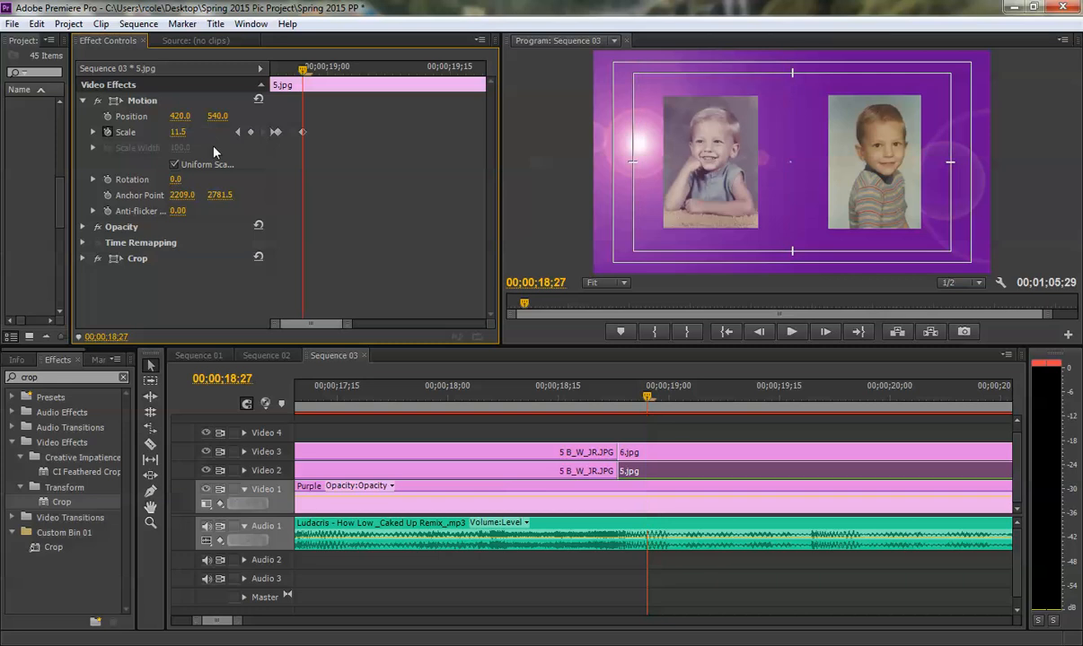
Play back 5.jpg's scale pop from before the cut, then scrub through it to its last Scale keyframe
left_click(579, 396)
key("space")
key("space")
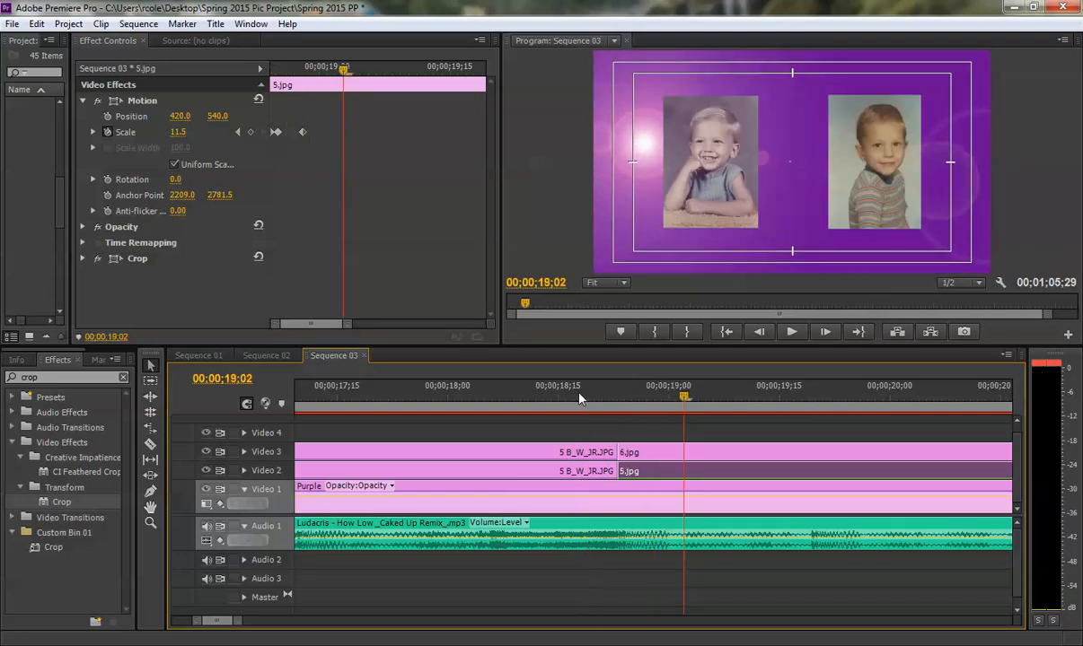
left_click_drag(579, 396, 648, 396)
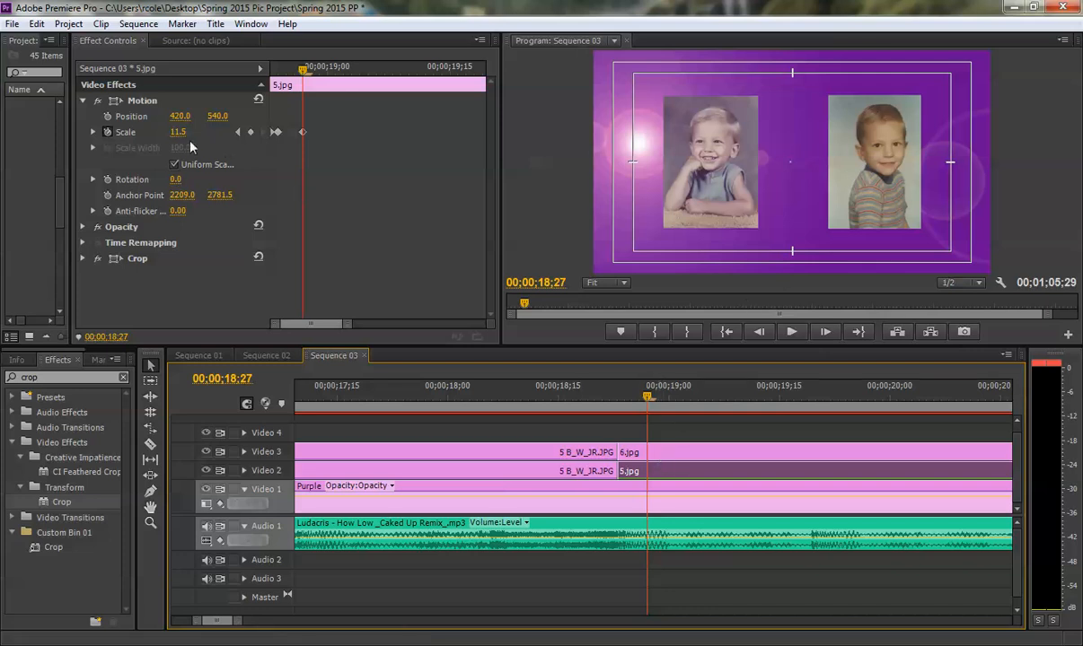
Select 6.jpg and add a Scale keyframe of 25 on its first frame at 00;00;18;23
left_click(675, 458)
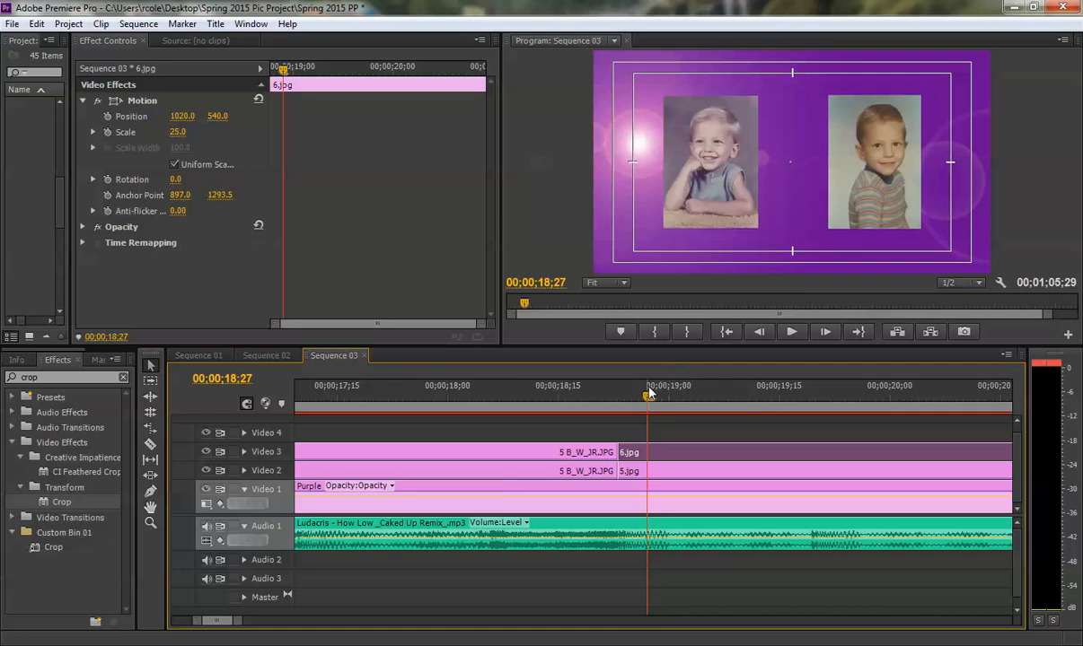
left_click_drag(646, 398, 617, 398)
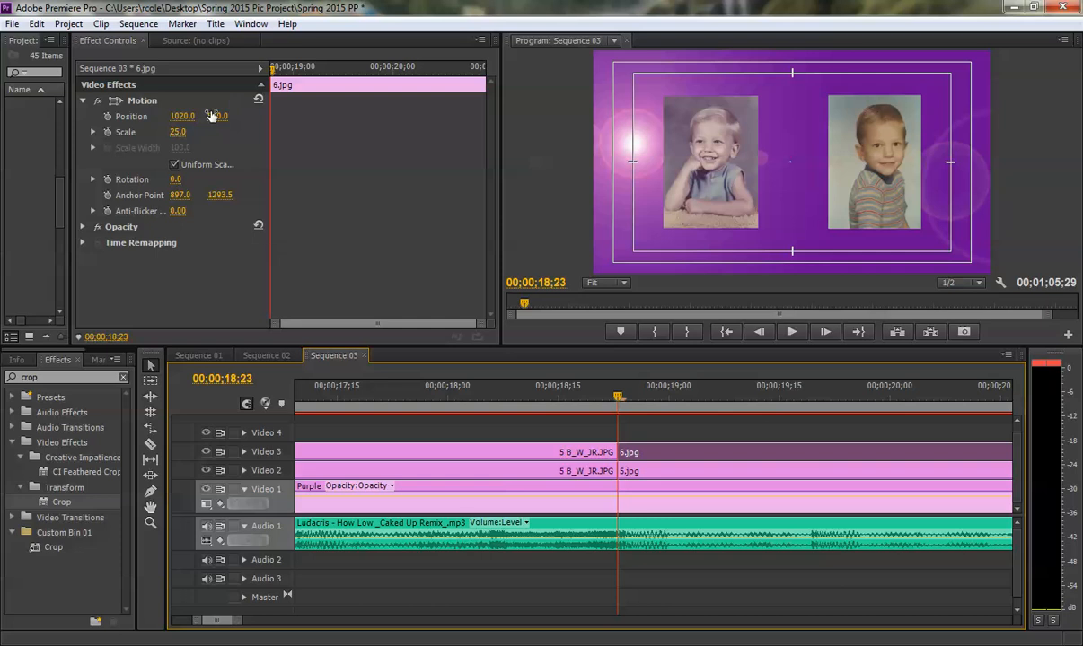
left_click(107, 132)
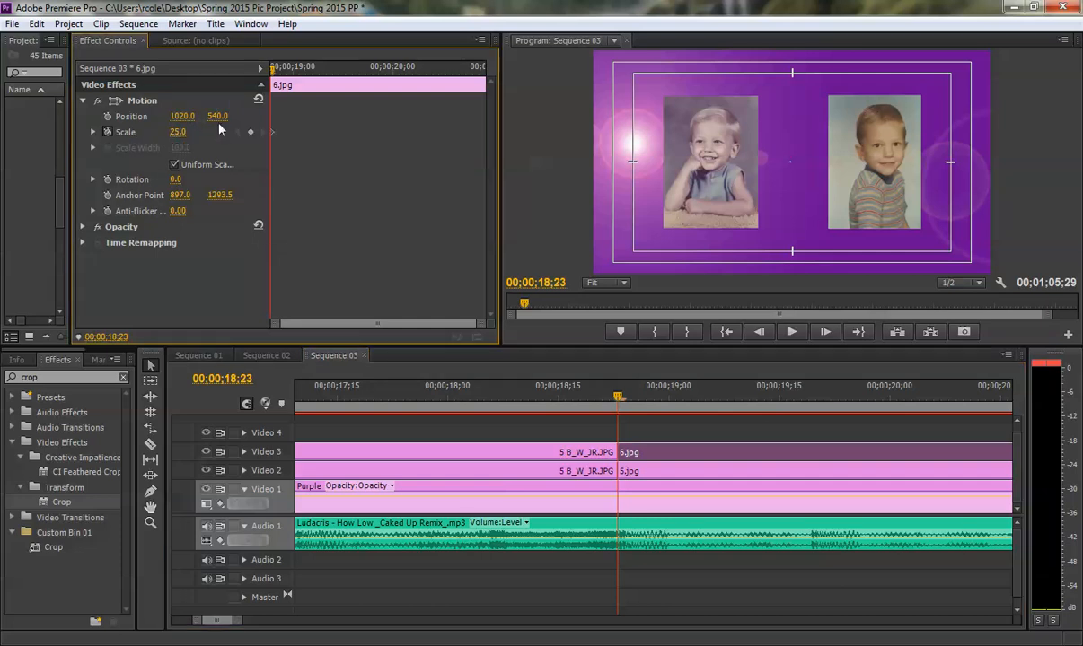
Advance one frame to 00;00;18;24 and add a Scale keyframe of 38 for 6.jpg
left_click(274, 73)
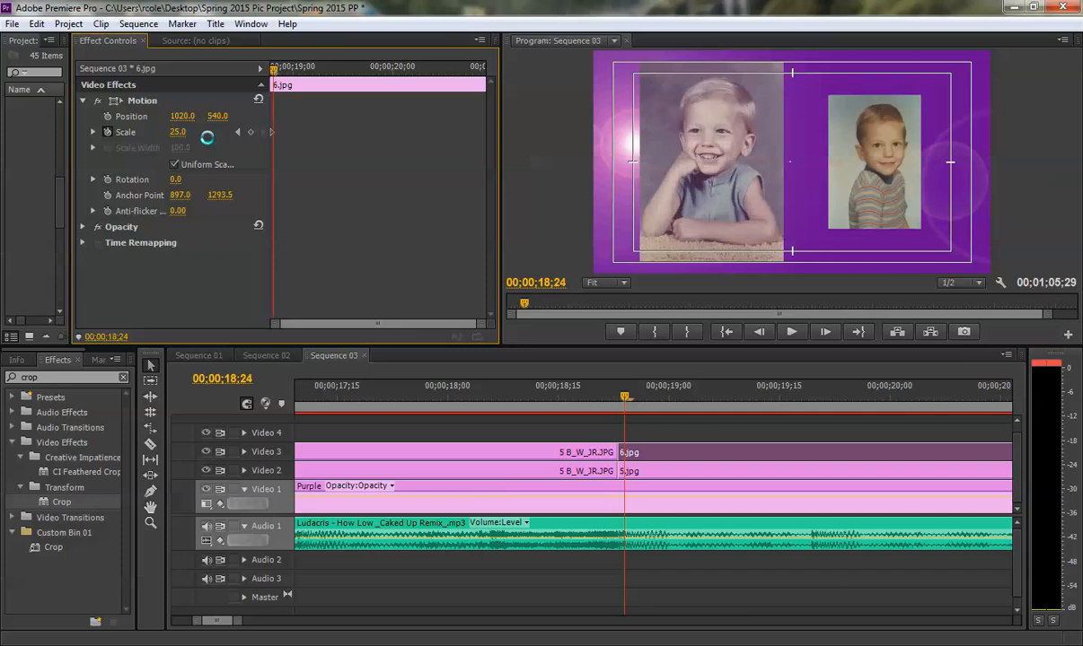
left_click(188, 131)
left_click(209, 146)
left_click_drag(178, 132, 192, 132)
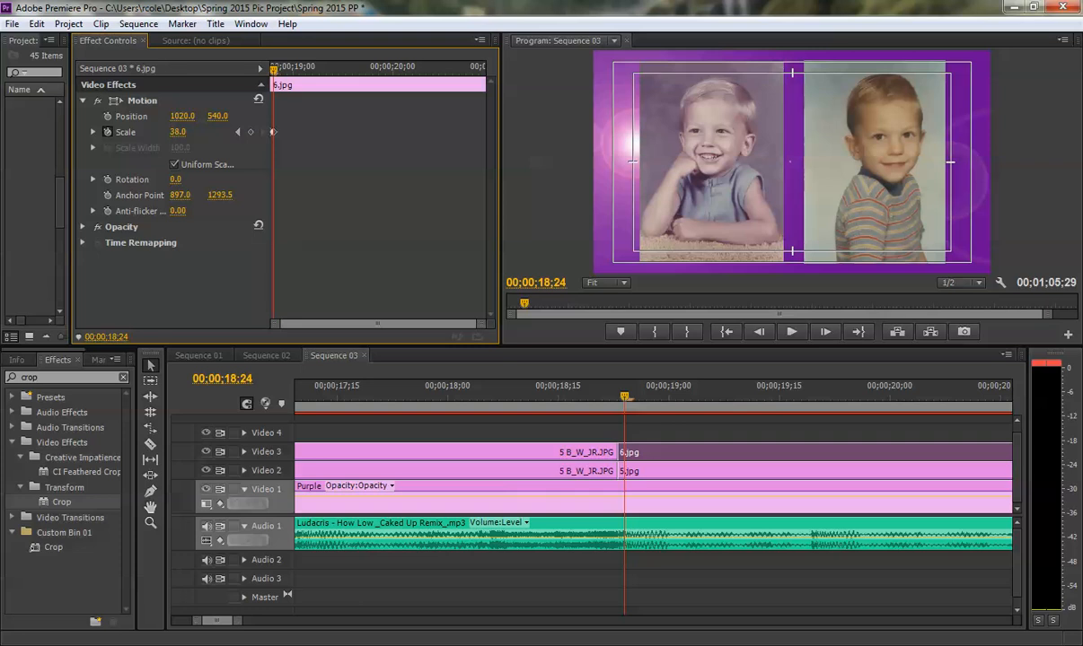
Widen the keyframe area, advance three frames to 00;00;18;27 and set 6.jpg's Scale back to 25
left_click_drag(476, 323, 383, 330)
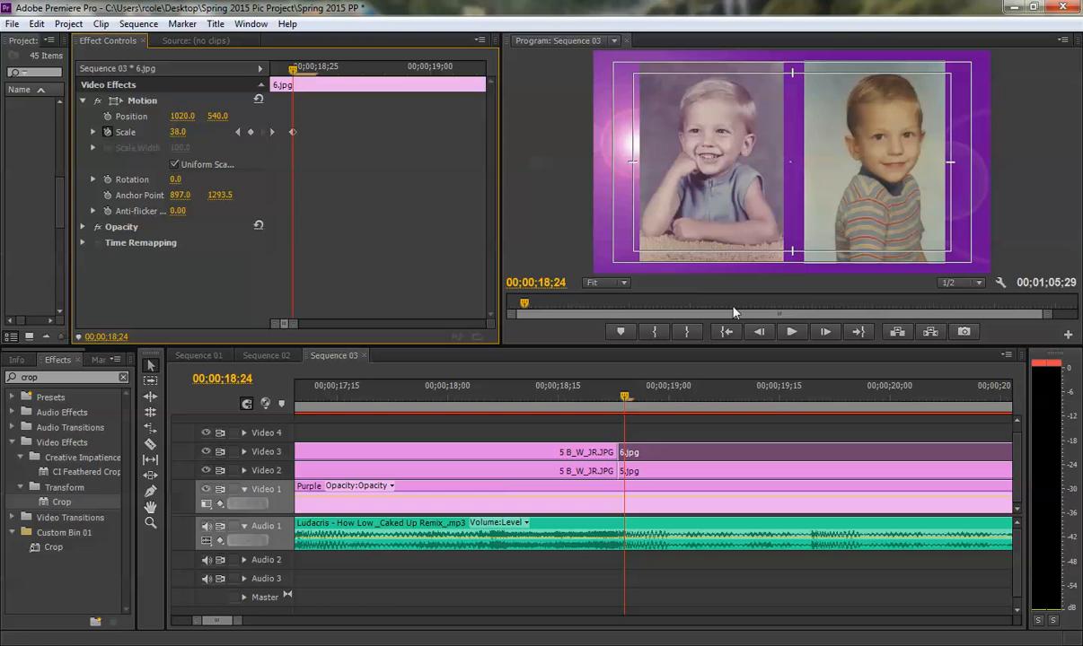
left_click(825, 333)
left_click(825, 332)
left_click(825, 332)
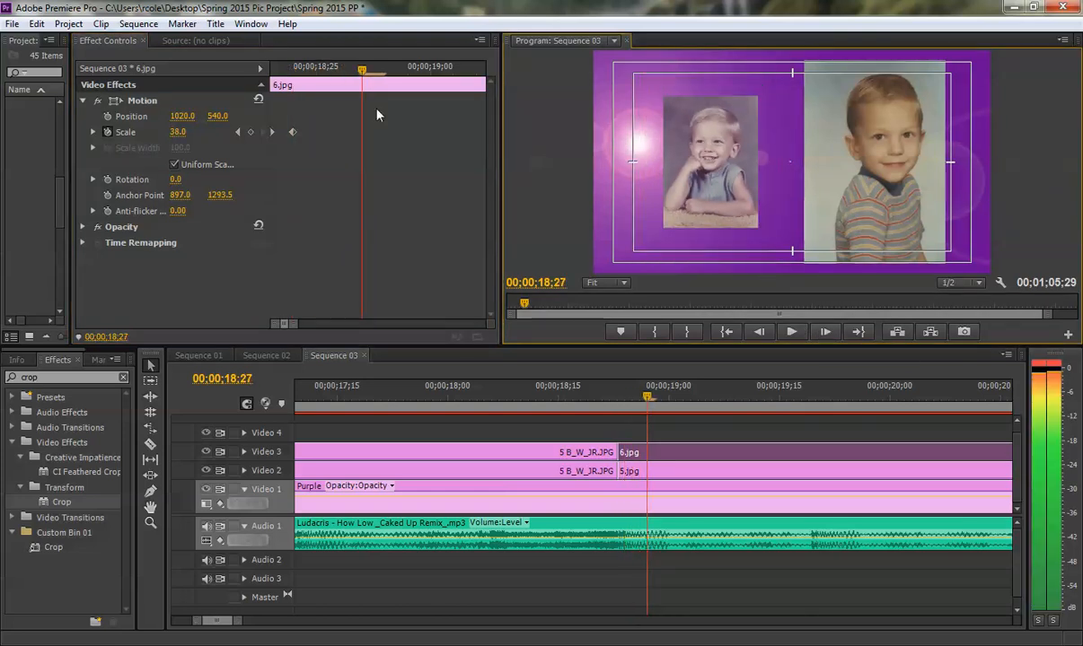
left_click(178, 132)
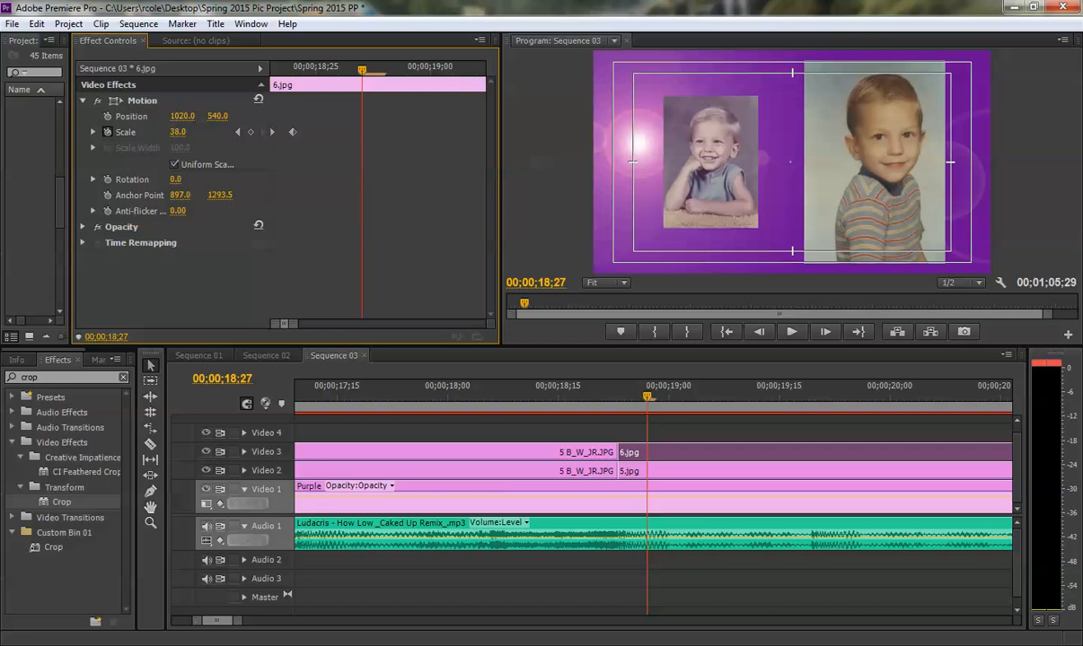
type("25")
key("Return")
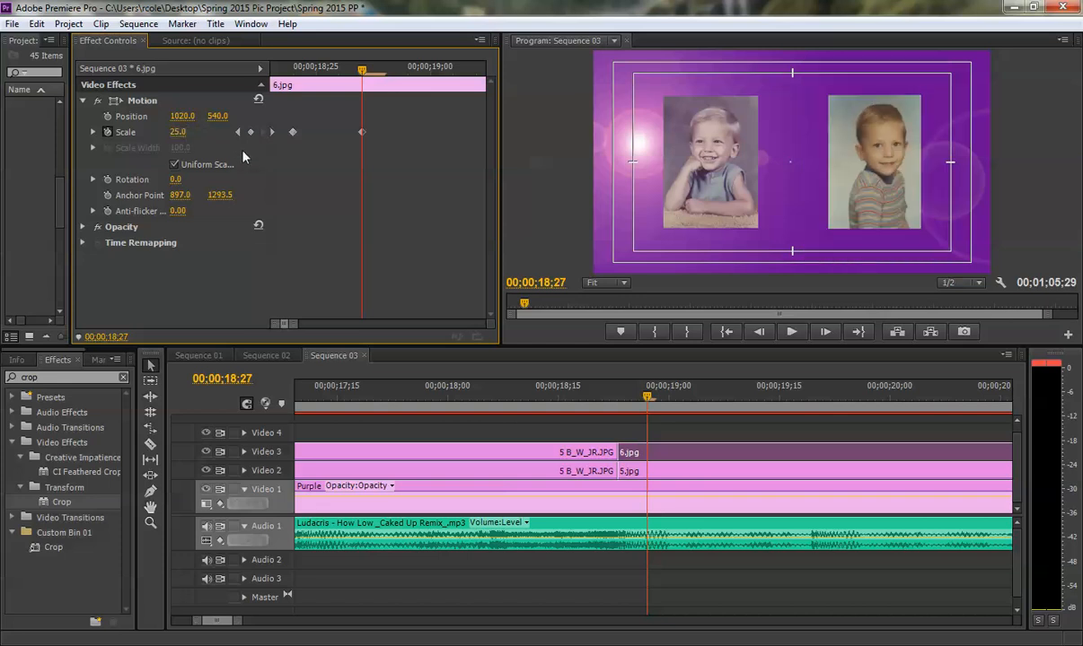